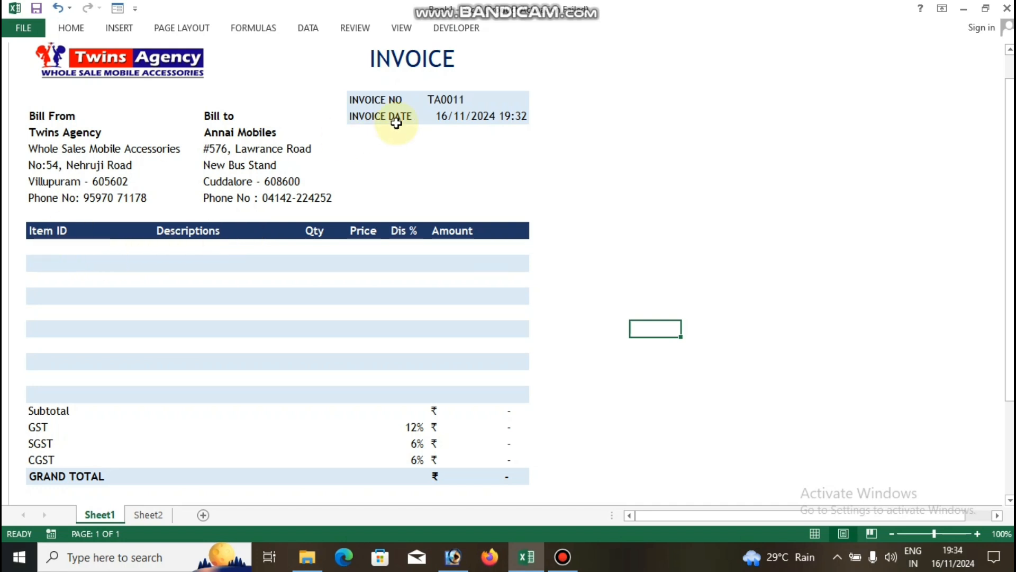
# - Add item TA001 with a quantity of 10 in the first row of the invoice table
pyautogui.click(52, 246)
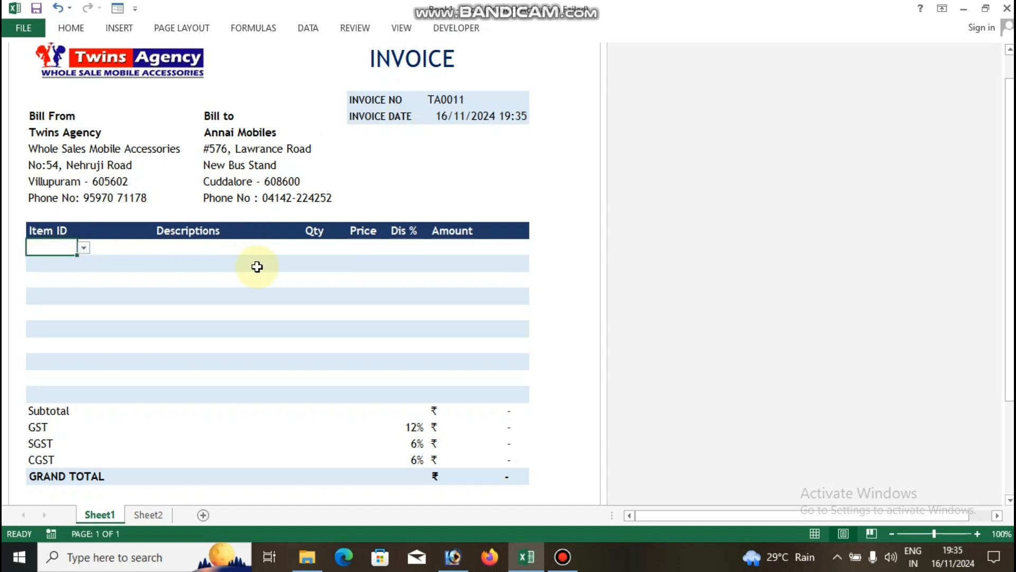
pyautogui.write('TA001')
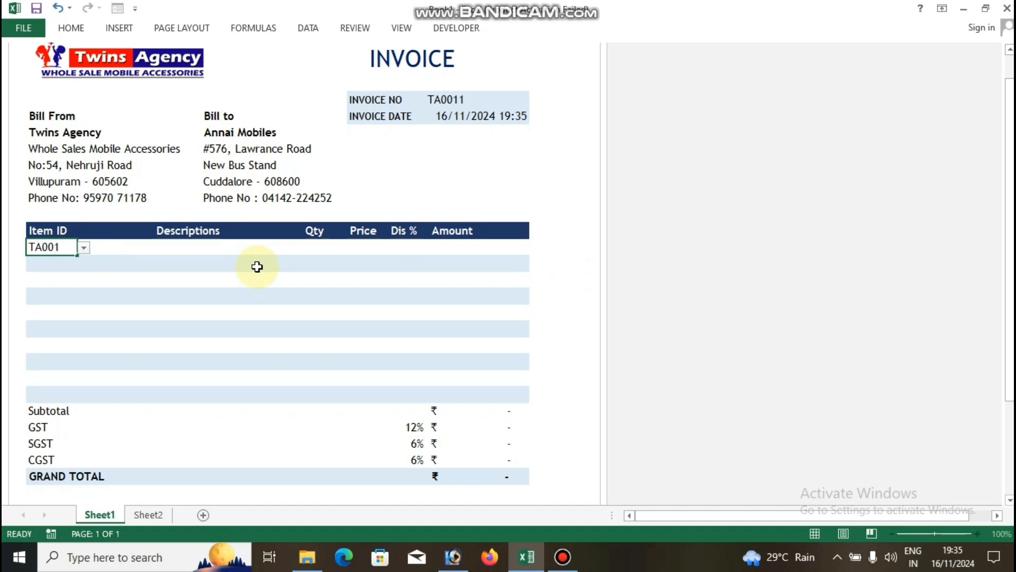
pyautogui.press('Tab')
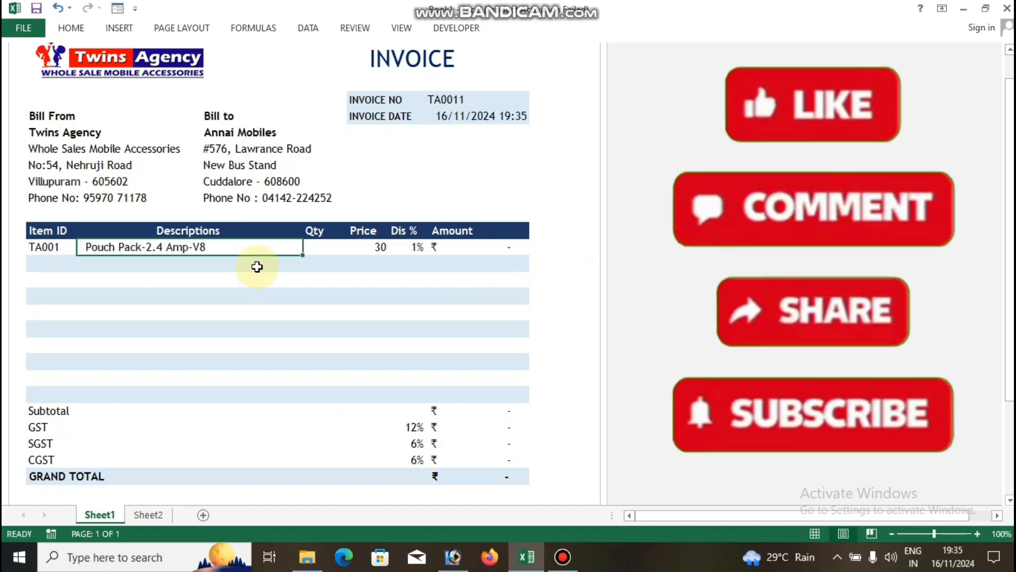
pyautogui.press('Tab')
pyautogui.press('Tab')
pyautogui.press('Tab')
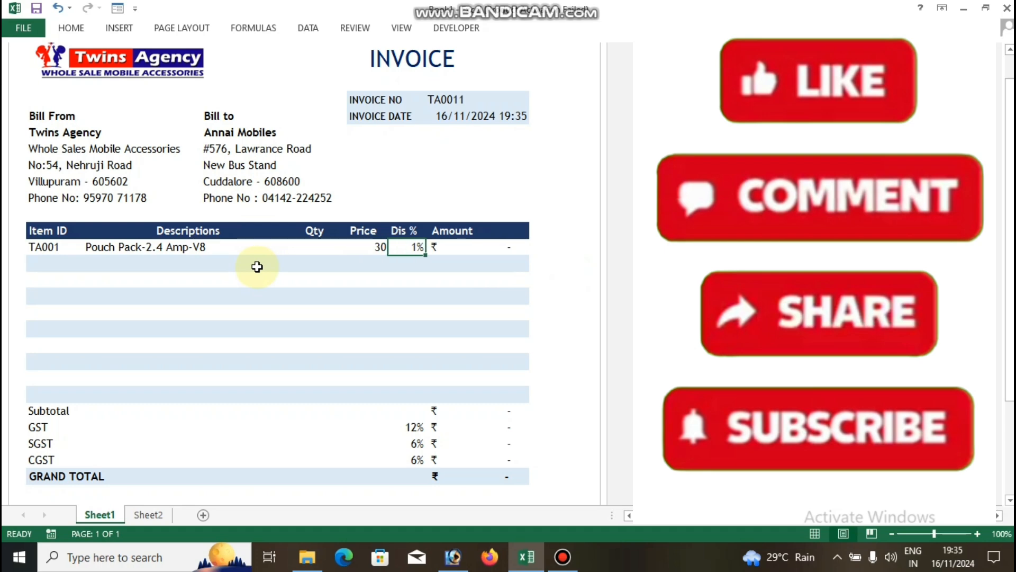
pyautogui.hotkey('shift', 'Tab')
pyautogui.hotkey('shift', 'Tab')
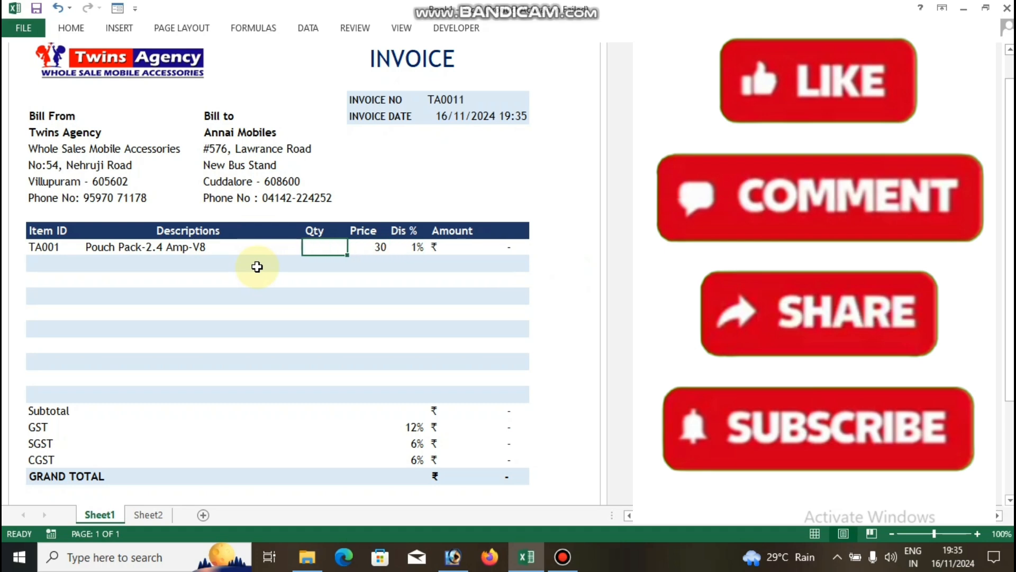
pyautogui.write('10')
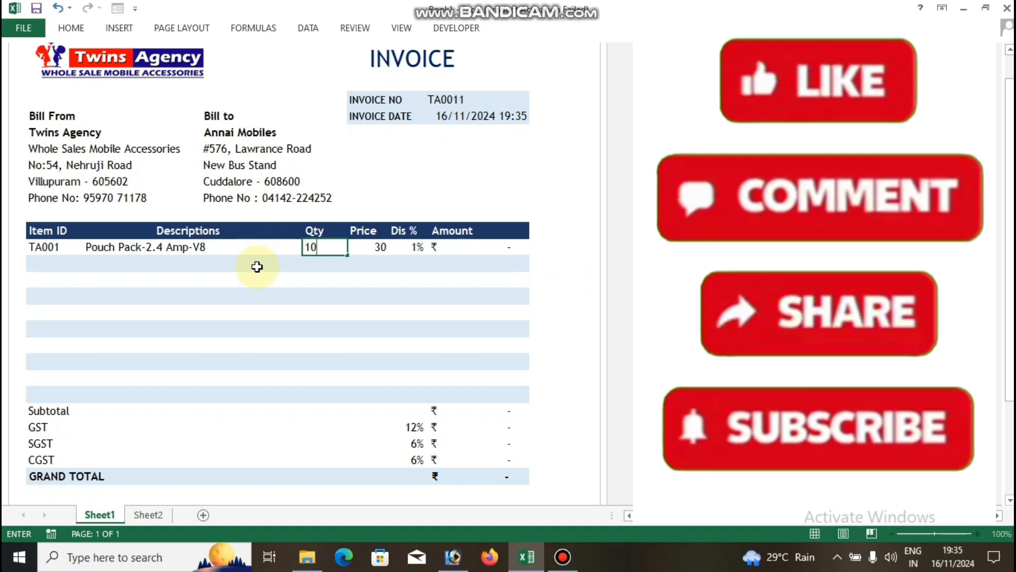
pyautogui.press('Tab')
pyautogui.press('Tab')
pyautogui.press('Tab')
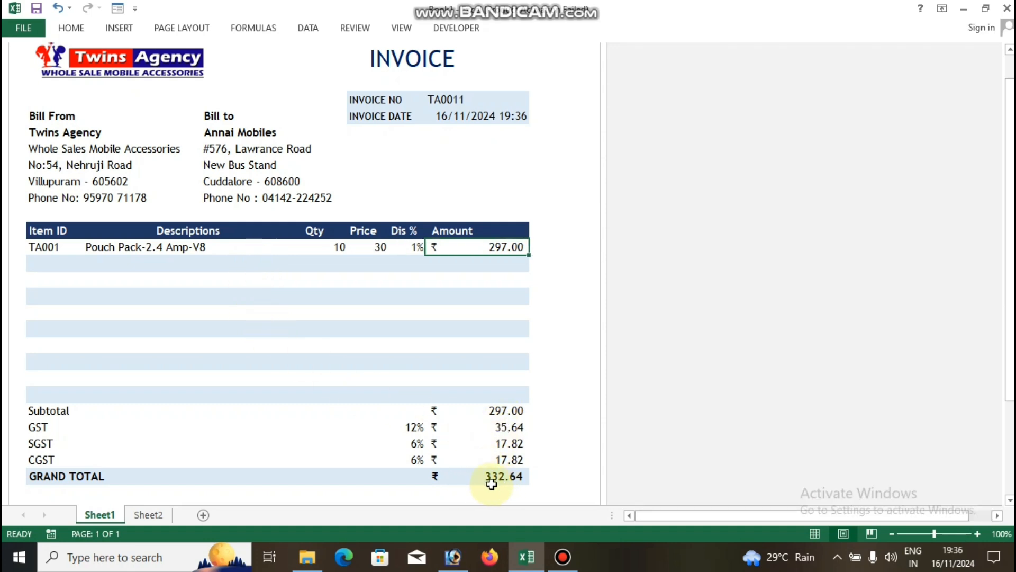
pyautogui.press('Return')
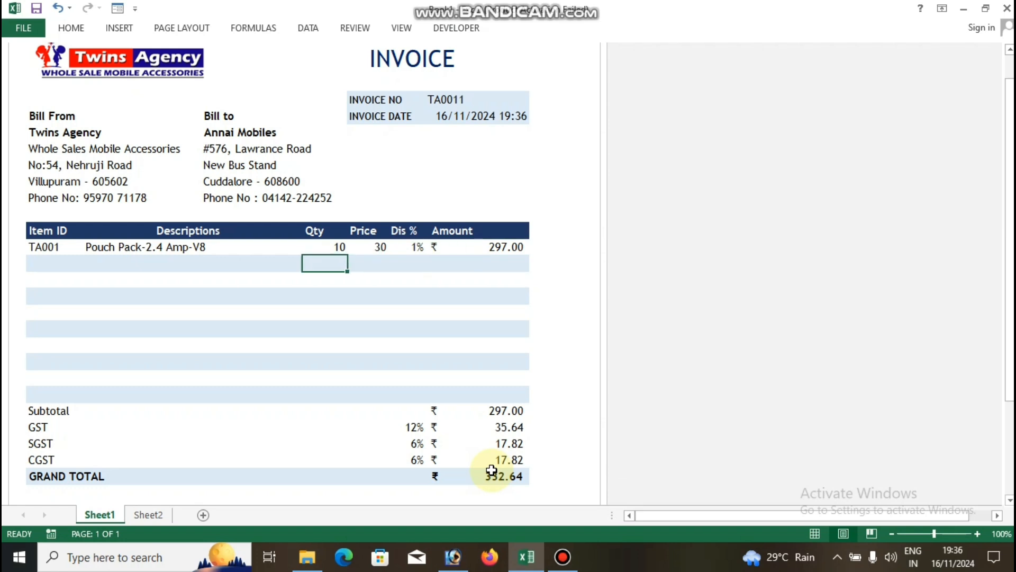
# - Add item TA002 with a quantity of 15 in the second row of the invoice table
pyautogui.press('Left')
pyautogui.press('Left')
pyautogui.write('TA002')
pyautogui.press('Tab')
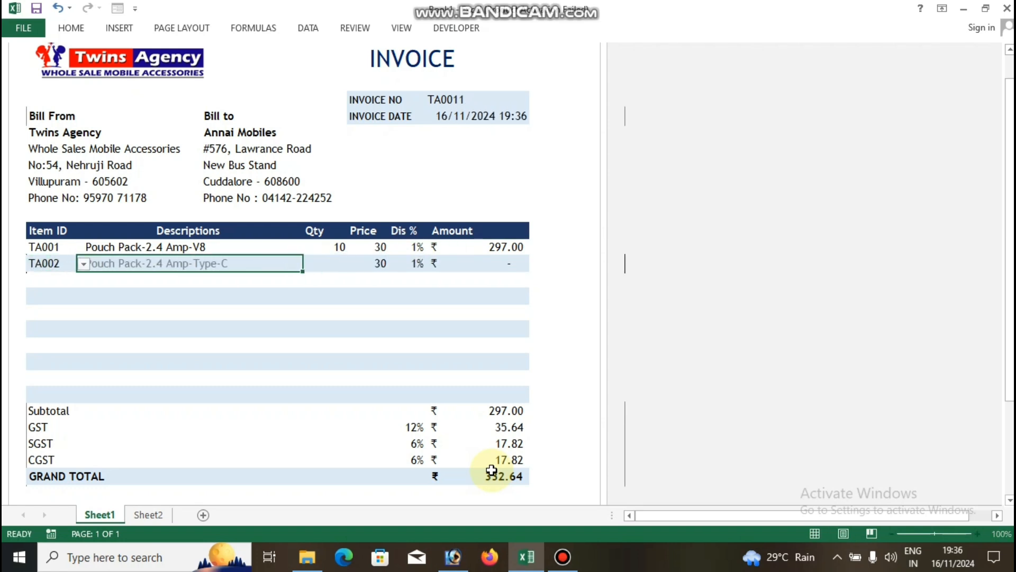
pyautogui.press('Tab')
pyautogui.write('15')
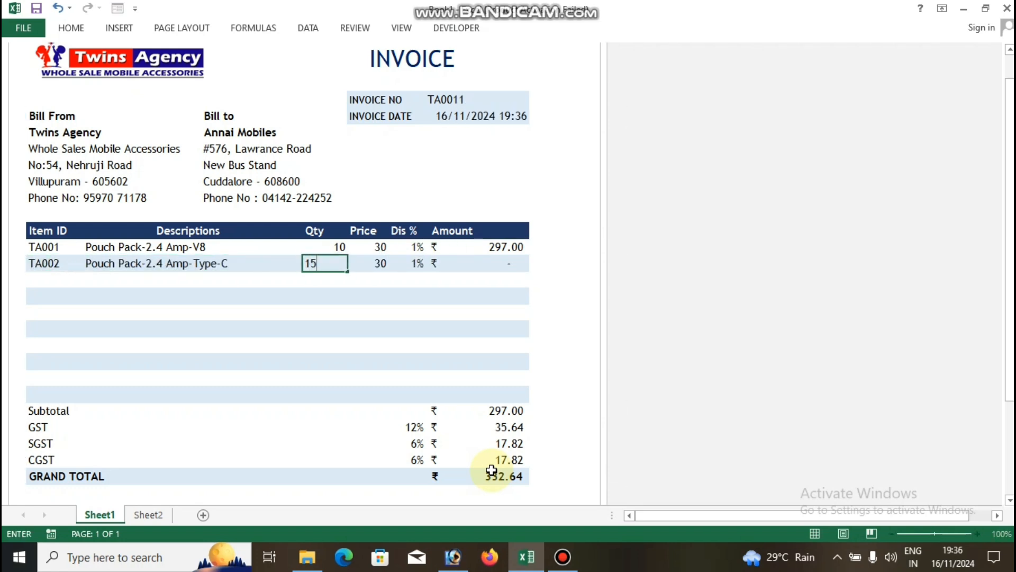
pyautogui.press('Return')
# - Add item TA004 with a quantity of 10 in the third row of the invoice table
pyautogui.write('TA')
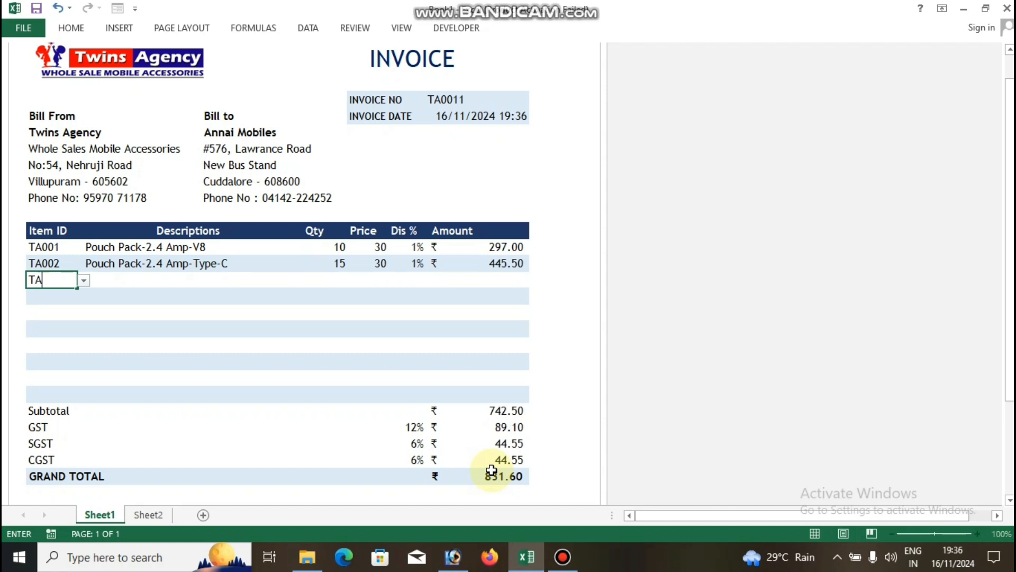
pyautogui.write('004')
pyautogui.press('Tab')
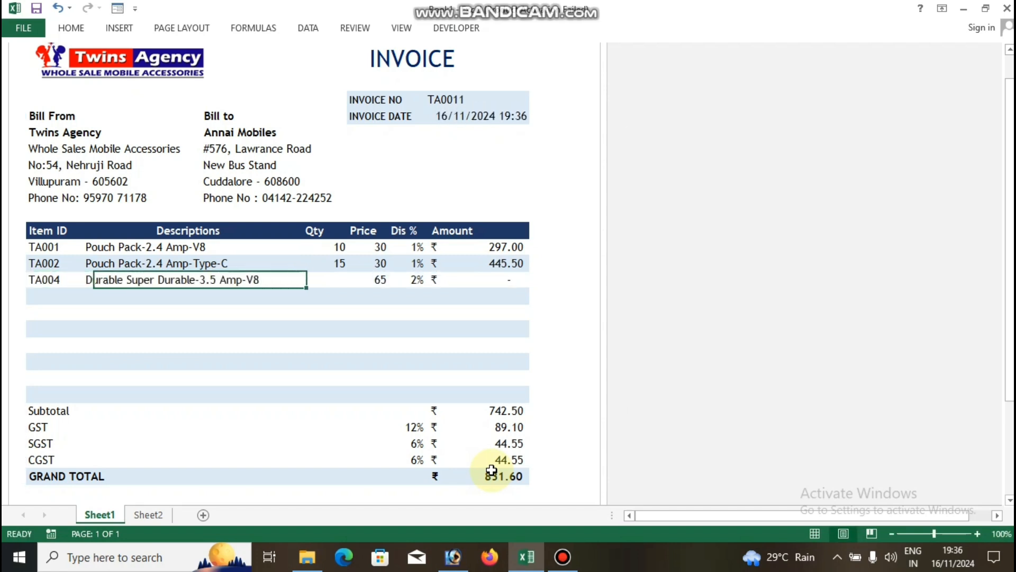
pyautogui.press('Tab')
pyautogui.write('10')
pyautogui.press('Return')
# - Add item TA005 with a quantity of 100 in the fourth row, and check the invoice's print preview
pyautogui.write('TA')
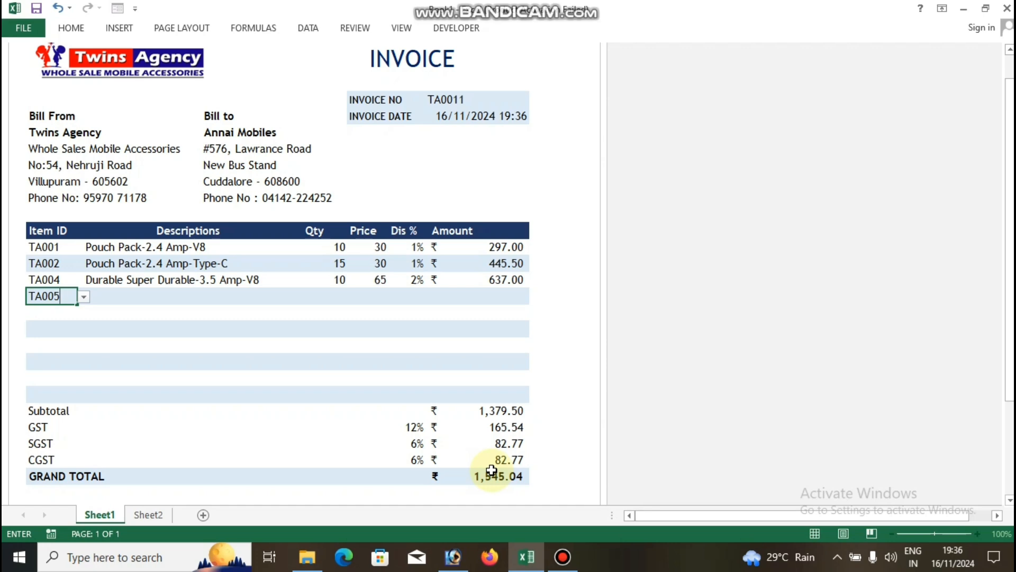
pyautogui.write('005')
pyautogui.press('Tab')
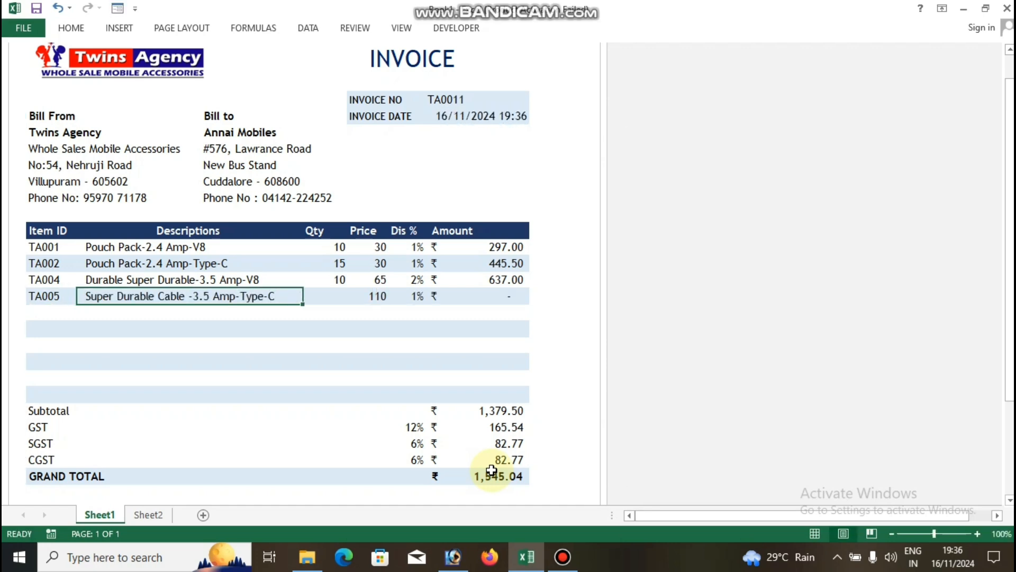
pyautogui.press('Tab')
pyautogui.write('100')
pyautogui.press('Return')
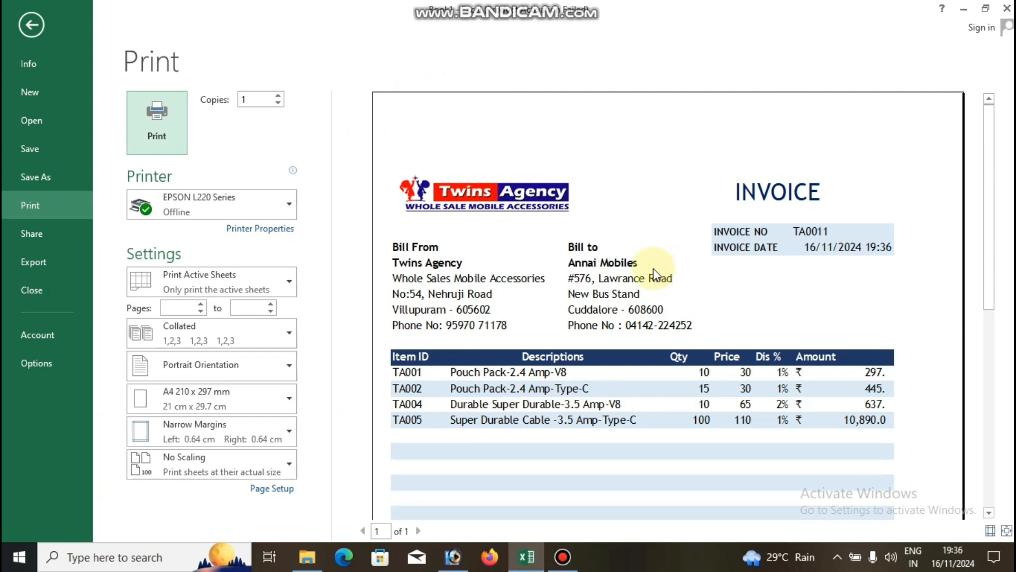
pyautogui.click(656, 273)
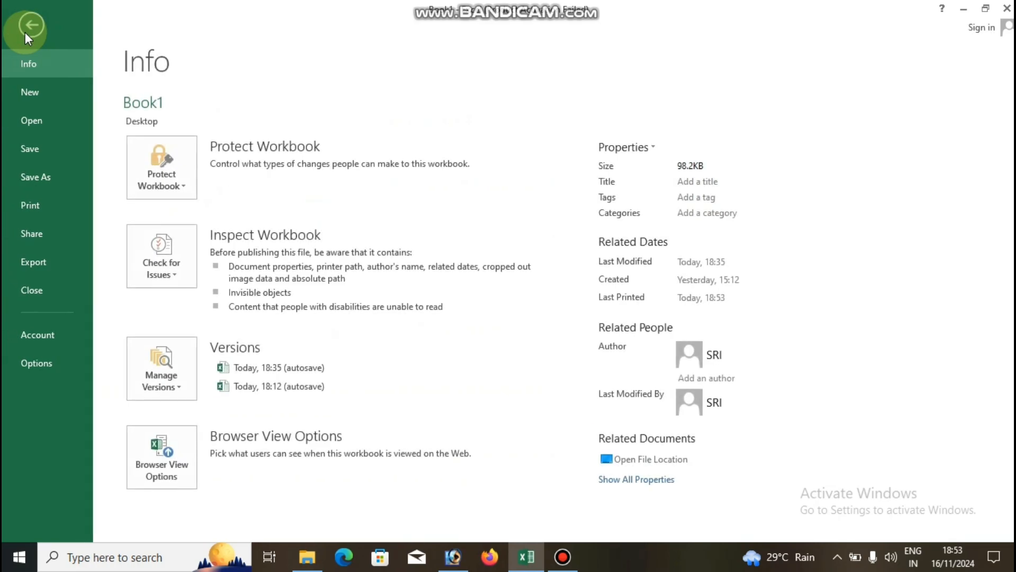
# - Create a new blank workbook for building the invoice
pyautogui.click(33, 82)
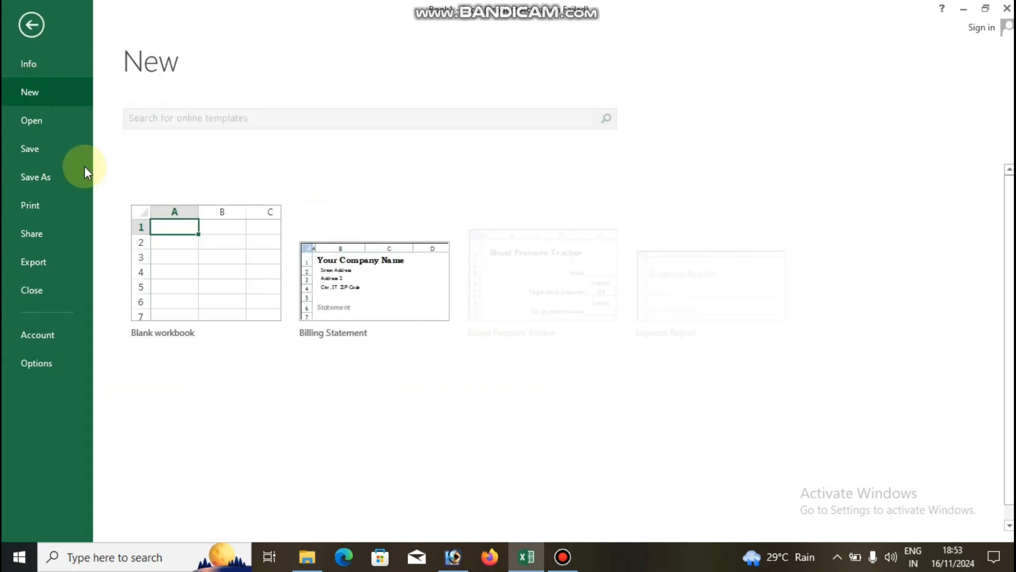
pyautogui.click(211, 275)
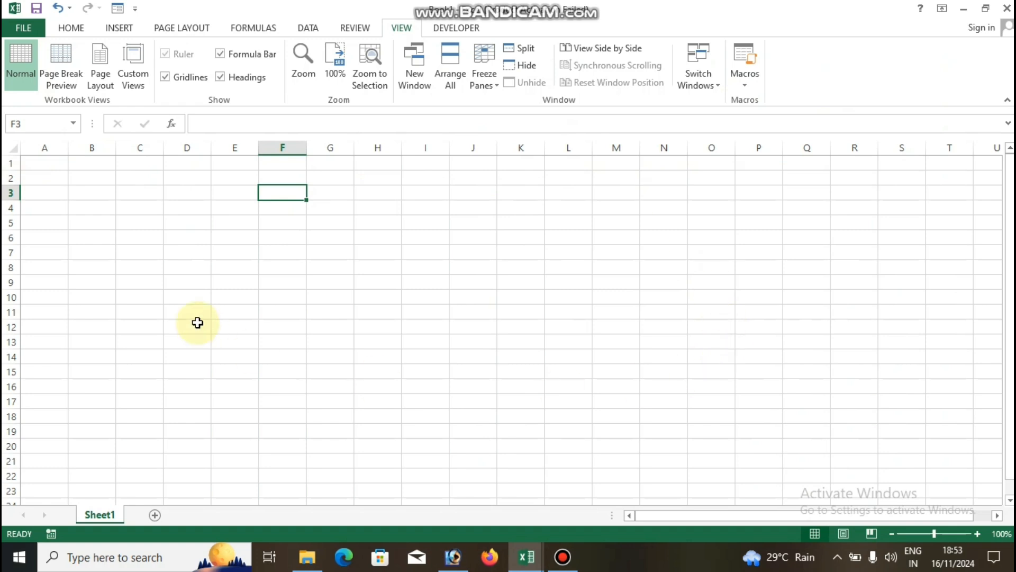
pyautogui.click(213, 227)
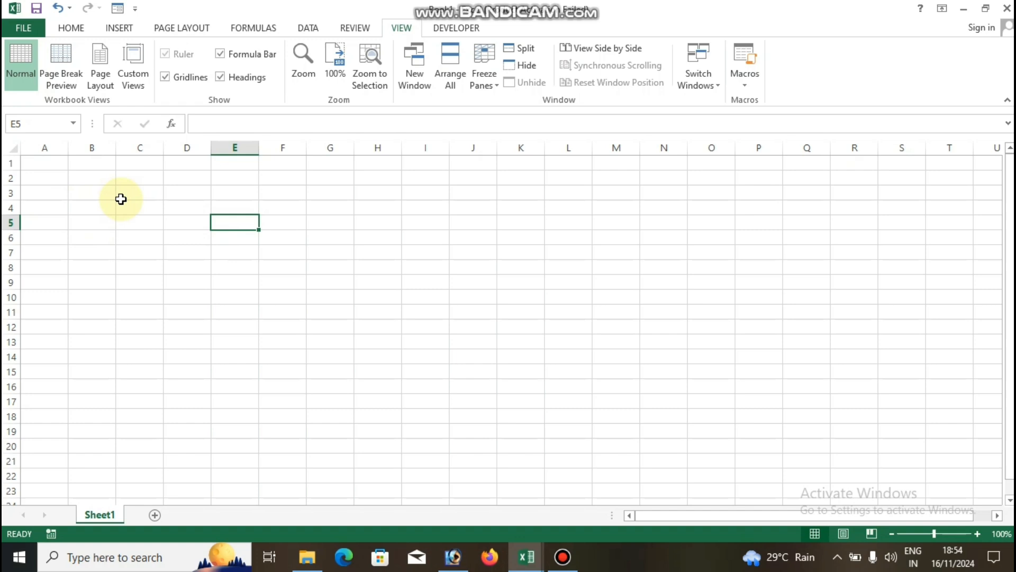
# - Choose a preset paper size for the blank worksheet
pyautogui.click(53, 179)
pyautogui.click(199, 28)
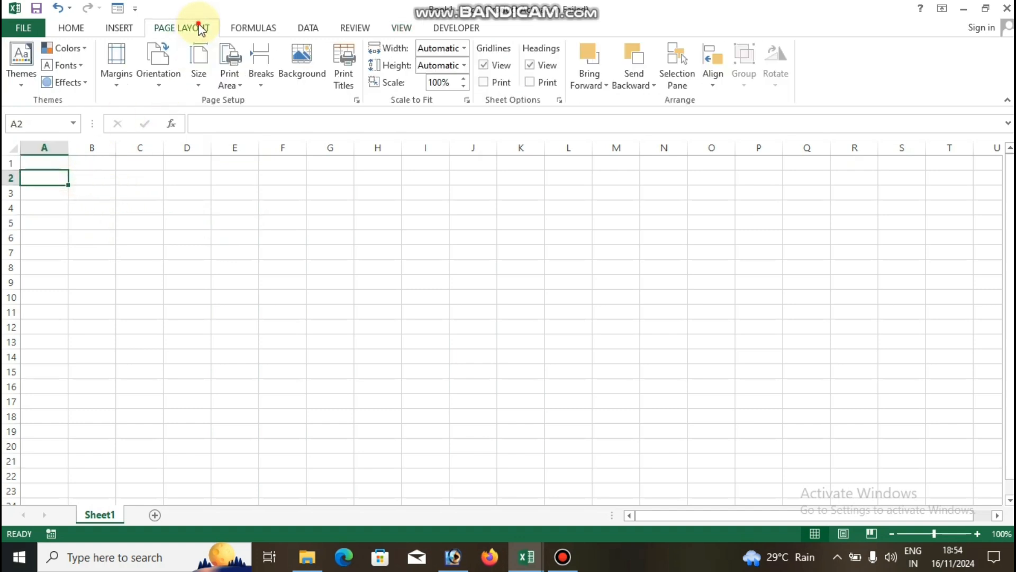
pyautogui.click(200, 79)
pyautogui.click(244, 113)
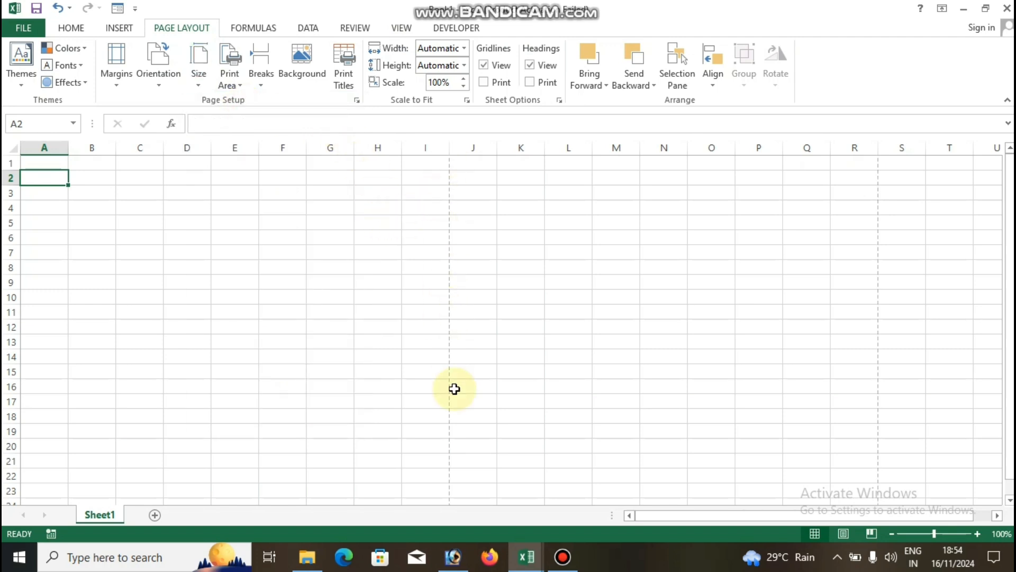
pyautogui.moveTo(43, 222); pyautogui.dragTo(418, 421)
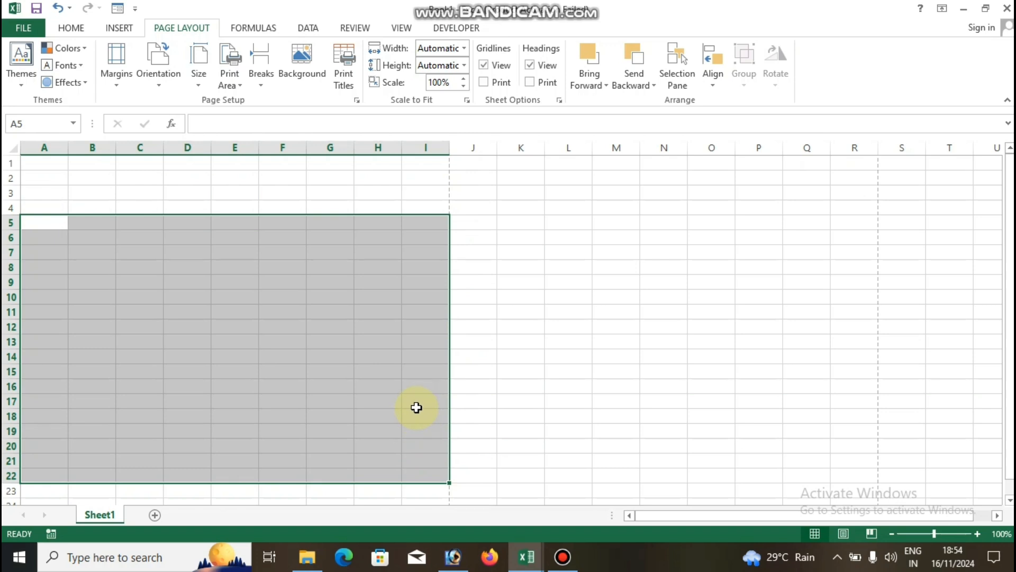
pyautogui.click(428, 208)
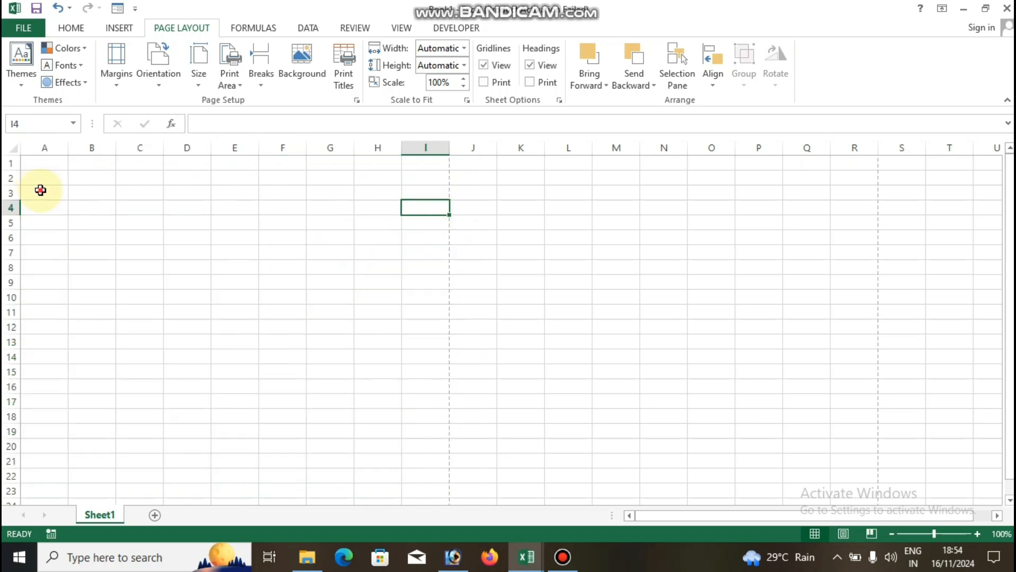
# - Insert the TWINS MOBILES logo picture from the Desktop folder at cell A3
pyautogui.click(40, 190)
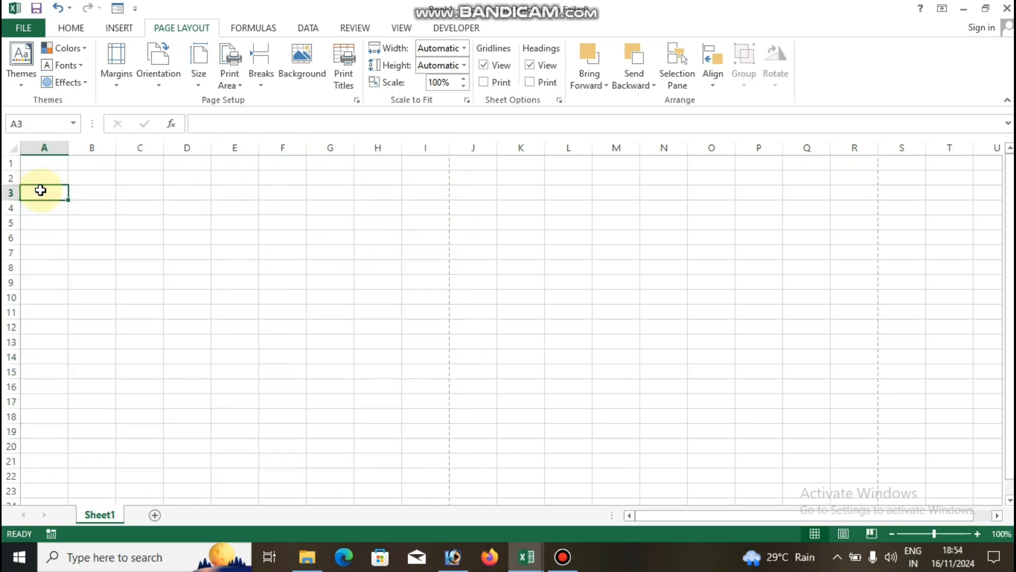
pyautogui.click(122, 33)
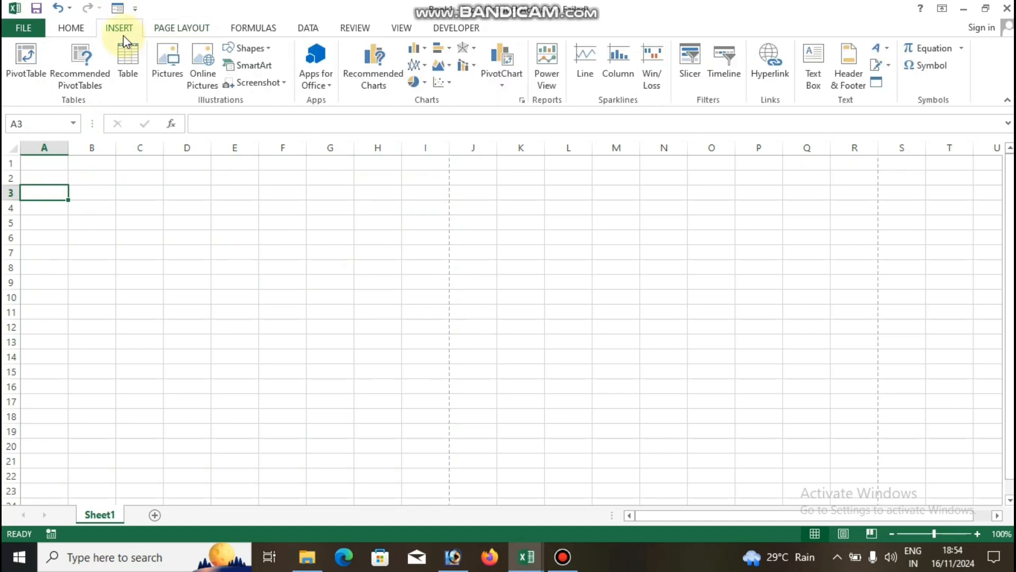
pyautogui.click(167, 64)
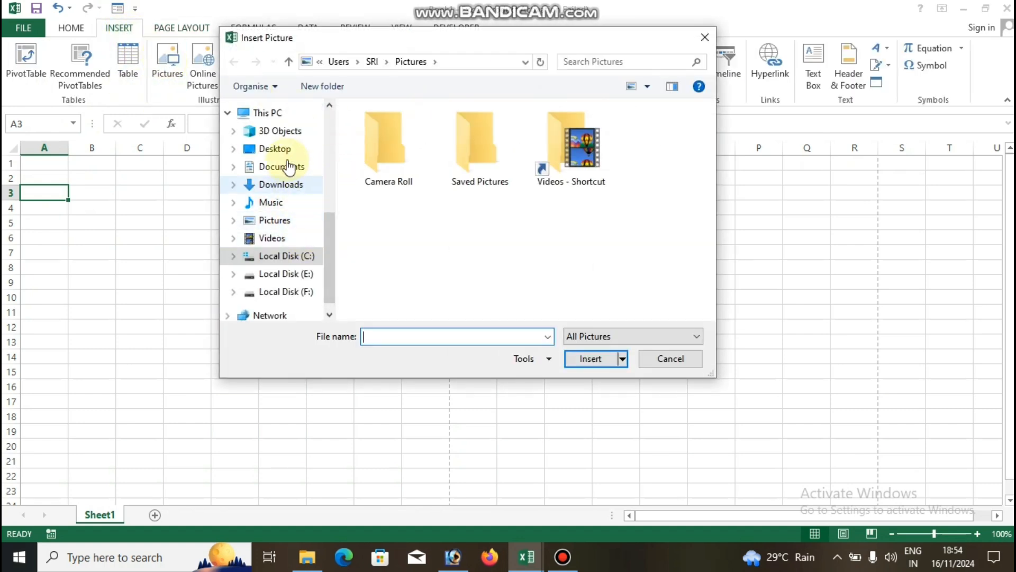
pyautogui.click(288, 151)
pyautogui.click(712, 151)
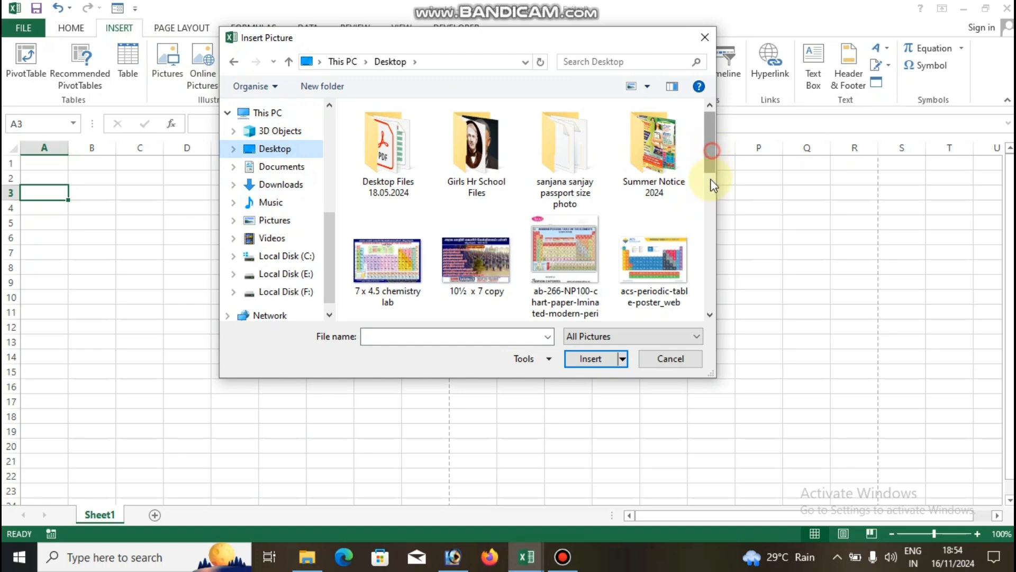
pyautogui.moveTo(713, 185); pyautogui.dragTo(703, 274)
pyautogui.click(664, 197)
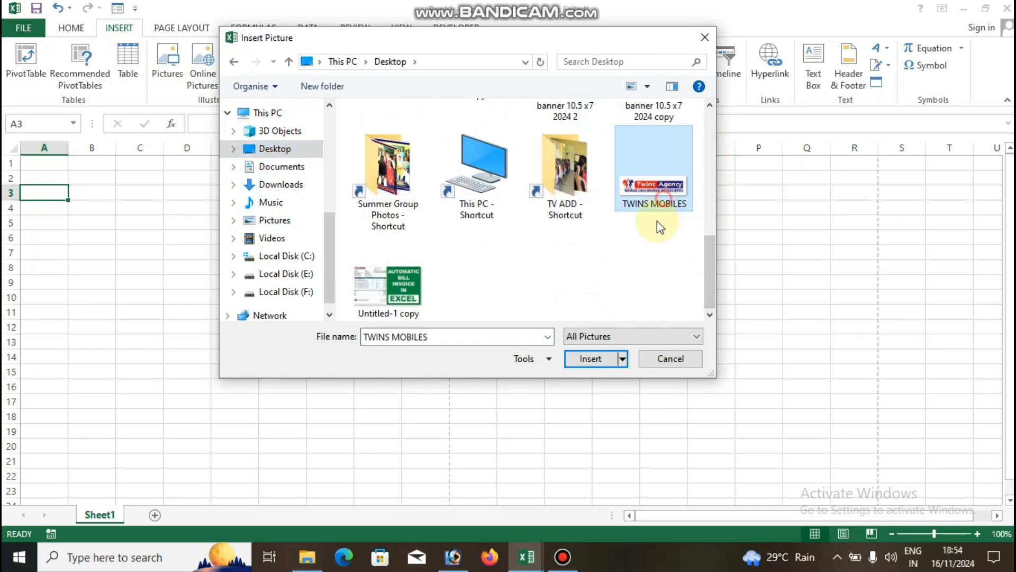
pyautogui.click(591, 359)
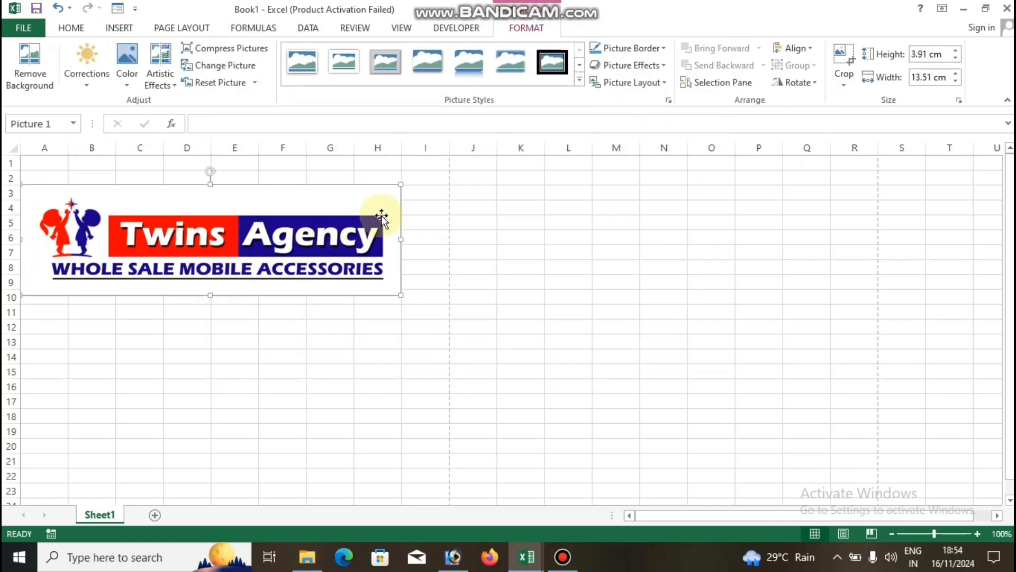
# - Shrink the logo to about 1.81 cm high by 6.24 cm wide and place it over columns A to D from row 2
pyautogui.moveTo(399, 185); pyautogui.dragTo(165, 245)
pyautogui.moveTo(100, 274); pyautogui.dragTo(102, 187)
pyautogui.moveTo(165, 223); pyautogui.dragTo(197, 229)
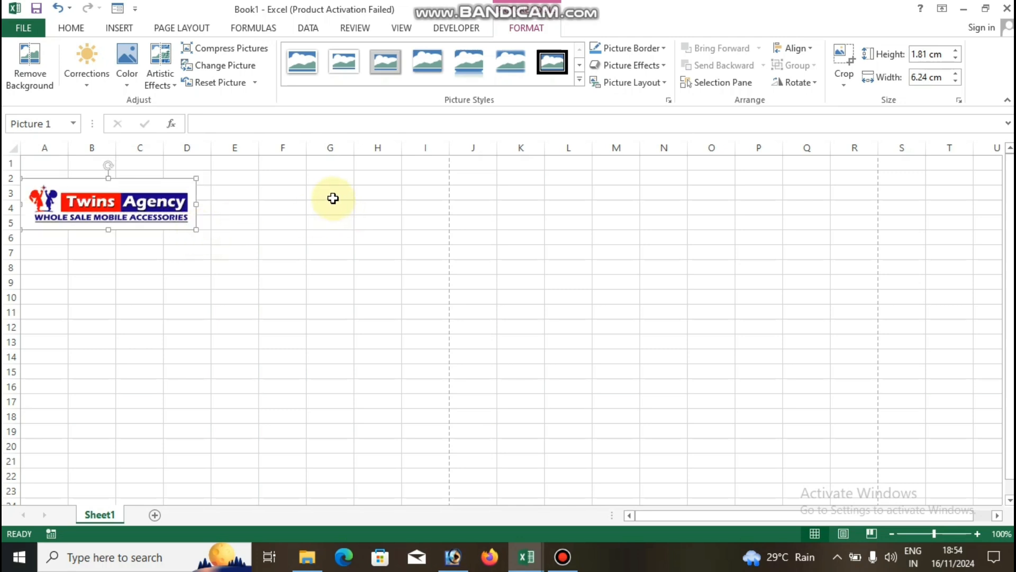
# - Enter the title INVOICE in cell G3
pyautogui.click(333, 198)
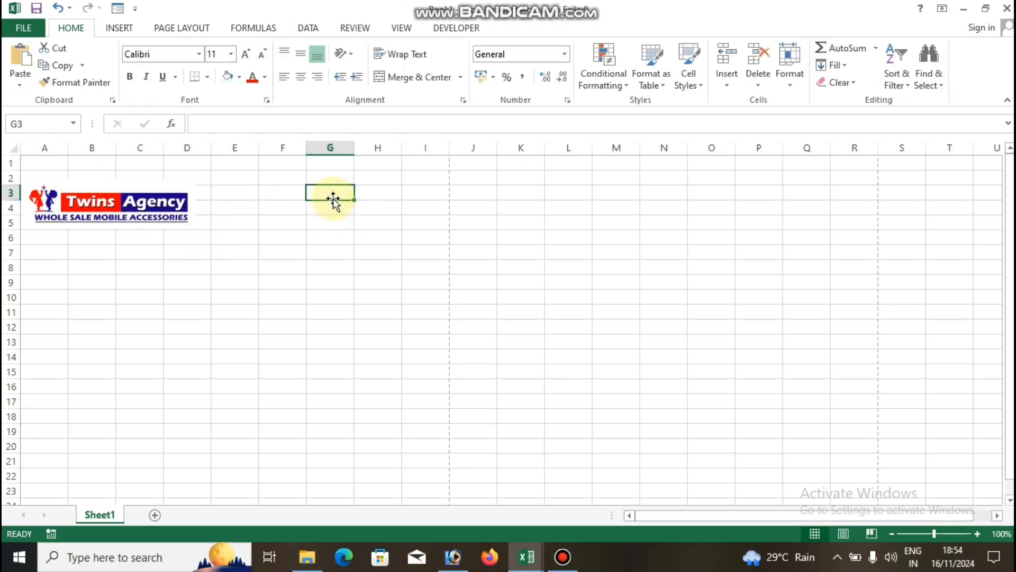
pyautogui.write('inco')
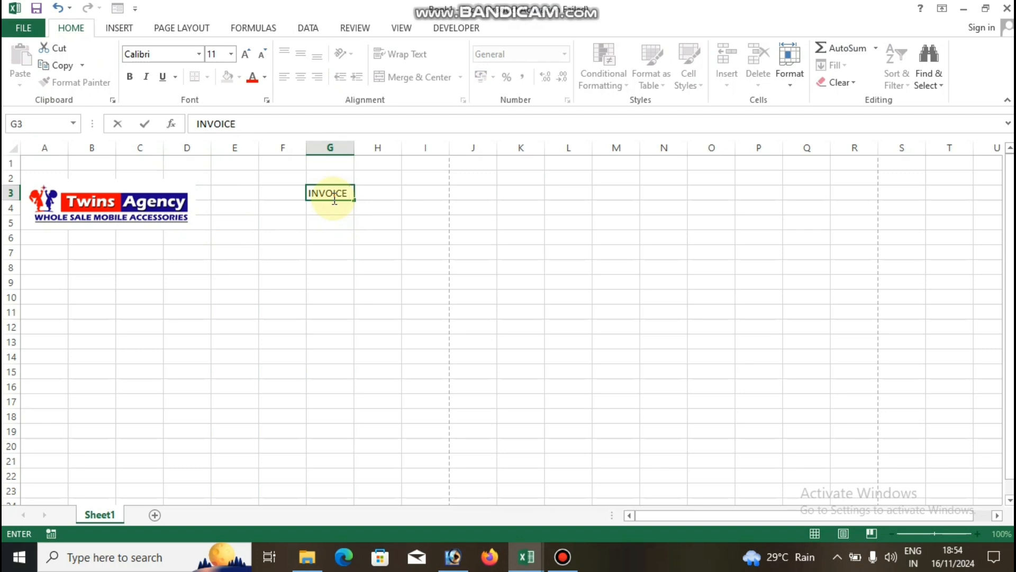
pyautogui.press('Return')
# - Merge and center the INVOICE title across G3:I4 and middle-align it vertically
pyautogui.moveTo(326, 193); pyautogui.dragTo(418, 208)
pyautogui.click(386, 78)
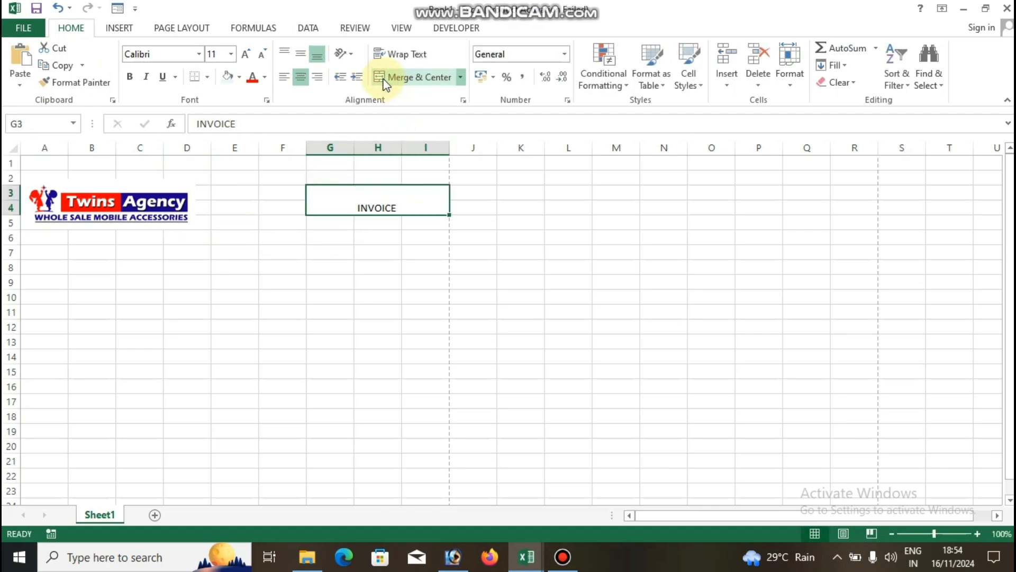
pyautogui.click(300, 55)
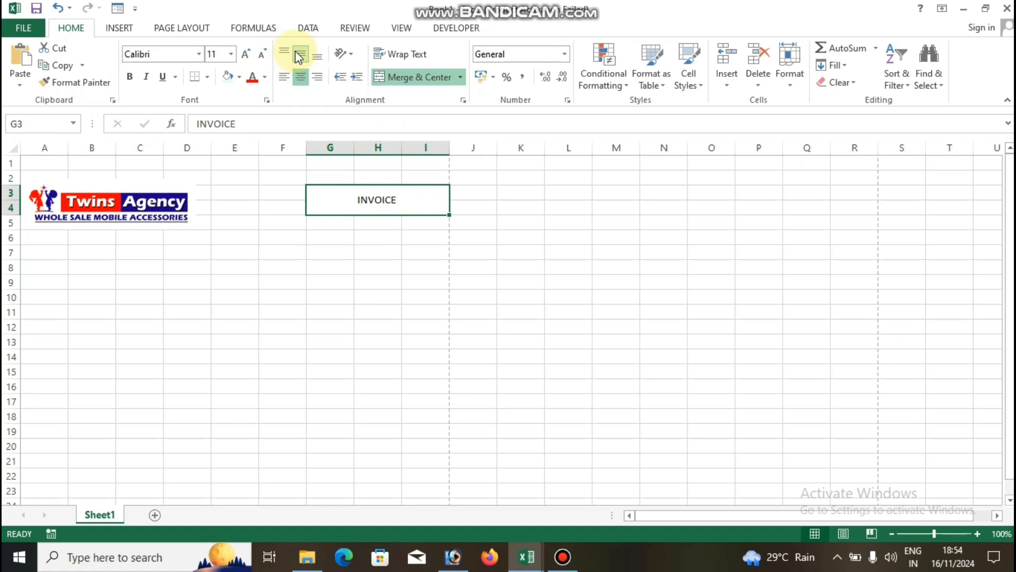
# - Increase the font size of the INVOICE title in G3:I4 to 24
pyautogui.click(247, 55)
pyautogui.click(246, 55)
pyautogui.click(246, 54)
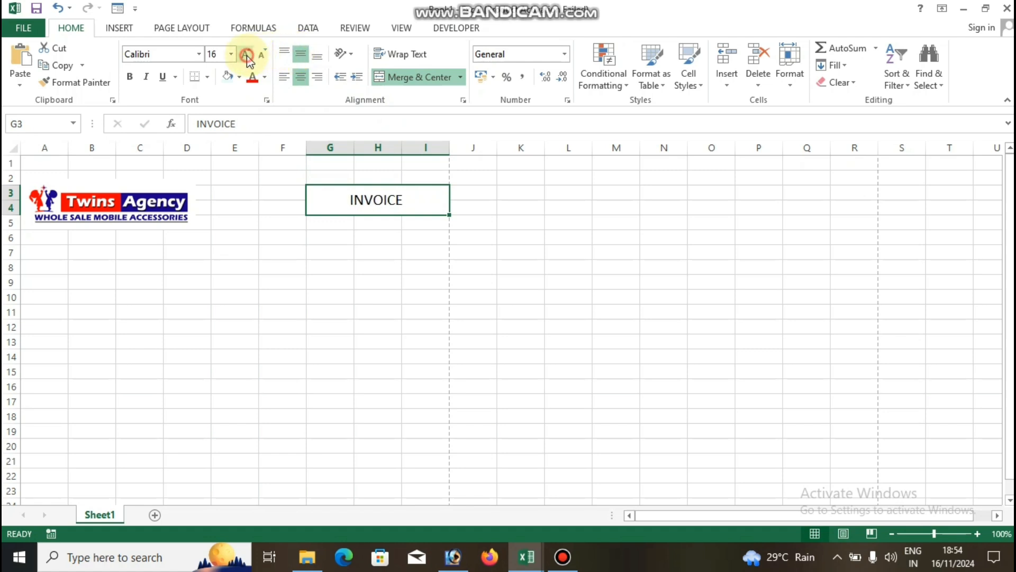
pyautogui.click(246, 55)
pyautogui.click(246, 54)
pyautogui.click(246, 54)
pyautogui.click(246, 55)
pyautogui.click(250, 265)
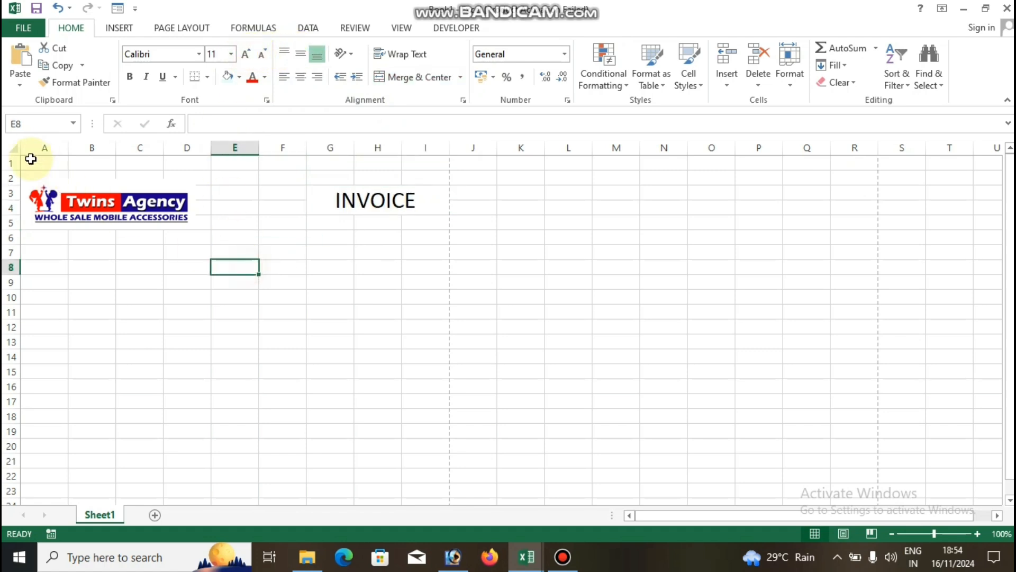
# - Set the font color of the INVOICE title to the standard dark blue
pyautogui.click(397, 205)
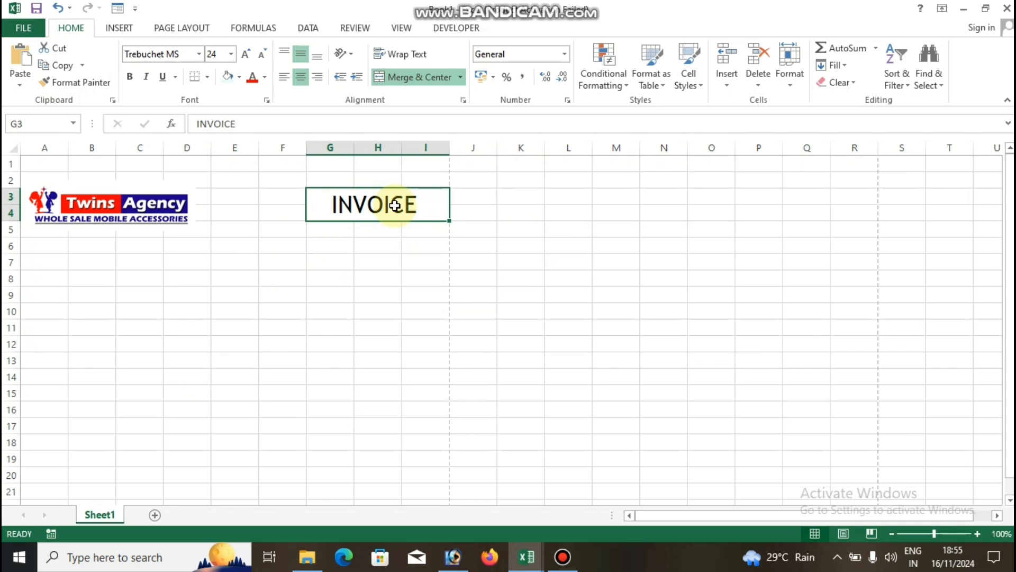
pyautogui.click(240, 78)
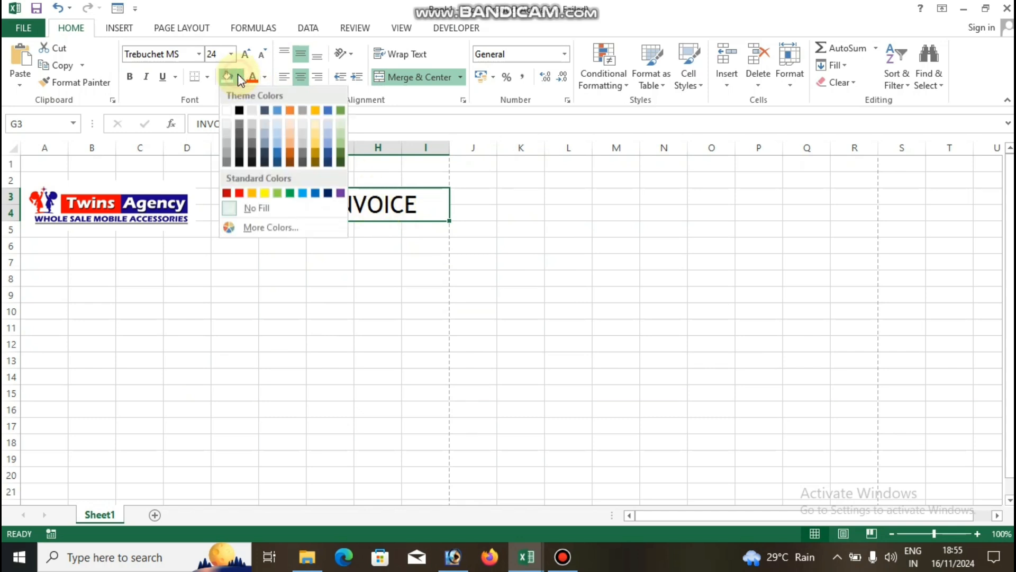
pyautogui.click(265, 77)
pyautogui.click(264, 77)
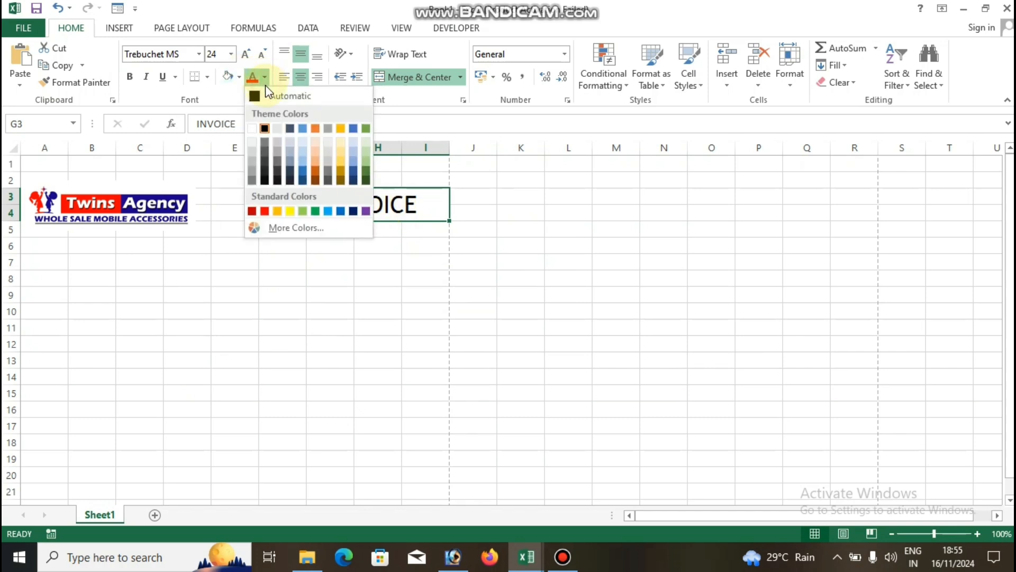
pyautogui.click(352, 211)
pyautogui.click(418, 275)
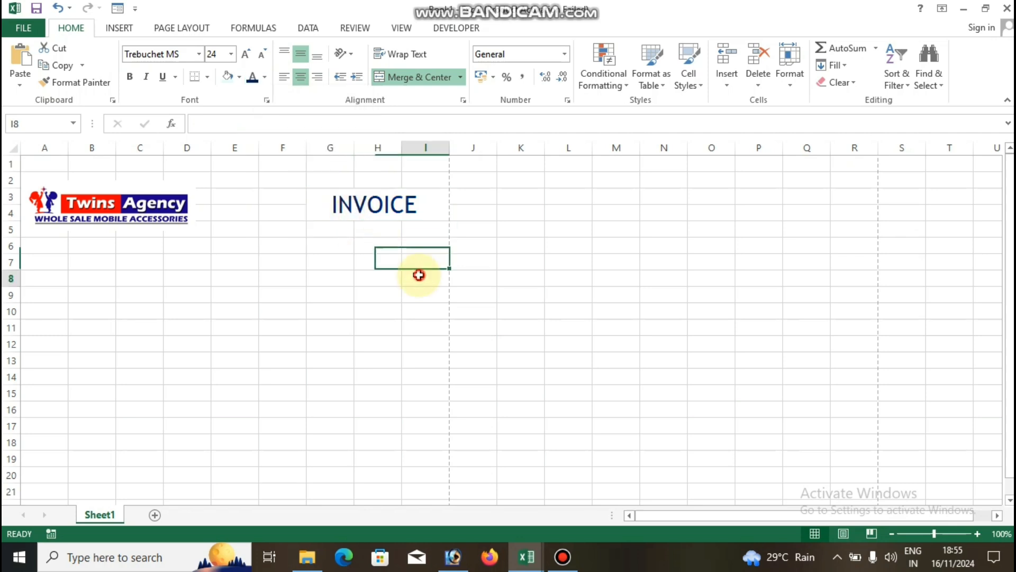
# - Enter the label INVOICE NO in G6 and INVOICE DATE in G7
pyautogui.click(332, 233)
pyautogui.click(333, 241)
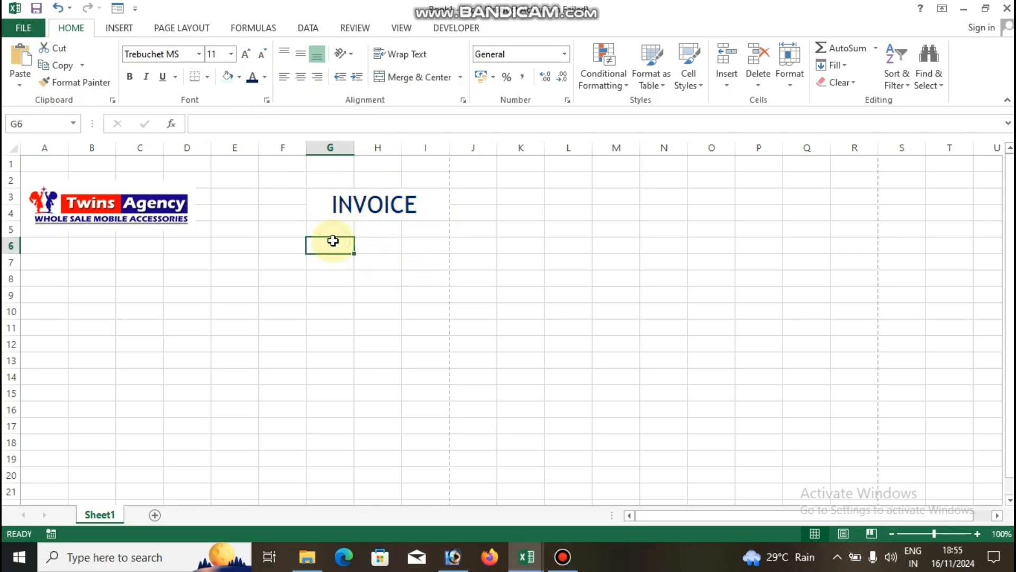
pyautogui.write('INVO')
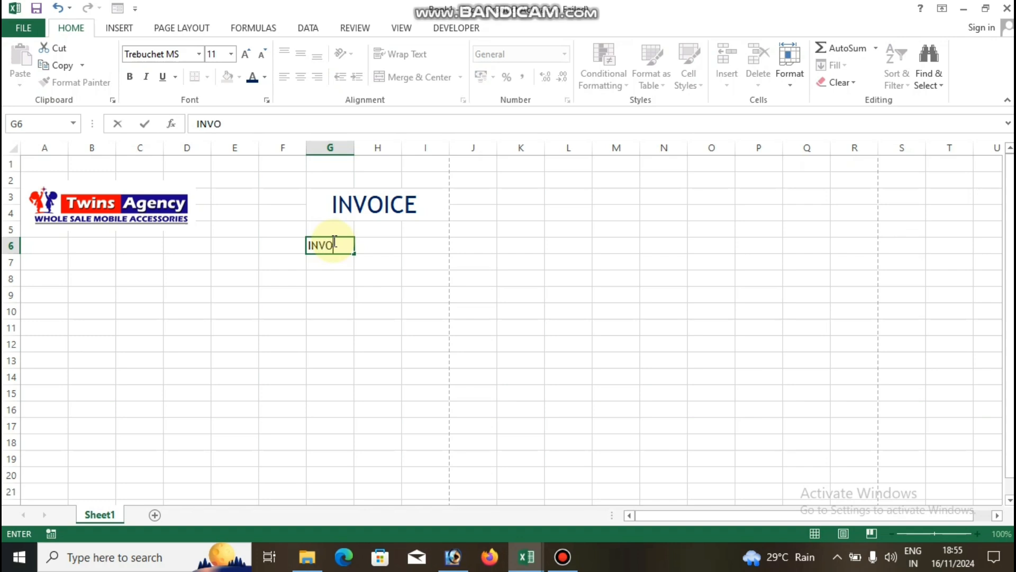
pyautogui.write('ICE NO')
pyautogui.press('Return')
pyautogui.write('INVOICE ')
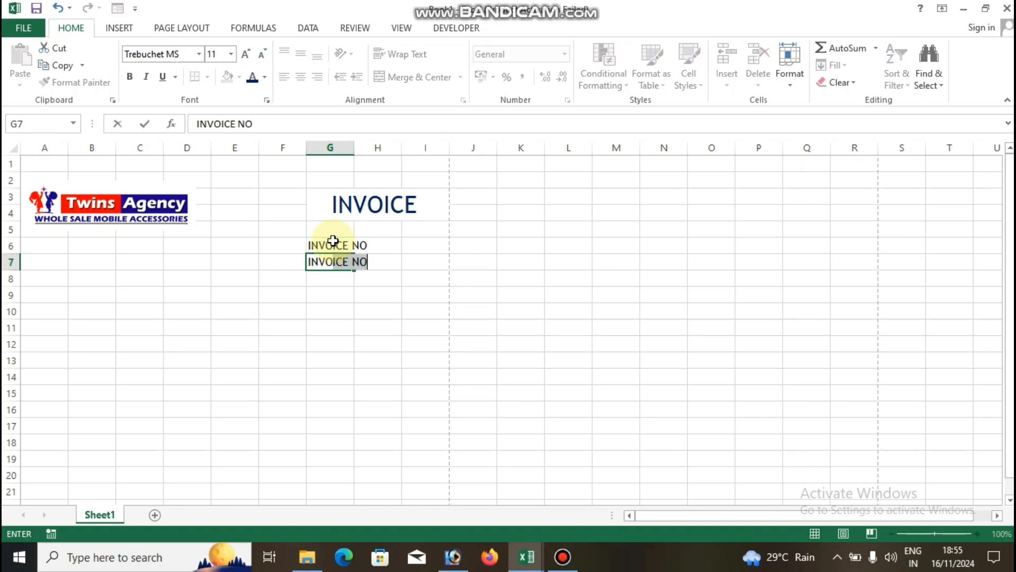
pyautogui.write('DATE')
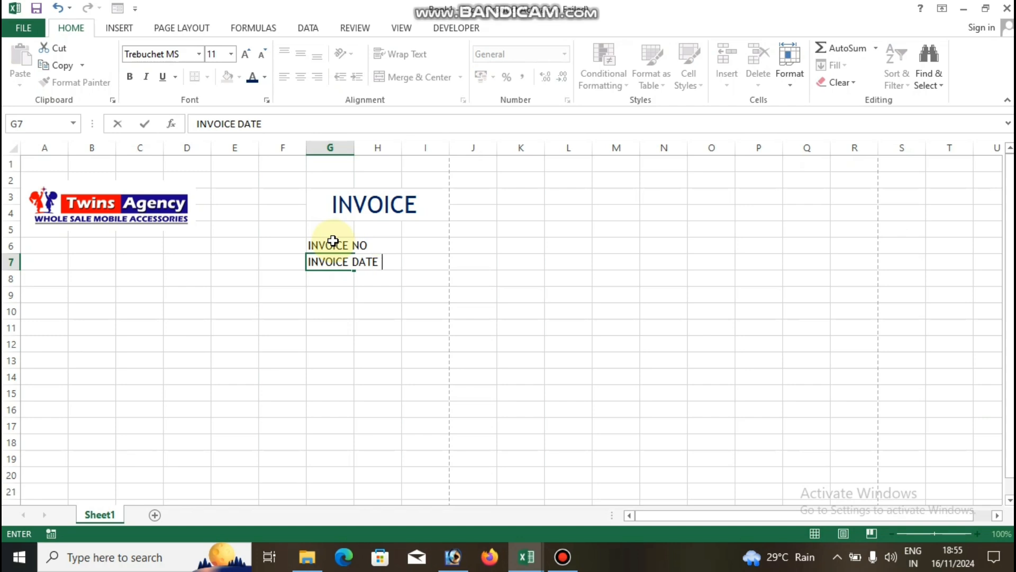
pyautogui.press('Return')
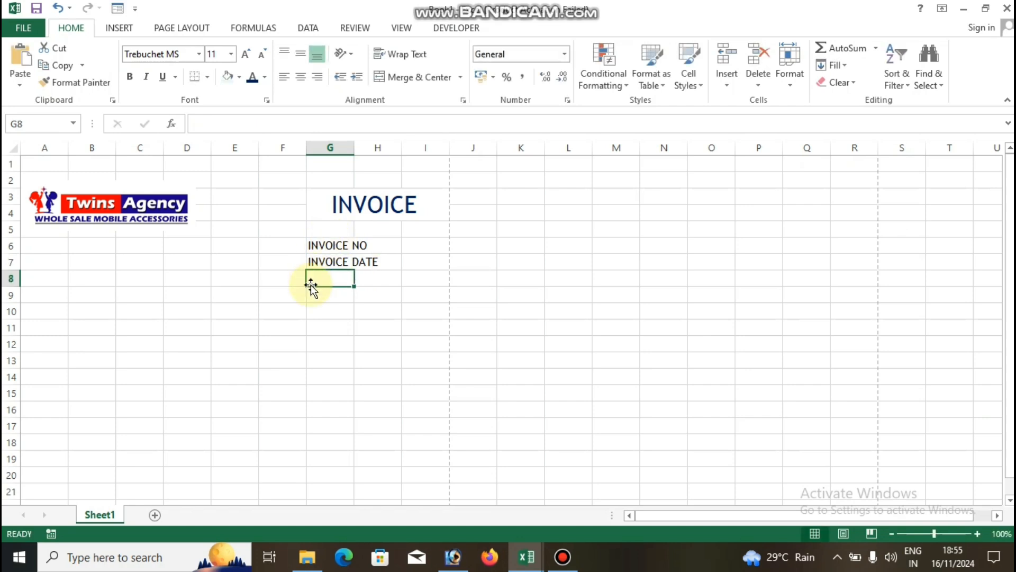
# - Enter the heading Bill From in A7 and Bill to in D7
pyautogui.click(53, 252)
pyautogui.click(53, 258)
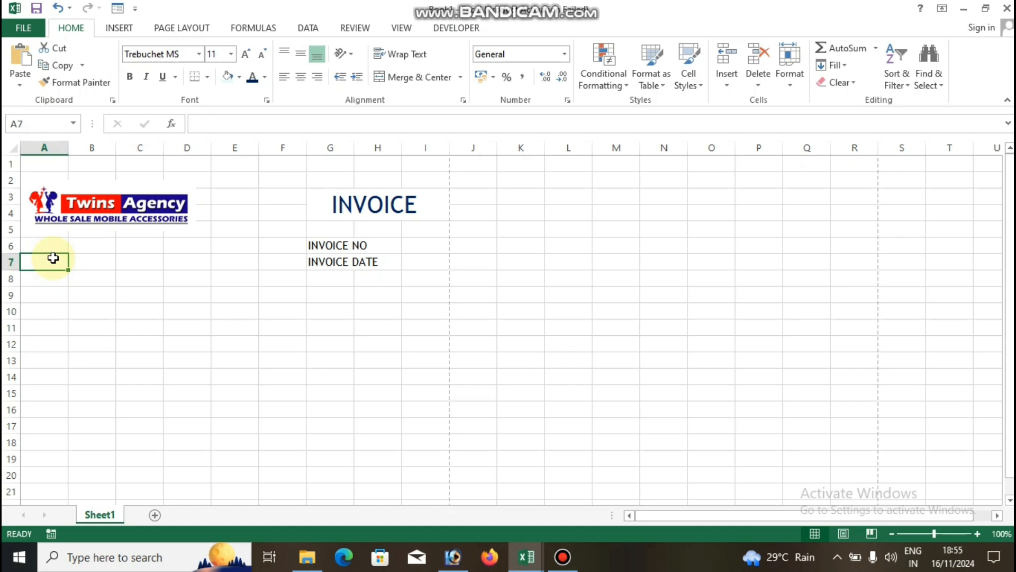
pyautogui.write('Bill')
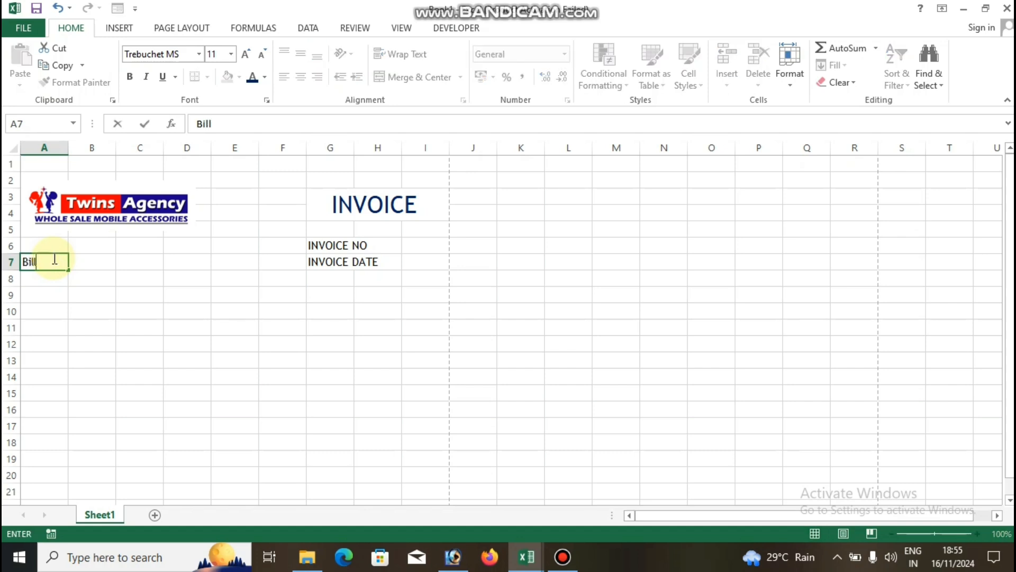
pyautogui.press('Tab')
pyautogui.press('Tab')
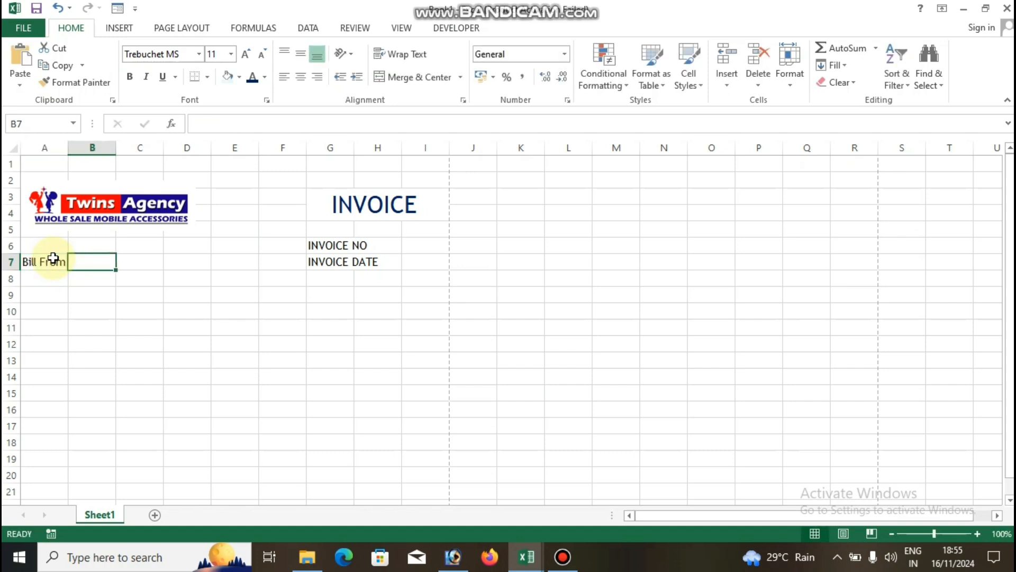
pyautogui.click(54, 259)
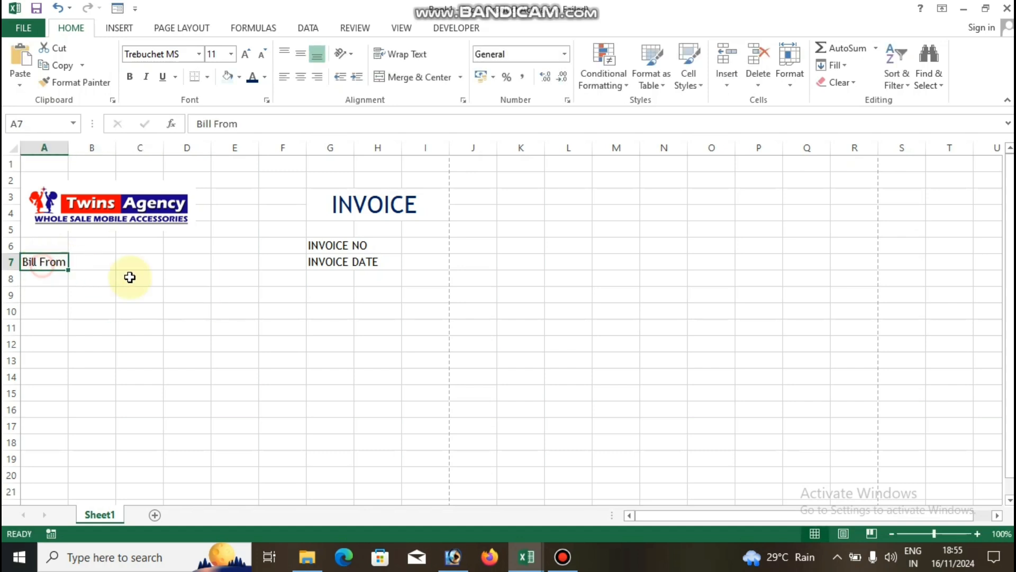
pyautogui.click(182, 263)
pyautogui.write('b')
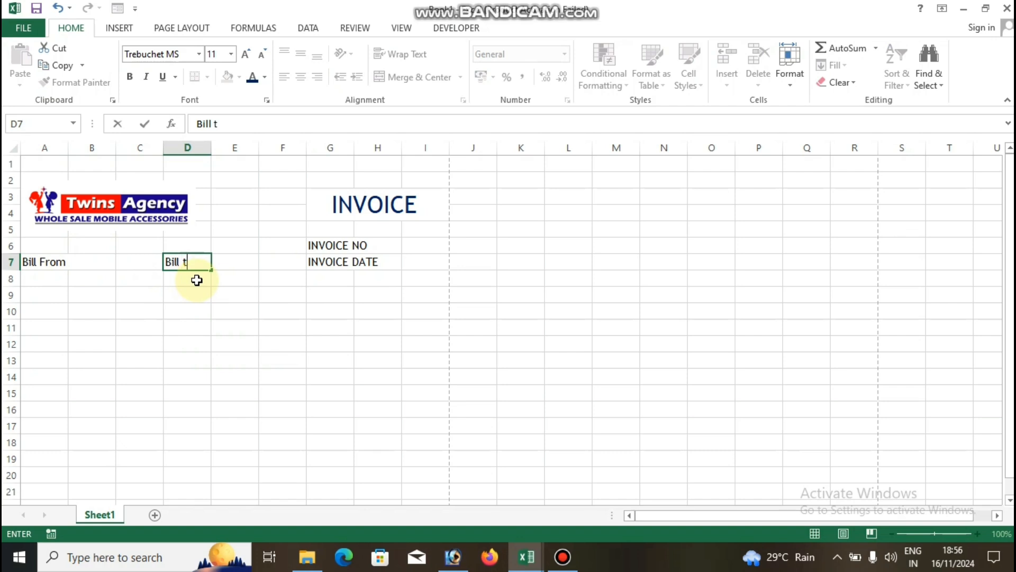
pyautogui.write('ill to')
pyautogui.click(196, 280)
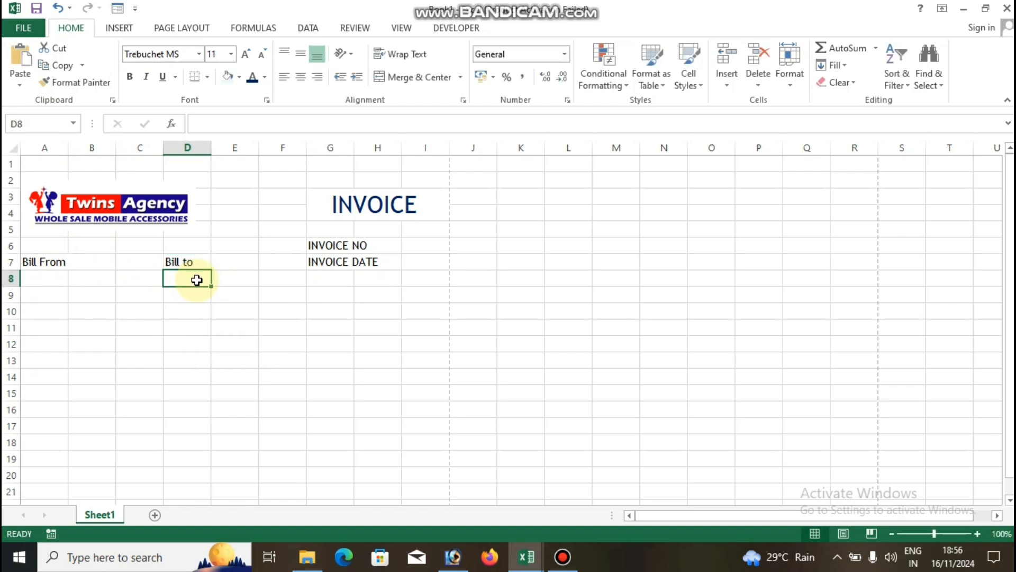
# - Make the labels in A6:H7 bold and reduce their font size by one step
pyautogui.moveTo(38, 245); pyautogui.dragTo(372, 262)
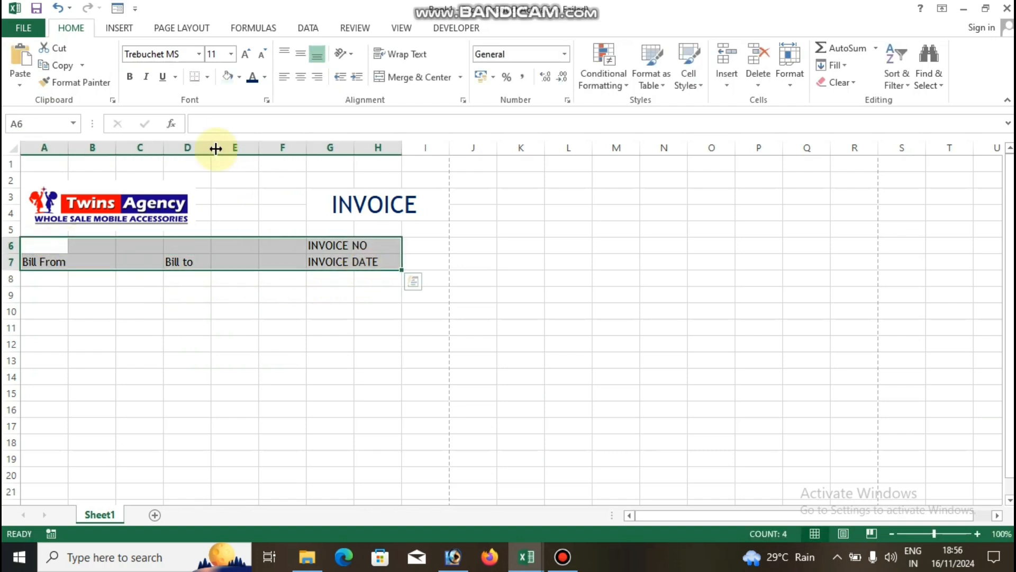
pyautogui.click(130, 77)
pyautogui.click(260, 55)
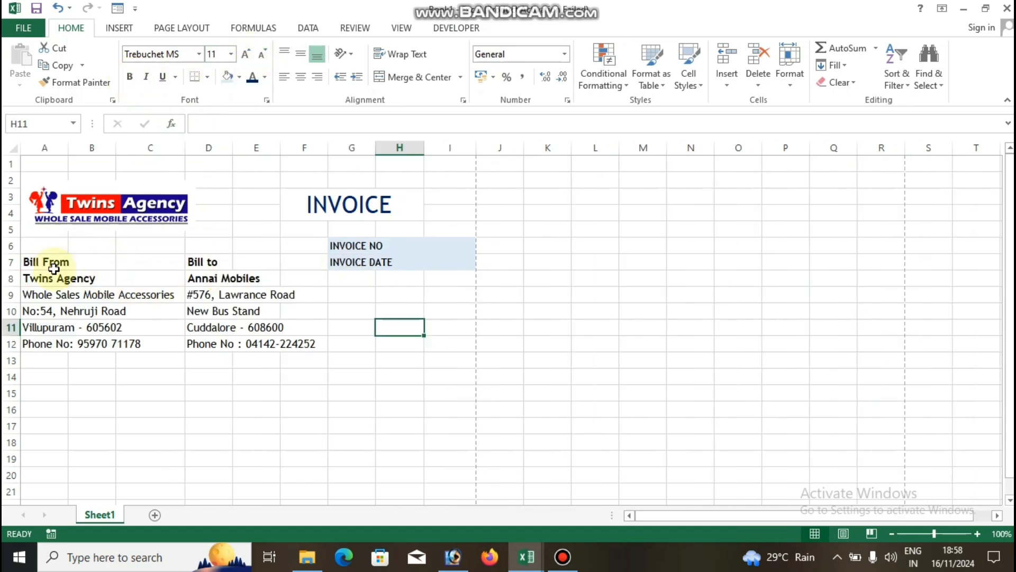
pyautogui.click(49, 263)
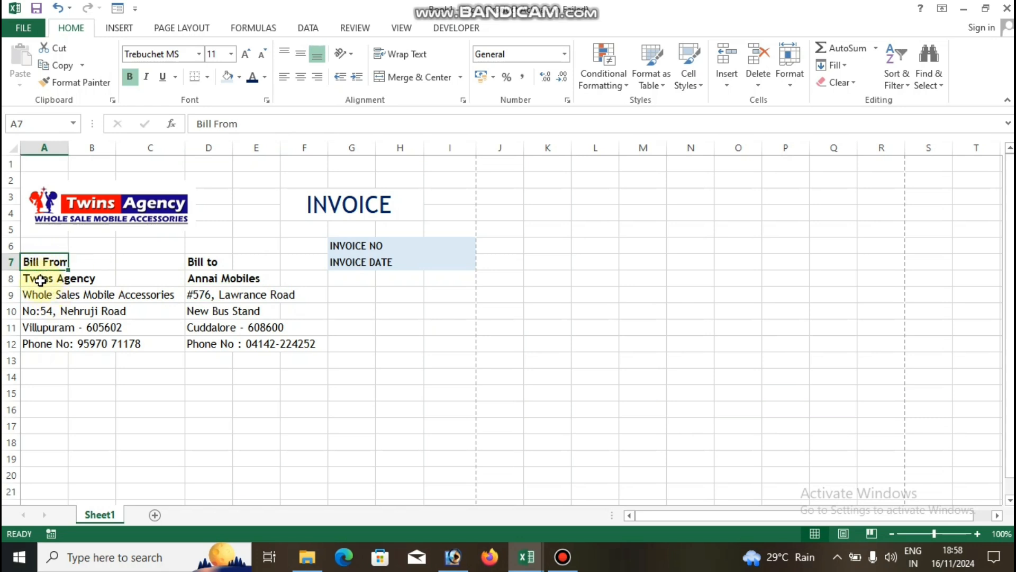
pyautogui.moveTo(40, 281); pyautogui.dragTo(148, 343)
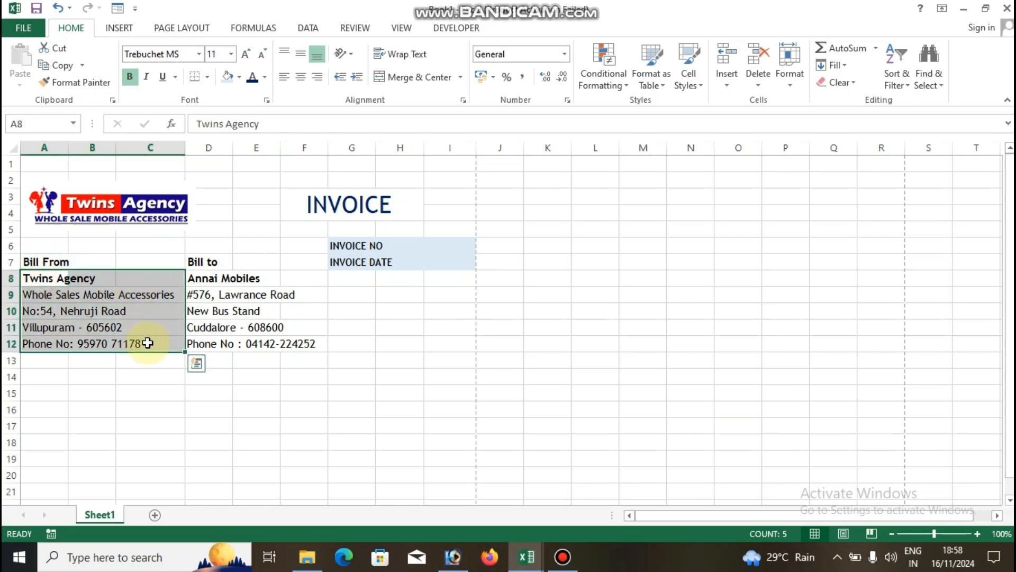
pyautogui.click(217, 262)
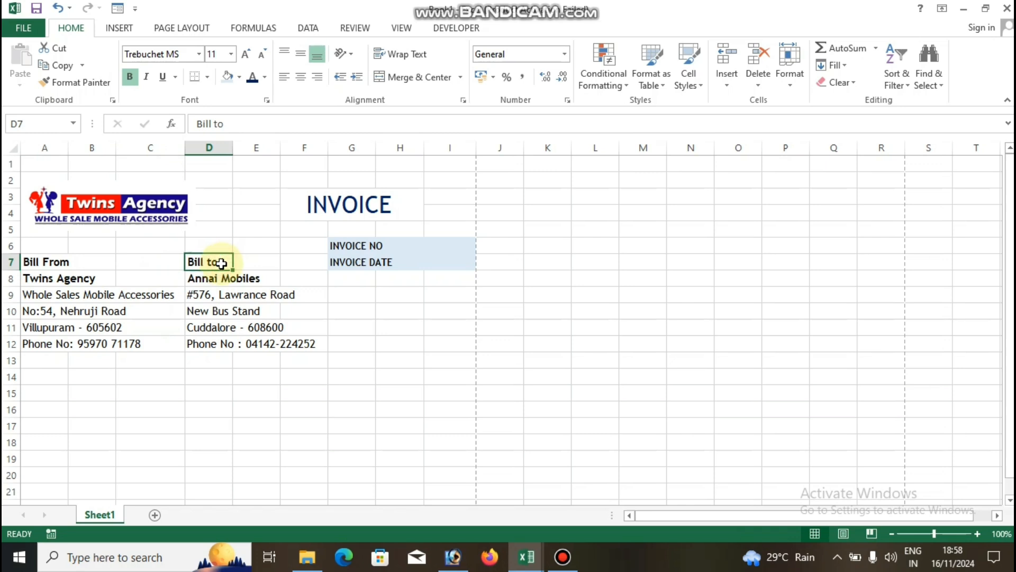
pyautogui.moveTo(206, 279); pyautogui.dragTo(301, 347)
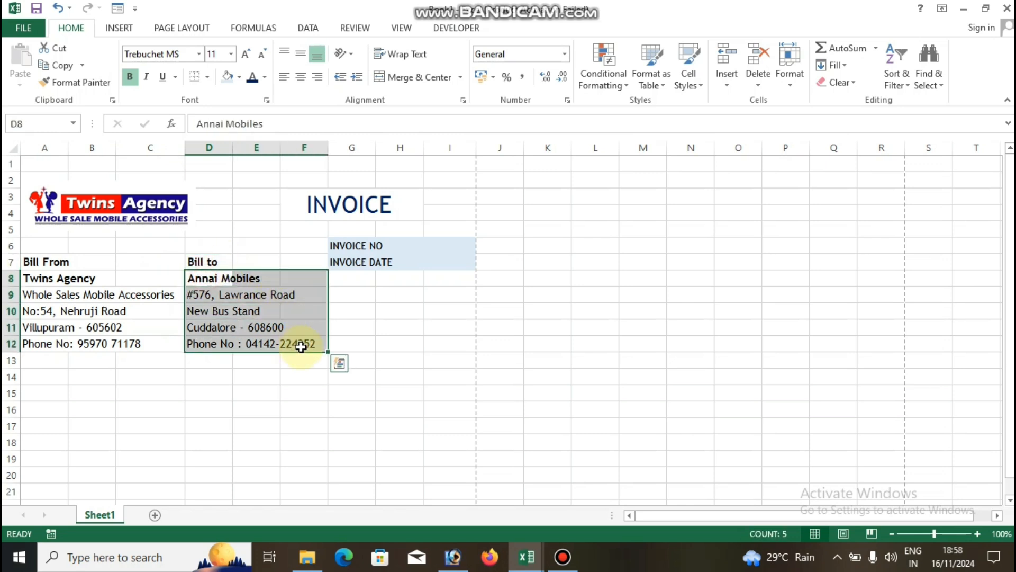
pyautogui.click(288, 387)
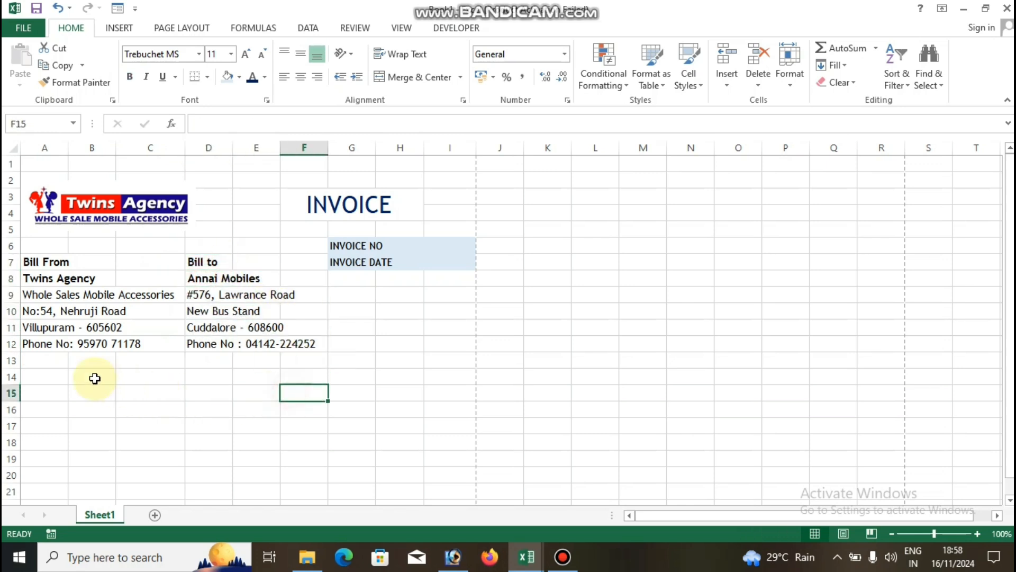
# - Enter the item table headers in row 14: Item ID in A, Descriptions in B, and Qty, Price, Dis % and Amount in F to I
pyautogui.click(45, 377)
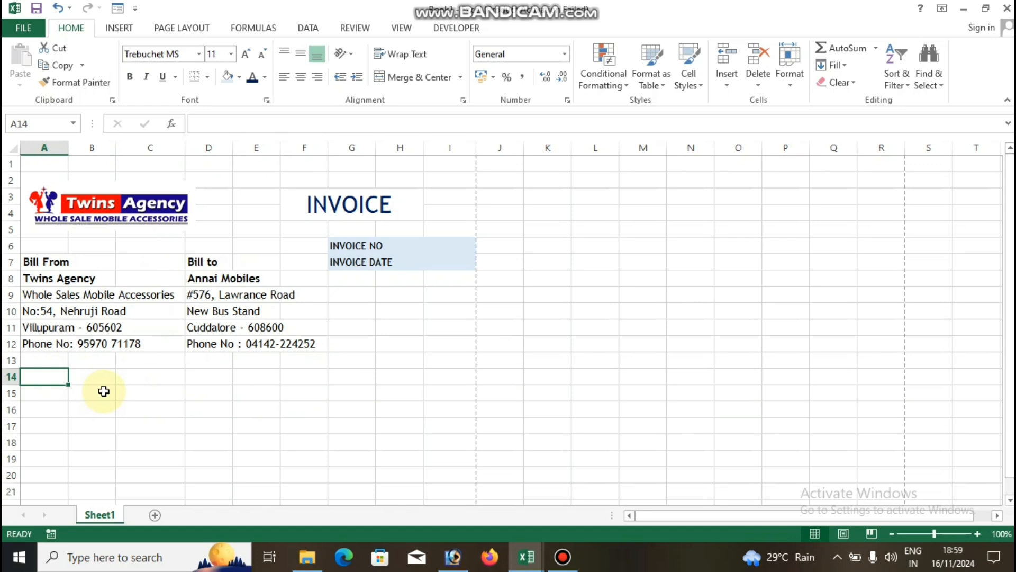
pyautogui.write('Item ID\tDescriptions\t\t\t\tQty\tPrice\tDis %\tAmount')
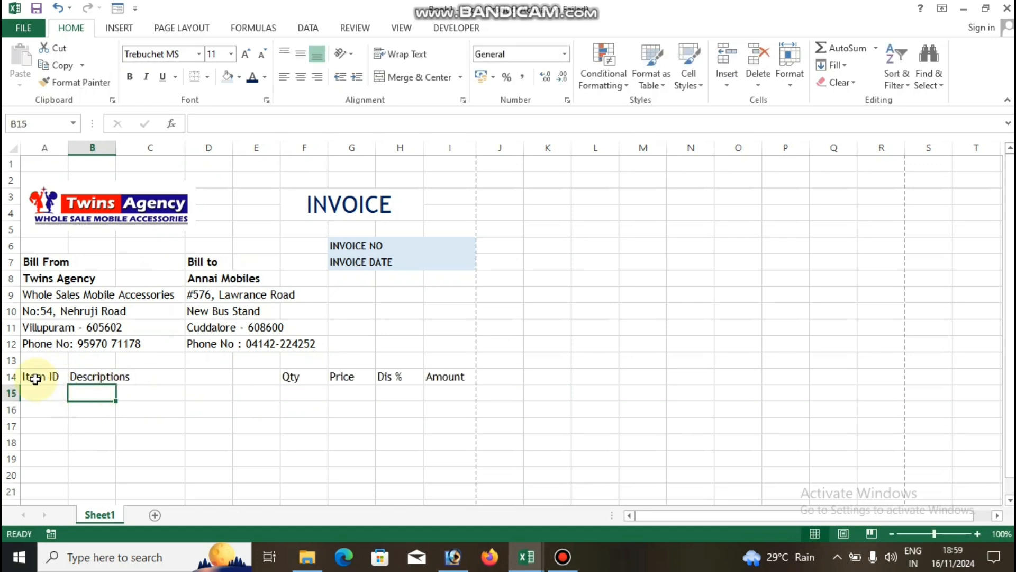
pyautogui.click(76, 376)
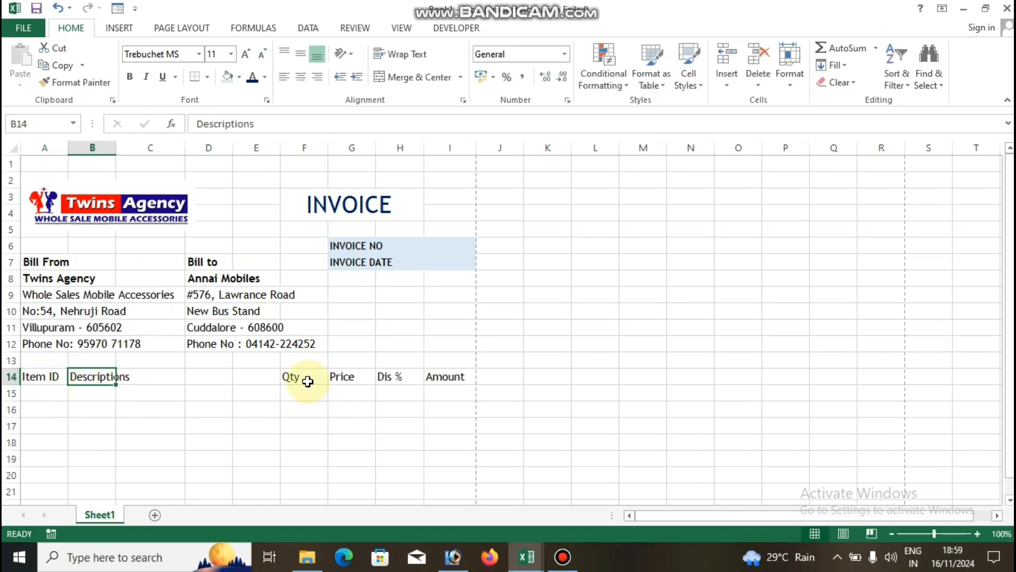
pyautogui.click(307, 379)
pyautogui.click(338, 378)
pyautogui.click(416, 377)
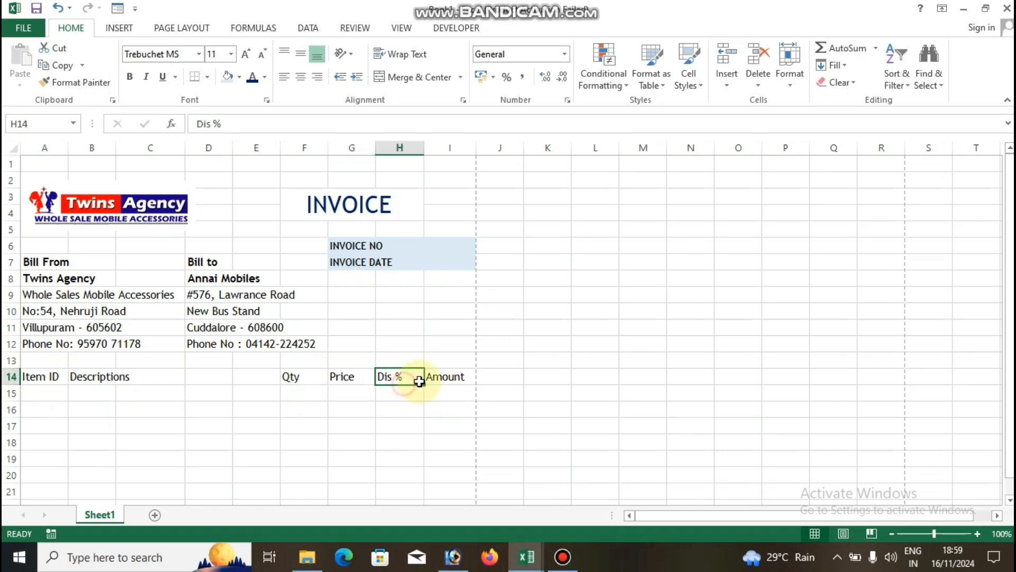
pyautogui.click(430, 378)
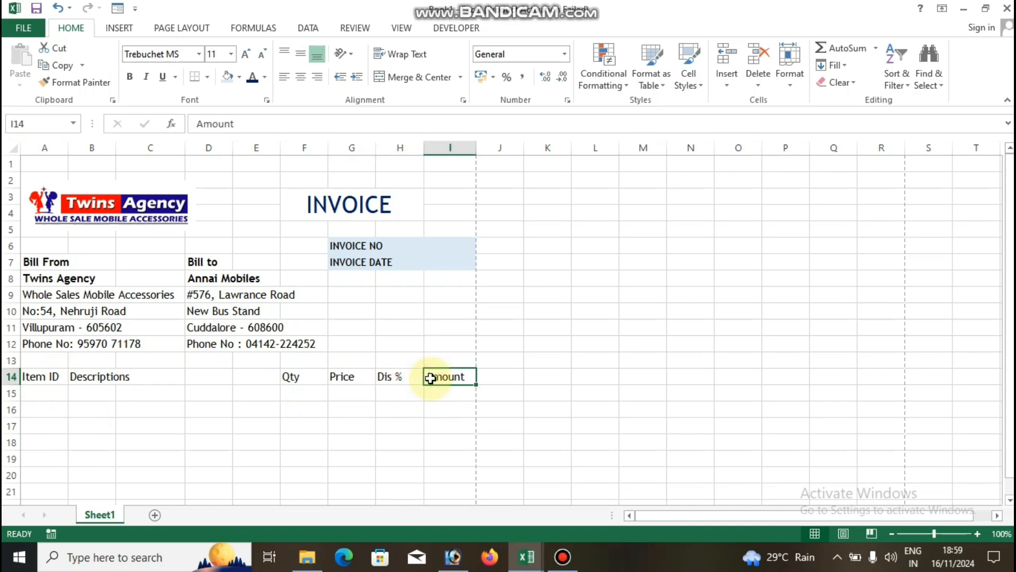
# - Make the item table header row A14:I14 bold and give it a dark blue fill
pyautogui.scroll(-2, 370, 410)
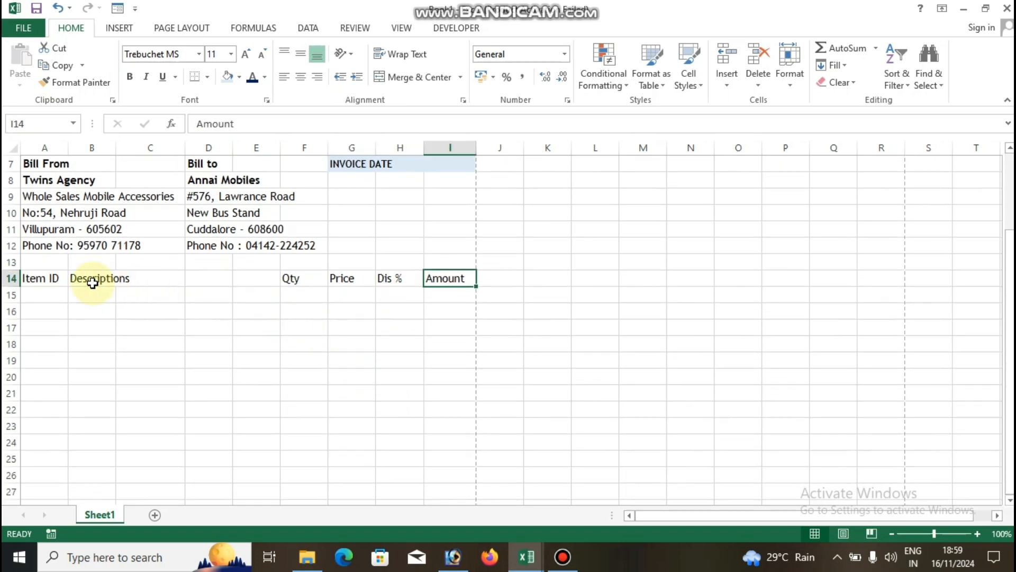
pyautogui.moveTo(36, 277); pyautogui.dragTo(450, 278)
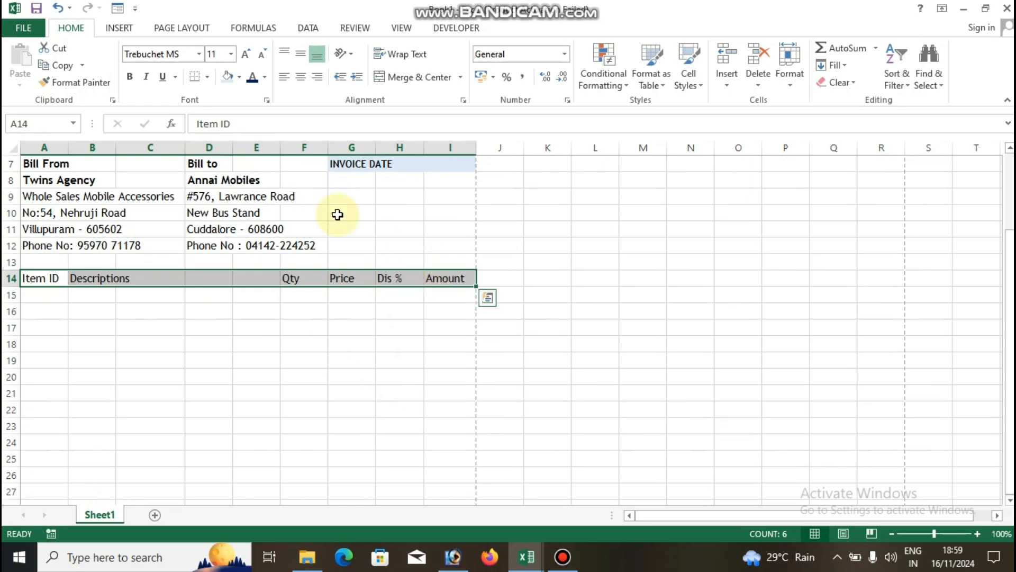
pyautogui.click(129, 77)
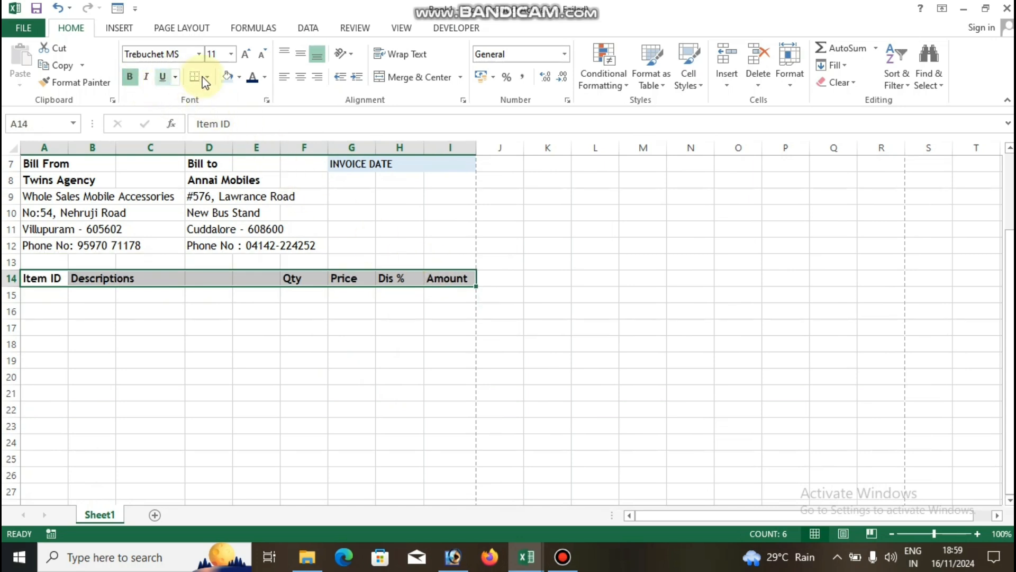
pyautogui.click(241, 77)
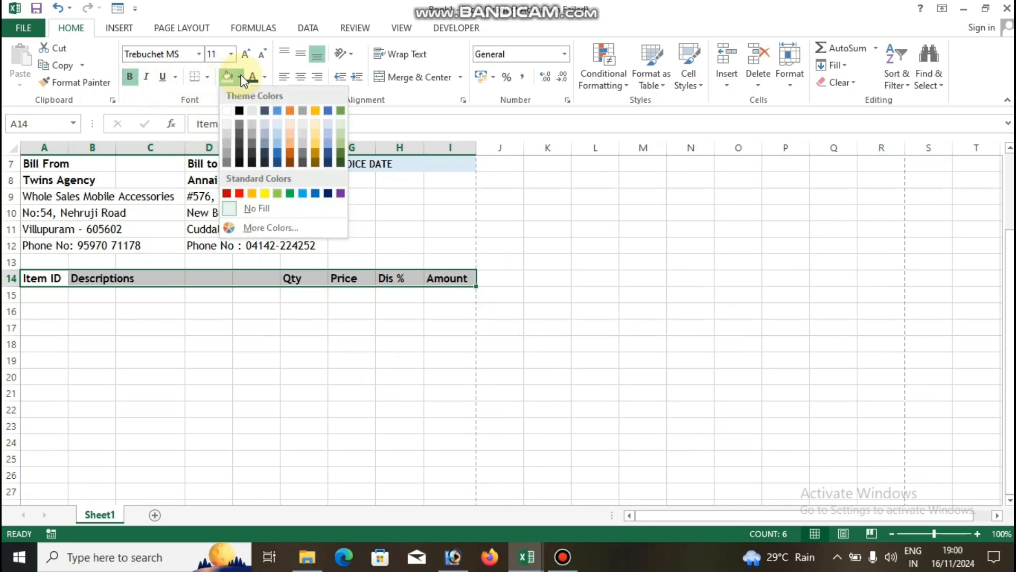
pyautogui.click(326, 166)
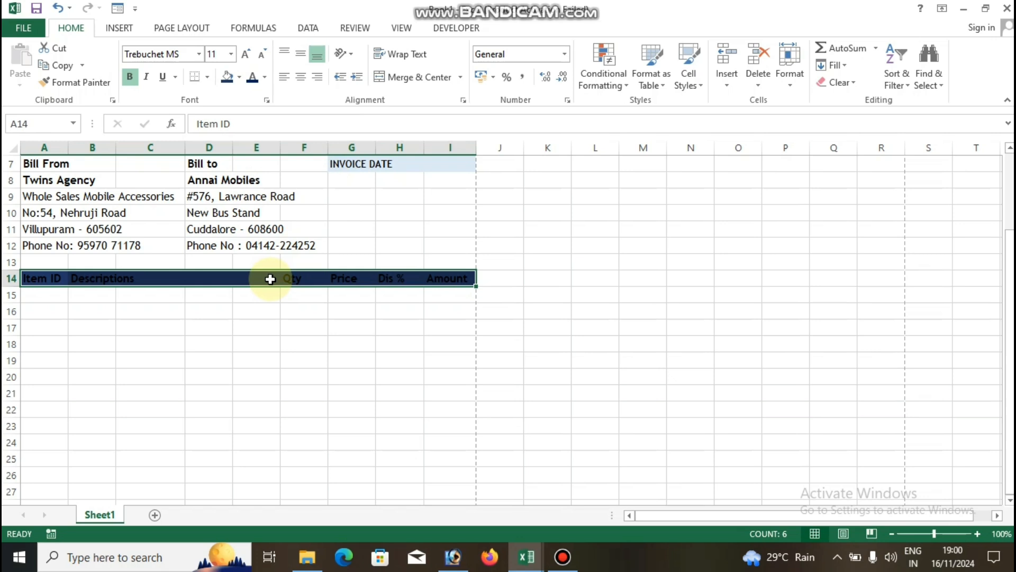
# - Set the header row A14:I14 text to white and merge and centre the Descriptions heading across B14:E14
pyautogui.click(264, 78)
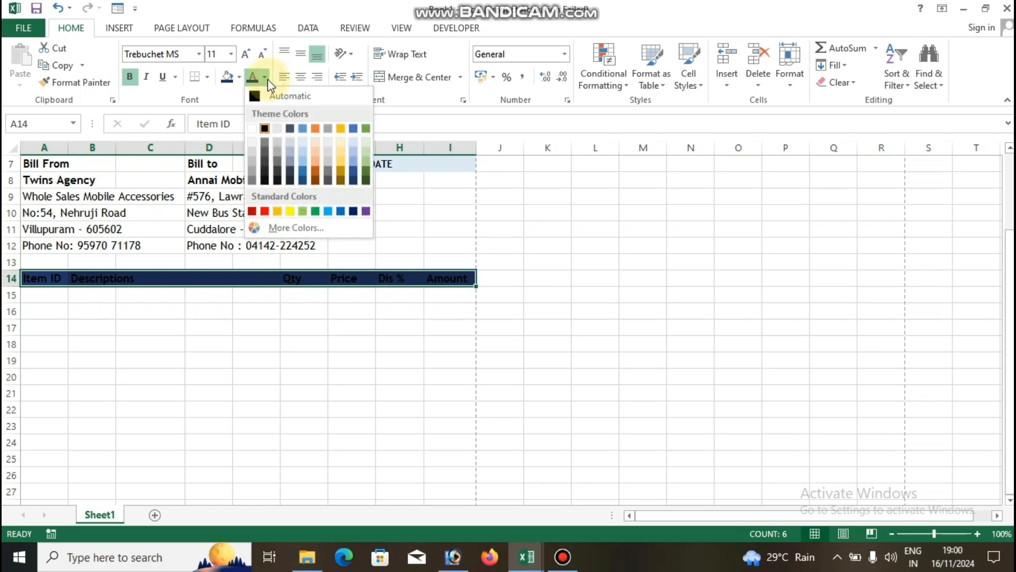
pyautogui.click(252, 129)
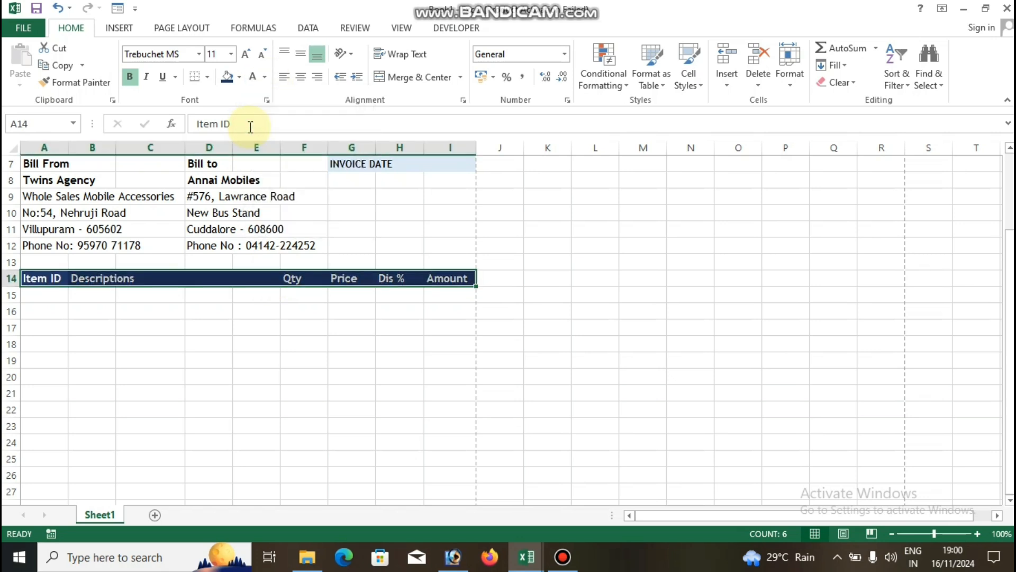
pyautogui.click(233, 325)
pyautogui.moveTo(97, 279); pyautogui.dragTo(240, 277)
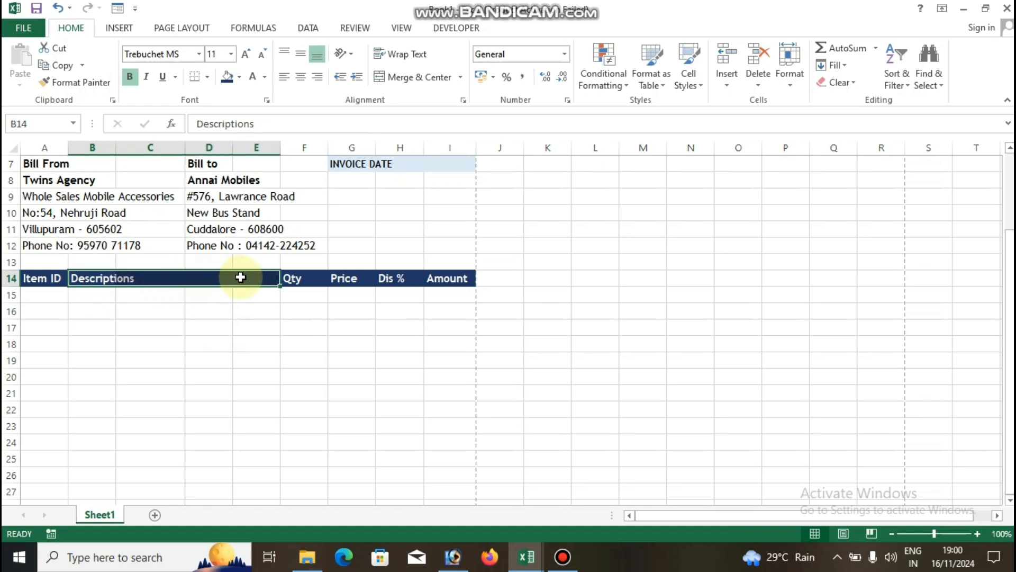
pyautogui.click(386, 77)
pyautogui.click(305, 310)
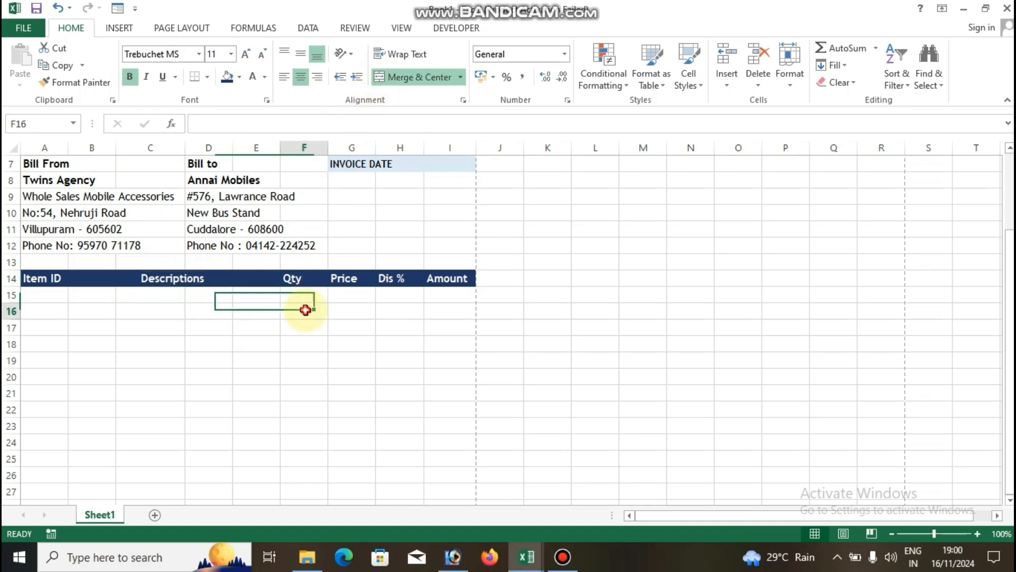
# - Merge and centre B15:E15 under Descriptions and fill that merged format down through row 28
pyautogui.moveTo(107, 295); pyautogui.dragTo(262, 295)
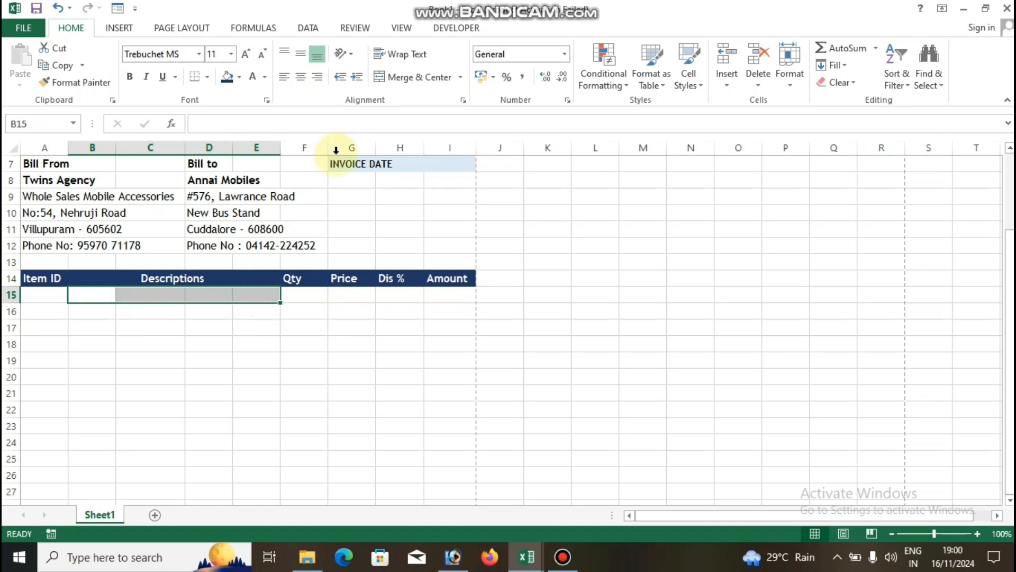
pyautogui.click(379, 74)
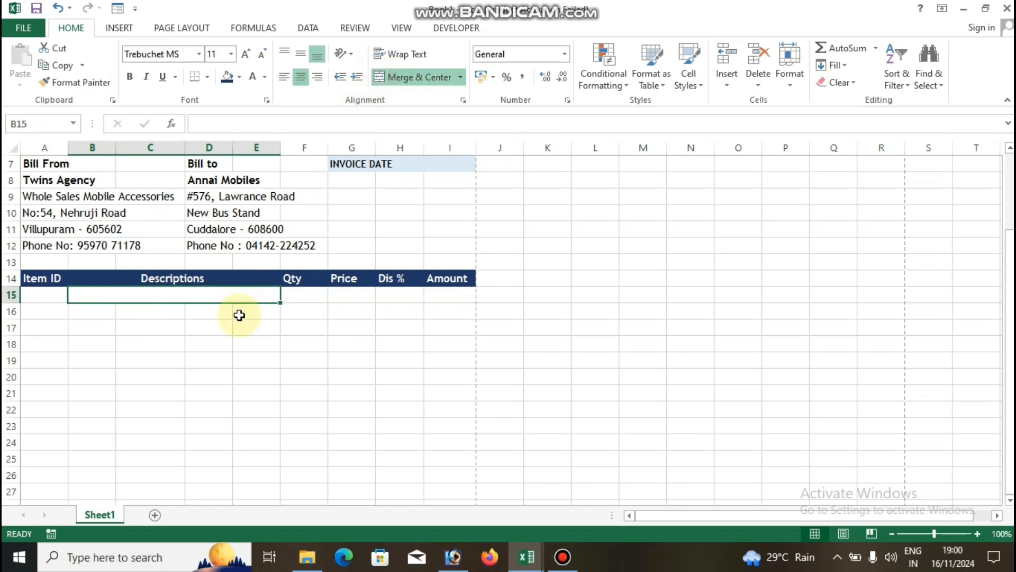
pyautogui.scroll(-1, 240, 315)
pyautogui.moveTo(280, 254); pyautogui.dragTo(271, 462)
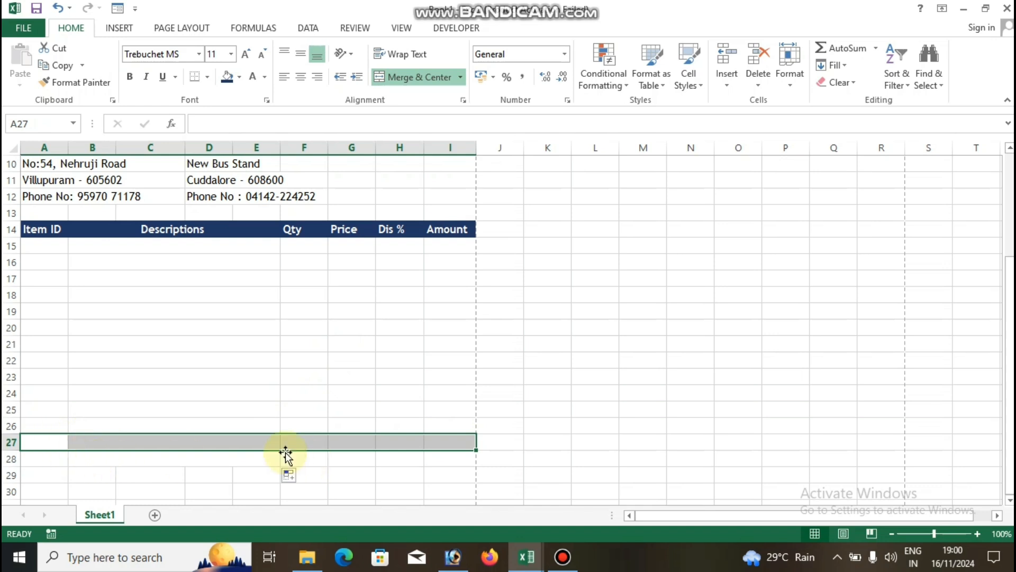
# - Add a bottom border to A27:I27 to close the item table and unmerge B28:E28 below it
pyautogui.click(194, 77)
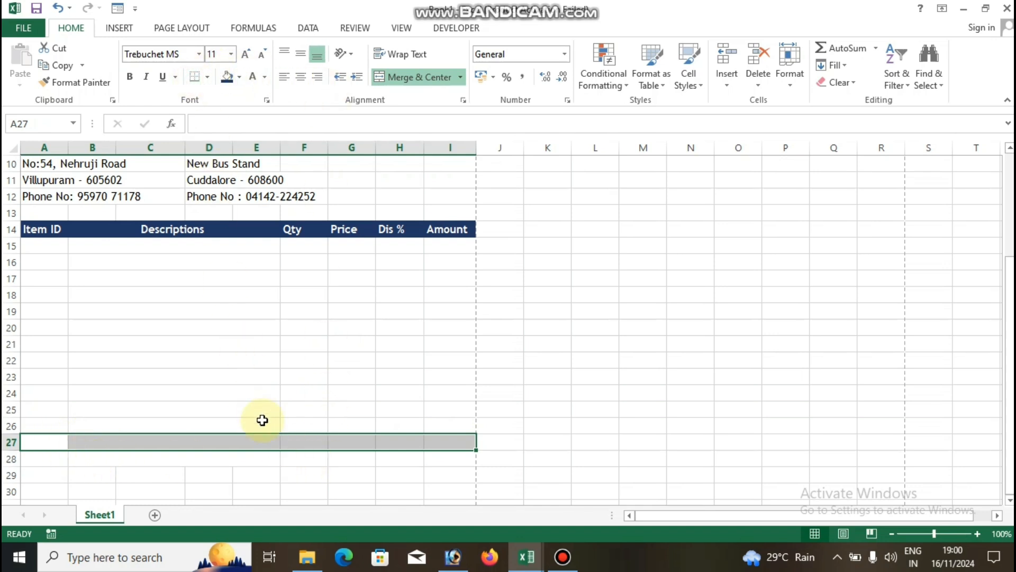
pyautogui.click(261, 473)
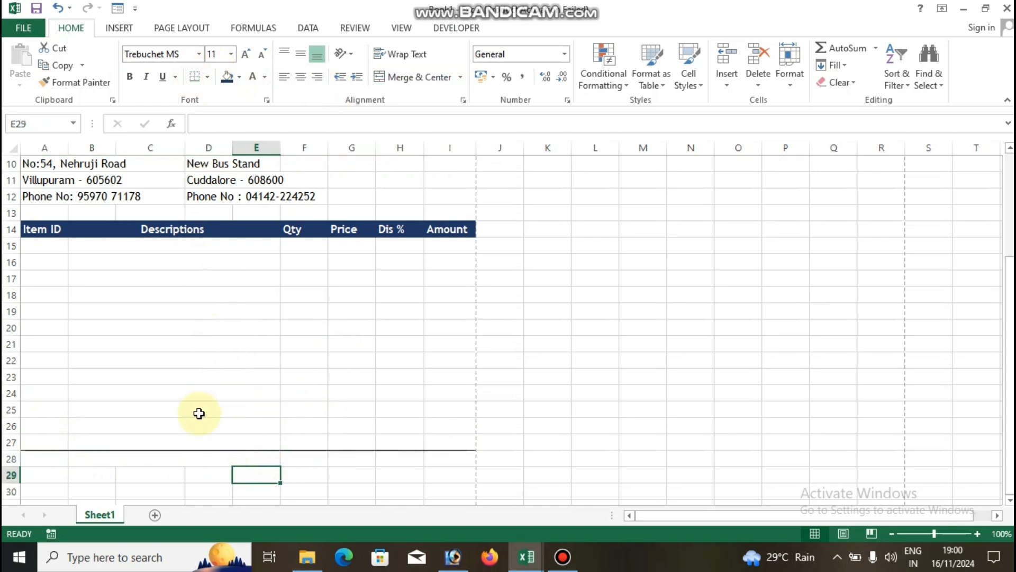
pyautogui.scroll(-2, 199, 413)
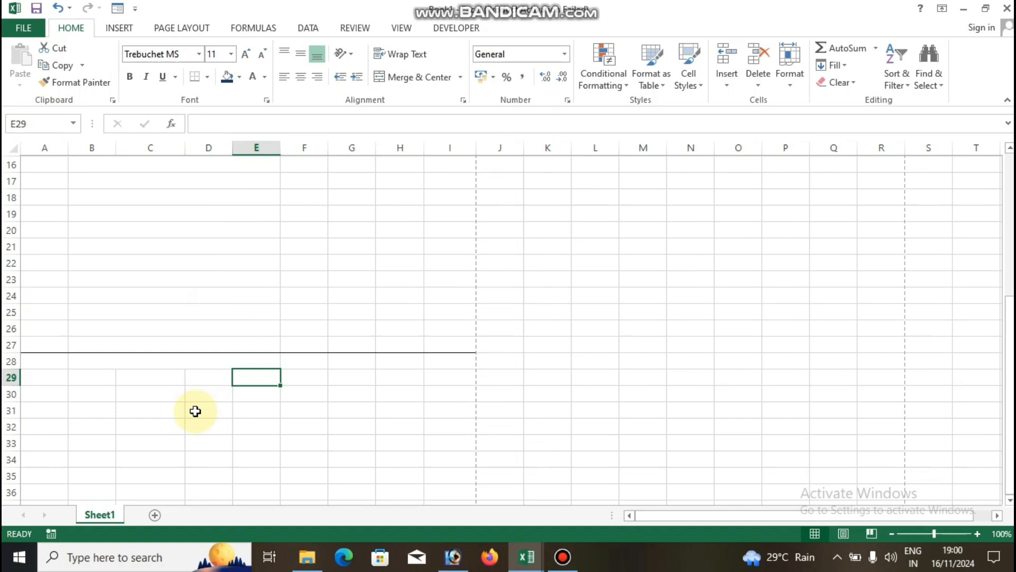
pyautogui.click(51, 364)
pyautogui.moveTo(89, 360); pyautogui.dragTo(257, 361)
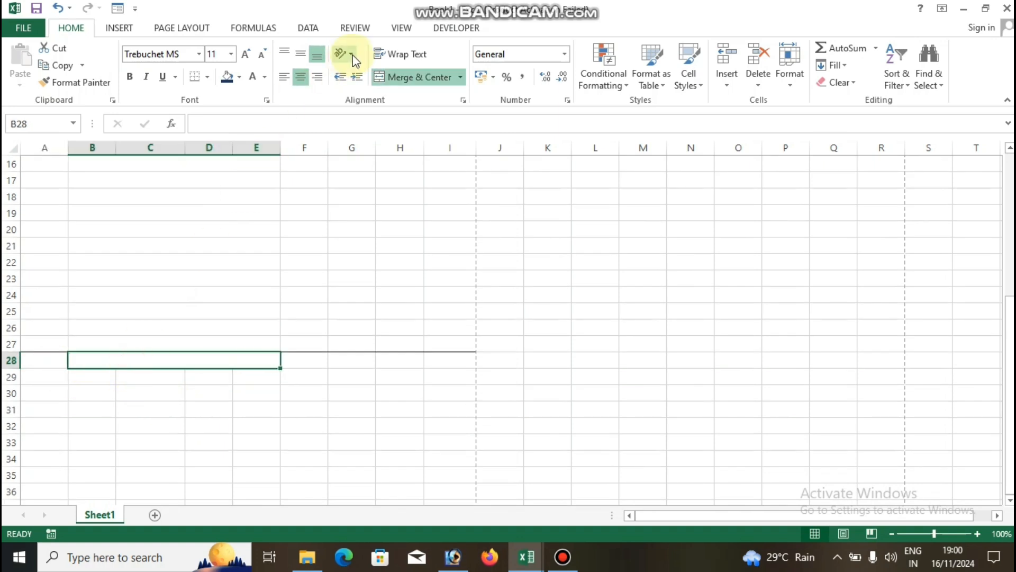
# - Enter the summary labels Subtotal, GST, SGST, CGST and GRAND TOTAL in A28 to A32
pyautogui.click(49, 359)
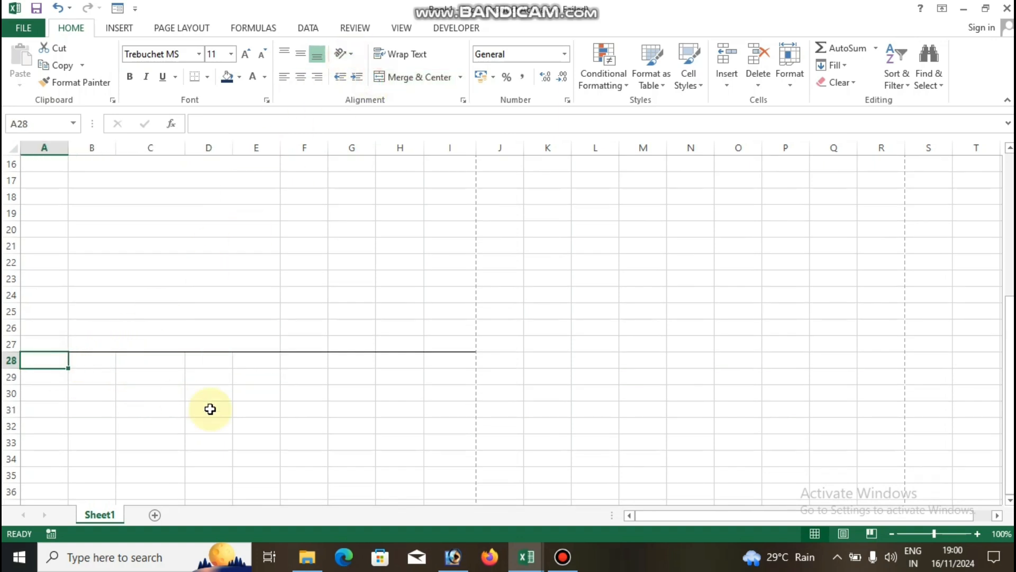
pyautogui.write('Subtotal')
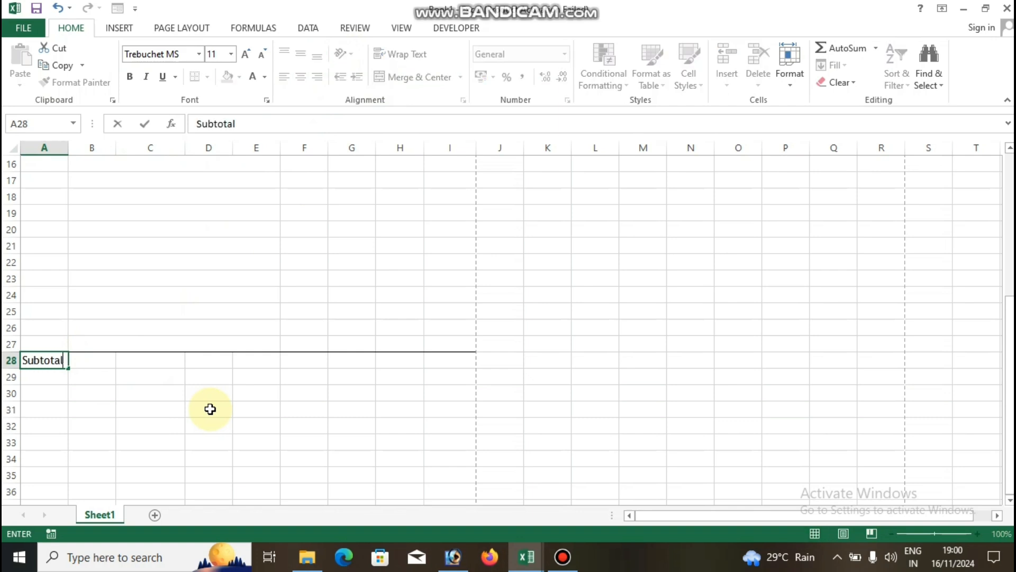
pyautogui.press('Return')
pyautogui.write('GST')
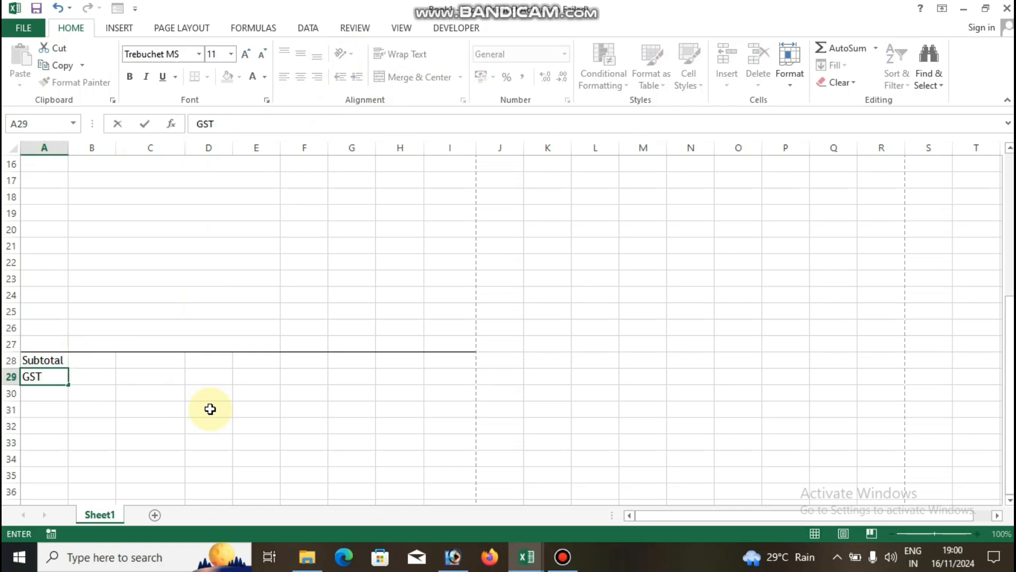
pyautogui.press('Return')
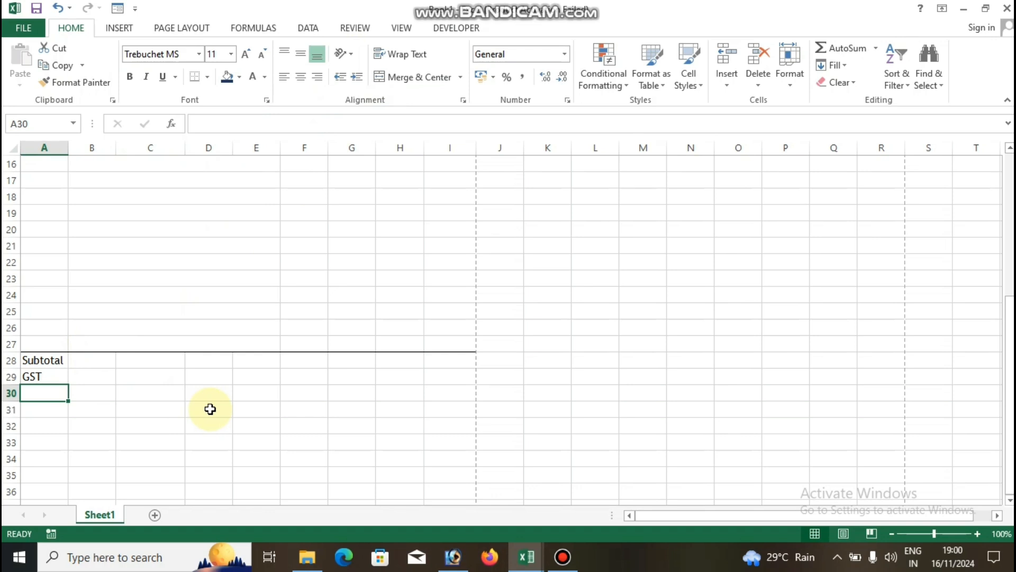
pyautogui.write('SGST')
pyautogui.press('Return')
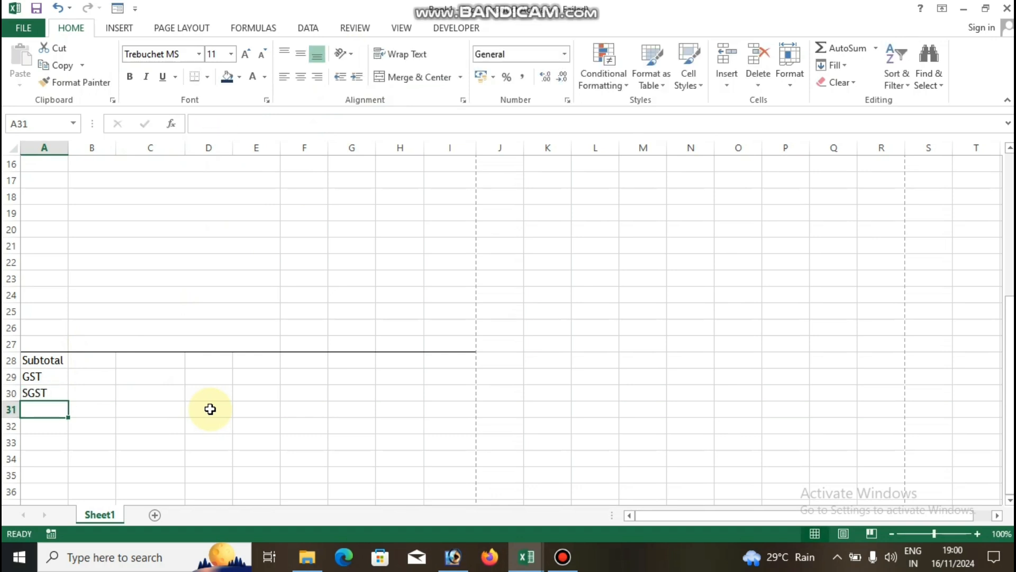
pyautogui.write('CGST')
pyautogui.press('Return')
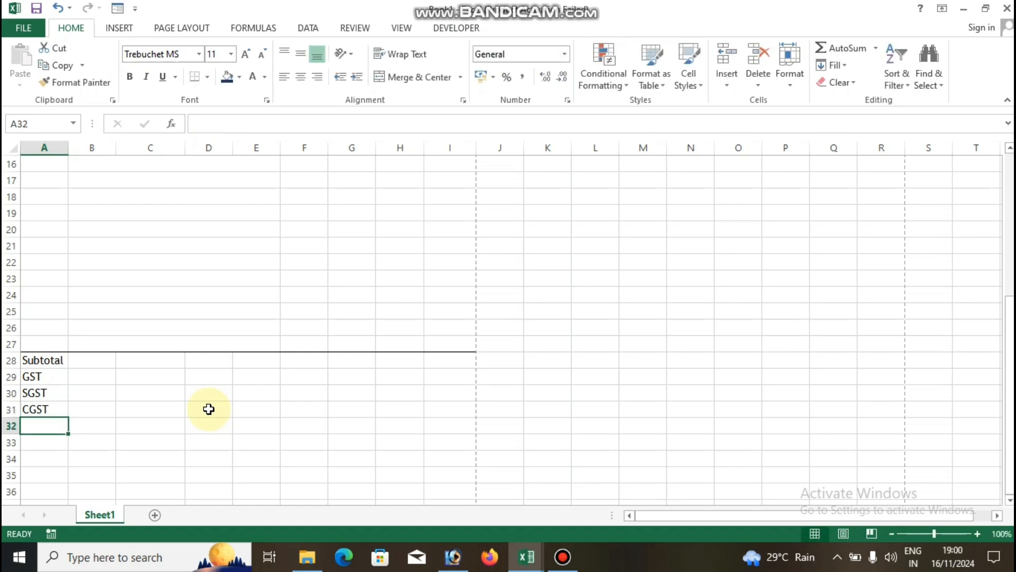
pyautogui.write('GAN')
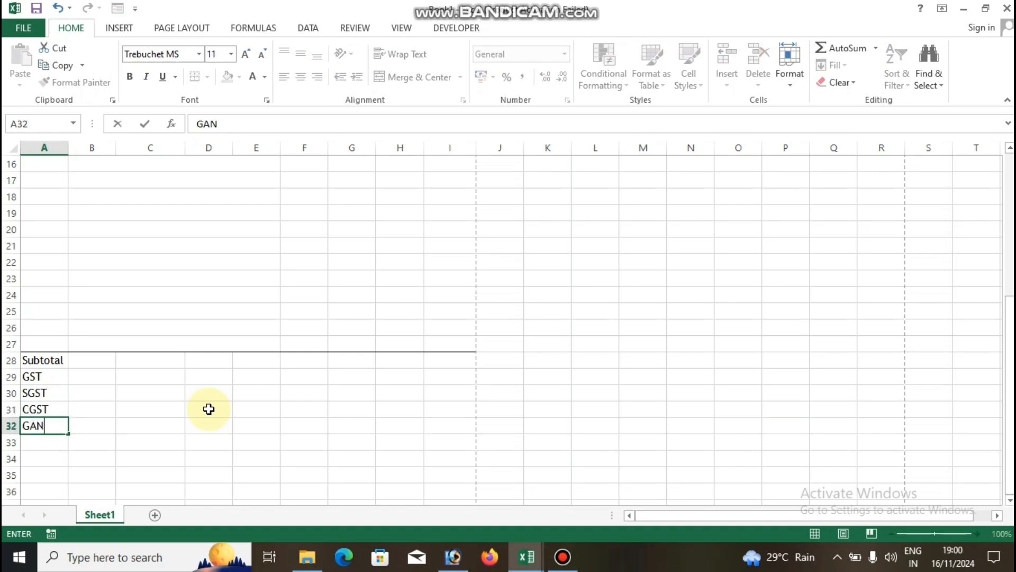
pyautogui.press('BackSpace')
pyautogui.press('BackSpace')
pyautogui.press('BackSpace')
pyautogui.write('RAND TOT')
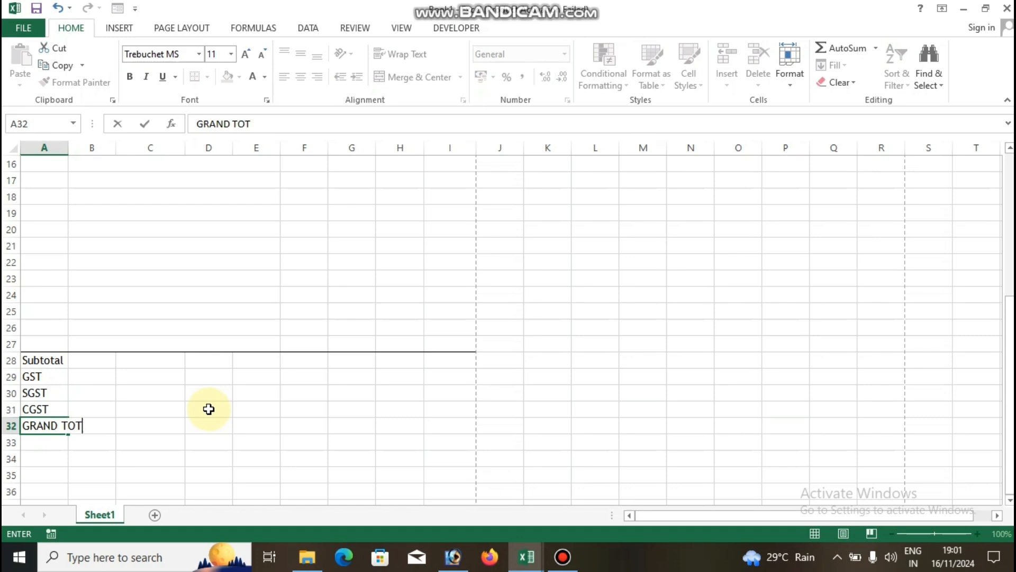
pyautogui.write('AL')
pyautogui.press('Return')
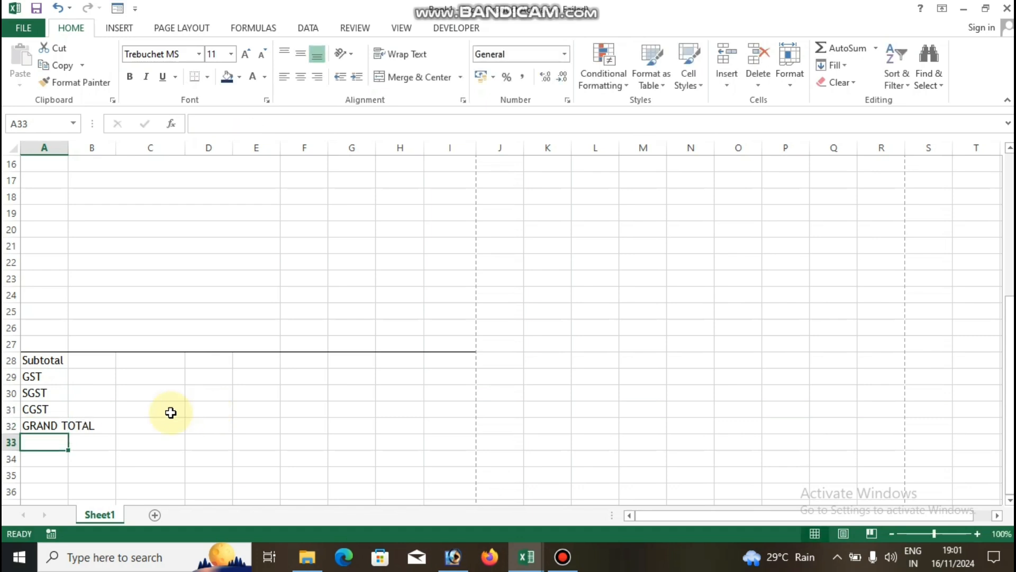
# - Give the GRAND TOTAL row A32:I32 a light blue fill
pyautogui.moveTo(48, 427); pyautogui.dragTo(452, 424)
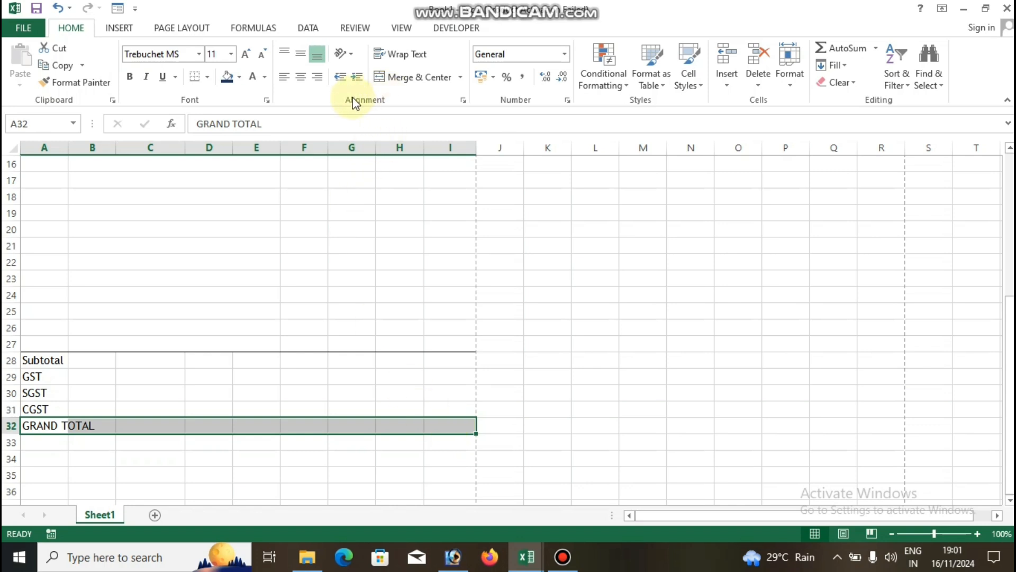
pyautogui.click(241, 77)
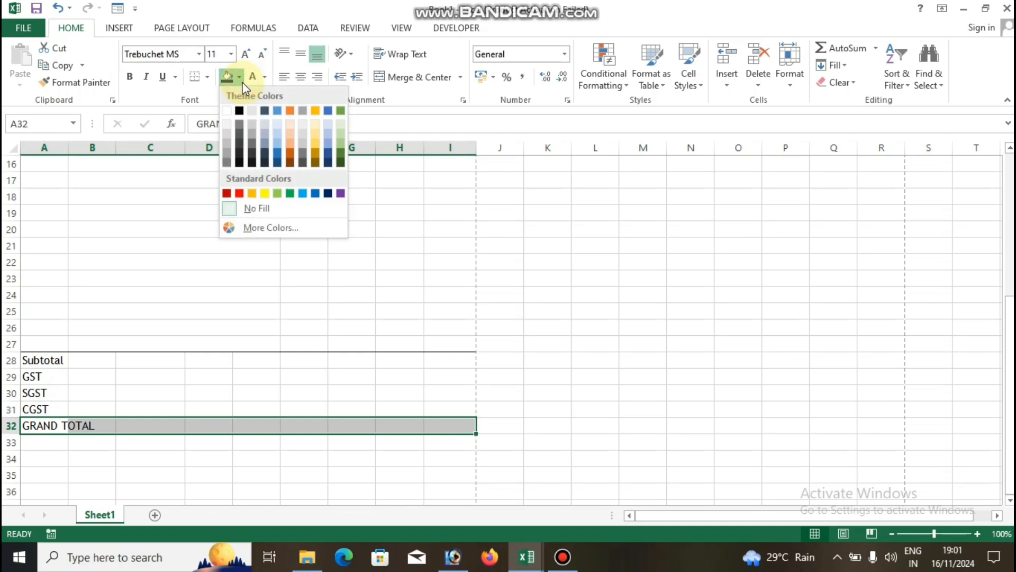
pyautogui.click(276, 122)
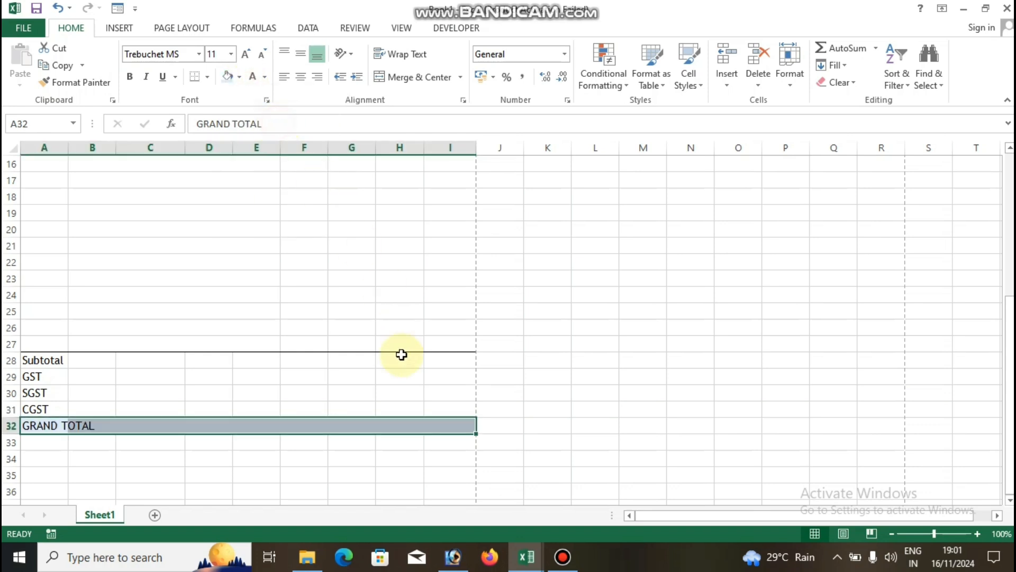
pyautogui.click(329, 382)
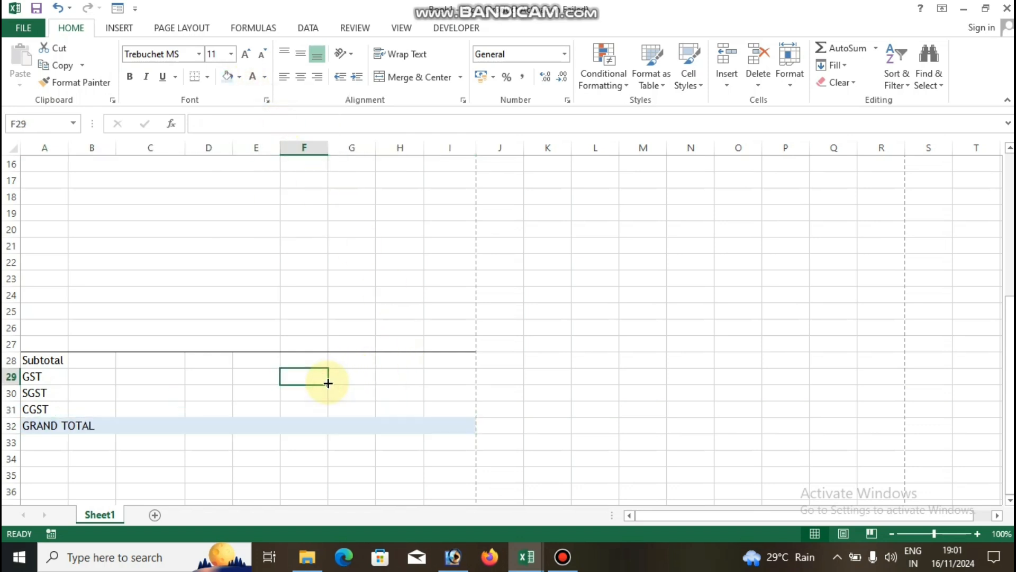
# - Insert the QR code picture 1_k0h04CRy0j8MbBbqsodGAA from the Documents folder at cell A37
pyautogui.scroll(-4, 320, 335)
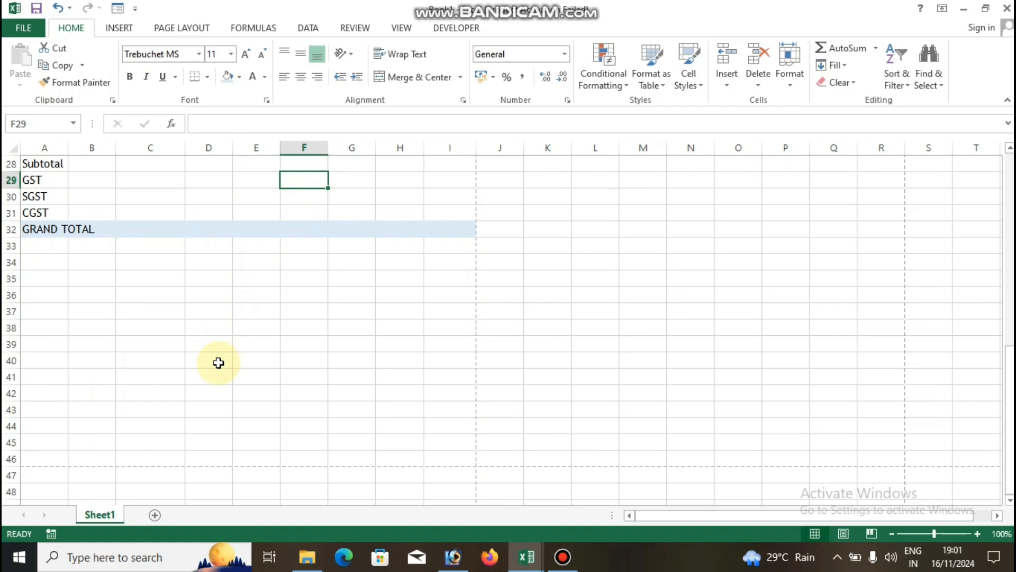
pyautogui.click(42, 310)
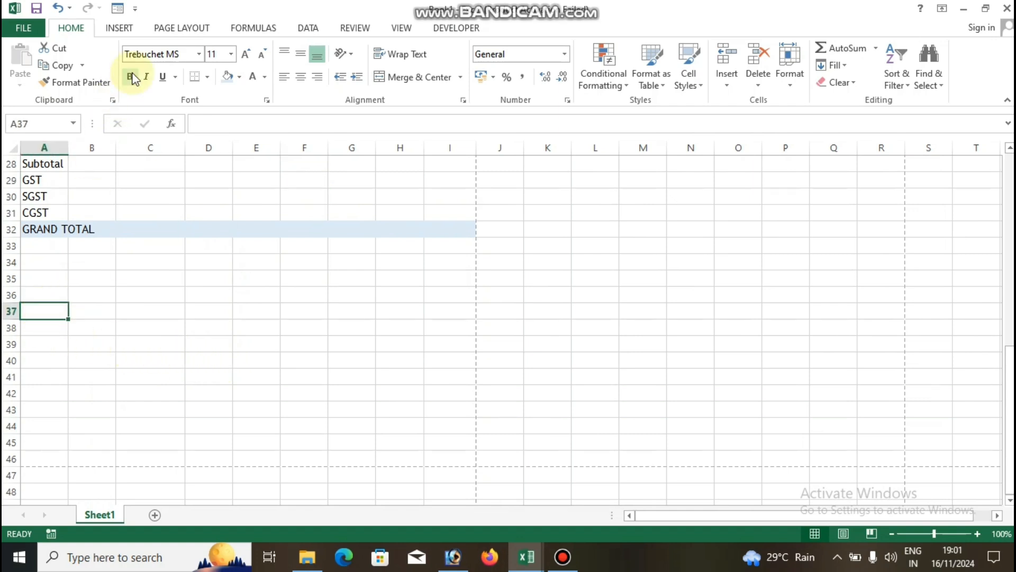
pyautogui.click(121, 31)
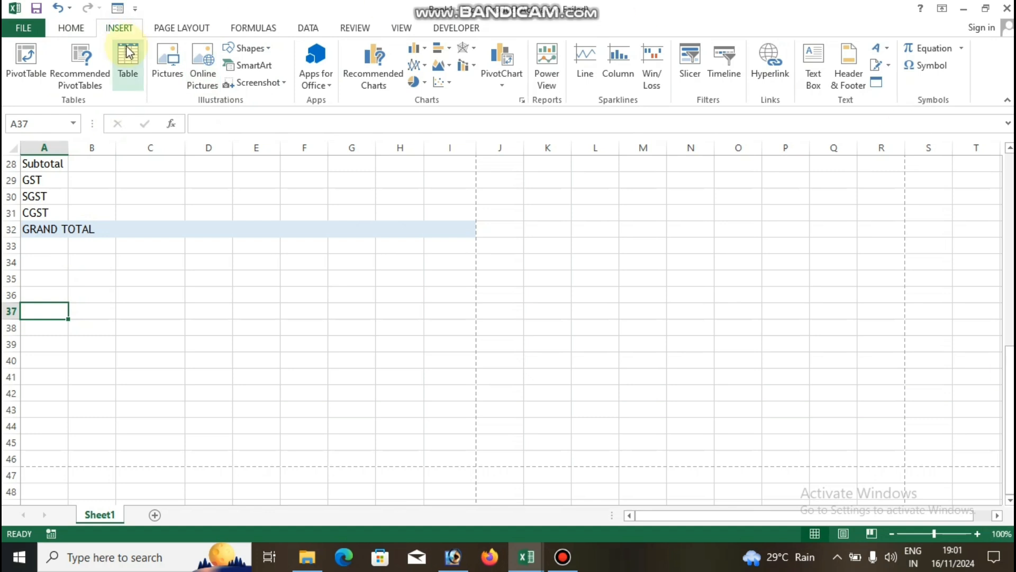
pyautogui.click(167, 52)
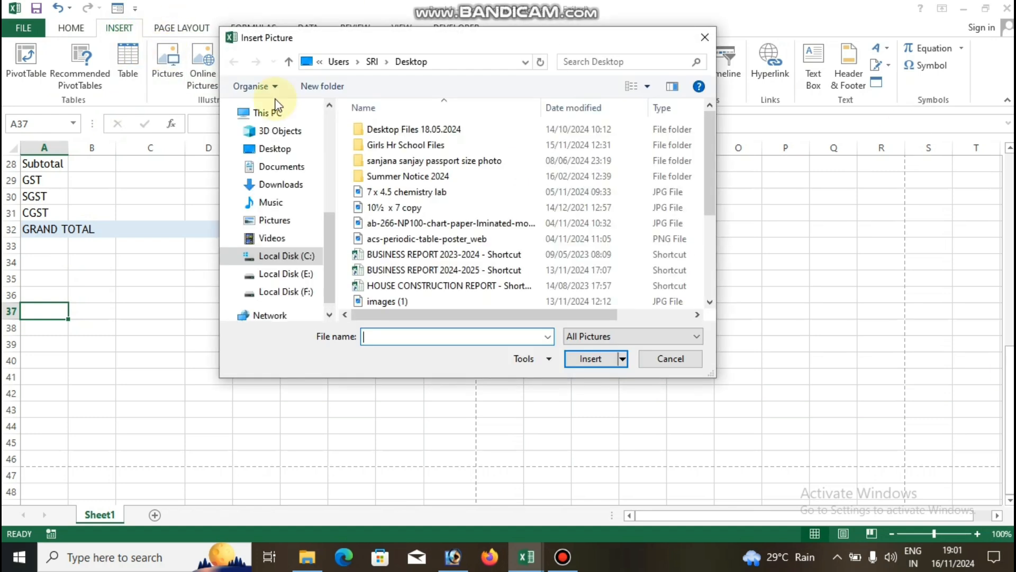
pyautogui.click(264, 166)
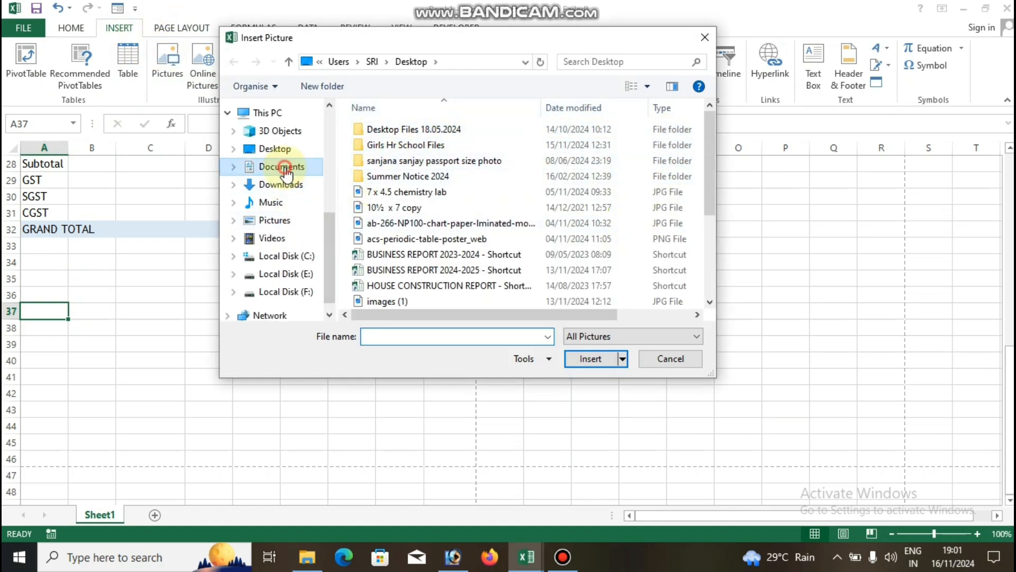
pyautogui.click(676, 253)
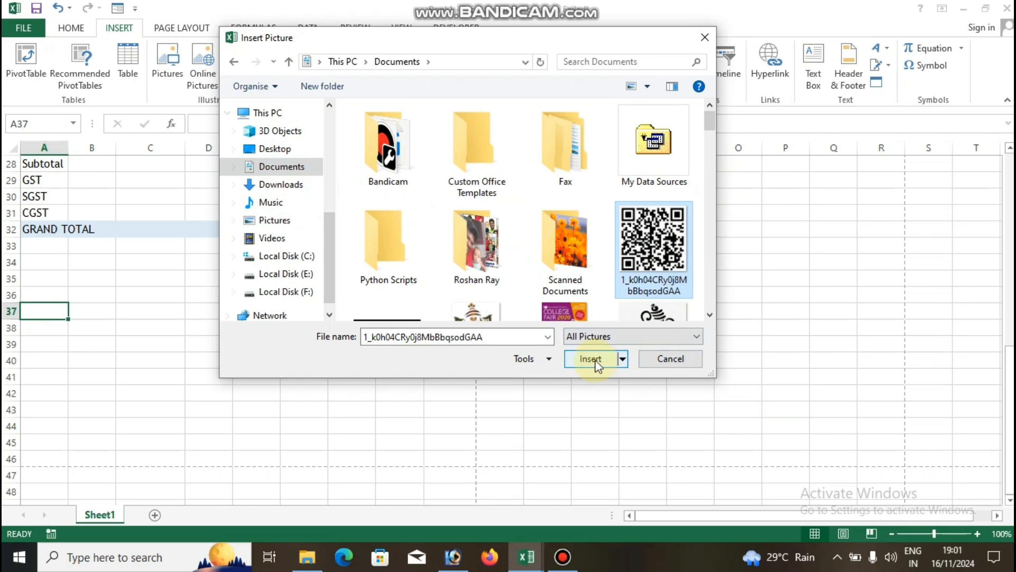
pyautogui.click(593, 359)
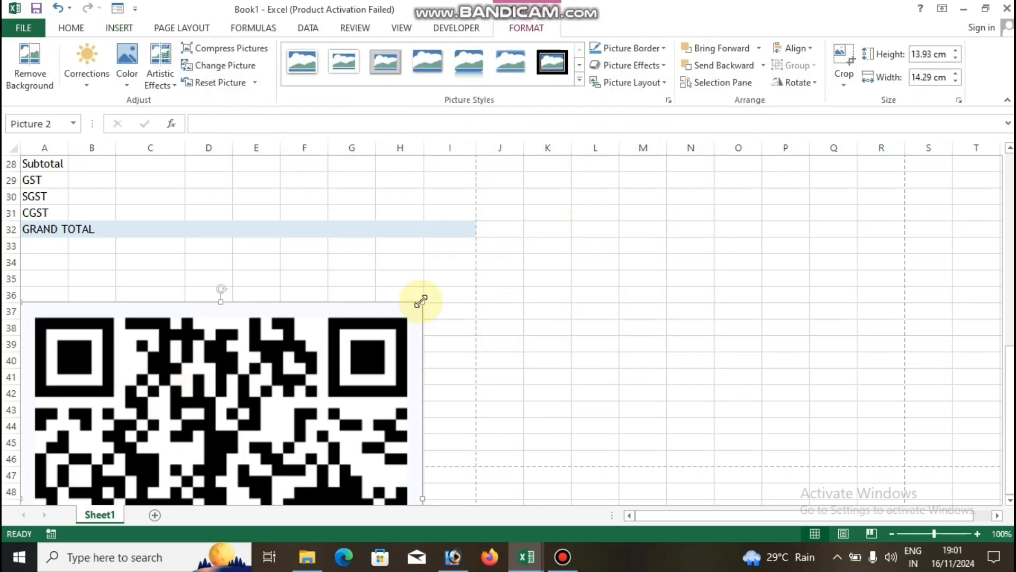
# - Shrink the QR code picture proportionally so it fits within column A beside rows 36 to 38
pyautogui.moveTo(422, 301); pyautogui.dragTo(125, 295)
pyautogui.scroll(-3, 143, 472)
pyautogui.scroll(3, 125, 294)
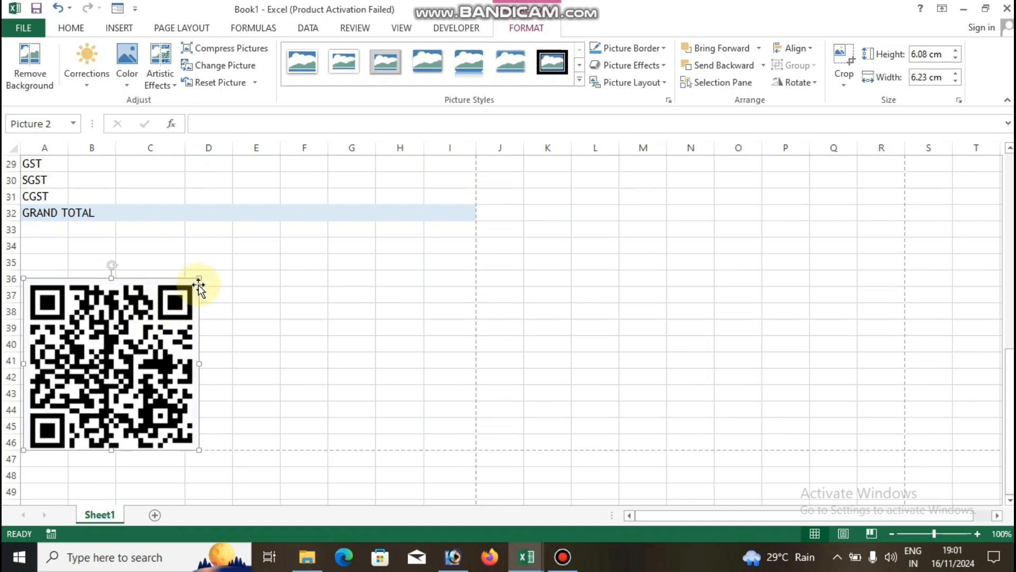
pyautogui.moveTo(200, 279); pyautogui.dragTo(34, 288)
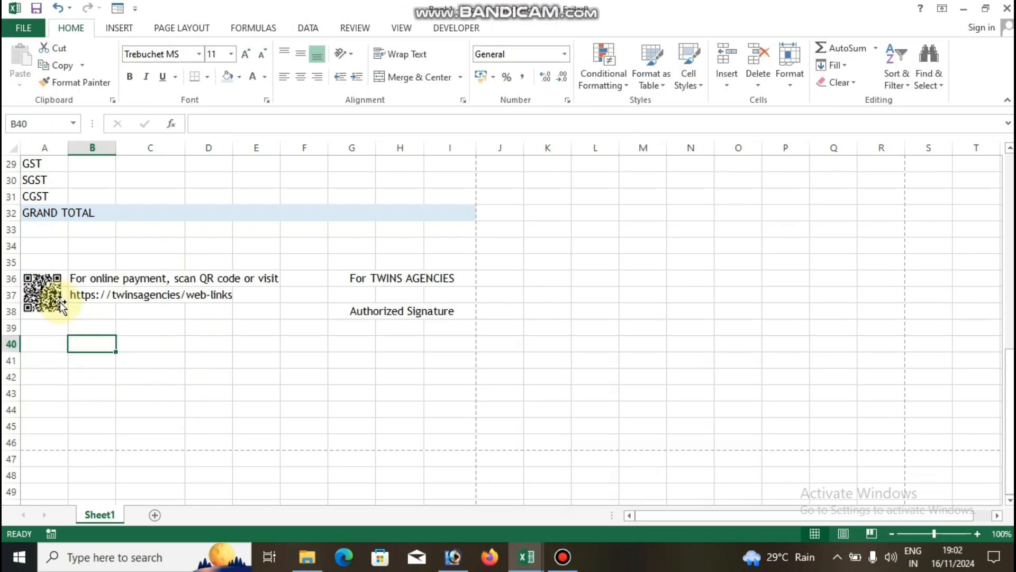
# - Review the invoice's QR code, payment text, For TWINS AGENCIES and Authorized Signature cells, and the header area
pyautogui.scroll(1, 62, 302)
pyautogui.click(42, 330)
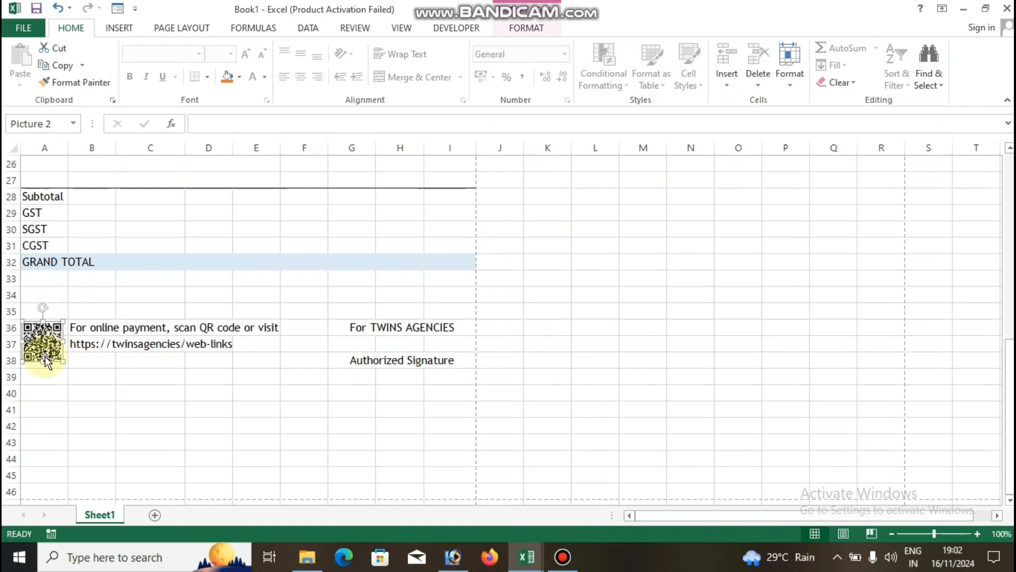
pyautogui.moveTo(75, 331); pyautogui.dragTo(249, 340)
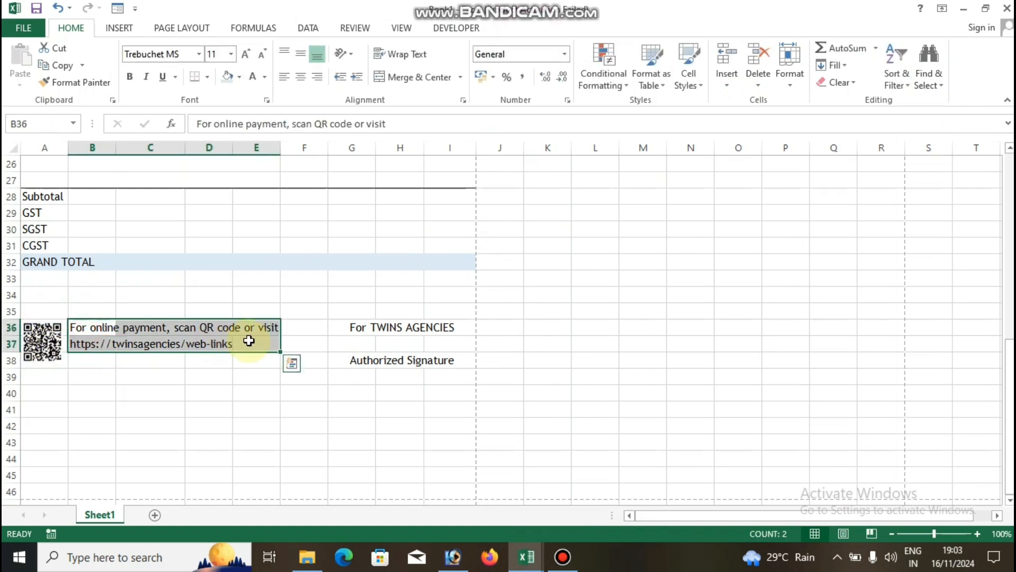
pyautogui.click(91, 342)
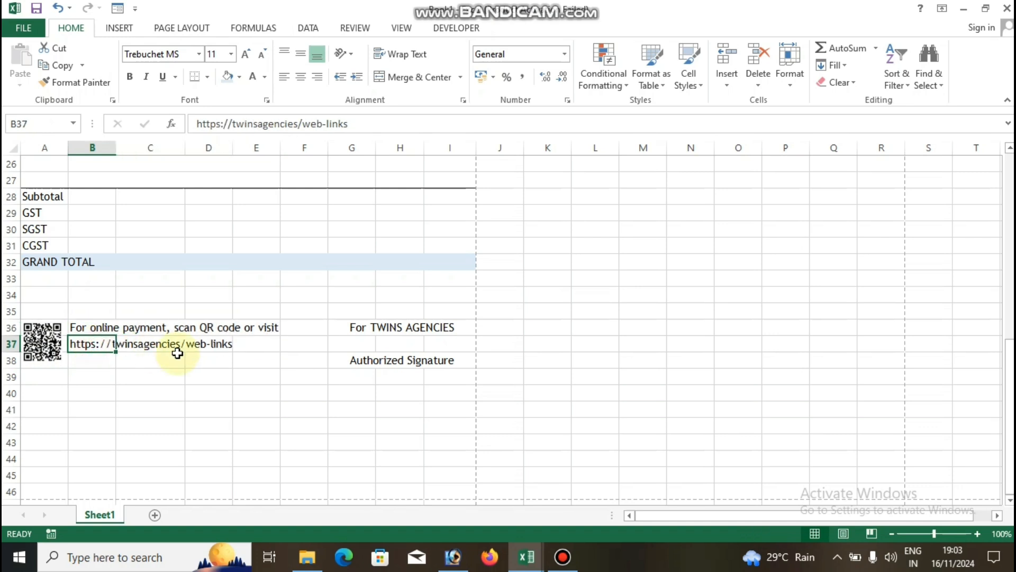
pyautogui.click(351, 329)
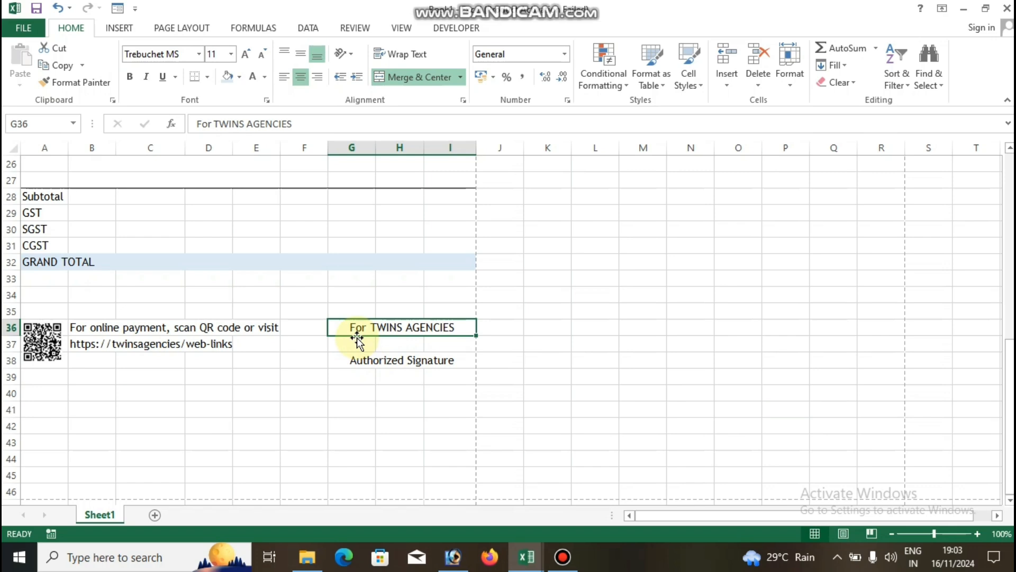
pyautogui.click(346, 364)
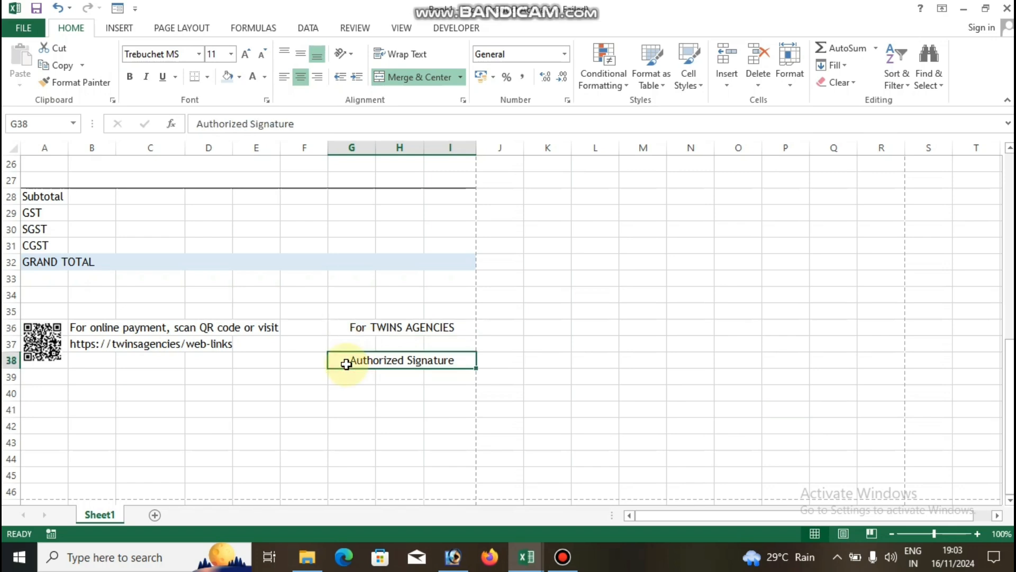
pyautogui.scroll(8, 327, 415)
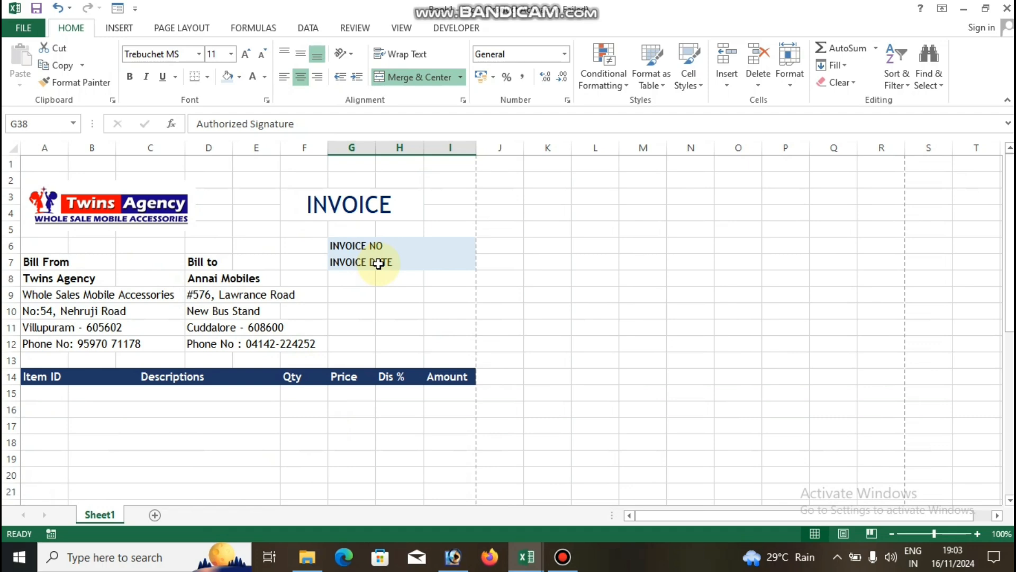
pyautogui.scroll(-2, 363, 311)
pyautogui.scroll(2, 363, 311)
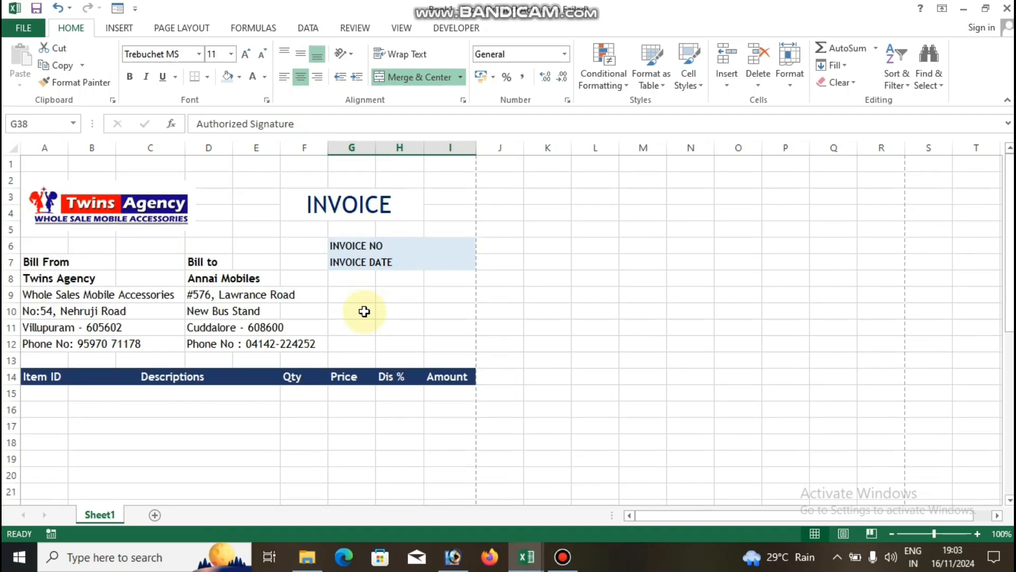
# - Check the invoice page in the print preview and return to the worksheet
pyautogui.hotkey('ctrl', 'p')
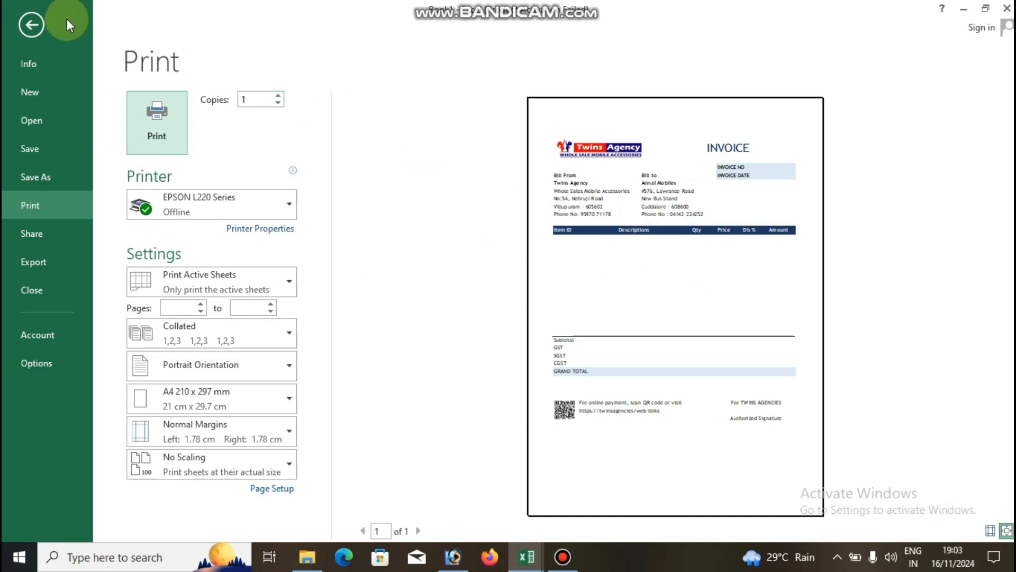
pyautogui.click(31, 25)
pyautogui.click(279, 416)
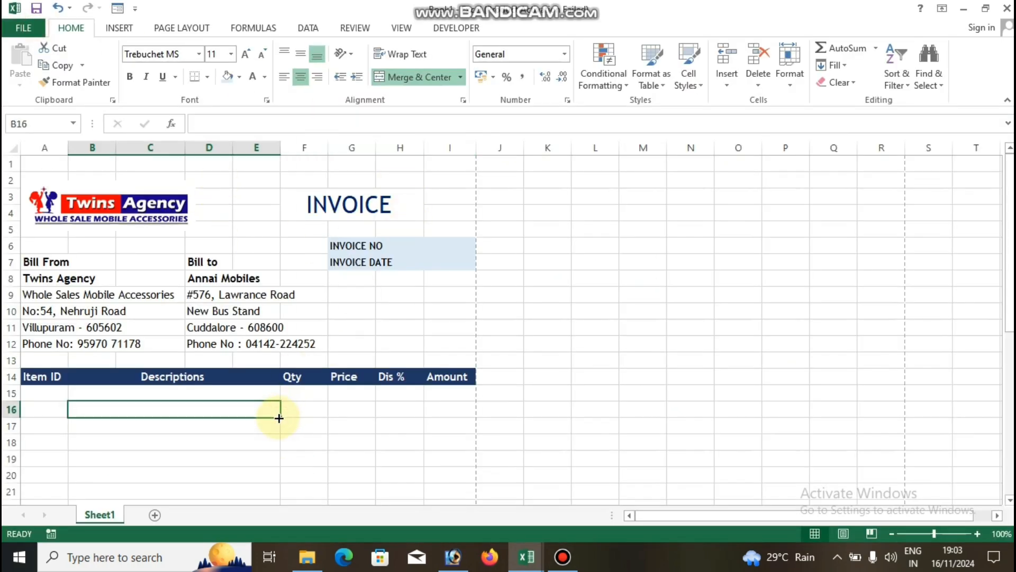
# - Add a second sheet and paste the item list with ITEM ID, DESCRIPTION, PRICE and DIS % columns into A1:D18
pyautogui.scroll(-7, 267, 333)
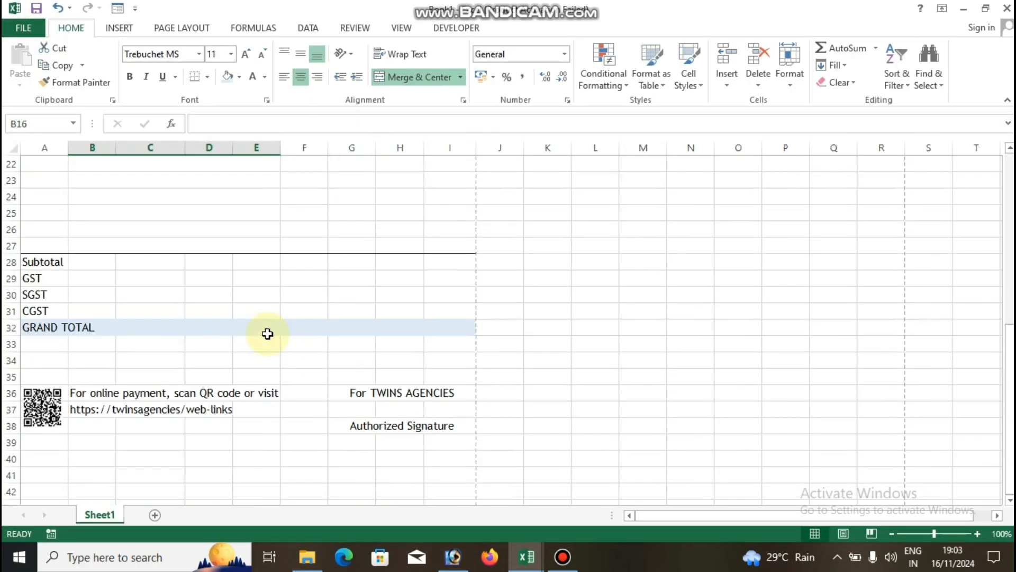
pyautogui.scroll(4, 181, 488)
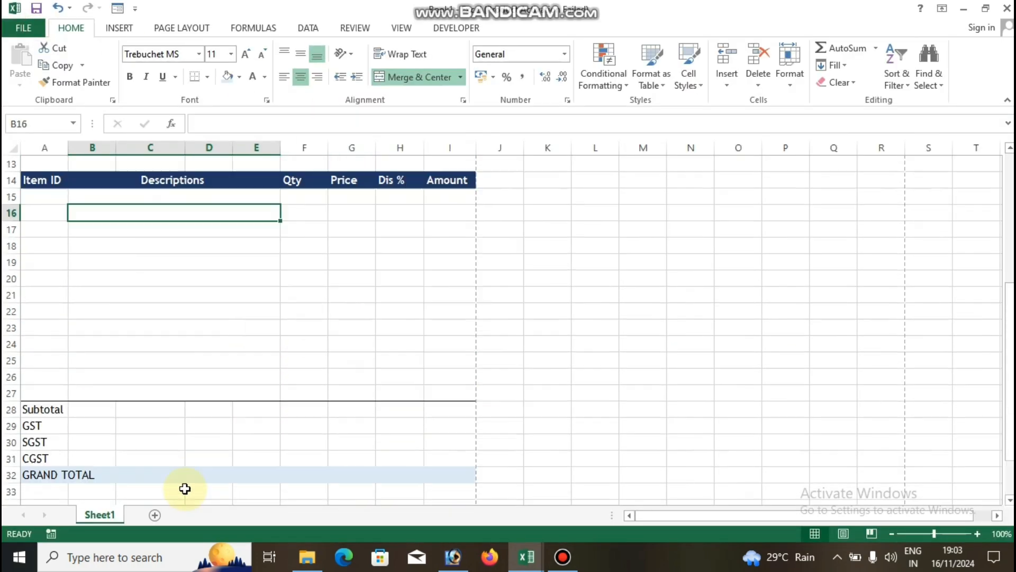
pyautogui.click(154, 515)
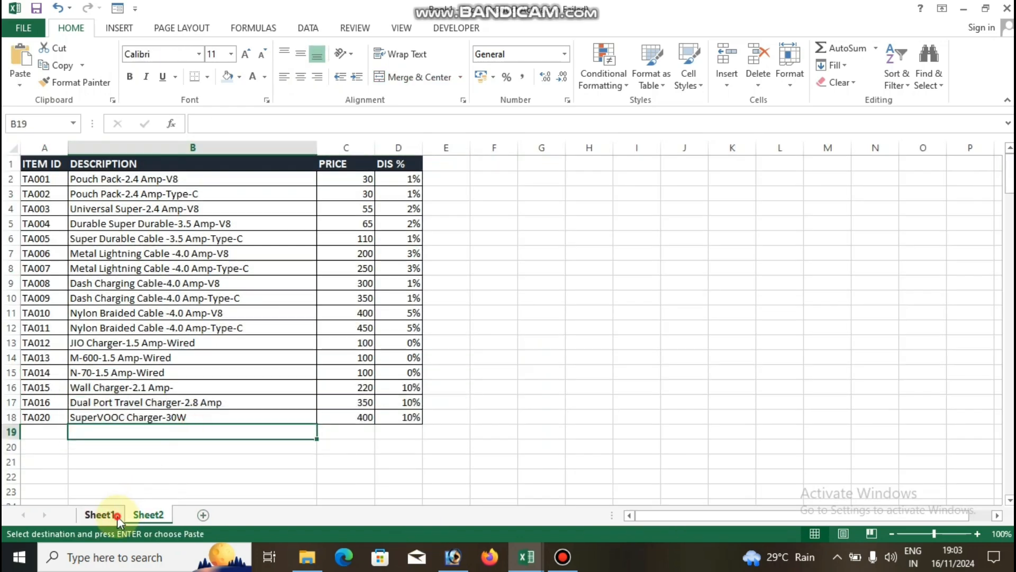
# - Examine the ITEM ID, DESCRIPTION, PRICE and DIS % columns on Sheet2 alongside the invoice layout on Sheet1
pyautogui.click(100, 514)
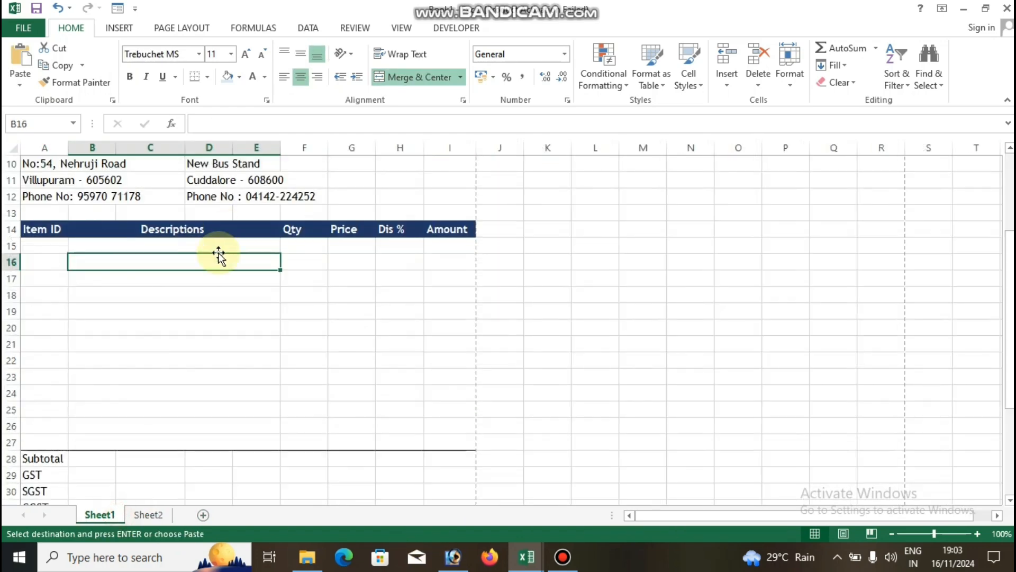
pyautogui.scroll(3, 213, 347)
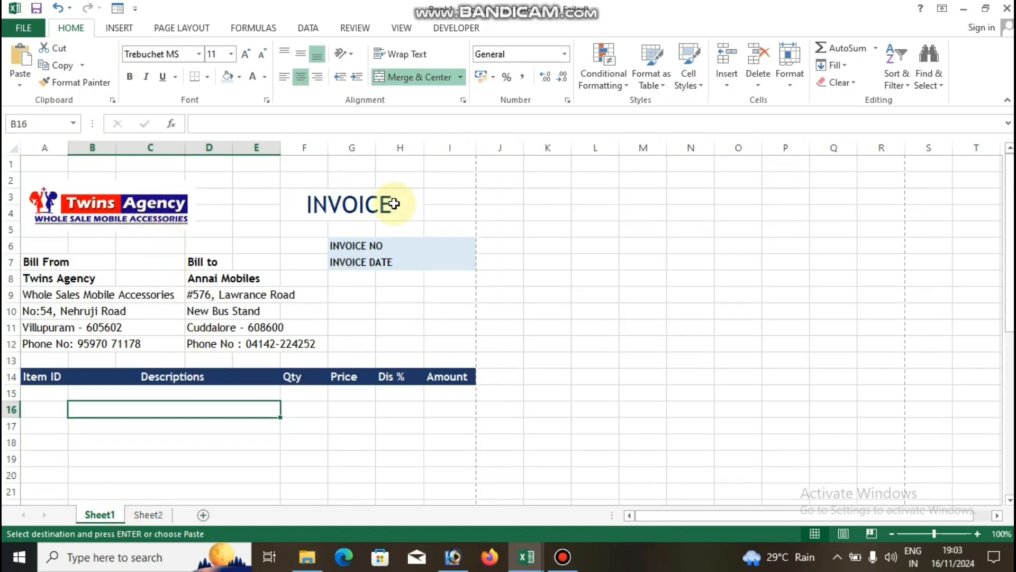
pyautogui.scroll(-7, 311, 406)
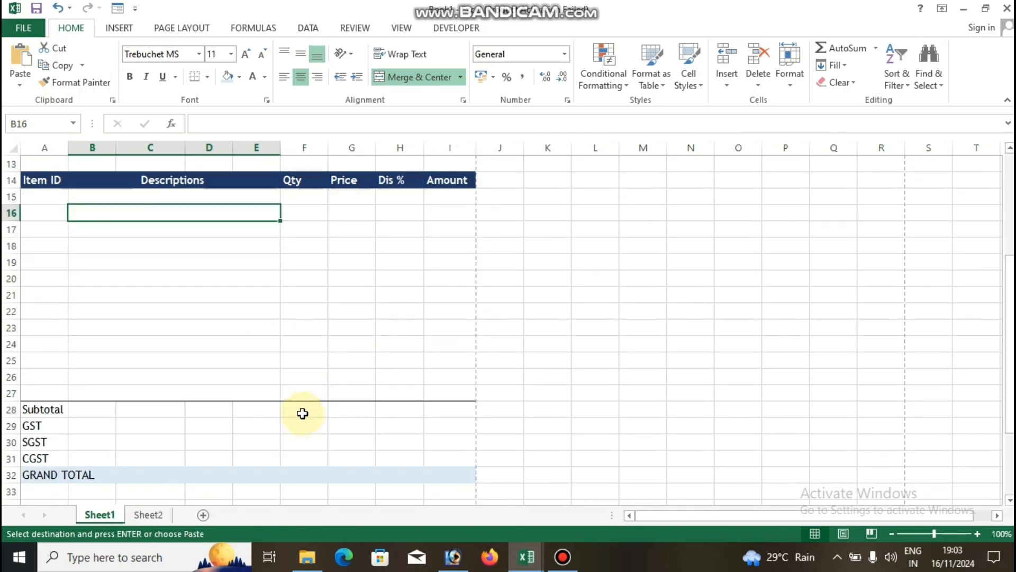
pyautogui.click(148, 515)
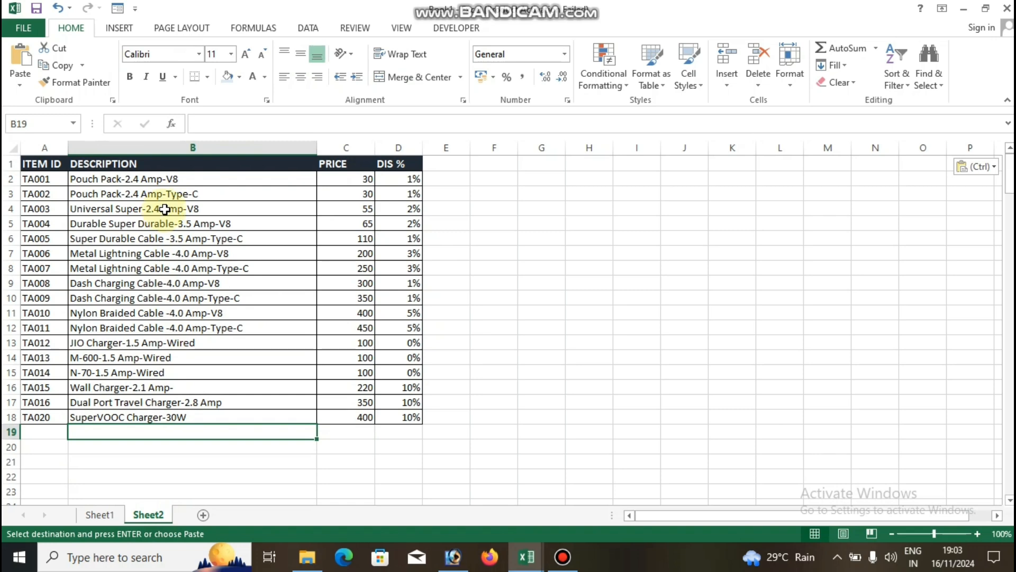
pyautogui.click(45, 164)
pyautogui.click(116, 164)
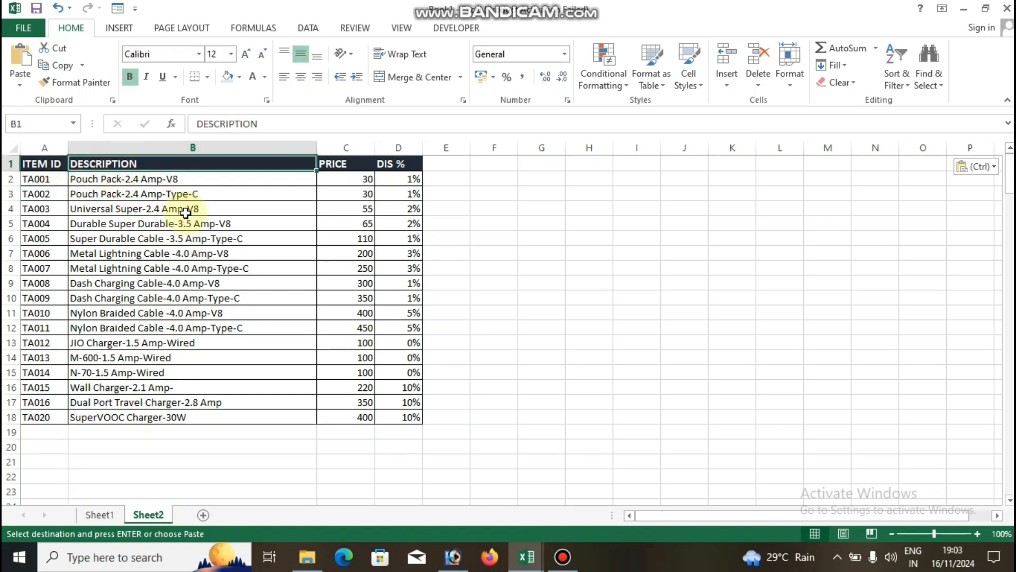
pyautogui.click(334, 167)
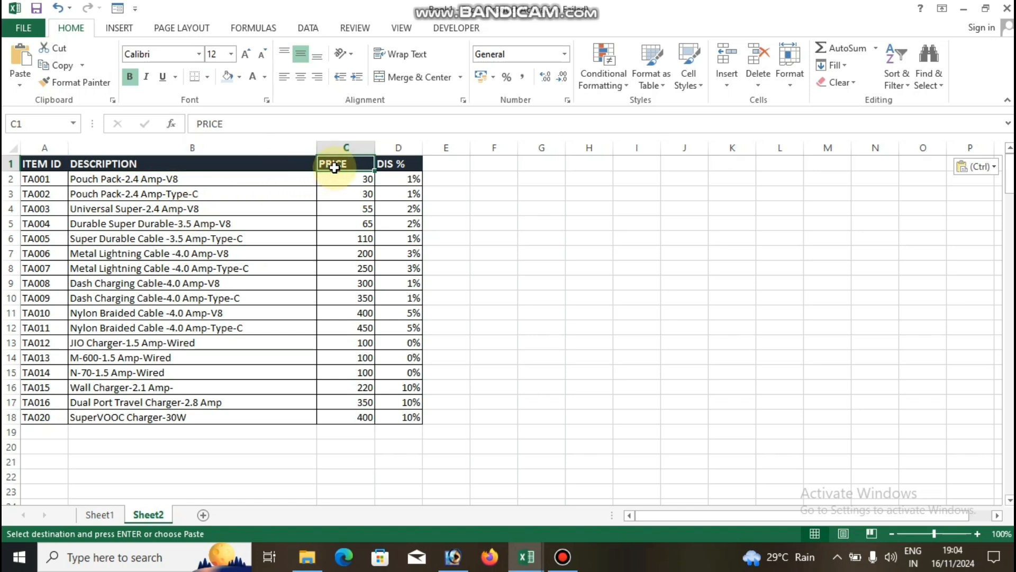
pyautogui.click(409, 164)
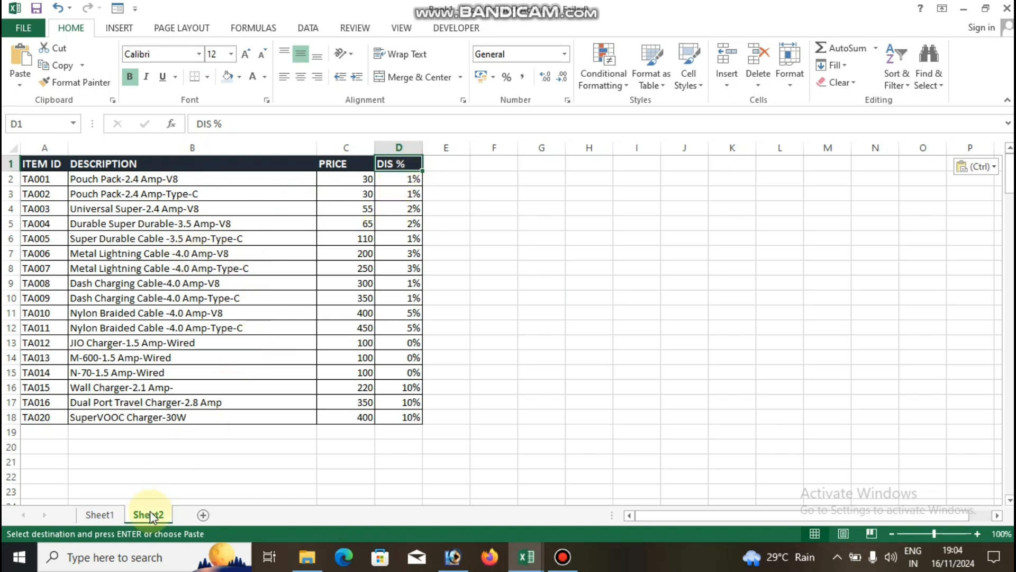
pyautogui.click(99, 515)
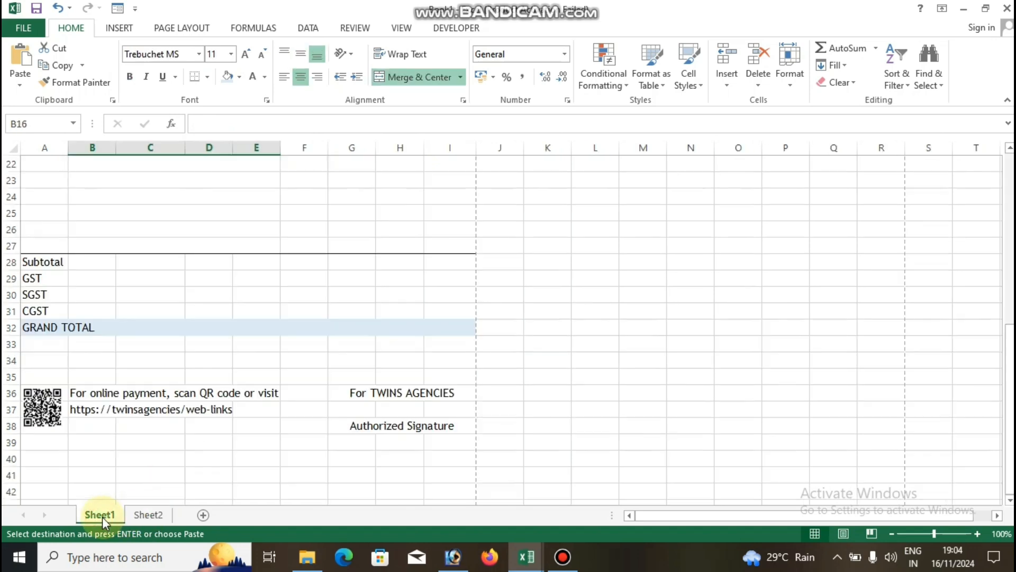
pyautogui.click(148, 515)
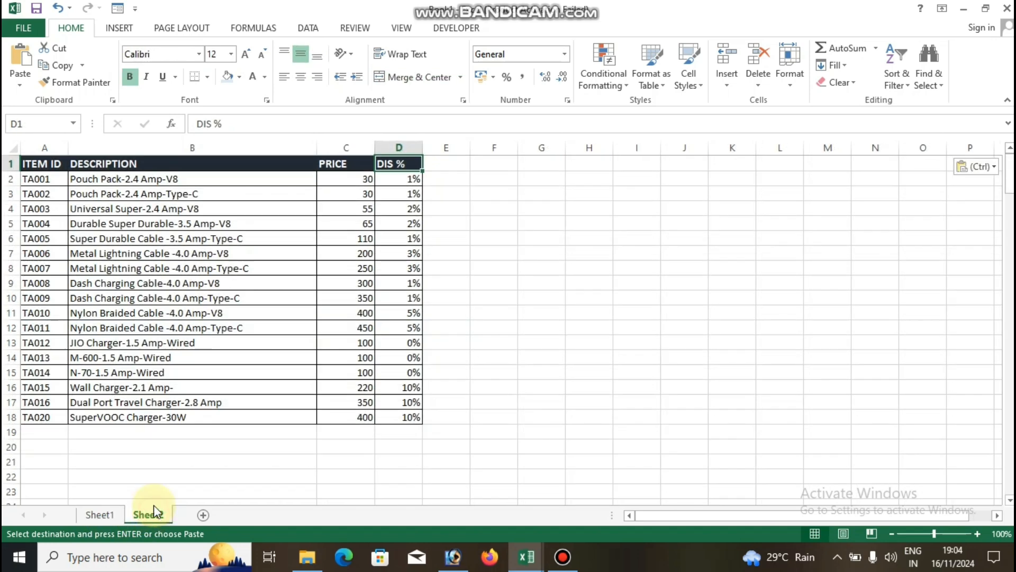
# - Start a data validation for the Item ID cells A15:A27 on Sheet1 that allows a List
pyautogui.click(100, 514)
pyautogui.scroll(7, 173, 418)
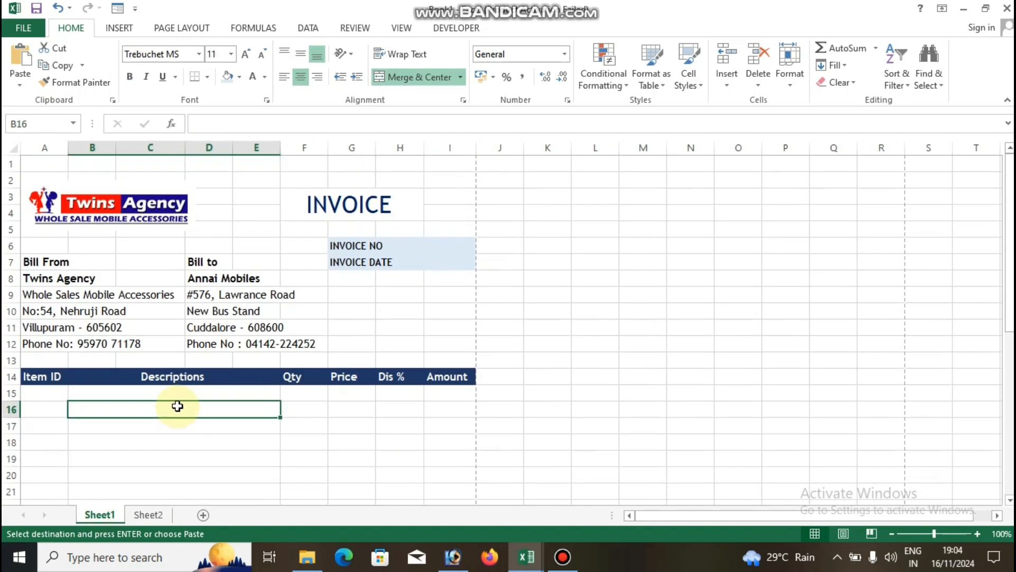
pyautogui.scroll(-3, 148, 410)
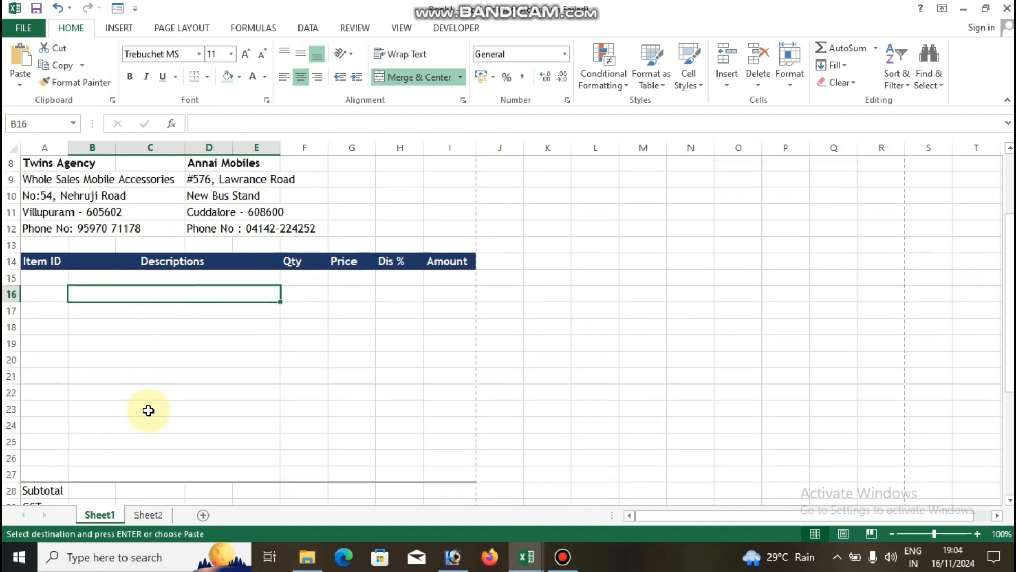
pyautogui.click(49, 247)
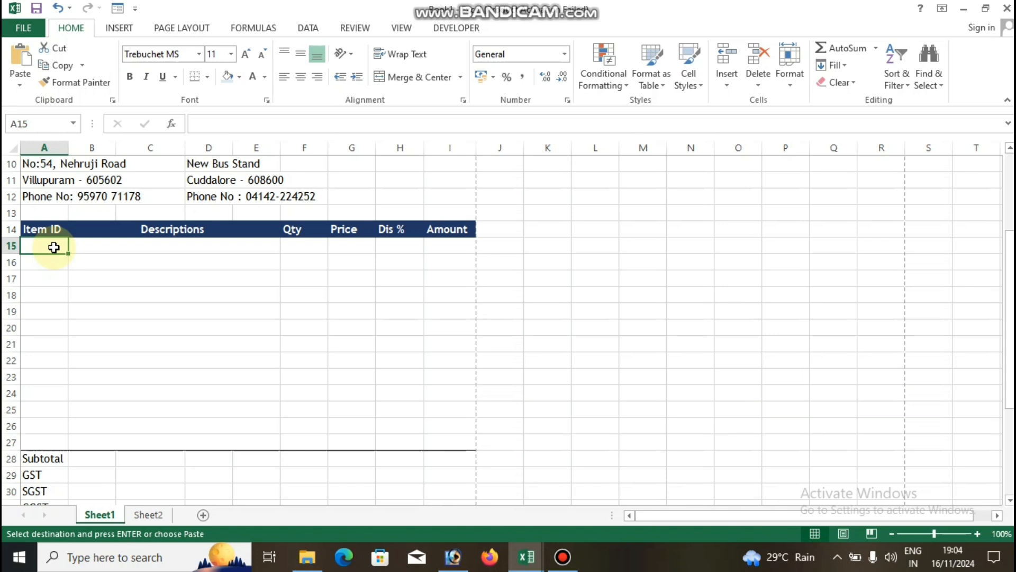
pyautogui.moveTo(55, 247); pyautogui.dragTo(48, 438)
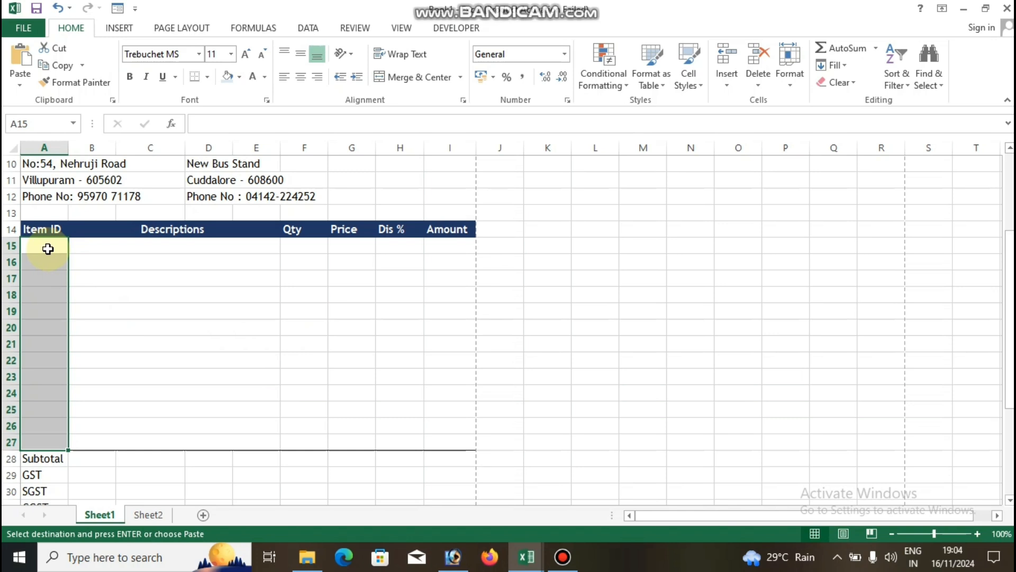
pyautogui.click(310, 28)
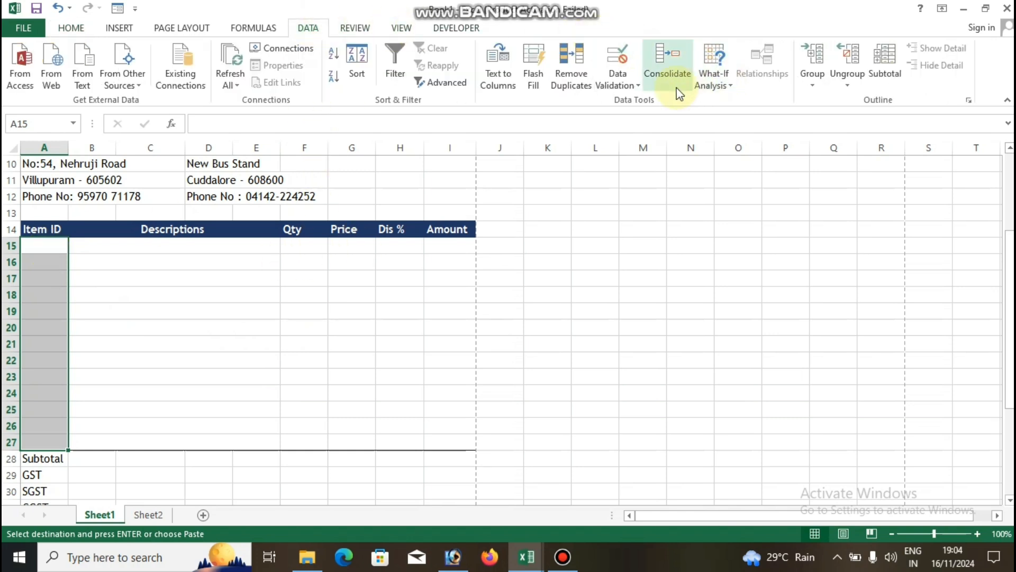
pyautogui.click(638, 84)
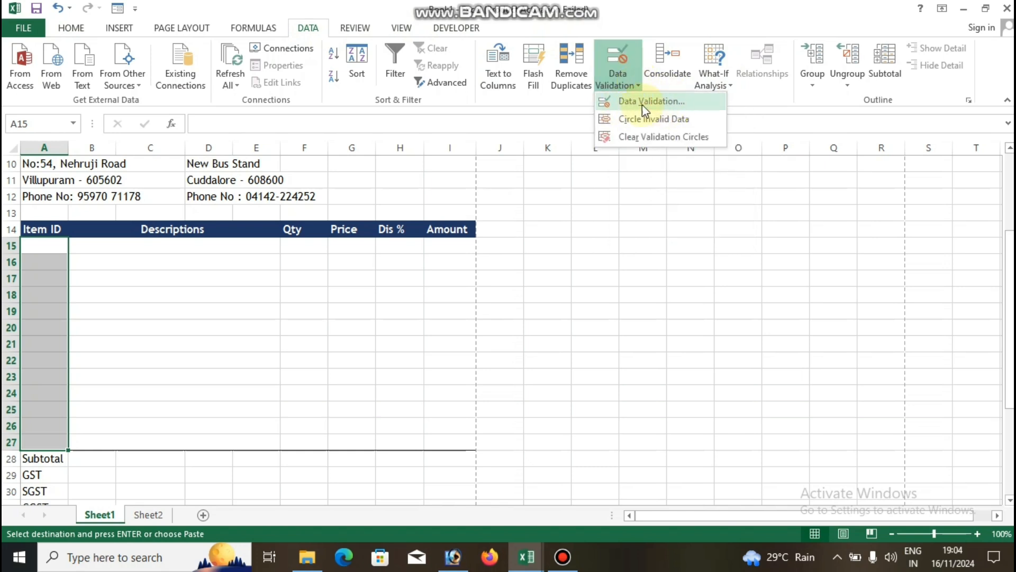
pyautogui.click(655, 103)
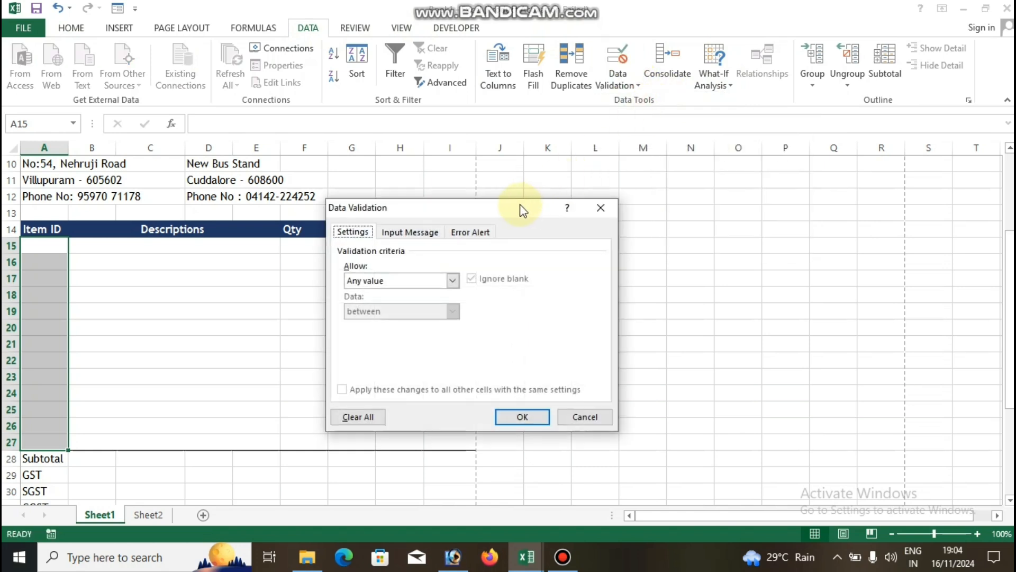
pyautogui.moveTo(505, 211); pyautogui.dragTo(512, 123)
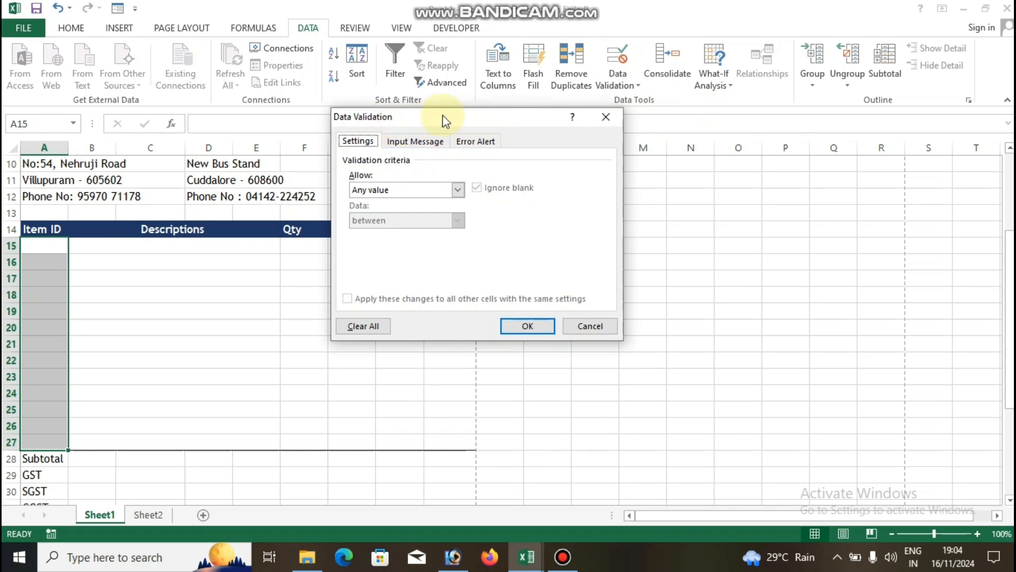
pyautogui.click(457, 190)
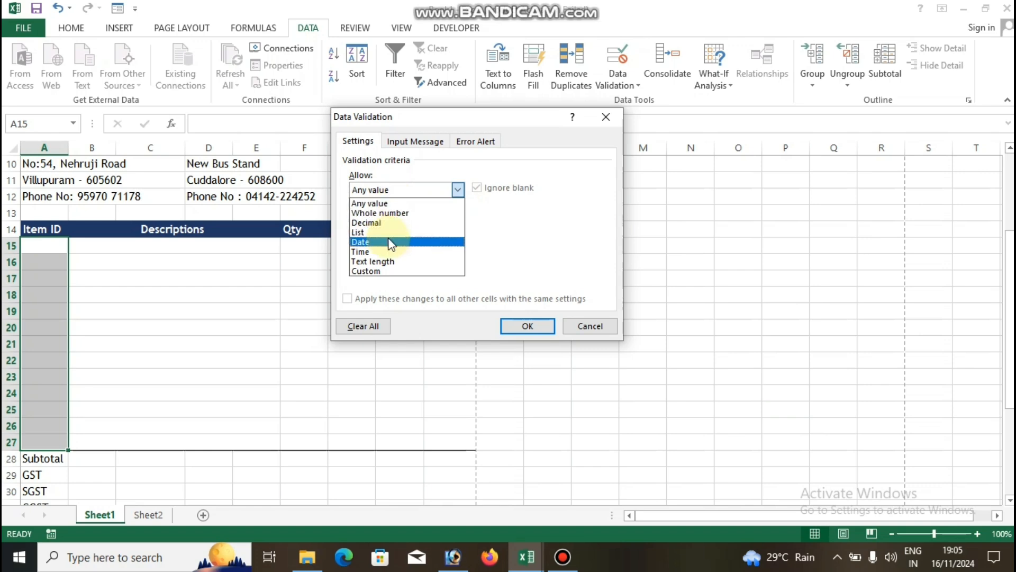
pyautogui.click(390, 232)
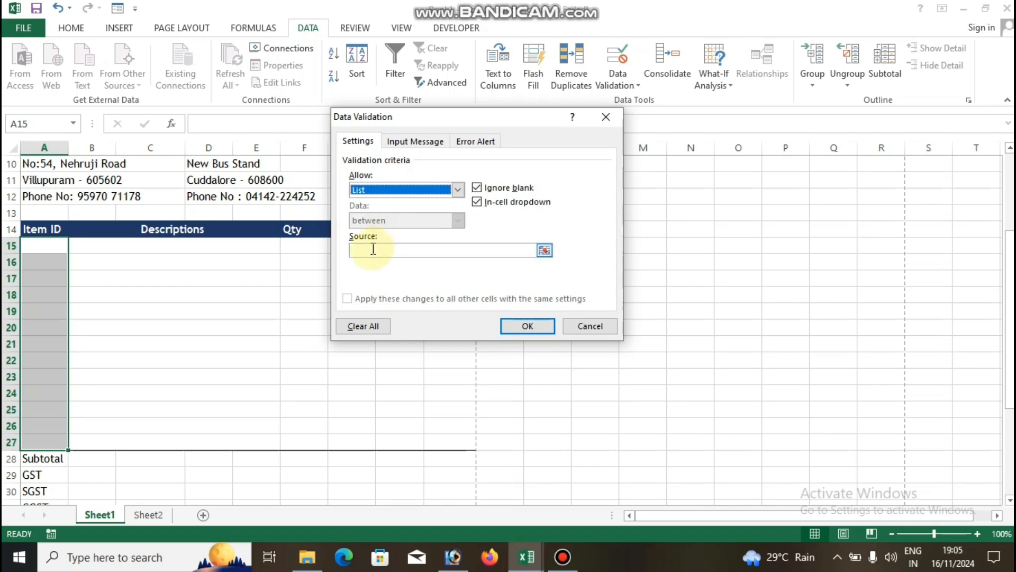
# - Set the validation list's source to the whole ITEM ID column on Sheet2, =Sheet2!$A:$A, and apply the validation
pyautogui.click(373, 249)
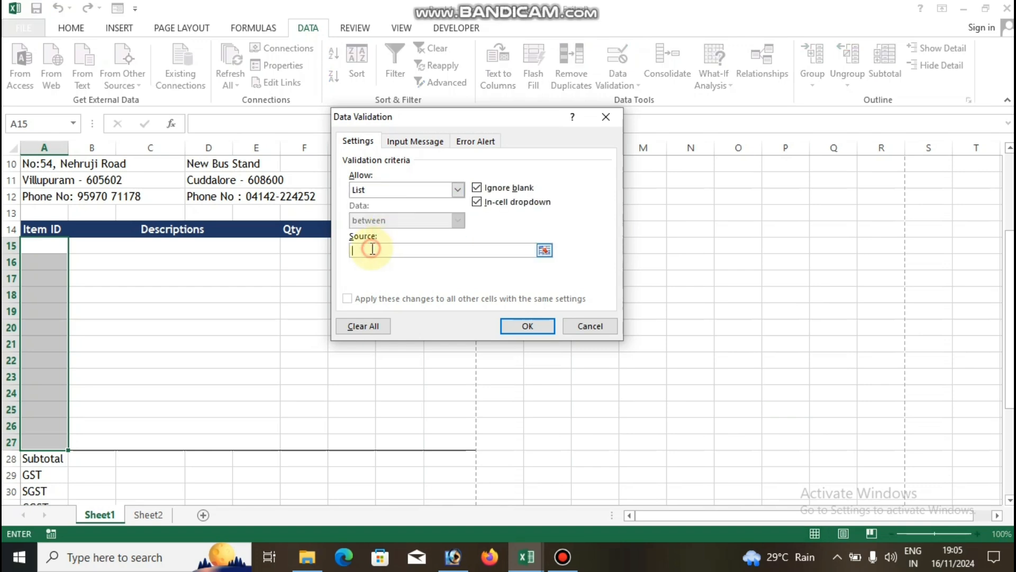
pyautogui.click(145, 513)
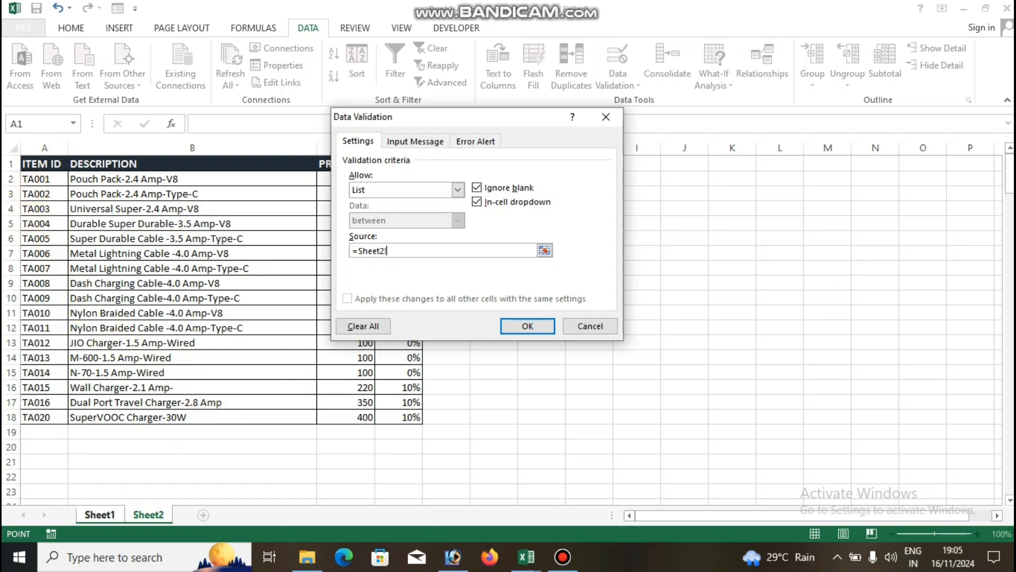
pyautogui.click(42, 139)
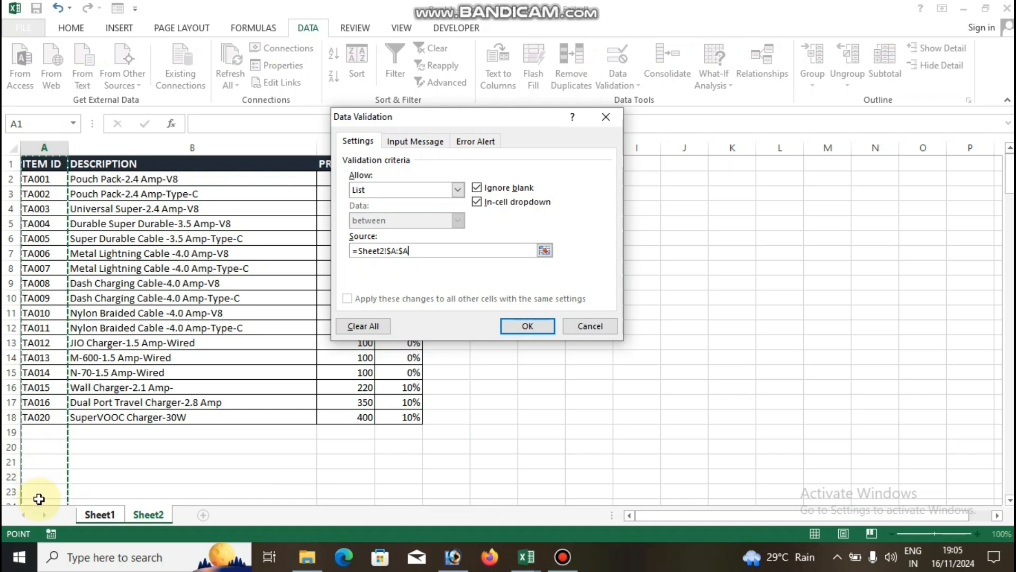
pyautogui.scroll(-2, 43, 455)
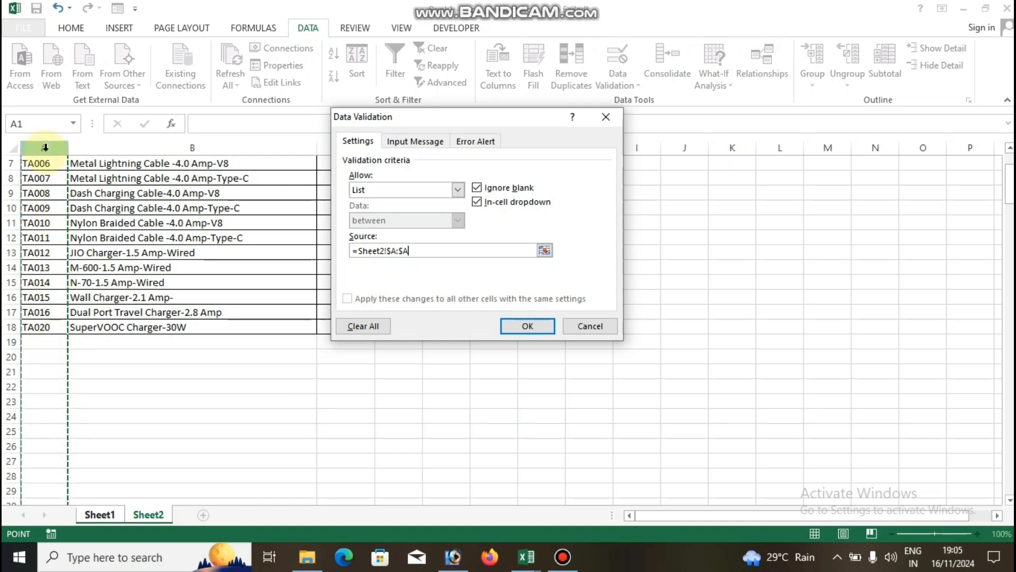
pyautogui.scroll(2, 101, 296)
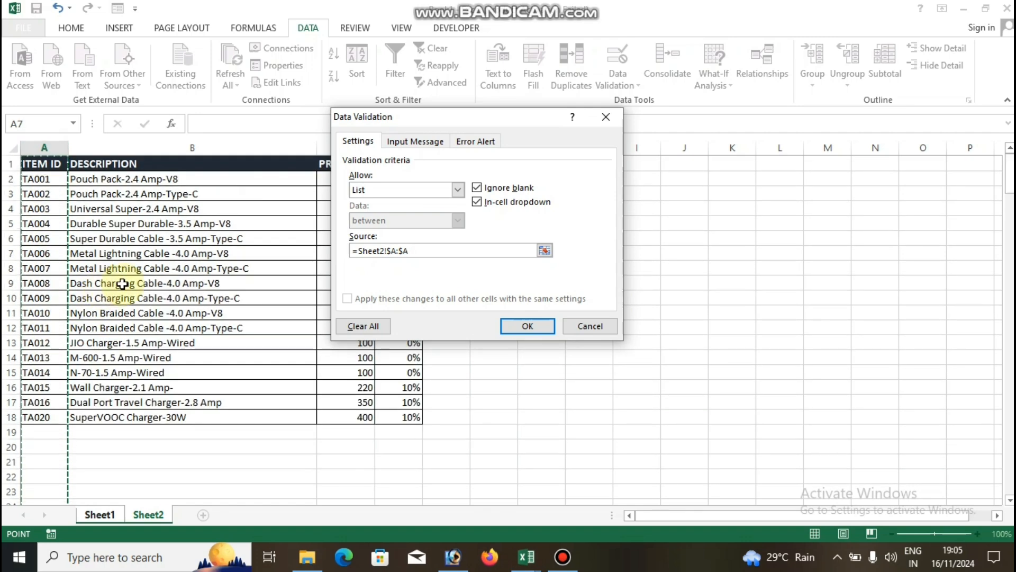
pyautogui.click(530, 327)
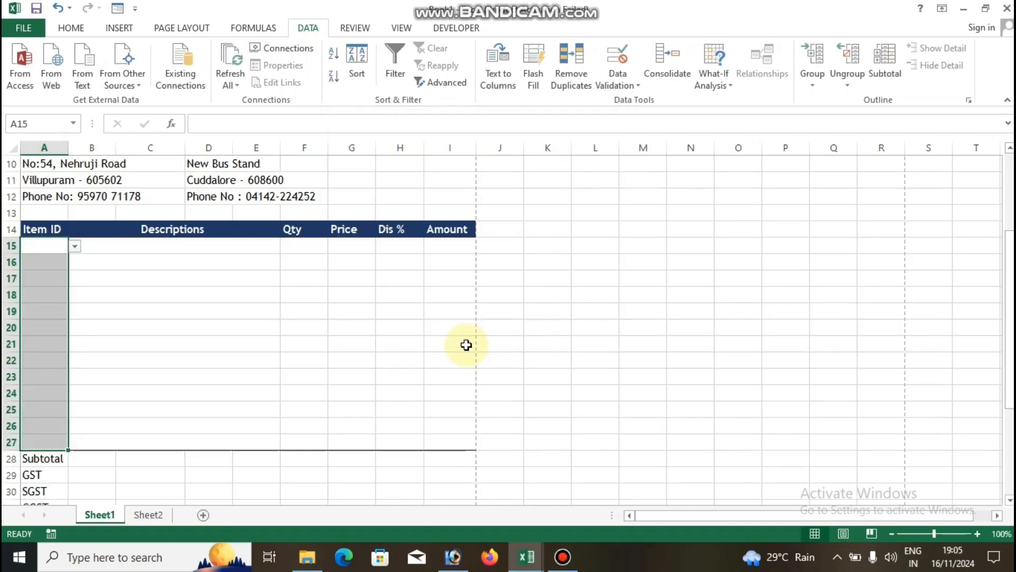
# - Look through the item codes offered by the Item ID drop-down in A15
pyautogui.click(83, 280)
pyautogui.click(68, 250)
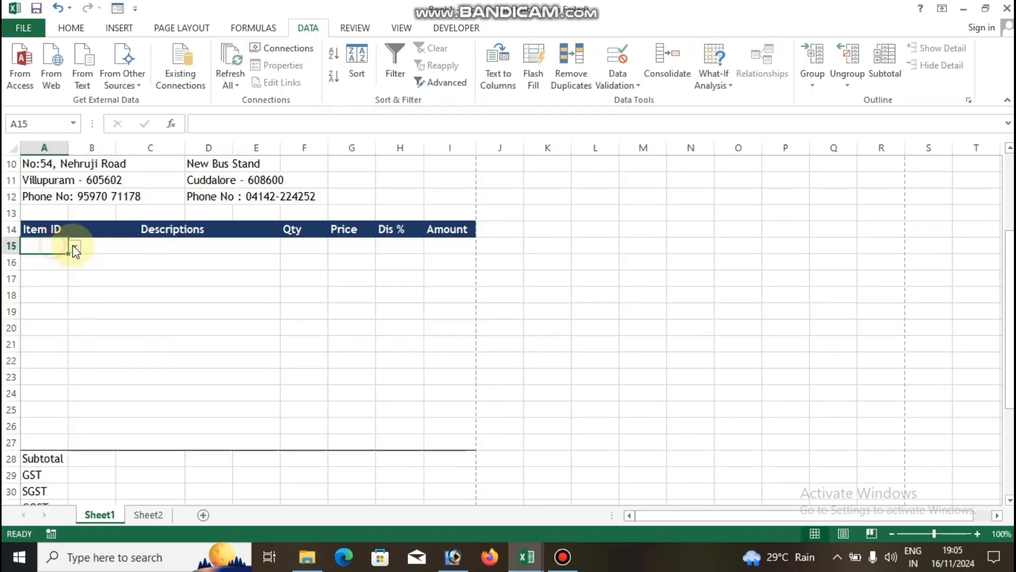
pyautogui.click(74, 247)
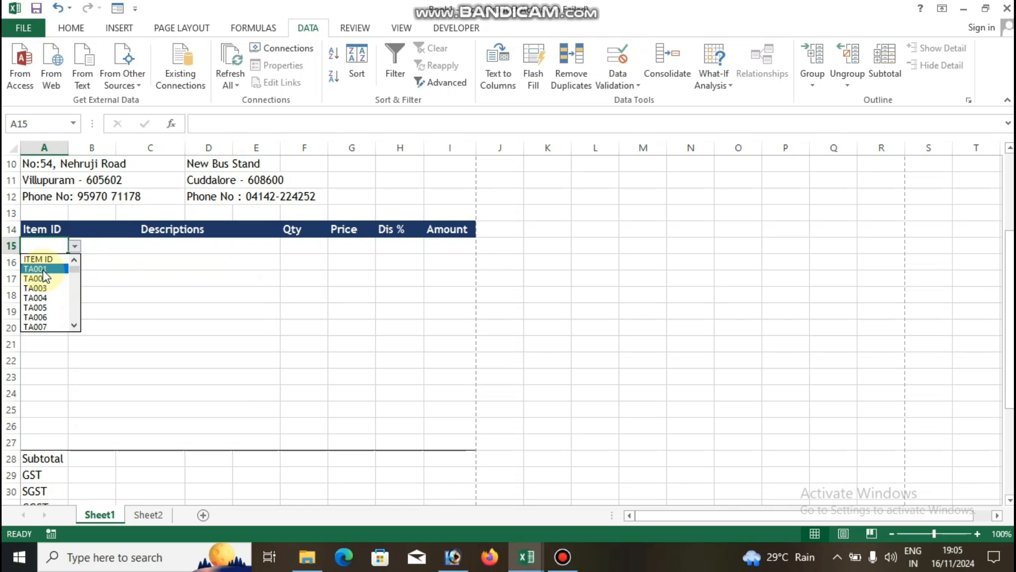
pyautogui.click(73, 325)
pyautogui.click(72, 323)
pyautogui.click(72, 324)
pyautogui.click(72, 324)
pyautogui.click(72, 324)
pyautogui.click(72, 324)
pyautogui.click(41, 350)
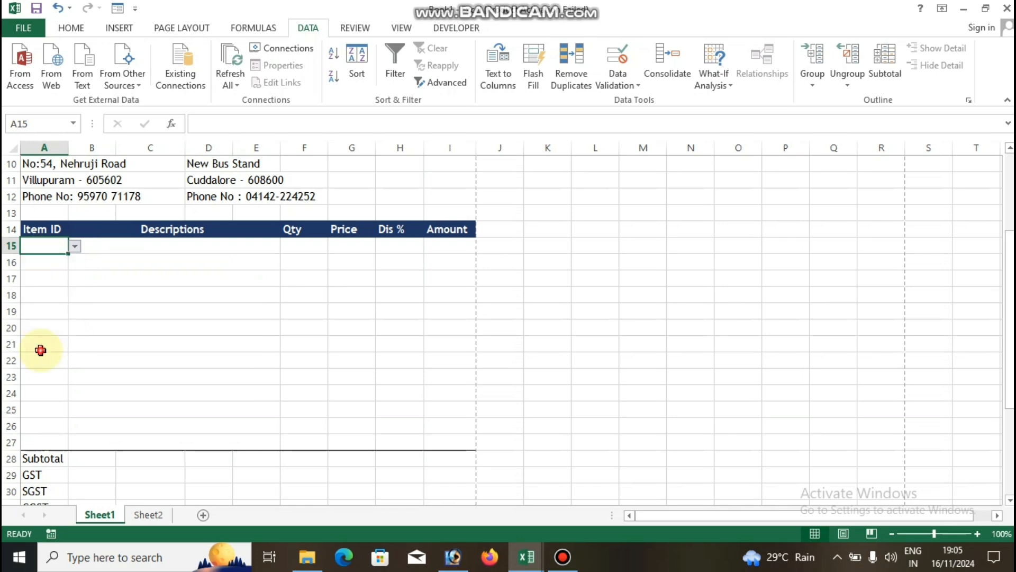
# - Check the Item ID drop-down in A17 and choose TA001 as the Item ID in A15
pyautogui.click(56, 282)
pyautogui.click(86, 281)
pyautogui.click(66, 281)
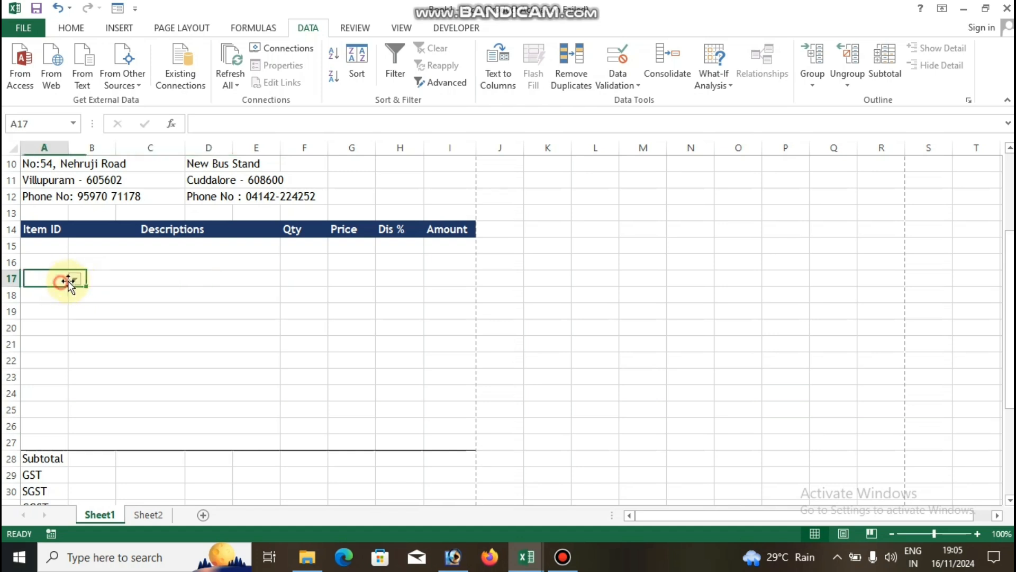
pyautogui.click(77, 279)
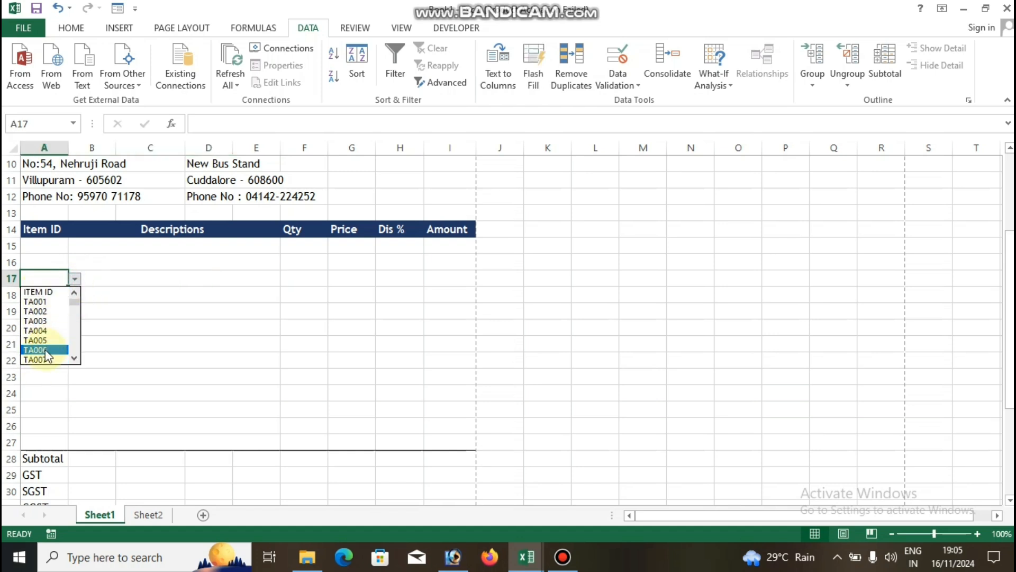
pyautogui.press('Escape')
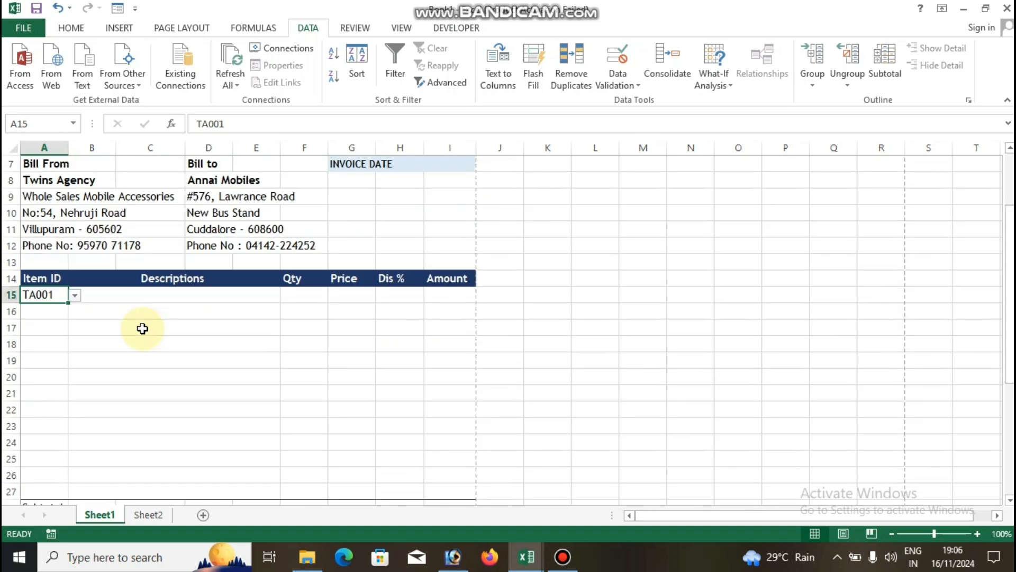
pyautogui.click(75, 314)
pyautogui.click(46, 297)
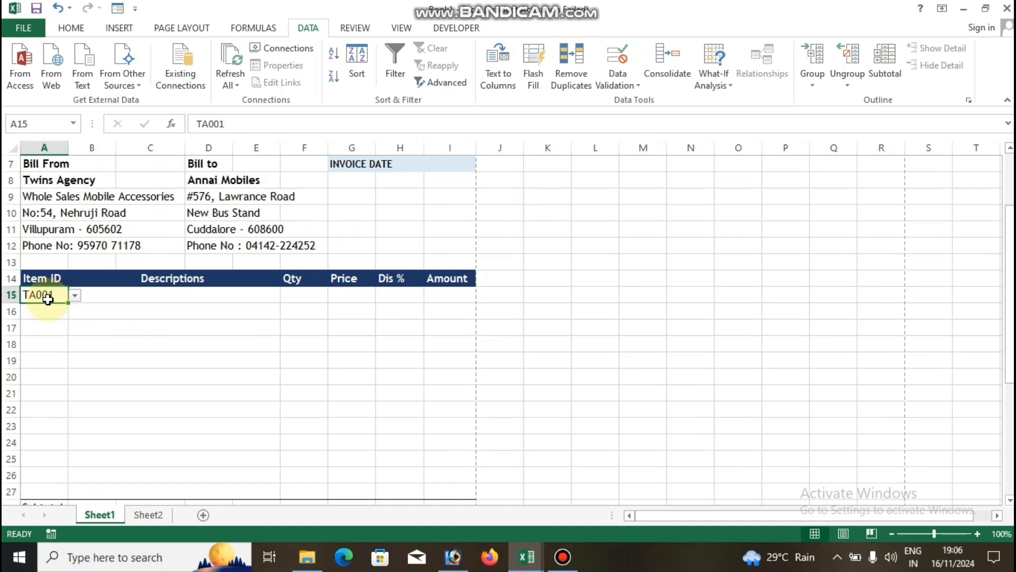
pyautogui.click(75, 295)
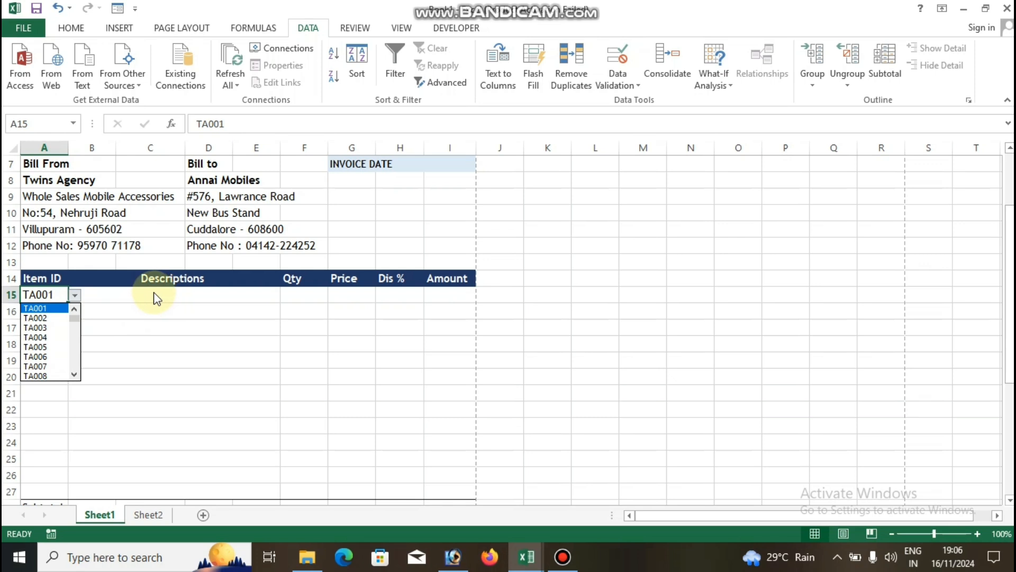
pyautogui.press('Escape')
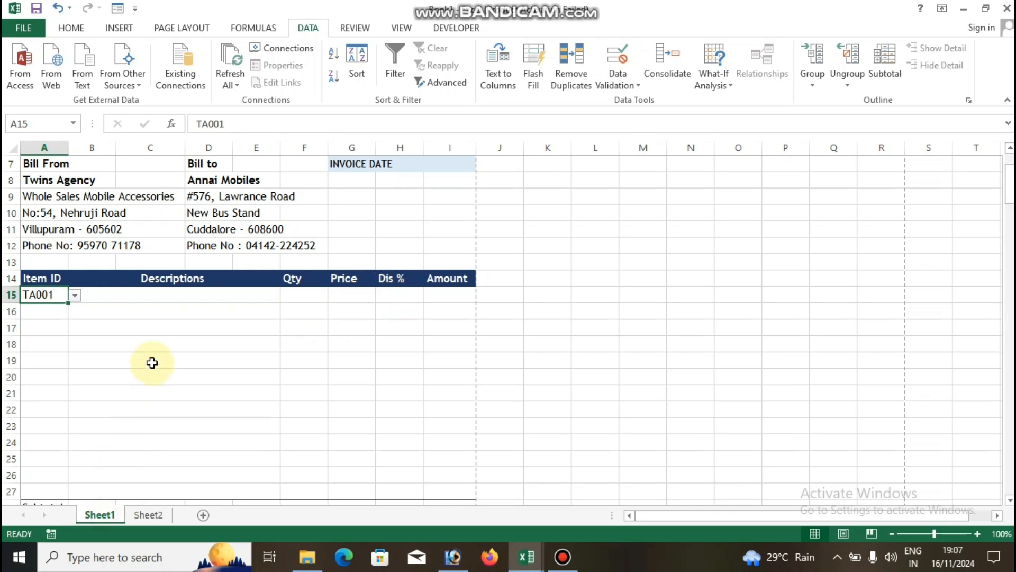
# - Begin a VLOOKUP formula in the first Descriptions cell, B15, with the Item ID cell A15 as the lookup value
pyautogui.scroll(2, 157, 344)
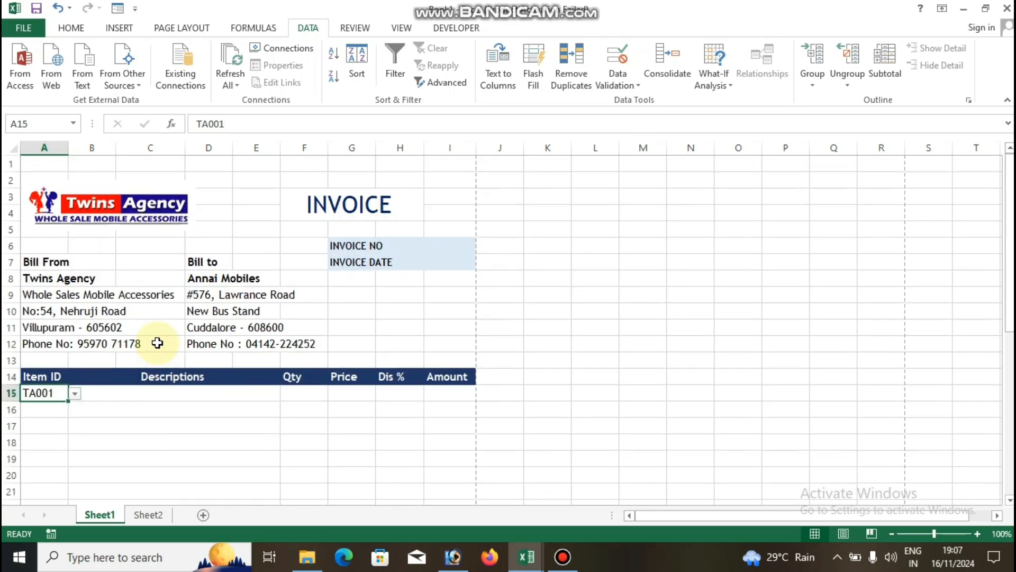
pyautogui.scroll(-1, 129, 381)
pyautogui.scroll(1, 134, 347)
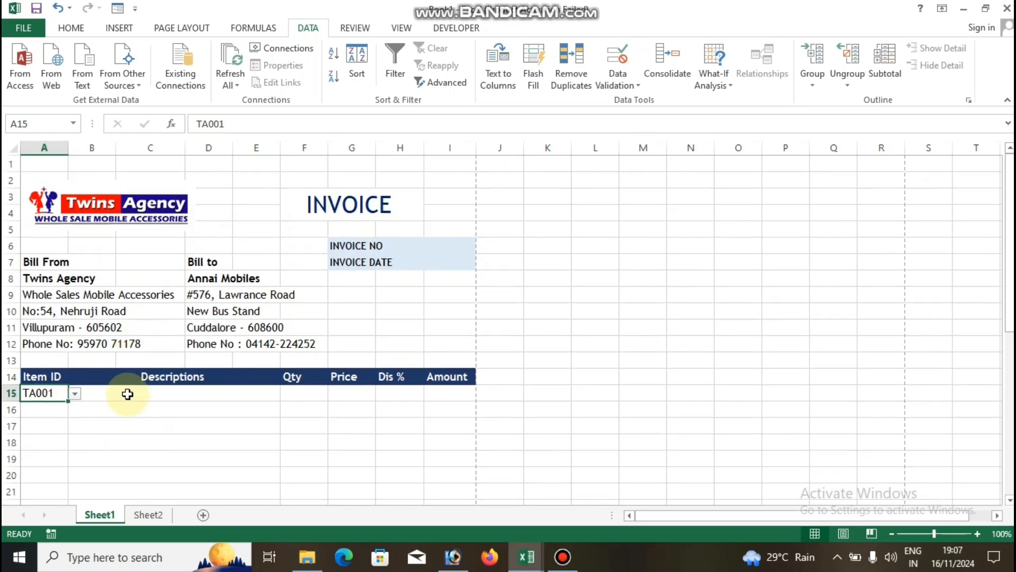
pyautogui.click(136, 396)
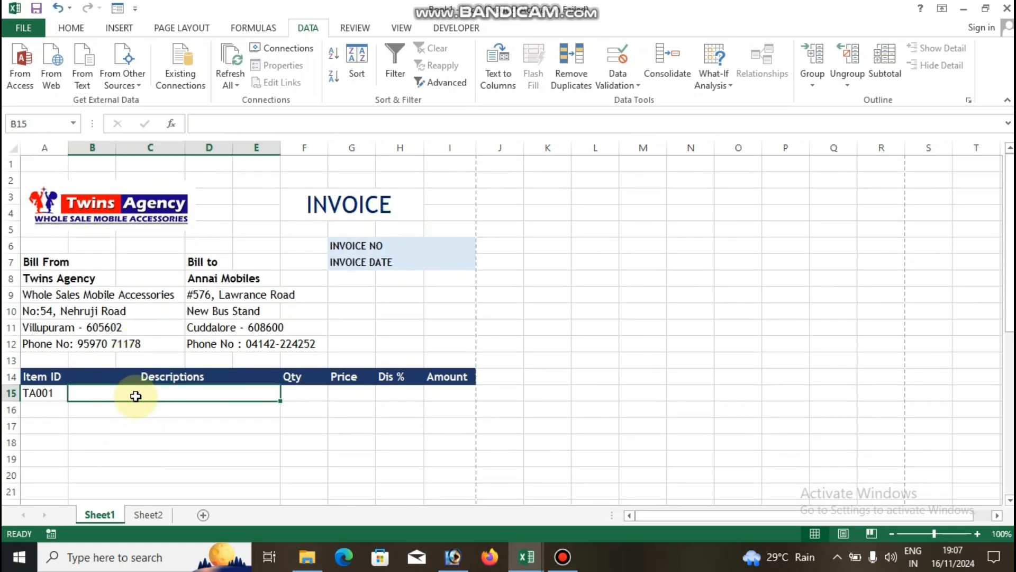
pyautogui.write('=')
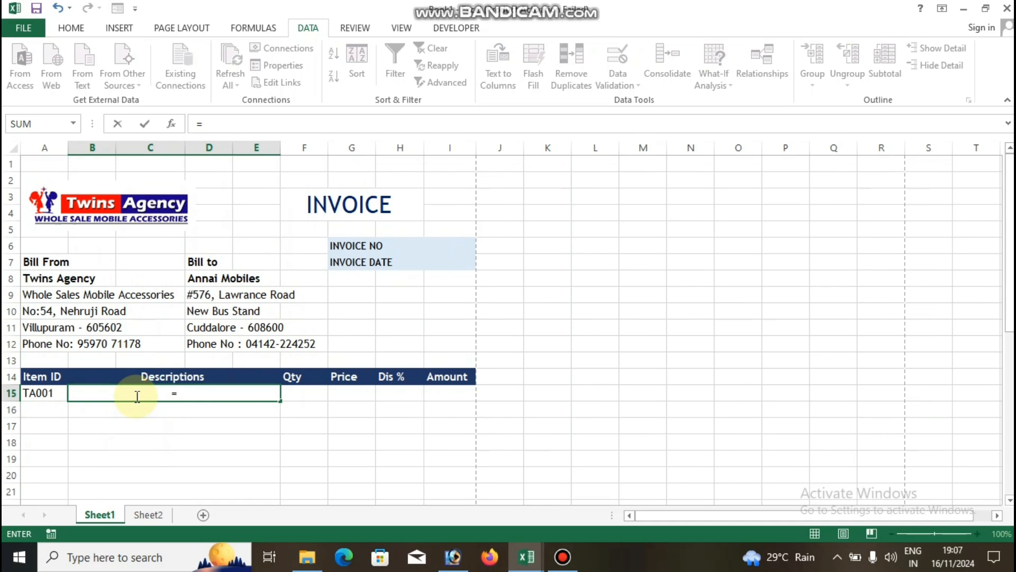
pyautogui.write('v')
pyautogui.press('Escape')
pyautogui.write('VLOO')
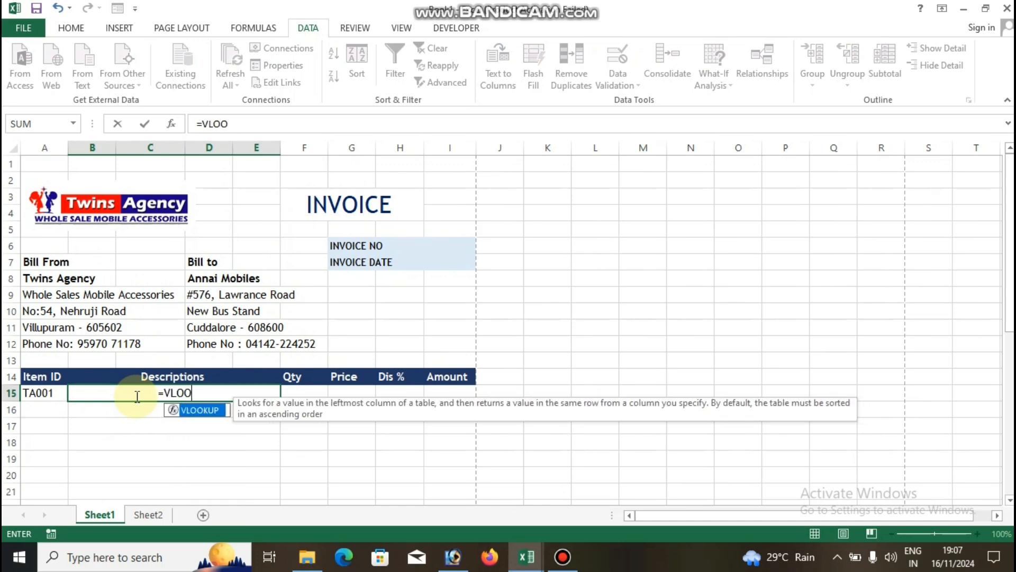
pyautogui.write('KUP')
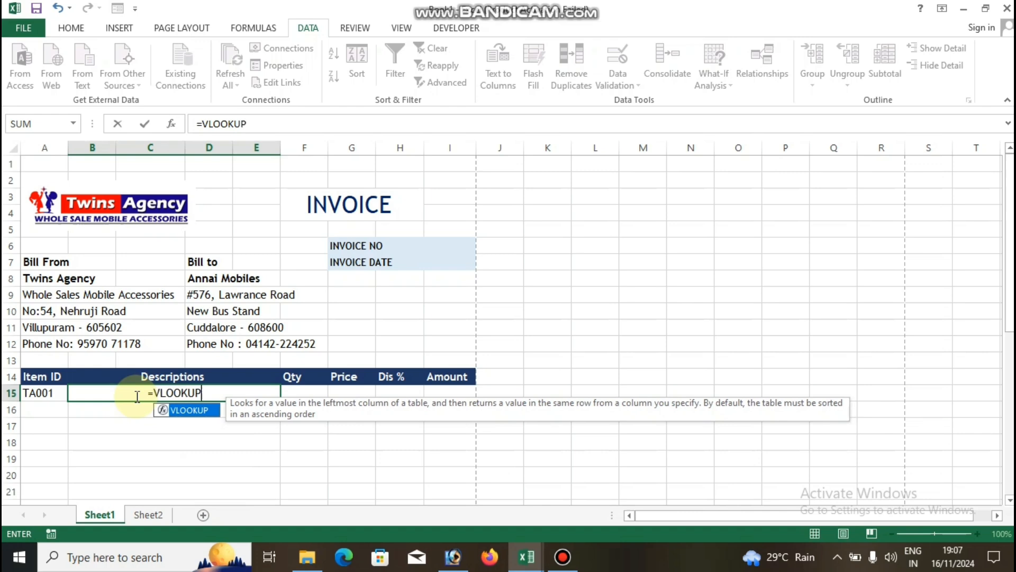
pyautogui.write('(')
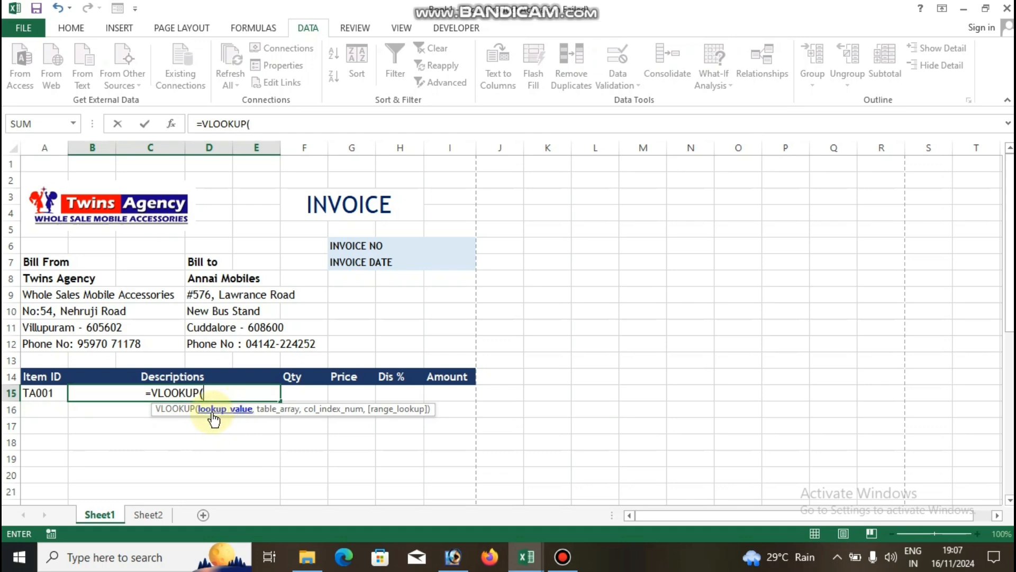
pyautogui.click(39, 395)
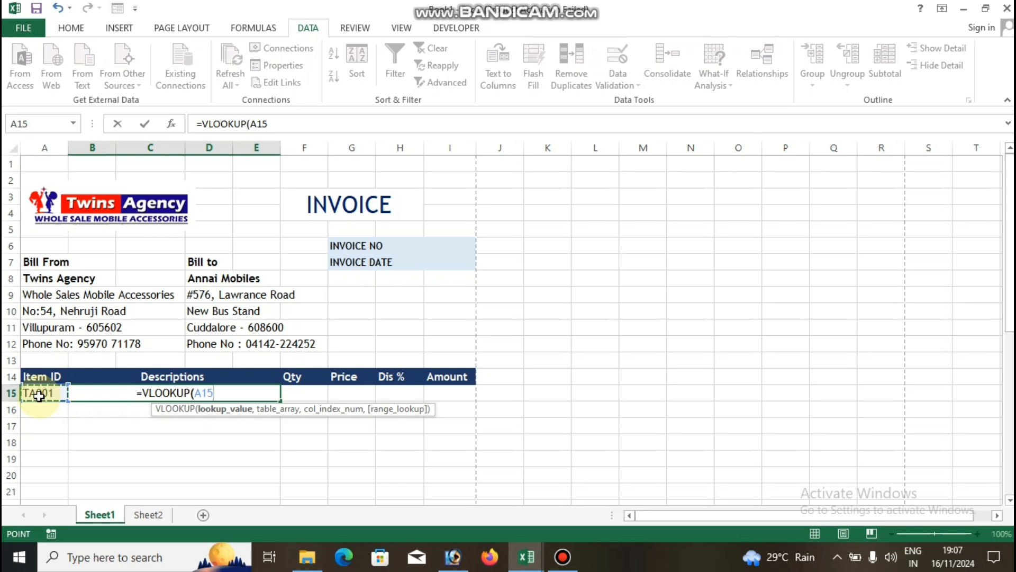
pyautogui.write(',')
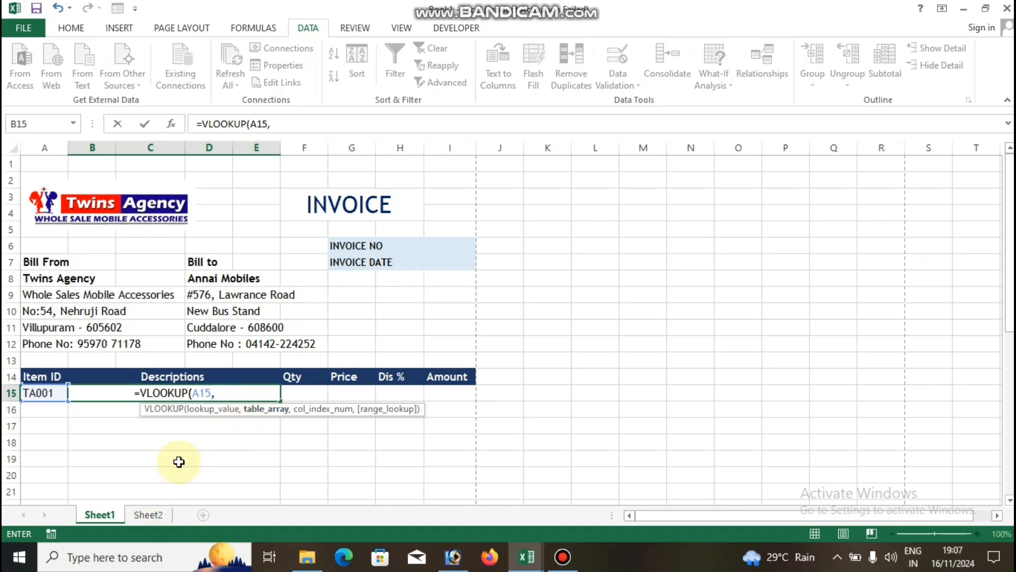
# - Complete the VLOOKUP with Sheet2 columns A:D as the table array, column index 2 and 0 for an exact match
pyautogui.click(151, 514)
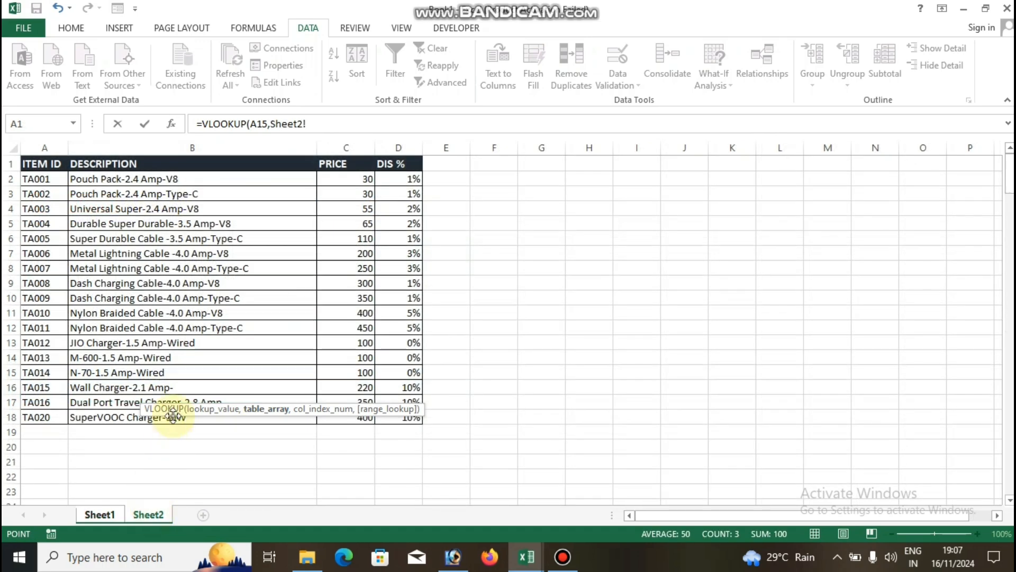
pyautogui.moveTo(39, 148); pyautogui.dragTo(399, 142)
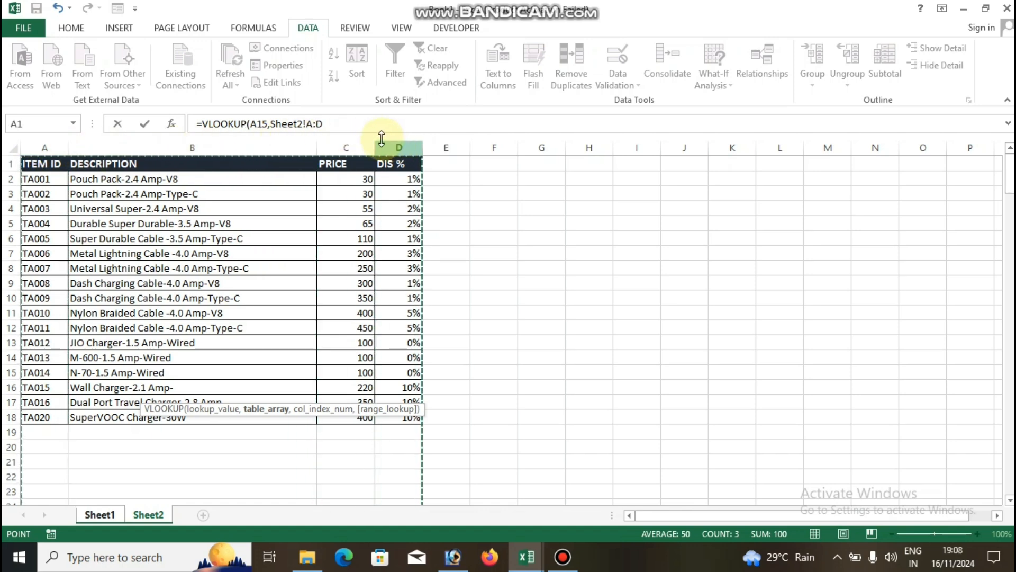
pyautogui.click(345, 125)
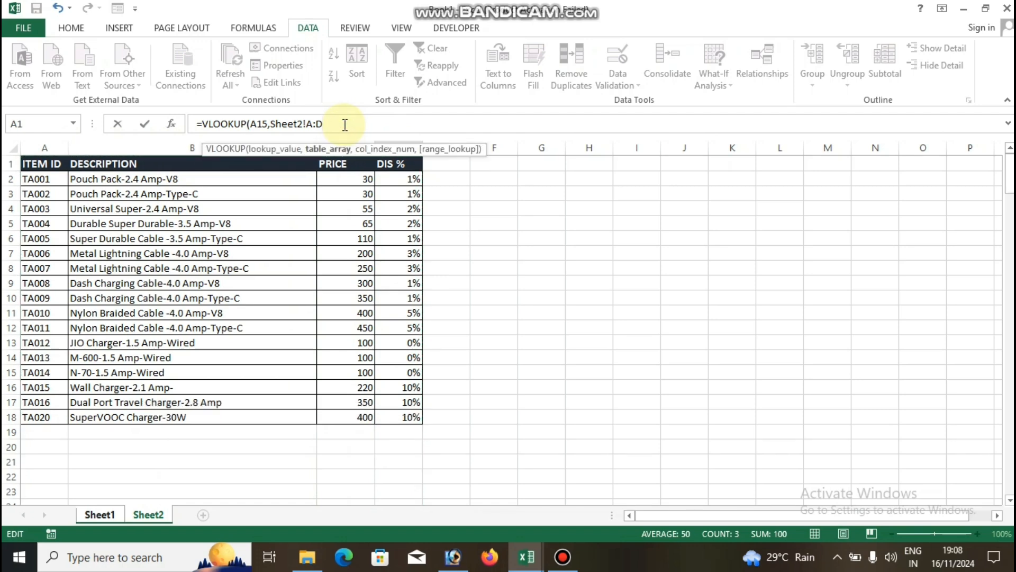
pyautogui.write(',2')
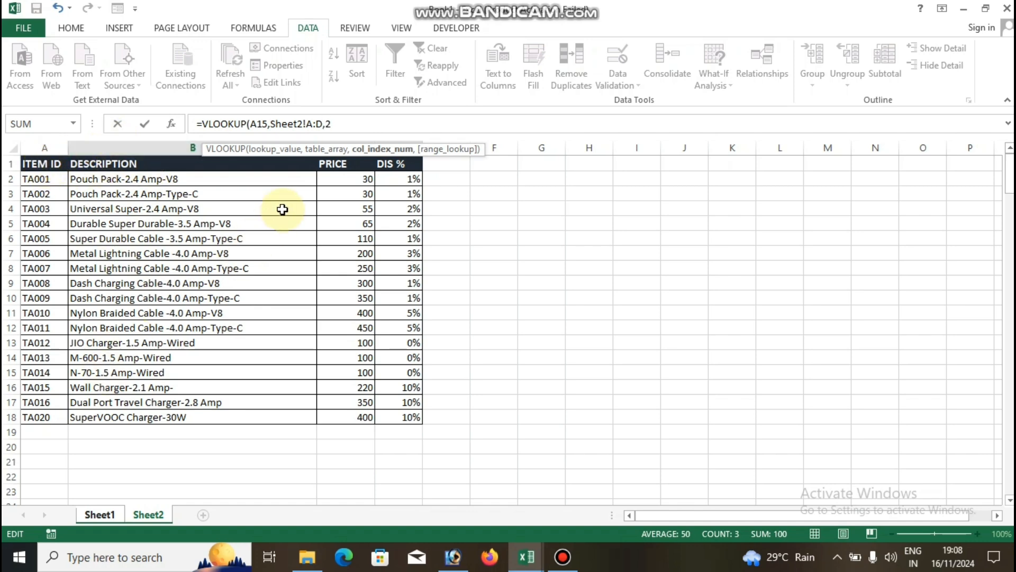
pyautogui.write(',')
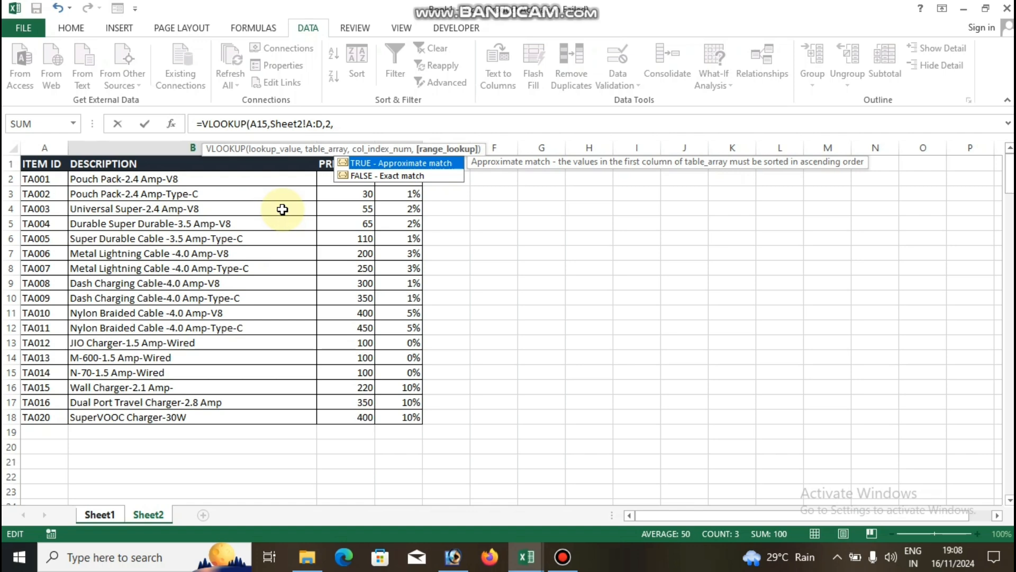
pyautogui.write('0)')
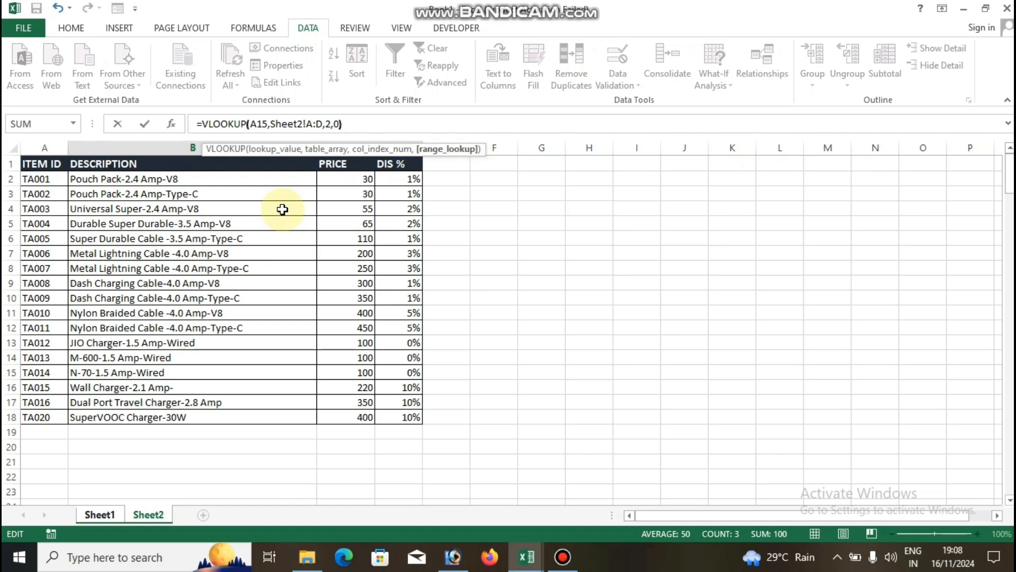
pyautogui.press('Return')
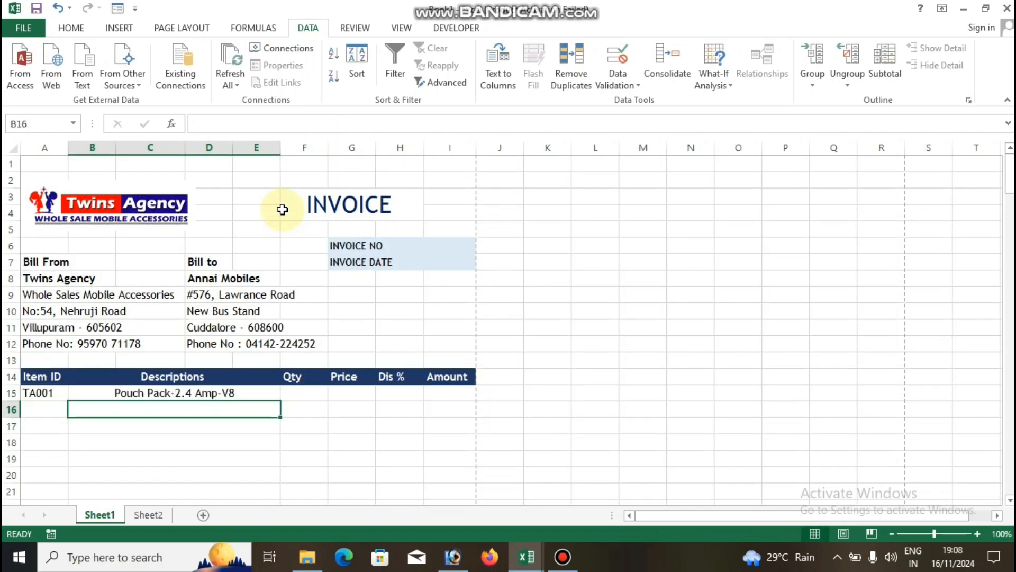
# - Review the lookup formula in B15 and change the Item ID in A15 to TA002 to test the description lookup
pyautogui.click(184, 393)
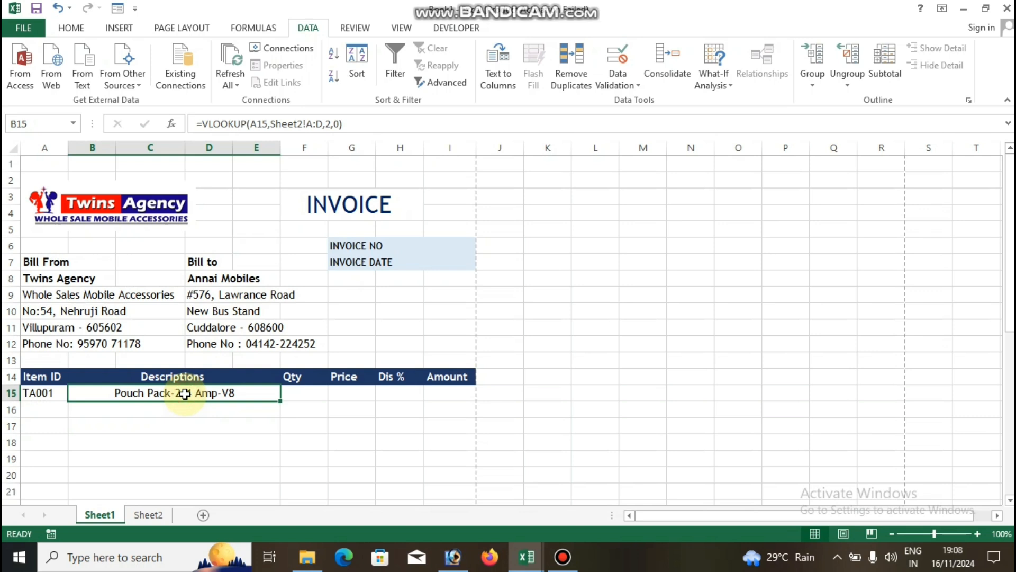
pyautogui.click(60, 393)
pyautogui.click(98, 391)
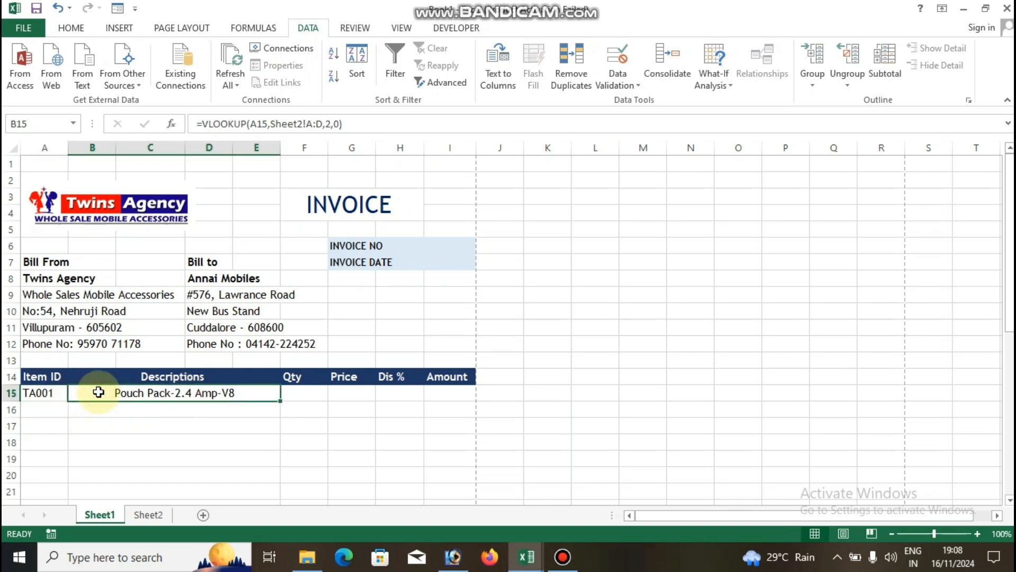
pyautogui.click(52, 393)
pyautogui.click(75, 394)
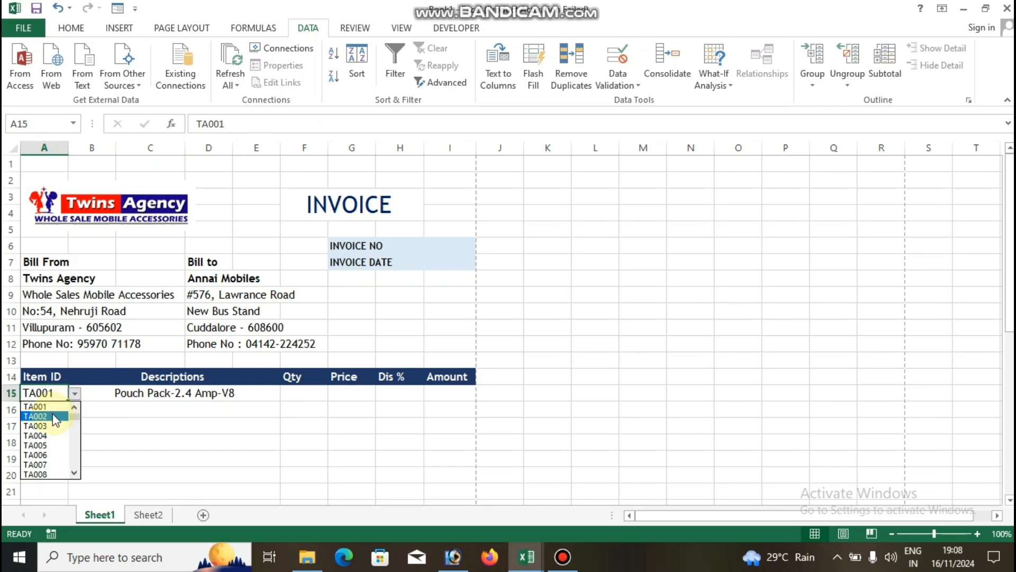
pyautogui.click(56, 419)
pyautogui.click(74, 394)
pyautogui.click(57, 413)
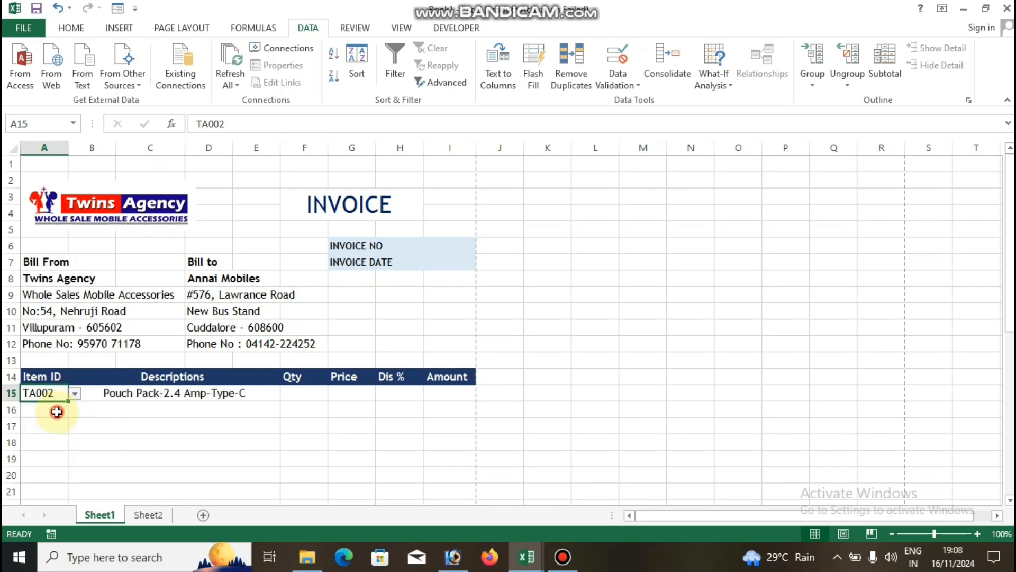
# - Test the description lookup with Item IDs TA003 and TA005 in A15, ending on TA008
pyautogui.click(74, 394)
pyautogui.click(55, 428)
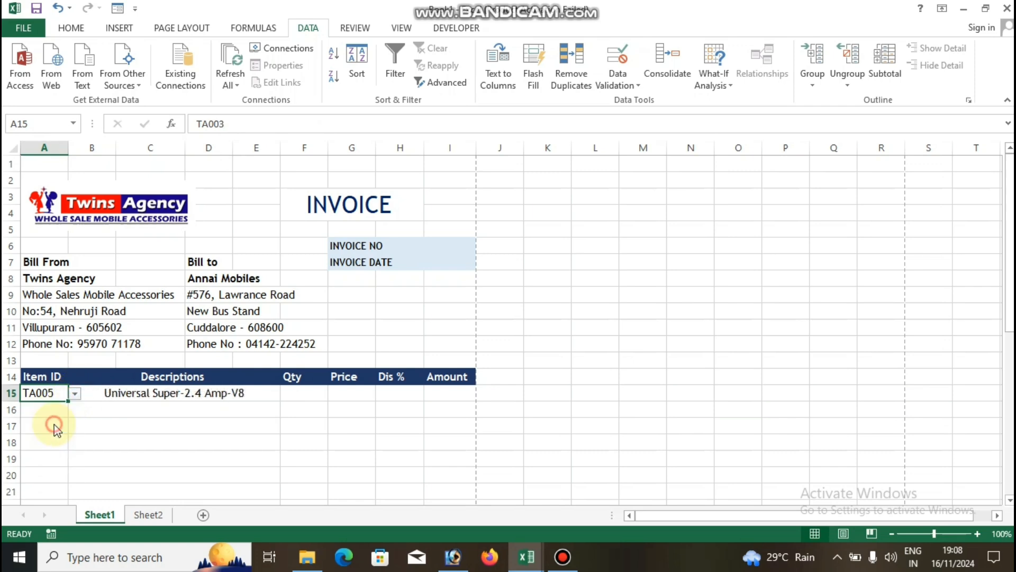
pyautogui.click(75, 394)
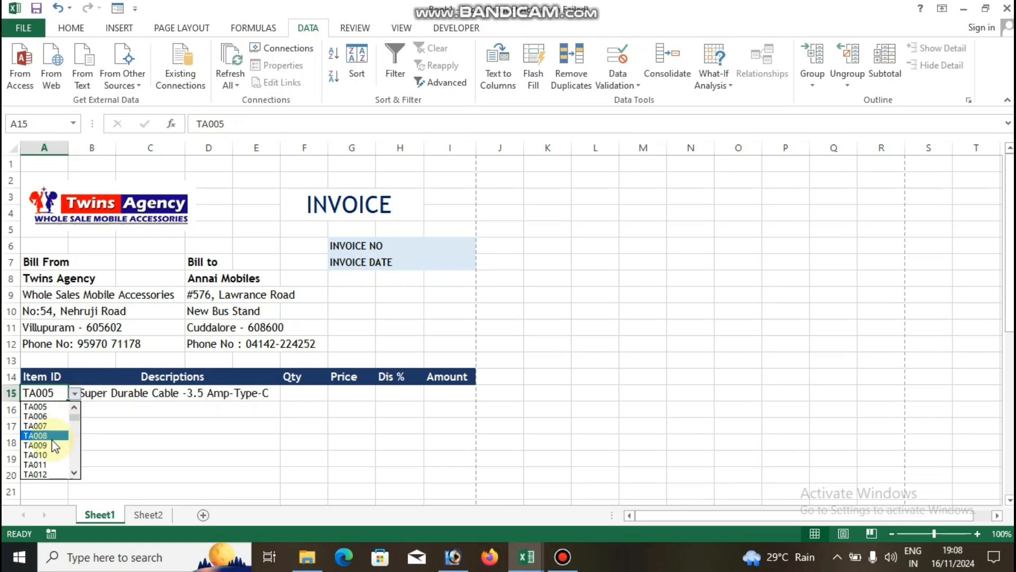
pyautogui.click(51, 439)
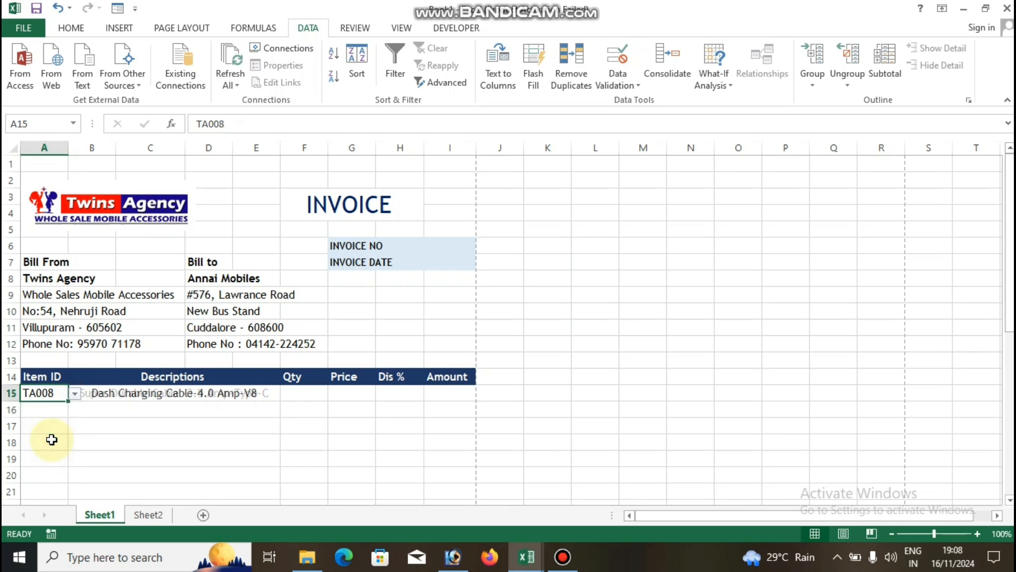
# - Copy the VLOOKUP formula from B15 down the Descriptions column to row 27
pyautogui.click(159, 393)
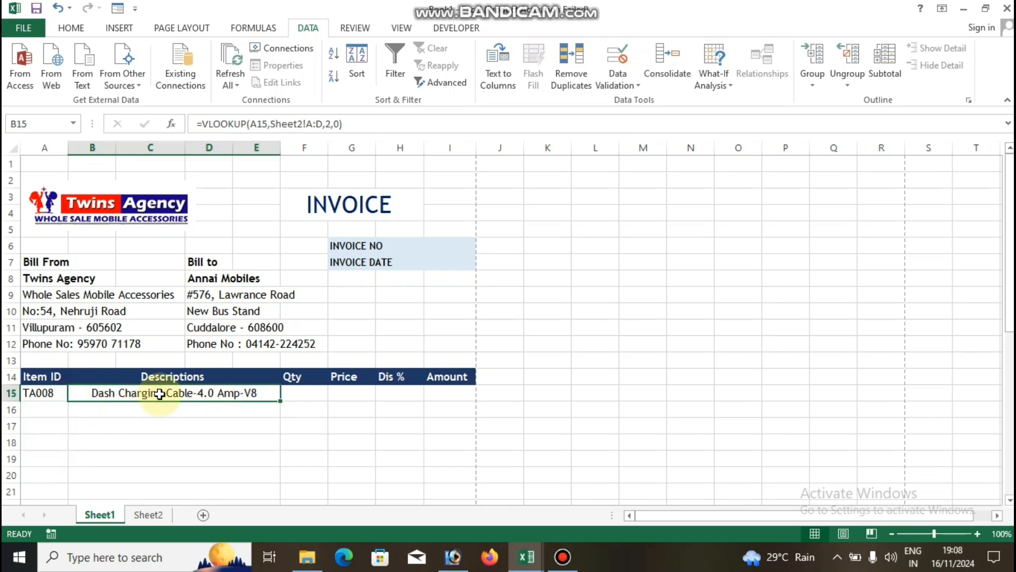
pyautogui.scroll(-2, 160, 394)
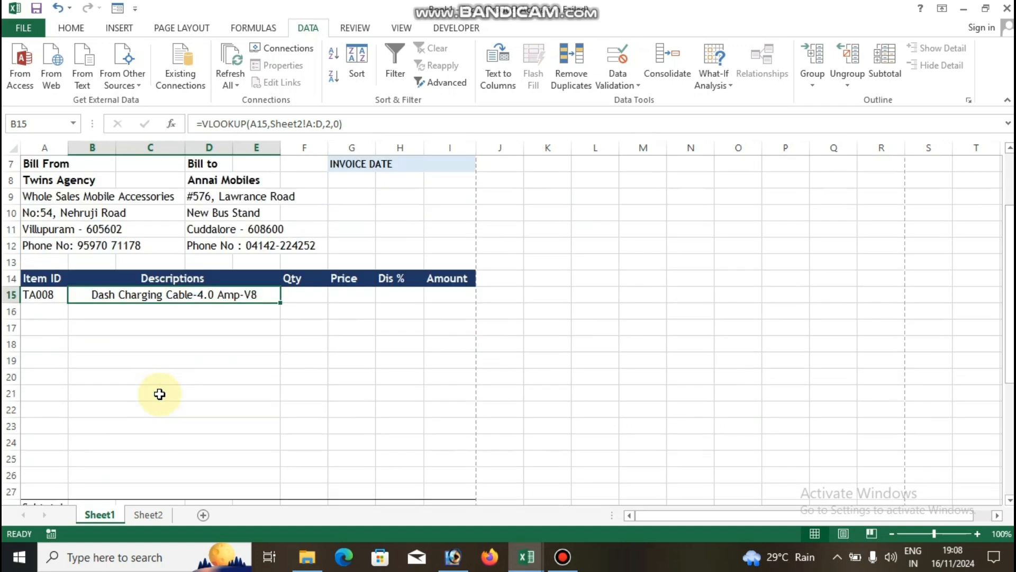
pyautogui.scroll(-1, 190, 359)
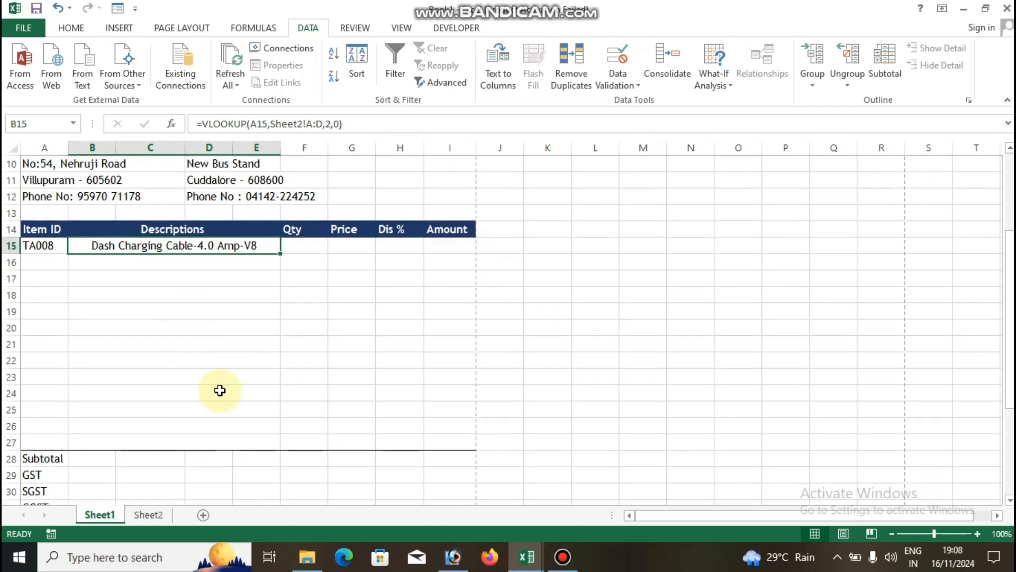
pyautogui.moveTo(280, 253); pyautogui.dragTo(277, 443)
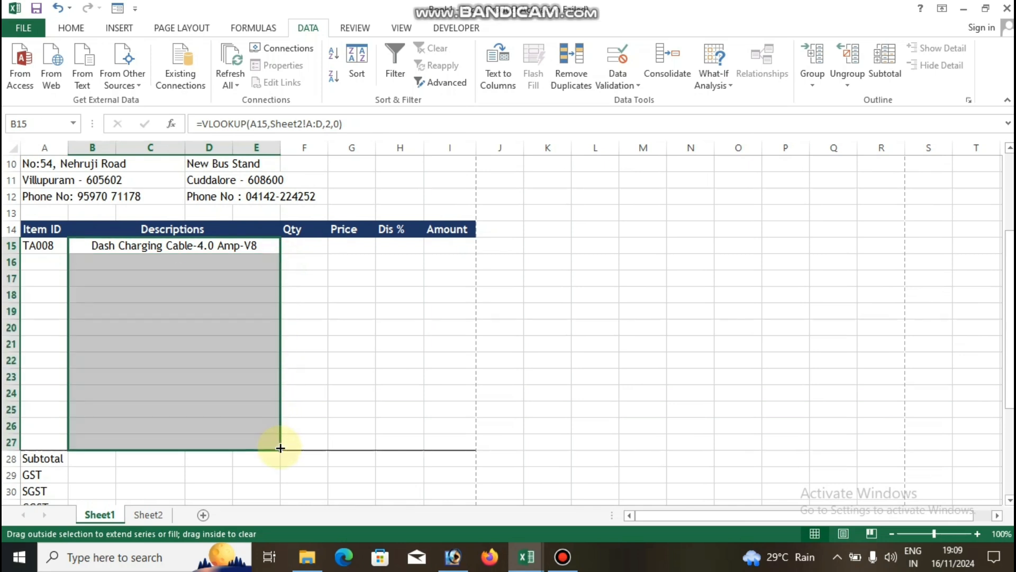
pyautogui.click(243, 313)
pyautogui.scroll(1, 230, 426)
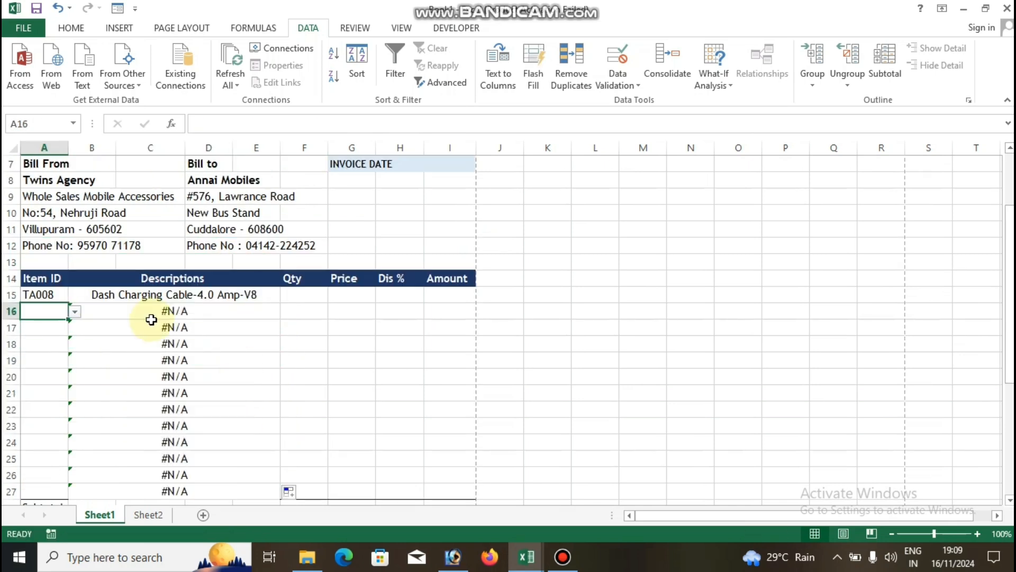
# - Check the copied lookup formula in B16 against its Item ID cell A16
pyautogui.click(184, 311)
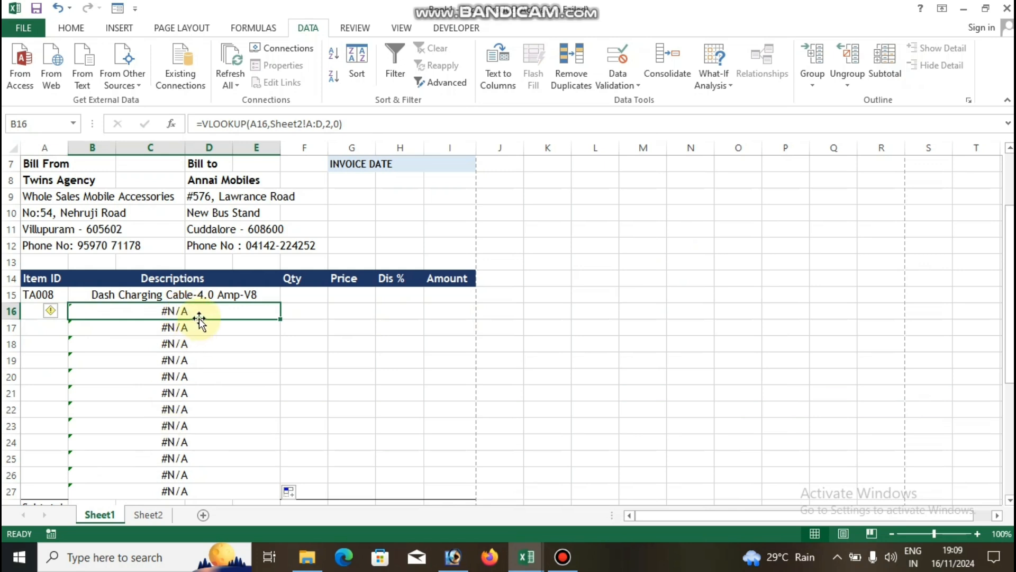
pyautogui.click(34, 309)
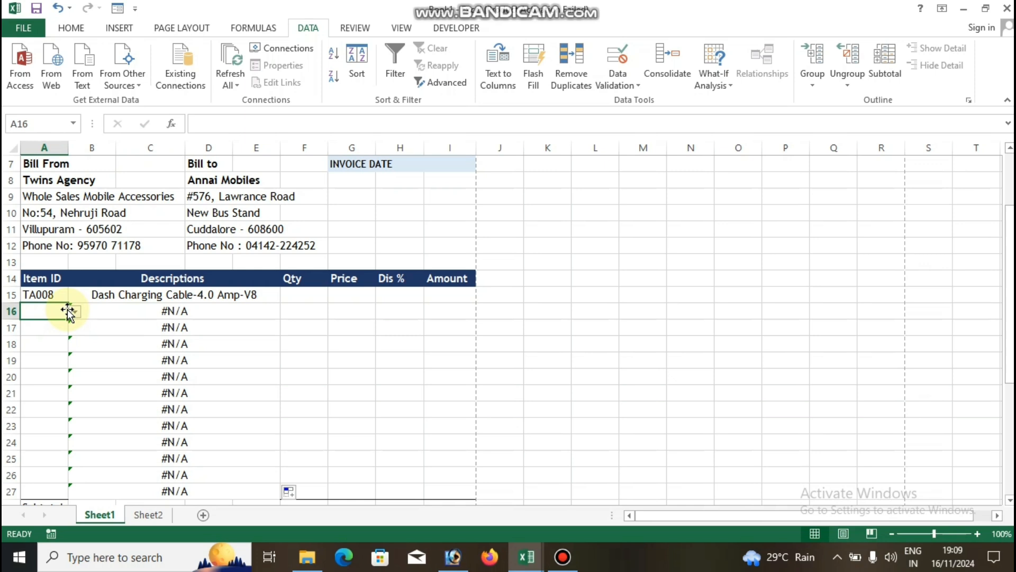
pyautogui.click(128, 311)
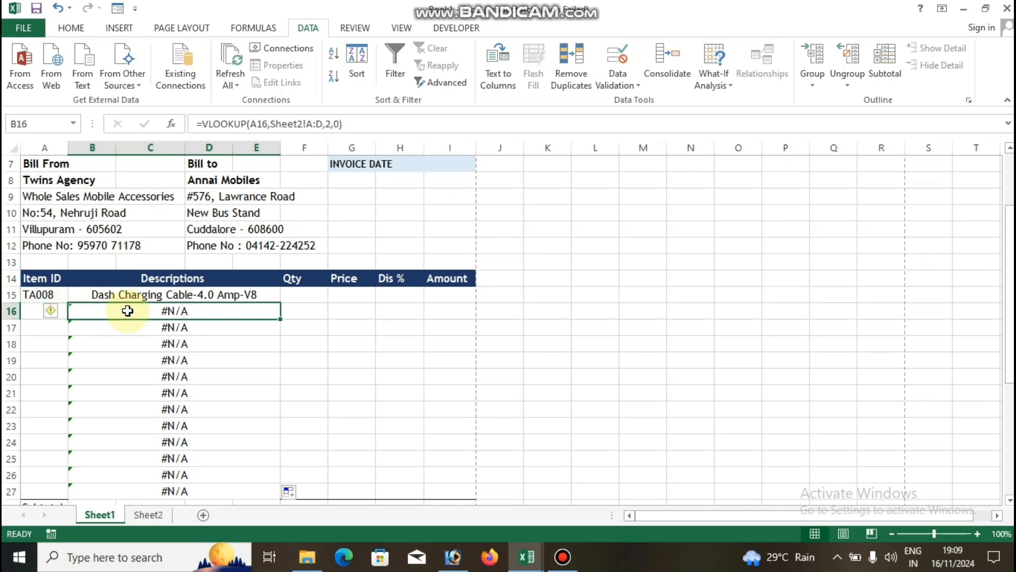
# - Start wrapping the VLOOKUP in B15 in an error-handling function by inserting IFEEROR( directly after the equals sign
pyautogui.click(132, 295)
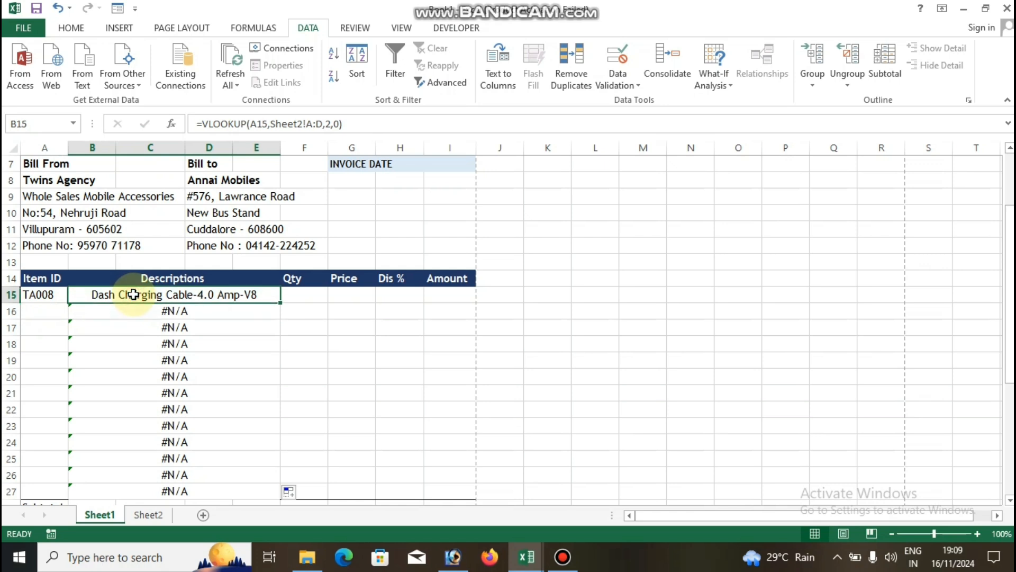
pyautogui.doubleClick(132, 295)
pyautogui.click(99, 295)
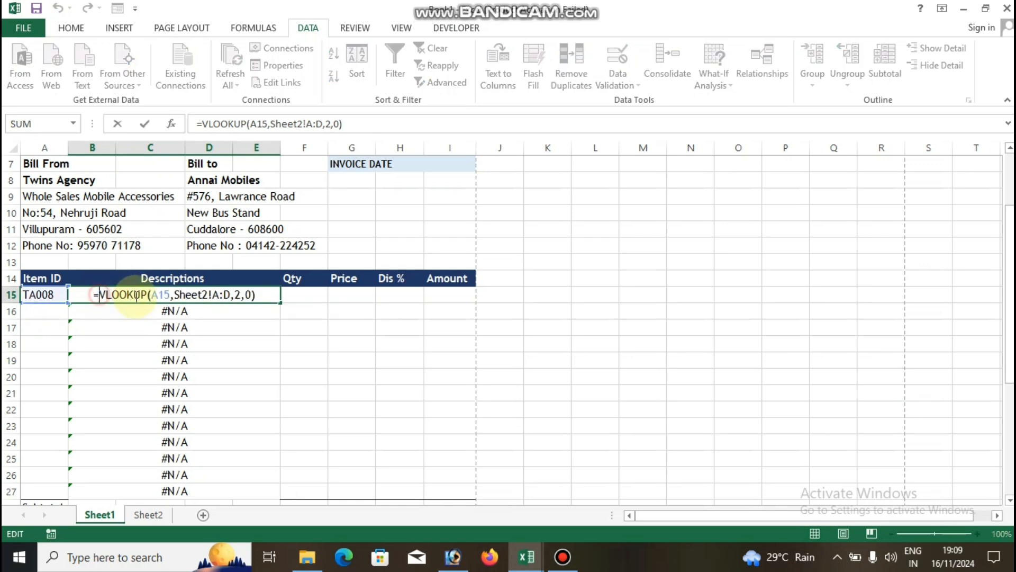
pyautogui.write('IF')
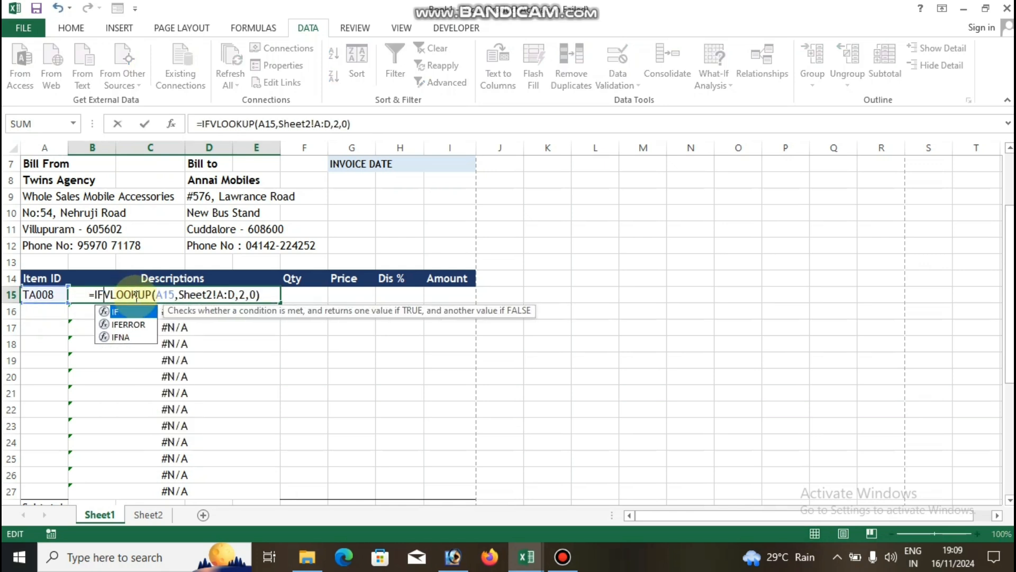
pyautogui.write('EERO')
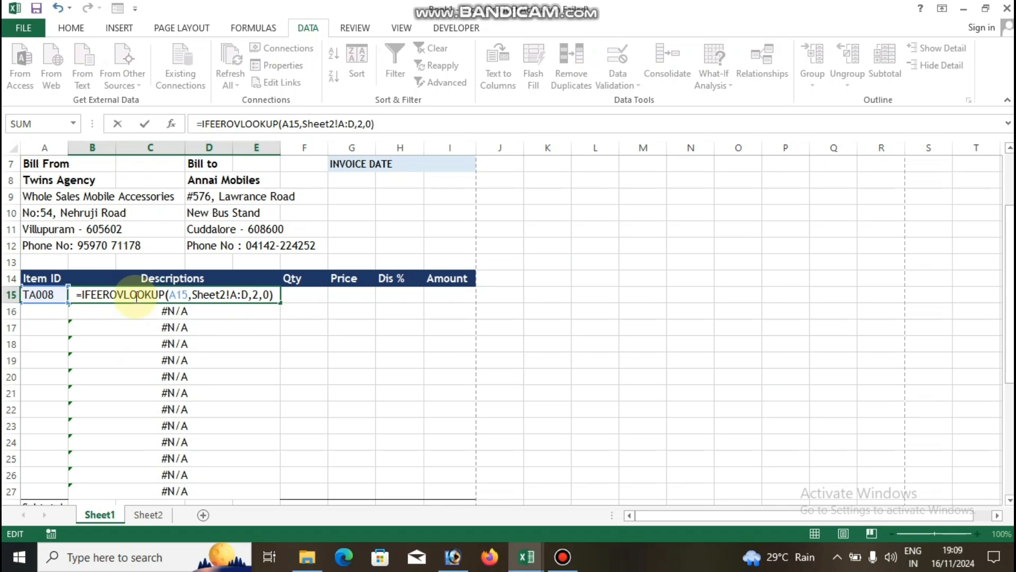
pyautogui.write('R(')
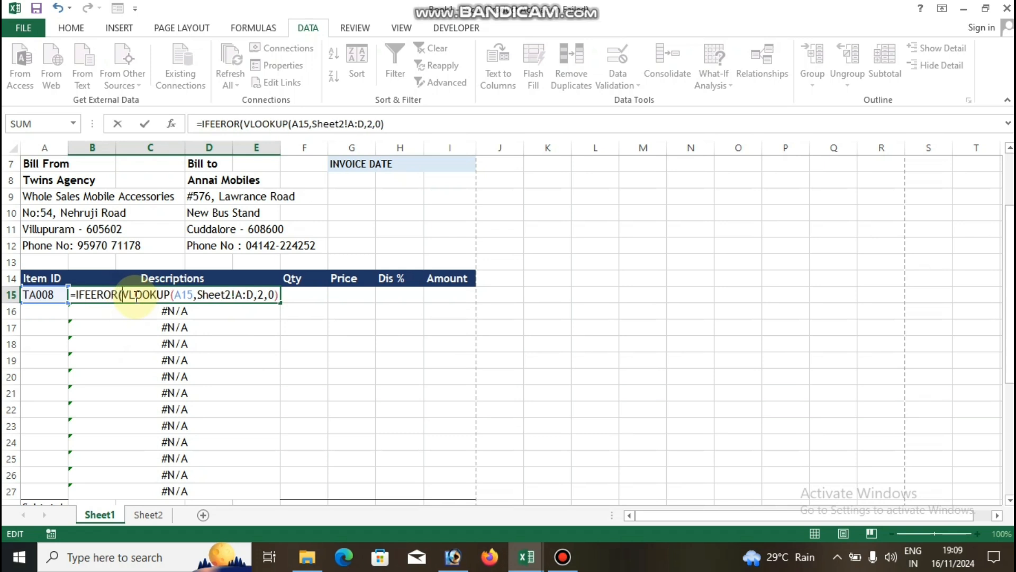
# - Complete the wrapped formula in B15 with a quoted space " " as the error value and a closing bracket, and enter it
pyautogui.press('Right')
pyautogui.press('Right')
pyautogui.press('Right')
pyautogui.press('Right')
pyautogui.press('Right')
pyautogui.press('Right')
pyautogui.press('Right')
pyautogui.press('Right')
pyautogui.press('Right')
pyautogui.press('Right')
pyautogui.press('Right')
pyautogui.press('Right')
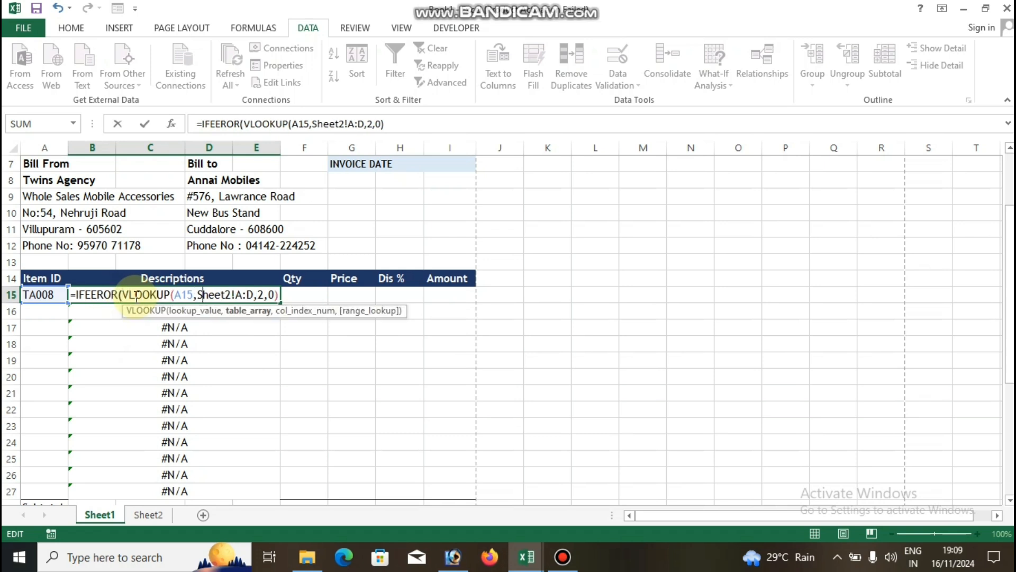
pyautogui.press('Right')
pyautogui.press('Right')
pyautogui.press('Right')
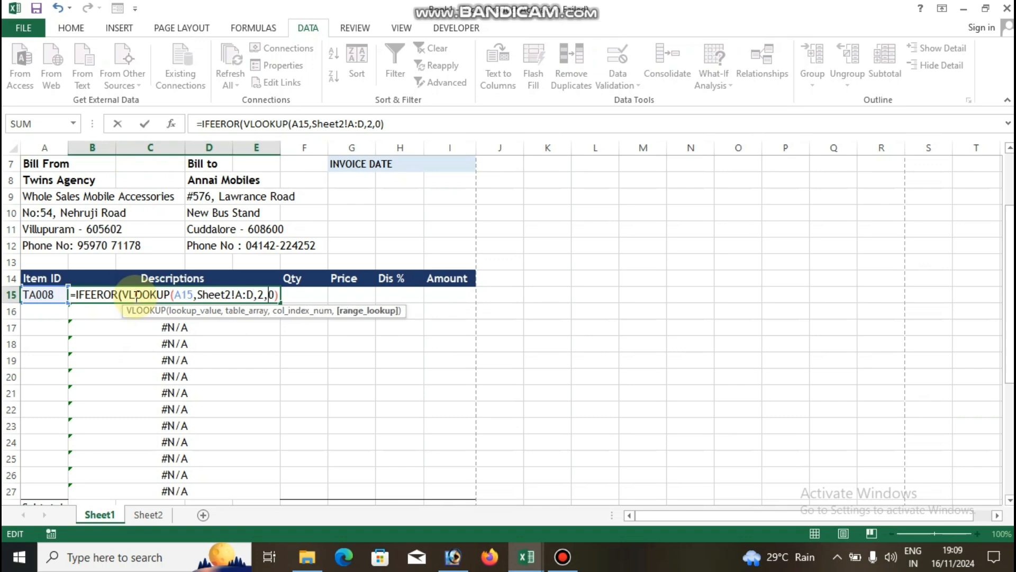
pyautogui.press('Right')
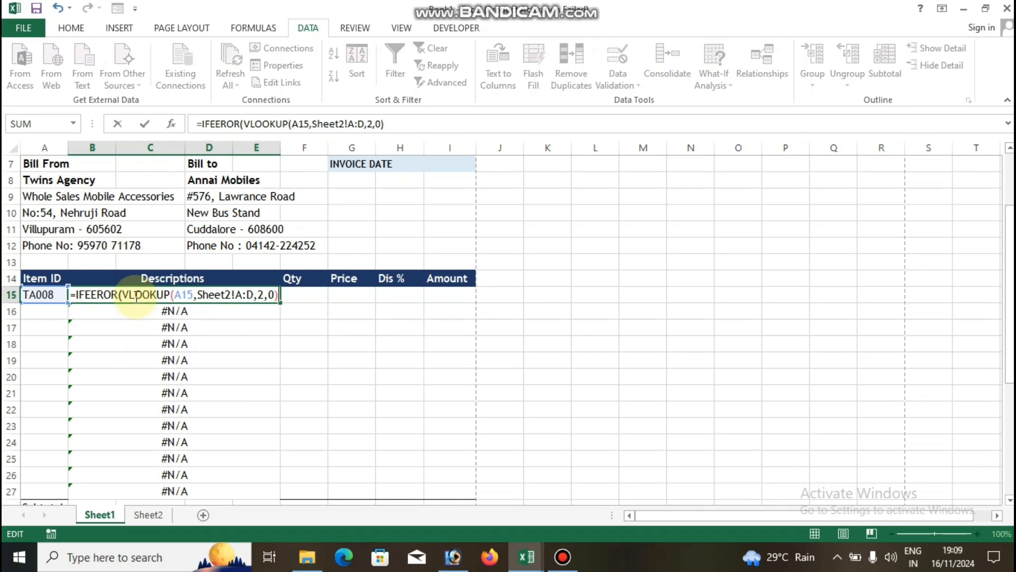
pyautogui.write(',')
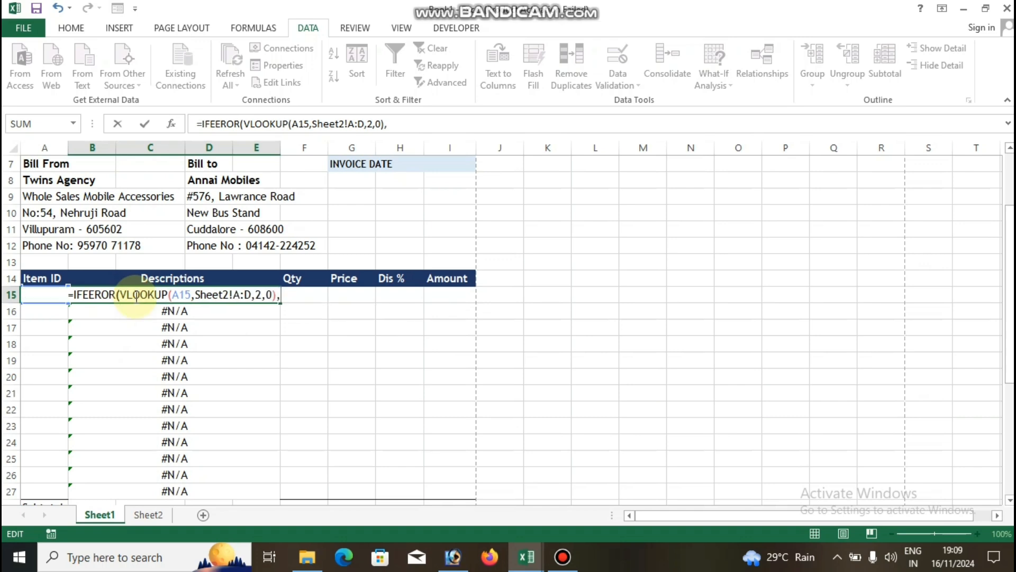
pyautogui.write('"')
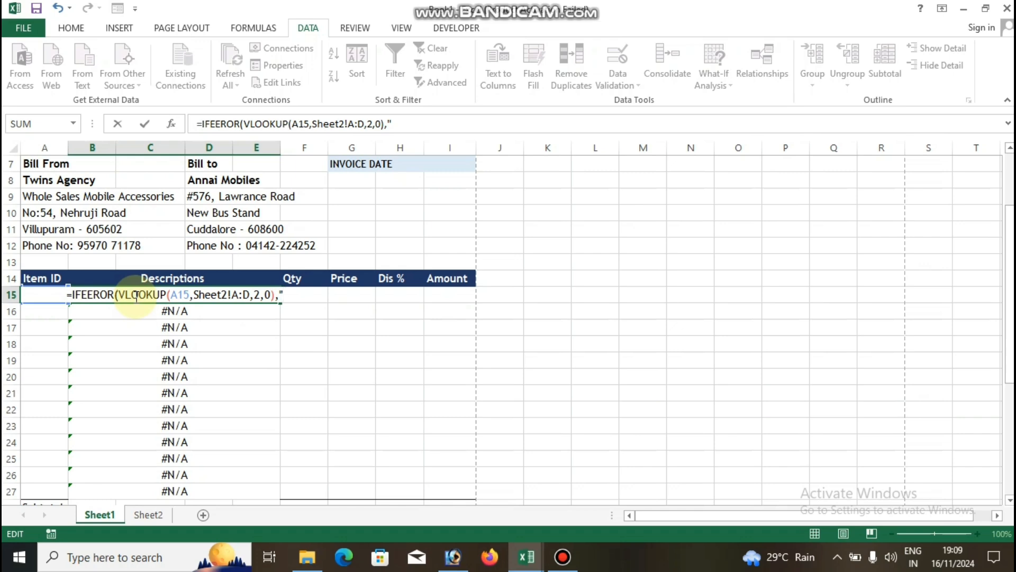
pyautogui.write(' "')
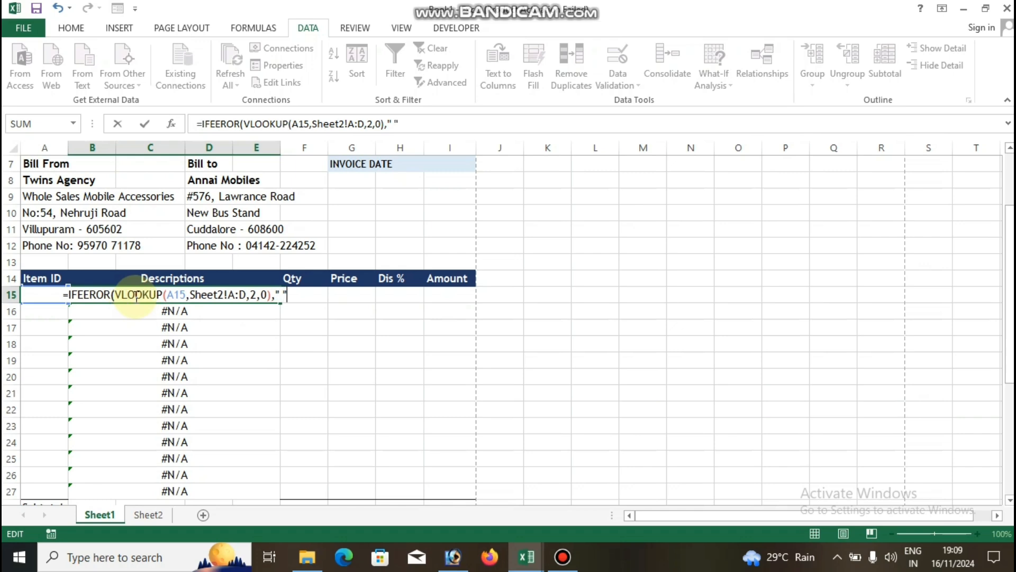
pyautogui.write(')')
pyautogui.press('Return')
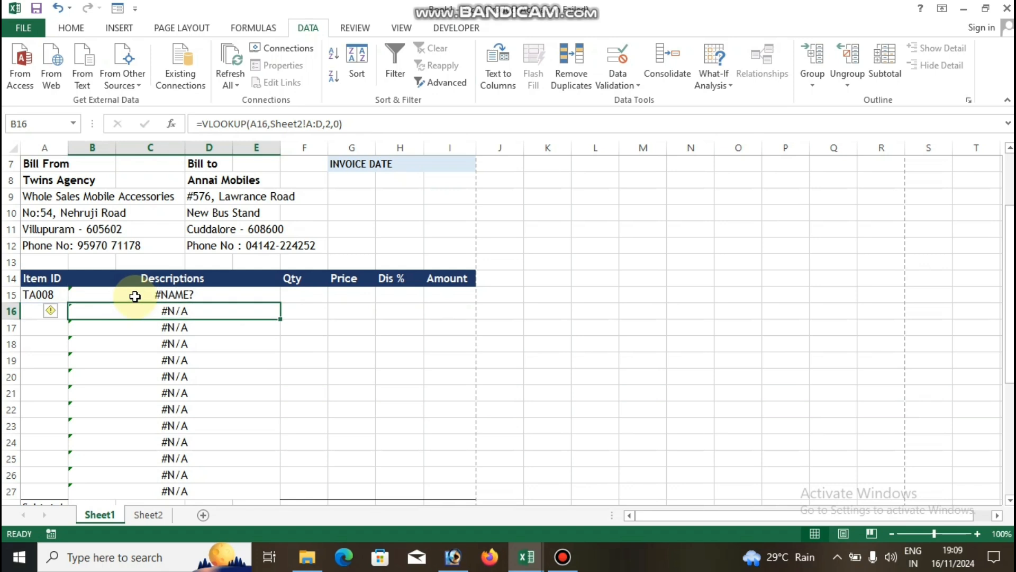
# - Correct the function name in B15 to IFERROR and copy the formula down the Descriptions column to row 27
pyautogui.doubleClick(135, 297)
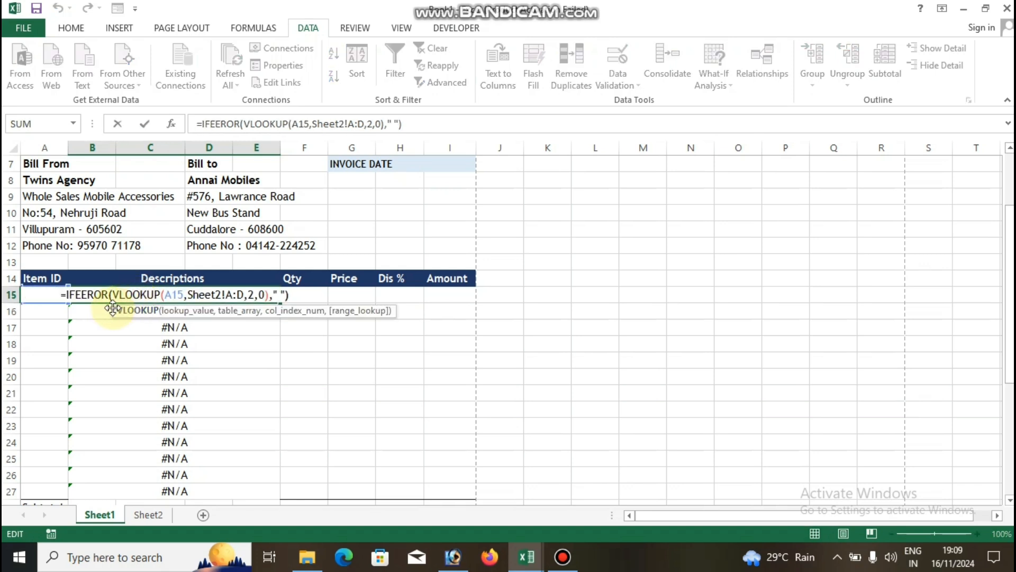
pyautogui.click(118, 295)
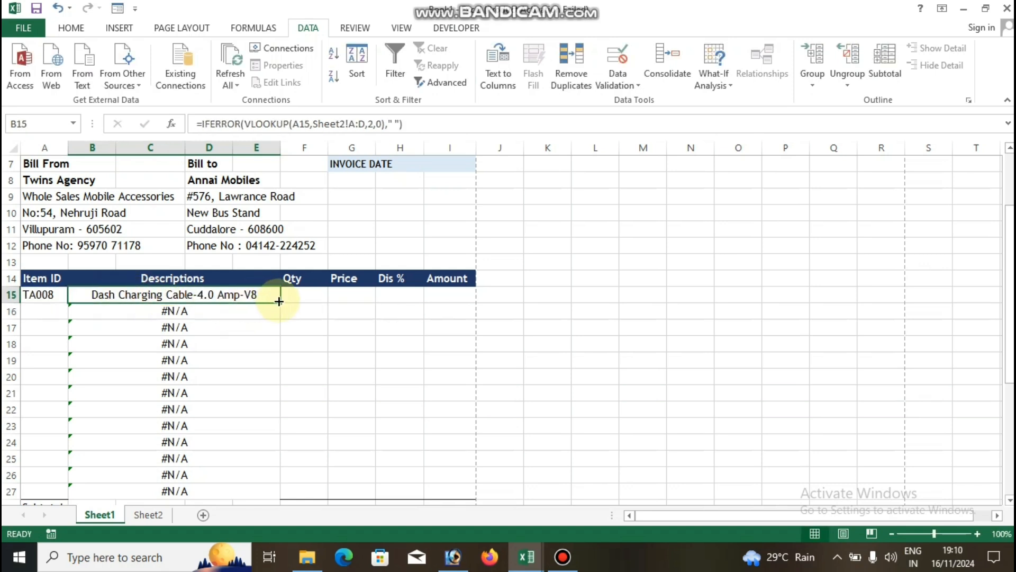
pyautogui.moveTo(280, 301); pyautogui.dragTo(263, 494)
# - Review the copied IFERROR formulas in the Descriptions cells below row 15
pyautogui.click(238, 365)
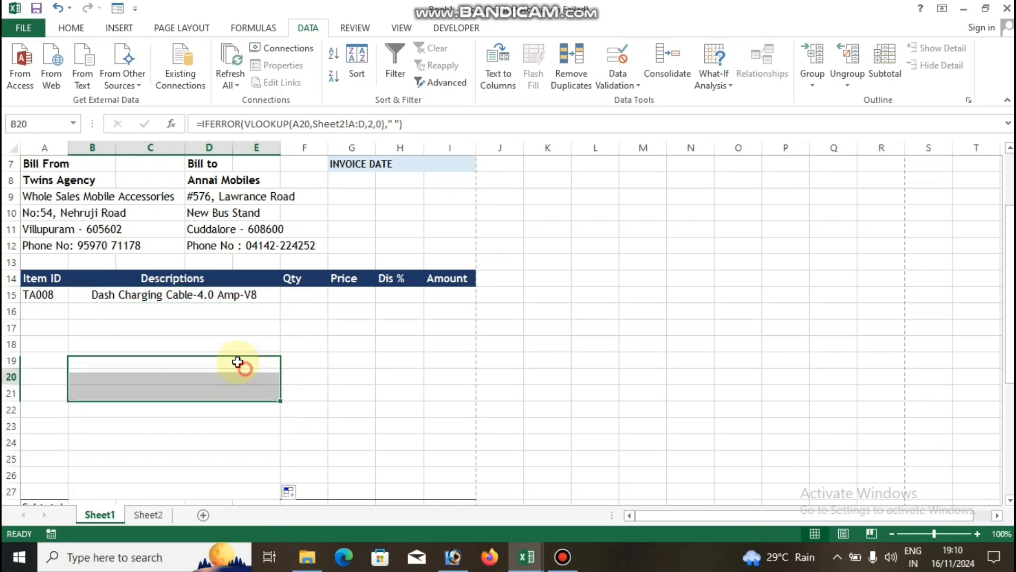
pyautogui.click(221, 311)
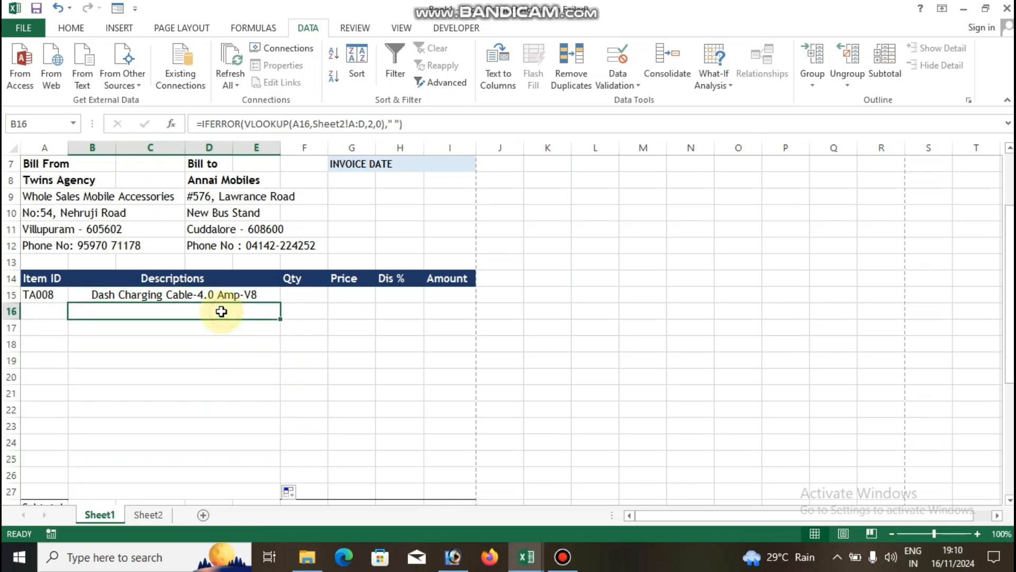
pyautogui.click(189, 326)
pyautogui.click(186, 346)
pyautogui.click(186, 363)
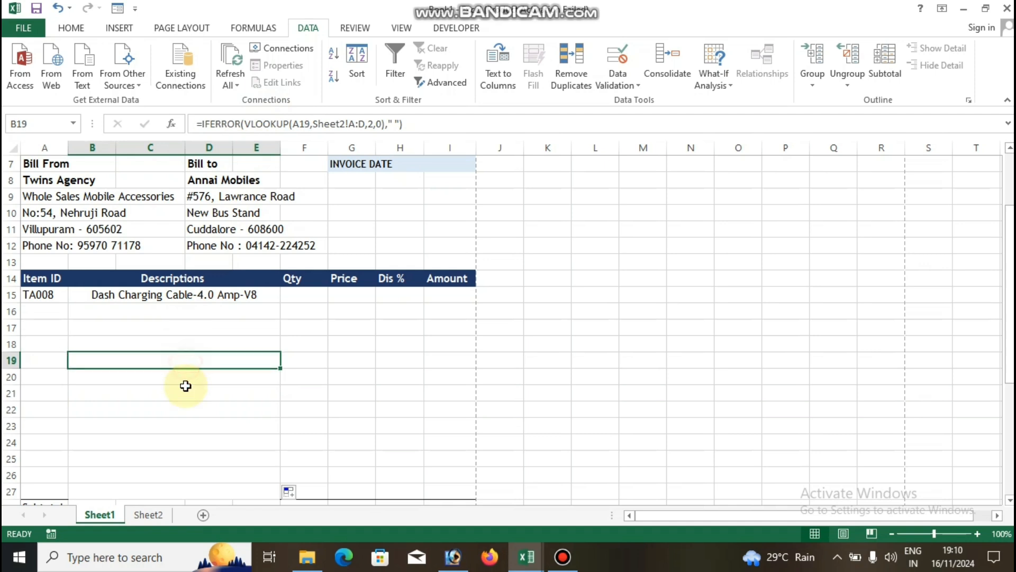
pyautogui.click(186, 391)
# - Choose TA002 as the Item ID in A16 and TA003 in A17
pyautogui.click(53, 312)
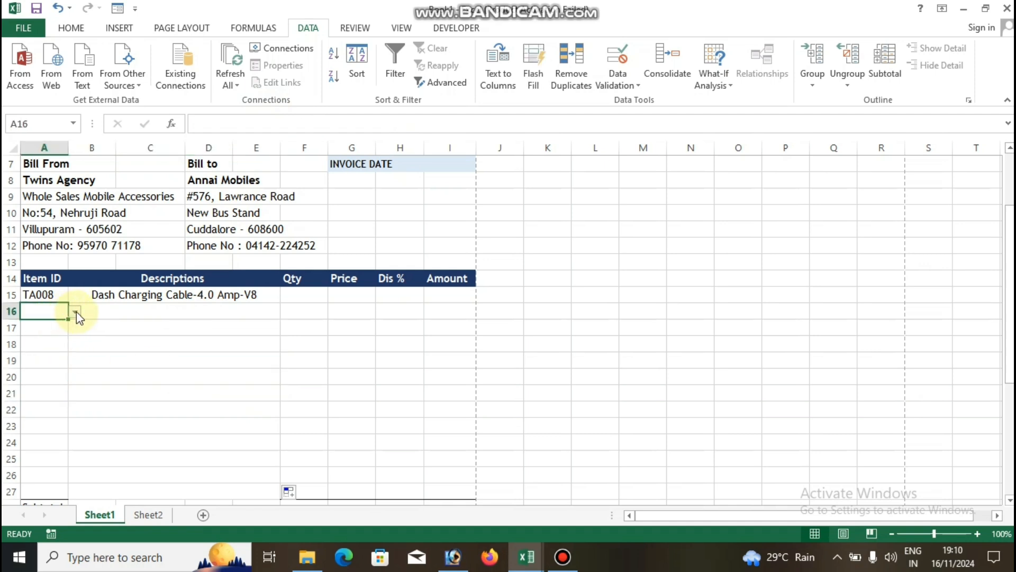
pyautogui.click(76, 312)
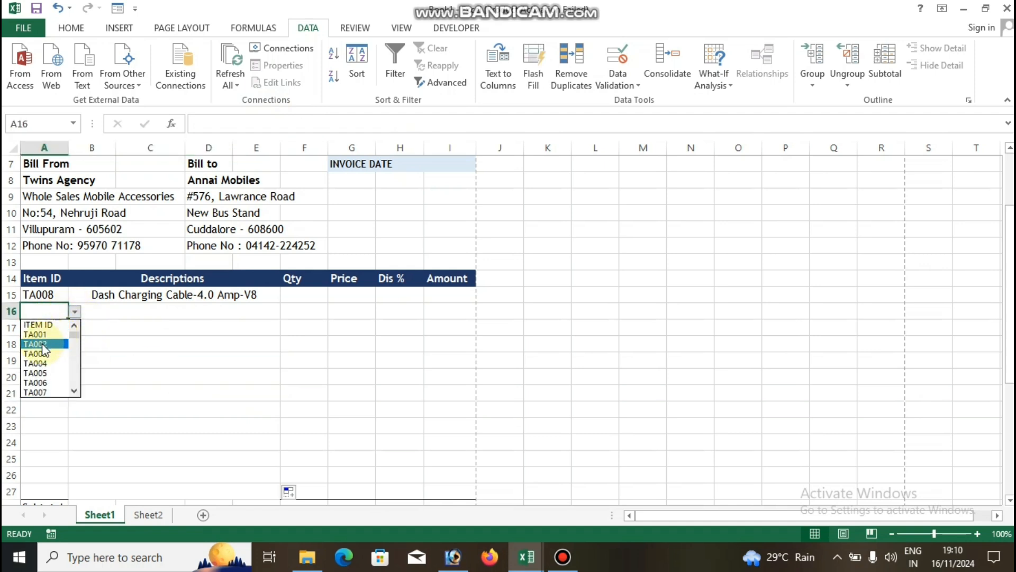
pyautogui.click(42, 343)
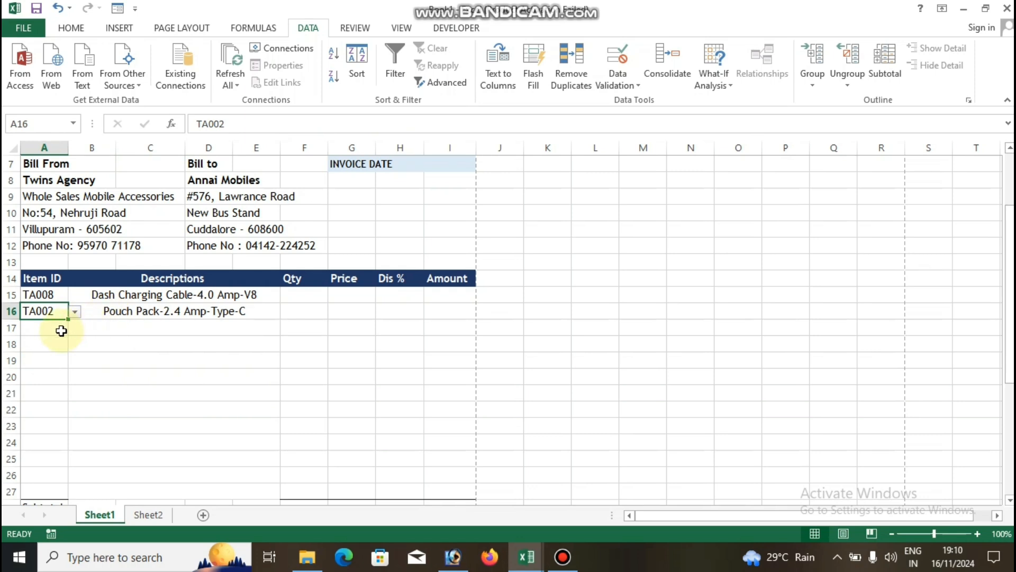
pyautogui.click(61, 330)
pyautogui.click(75, 328)
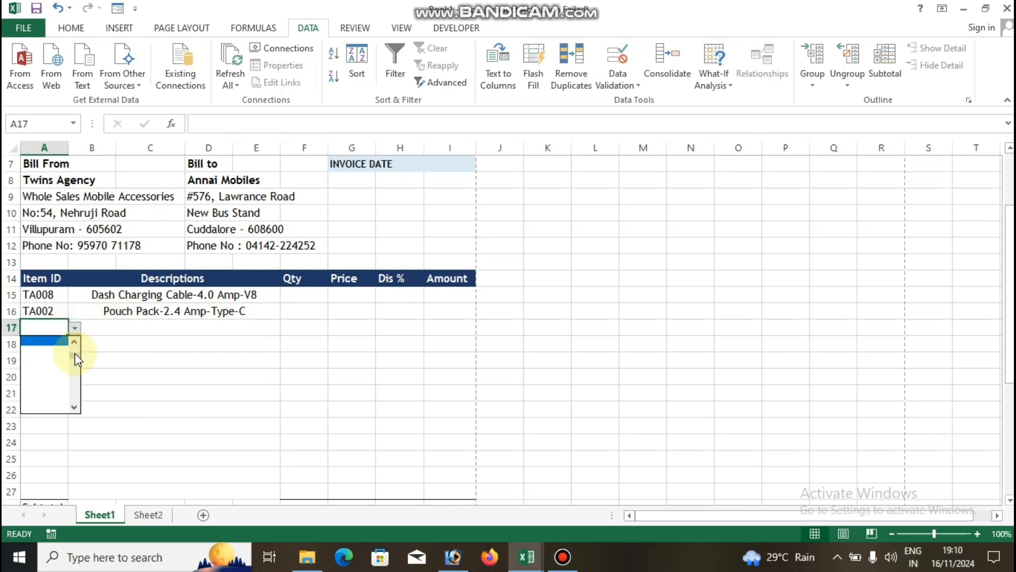
pyautogui.click(42, 367)
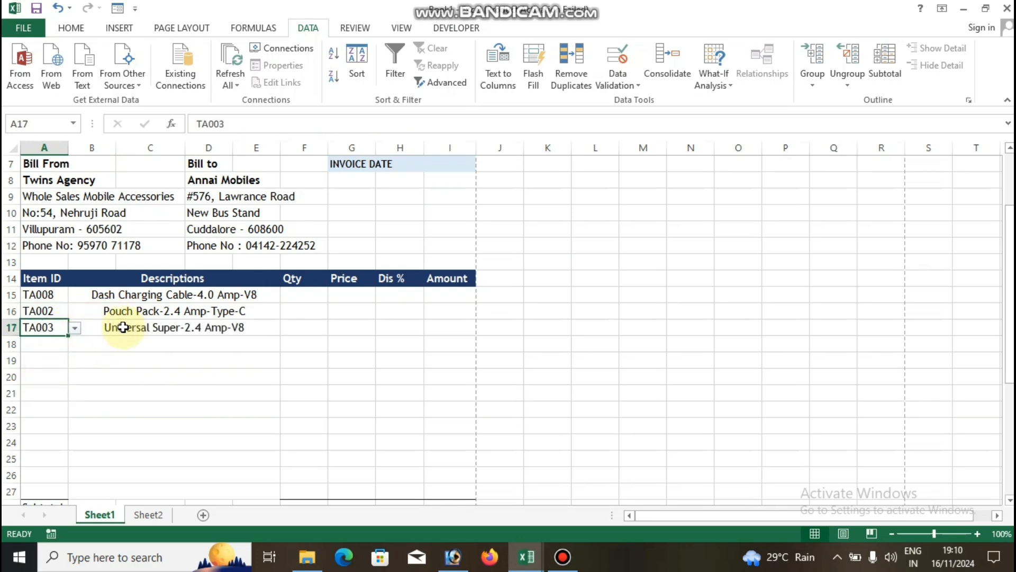
# - Left-align the Descriptions cells B15 to B27 with a small indent
pyautogui.moveTo(166, 295); pyautogui.dragTo(165, 488)
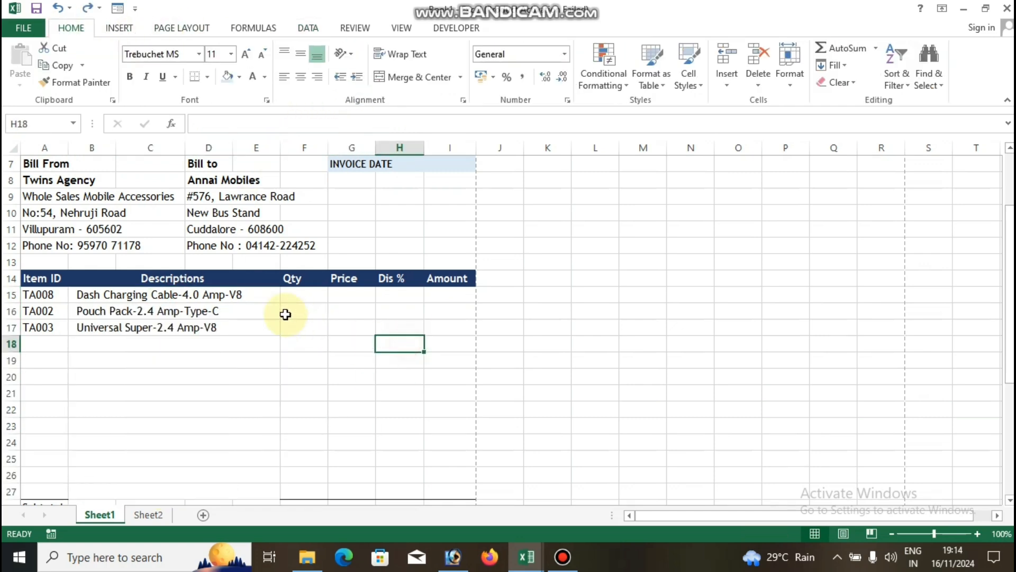
# - Begin a VLOOKUP formula in the first Price cell, G15
pyautogui.click(360, 299)
pyautogui.click(397, 295)
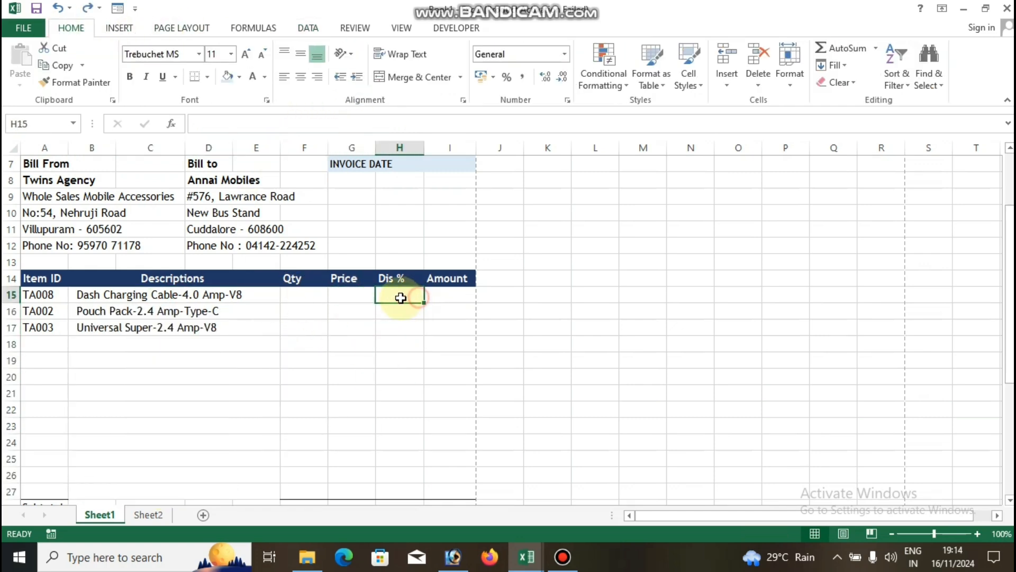
pyautogui.click(352, 295)
pyautogui.write('=')
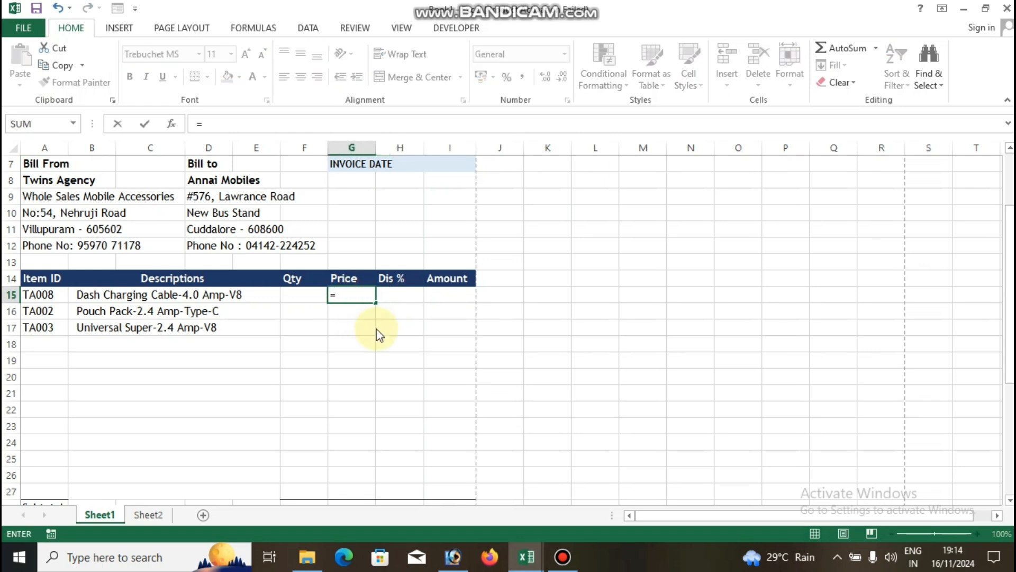
pyautogui.write('VLOO')
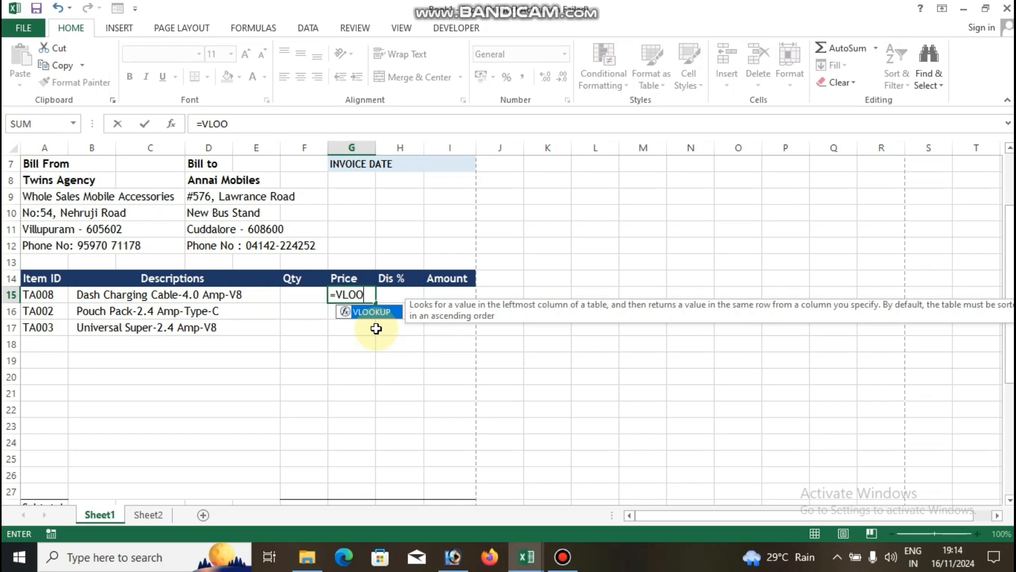
# - Complete the price formula in G15 as =VLOOKUP(A15,Sheet2!A:D,3,0), using columns A to D of Sheet2 as the lookup table
pyautogui.write('KUP(')
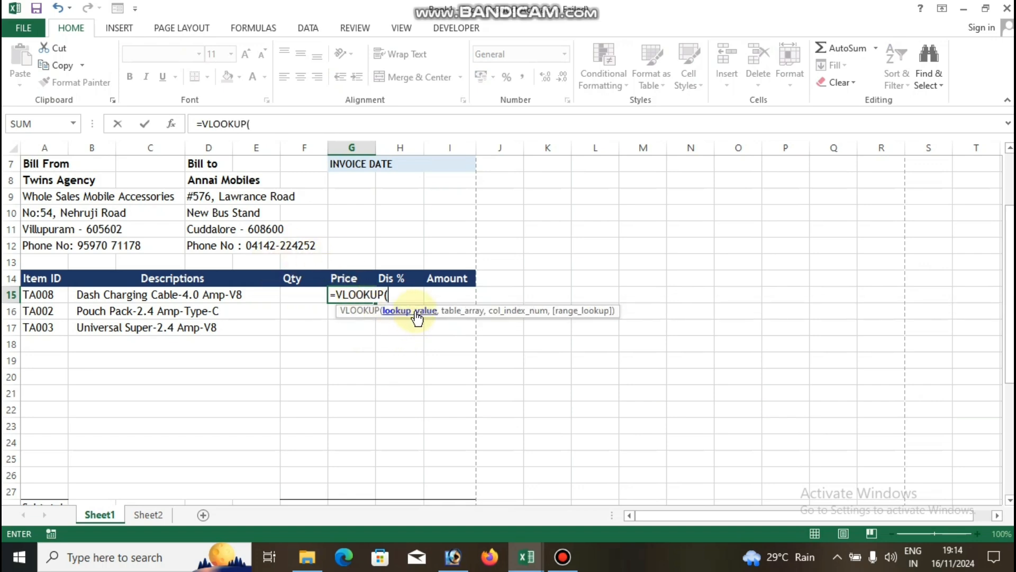
pyautogui.click(39, 297)
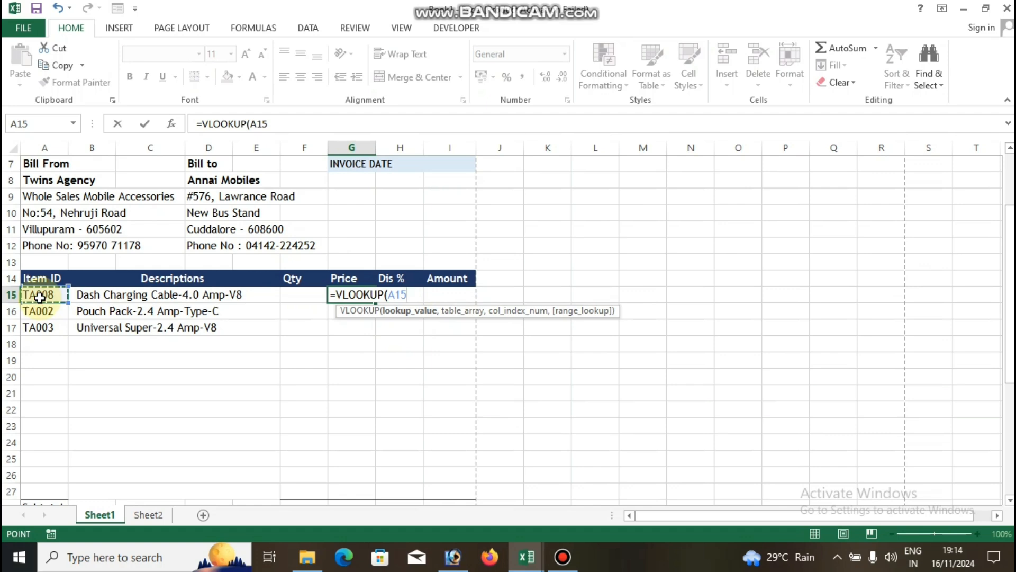
pyautogui.write(',')
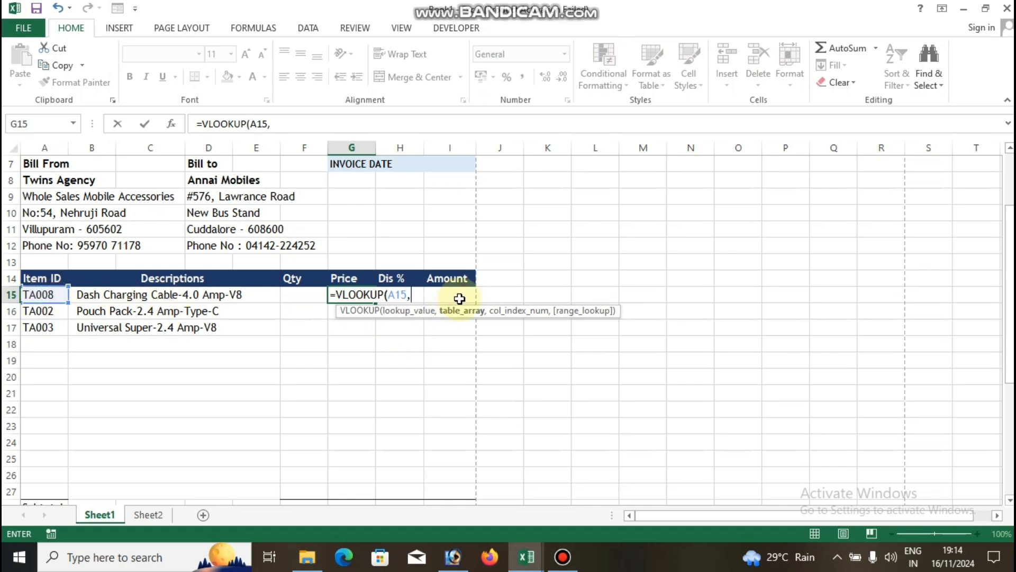
pyautogui.click(156, 518)
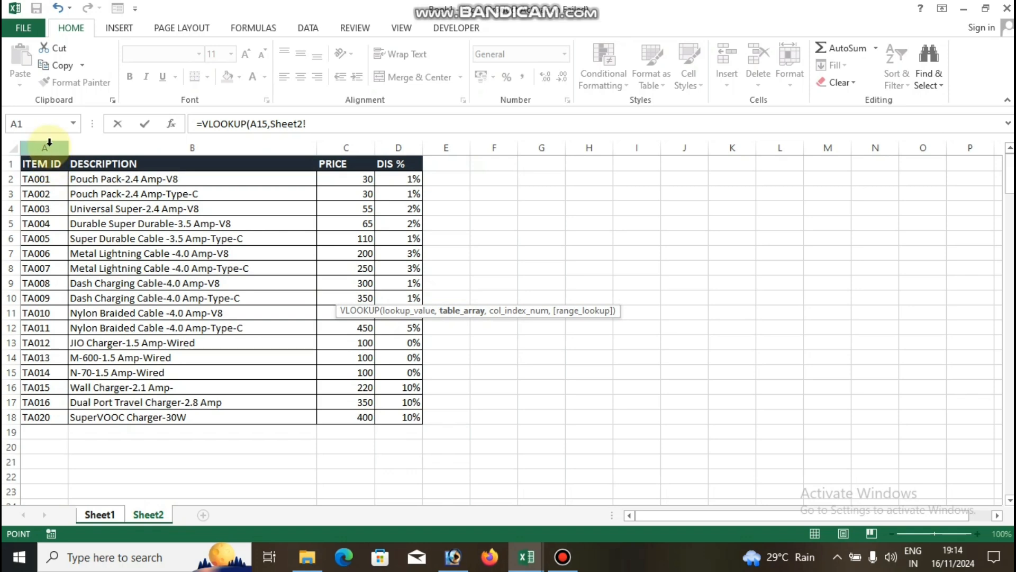
pyautogui.moveTo(45, 148); pyautogui.dragTo(399, 147)
pyautogui.click(400, 125)
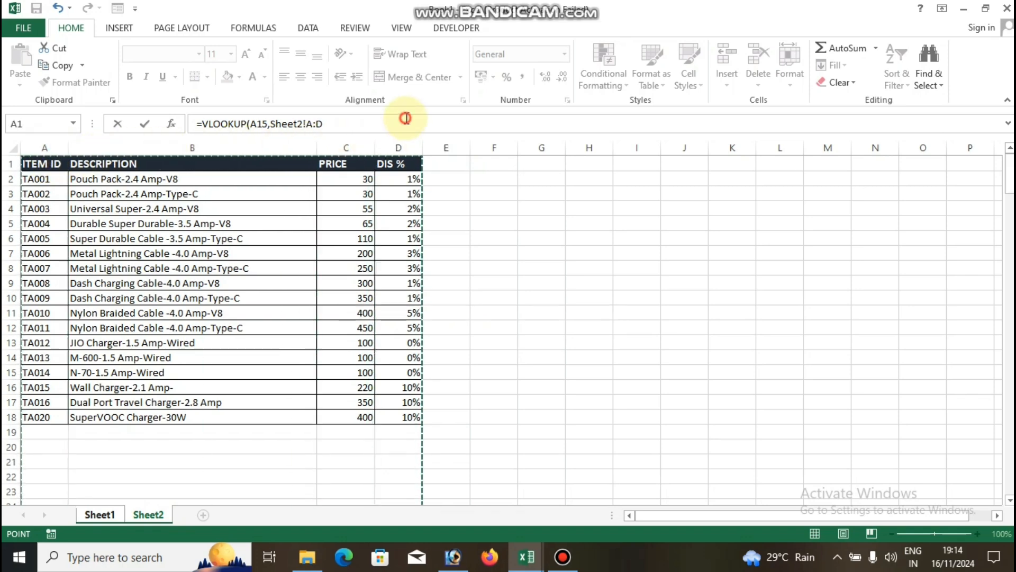
pyautogui.write(',')
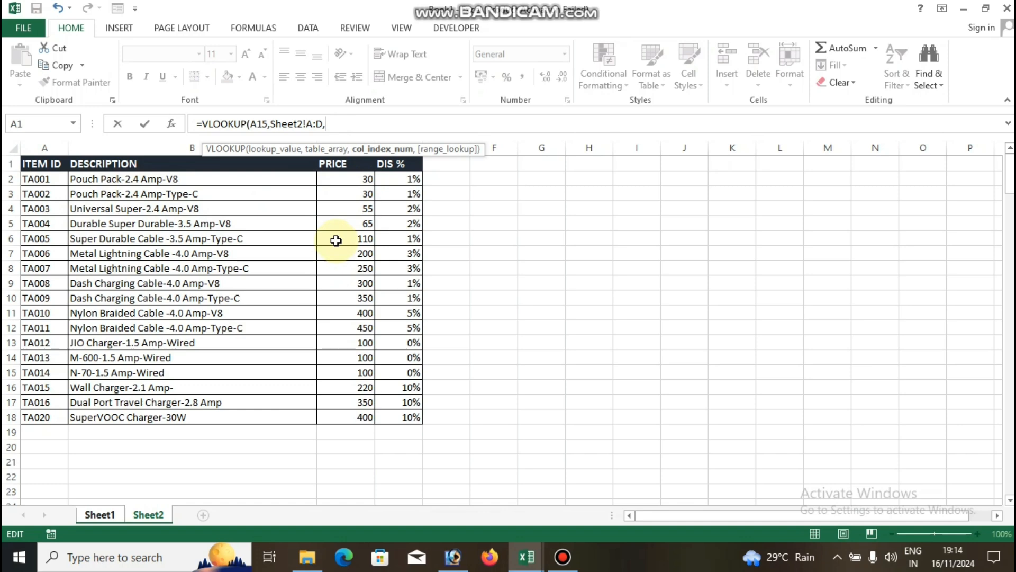
pyautogui.write('3,')
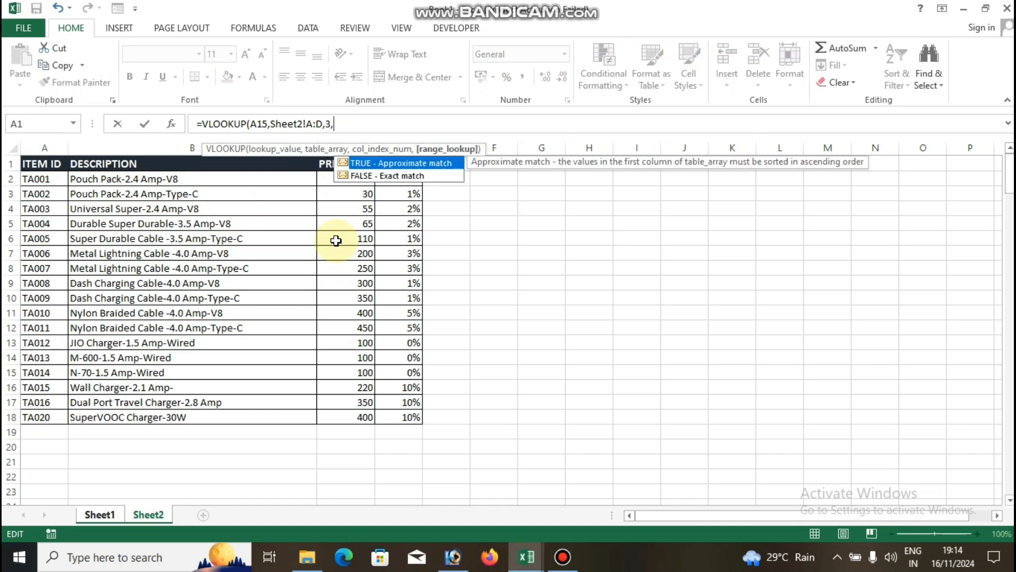
pyautogui.write('0)')
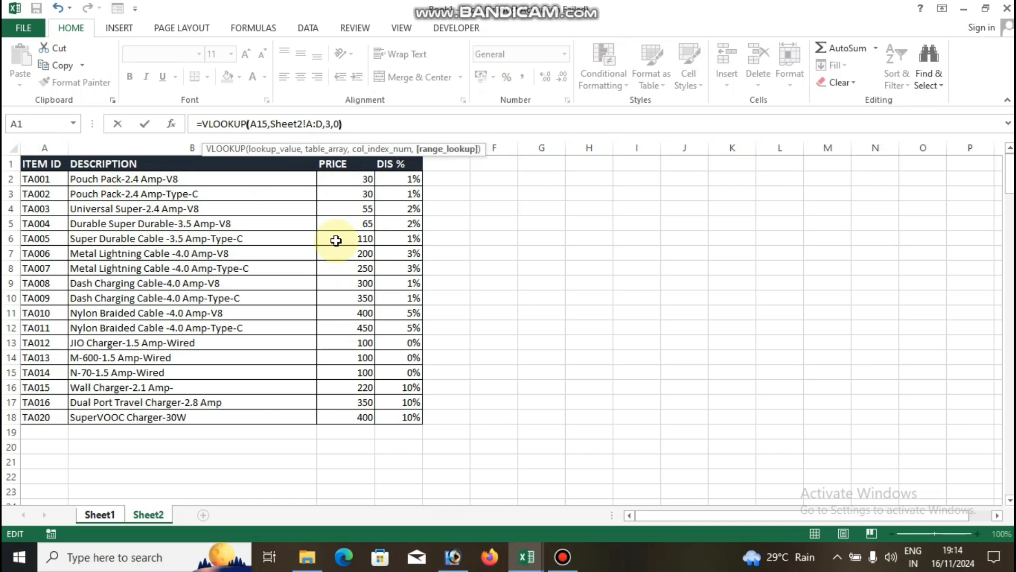
pyautogui.press('Return')
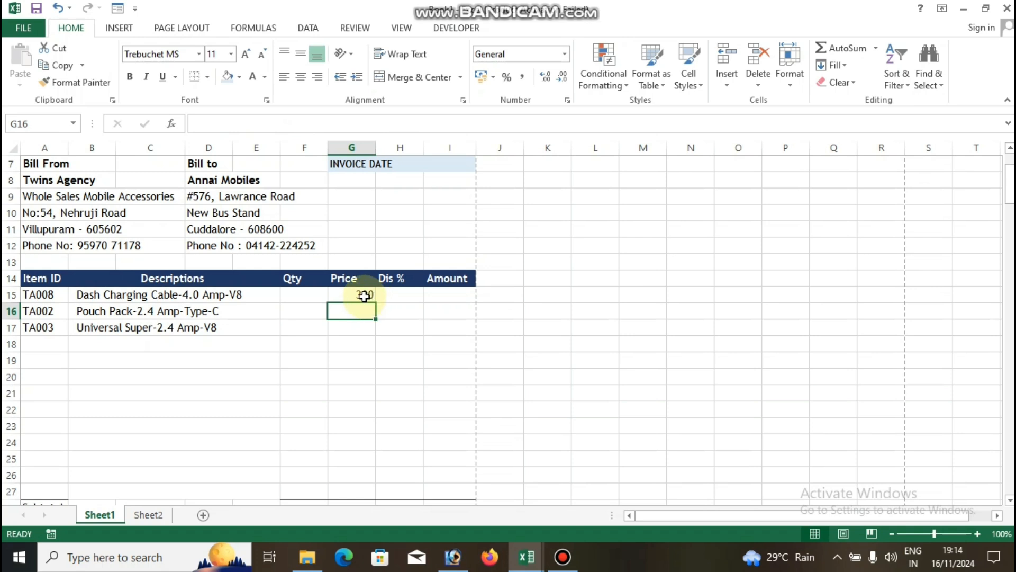
# - Fill the VLOOKUP price formula from G15 down to G27
pyautogui.click(364, 294)
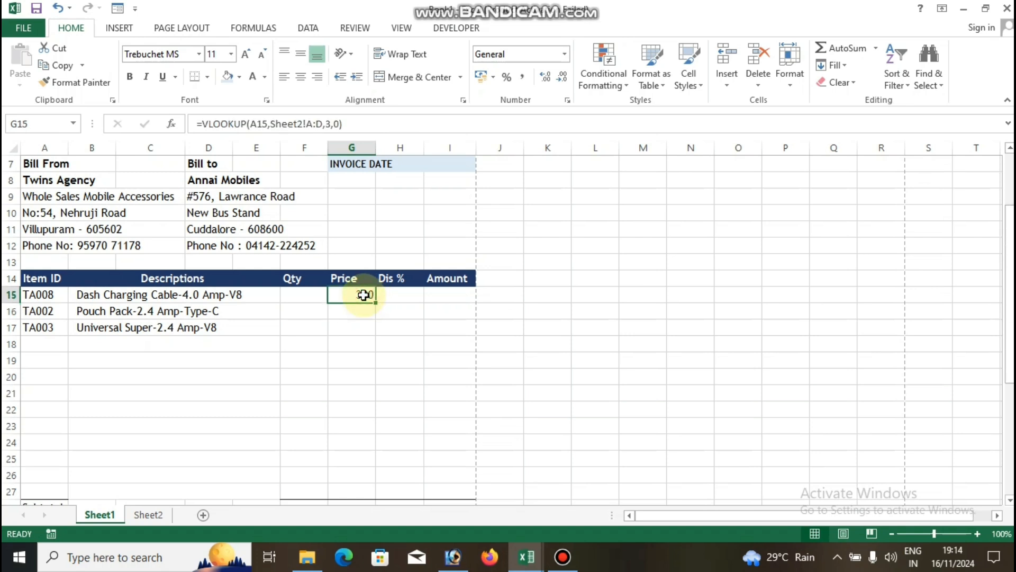
pyautogui.scroll(-1, 370, 318)
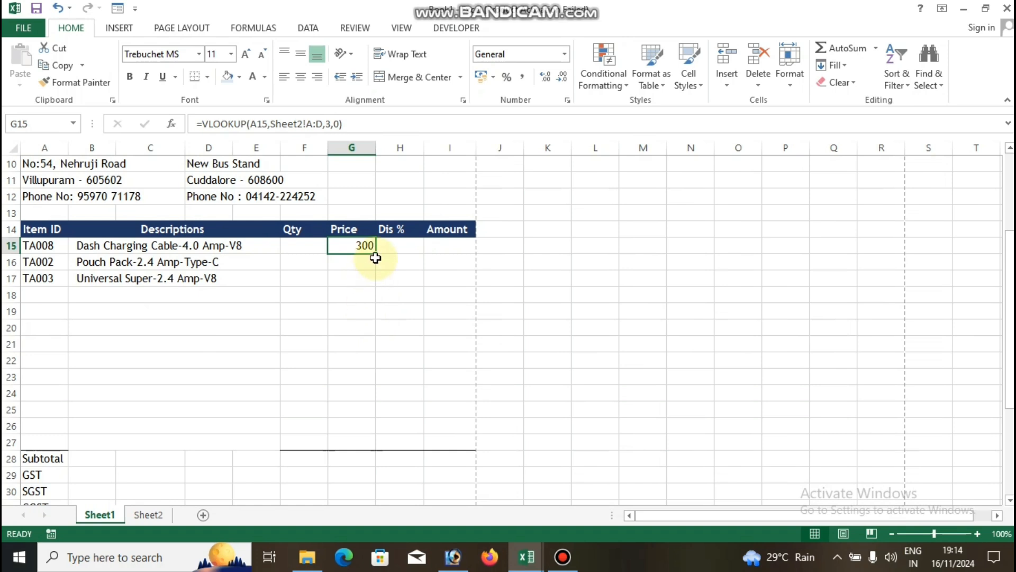
pyautogui.scroll(1, 373, 259)
pyautogui.moveTo(374, 301); pyautogui.dragTo(375, 496)
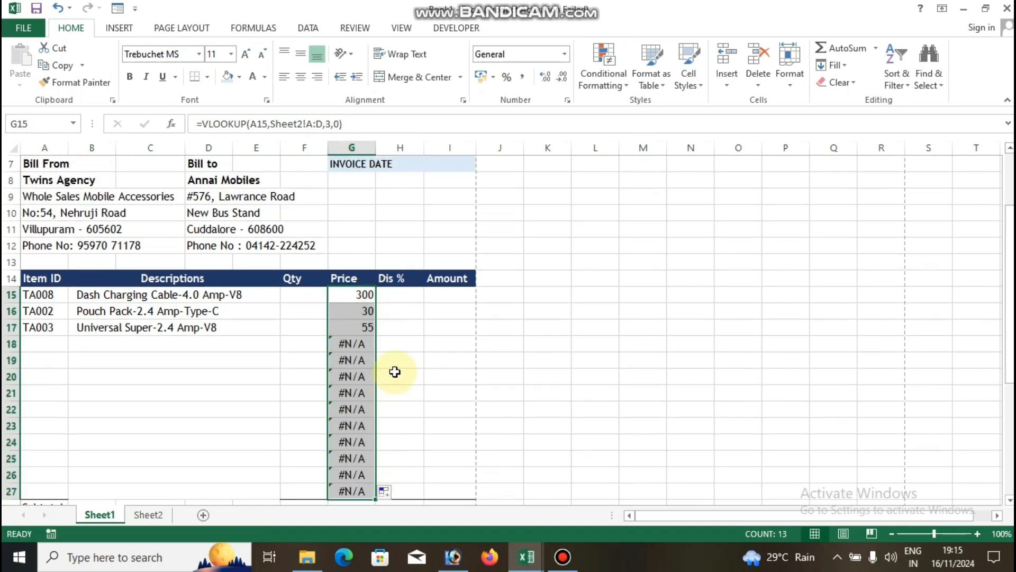
# - Compare the Price formulas in rows 17 and 18 with the Item ID cells they look up
pyautogui.click(363, 345)
pyautogui.click(52, 344)
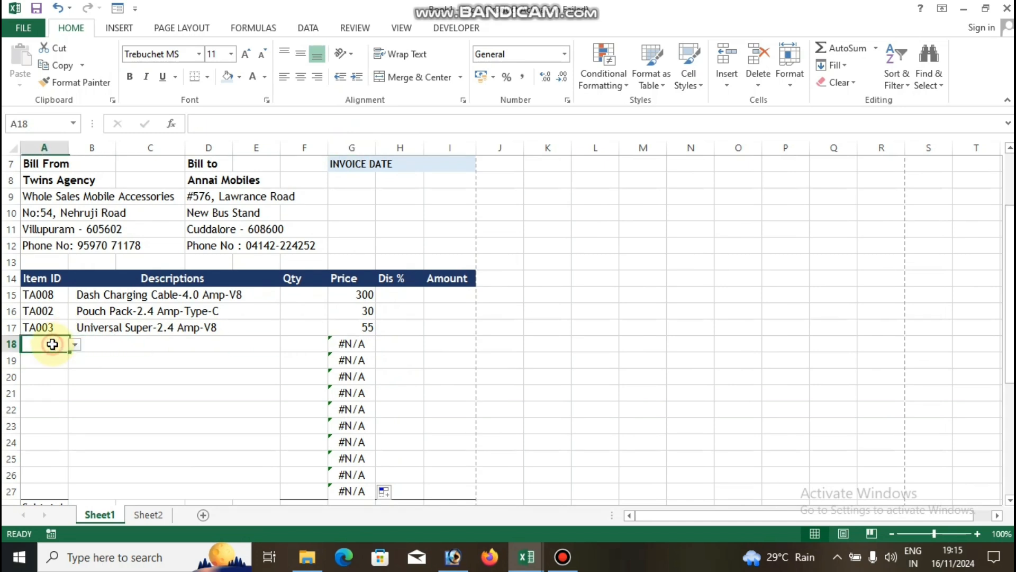
pyautogui.click(347, 344)
pyautogui.click(45, 323)
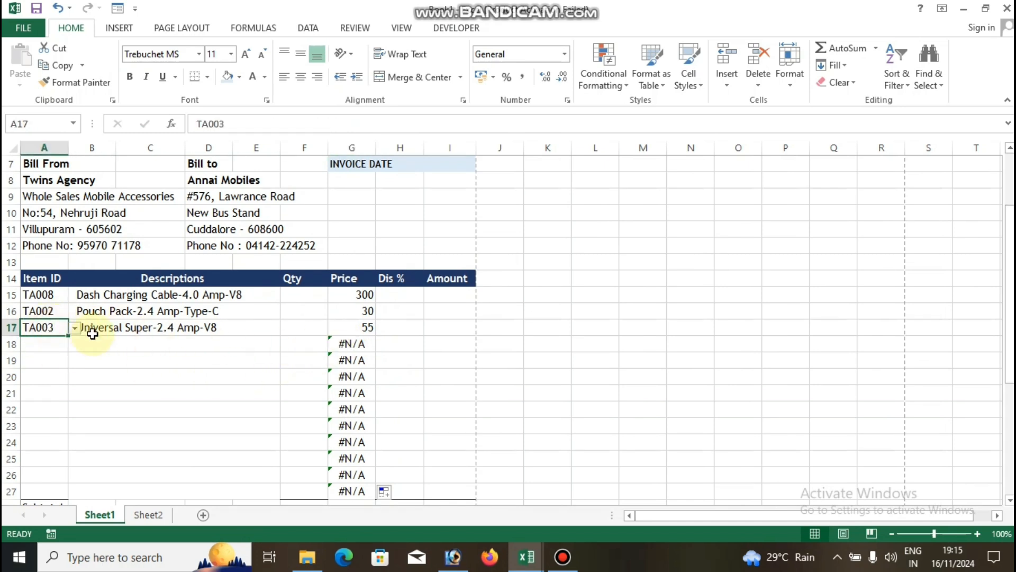
pyautogui.click(345, 327)
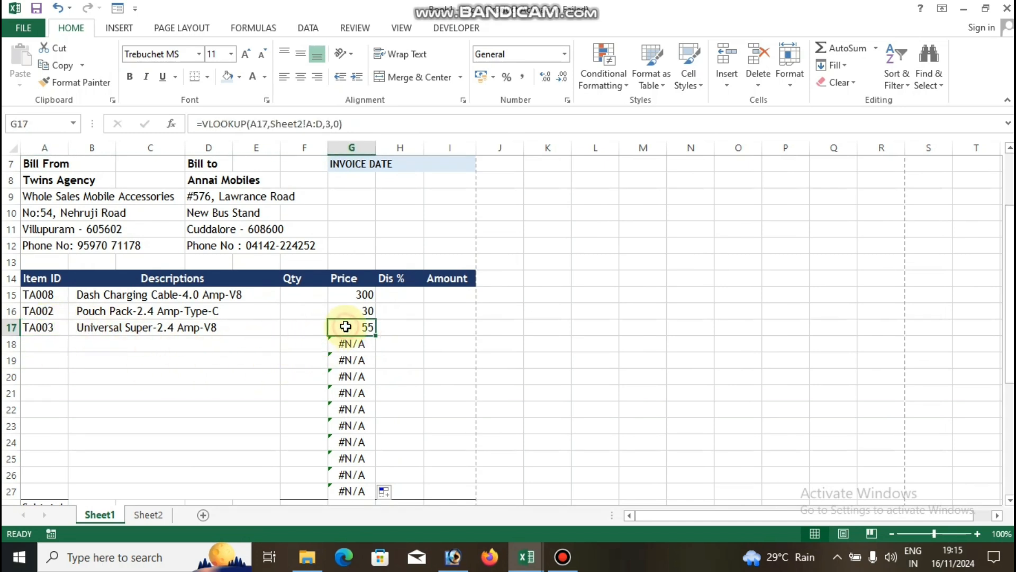
pyautogui.click(40, 343)
pyautogui.click(352, 347)
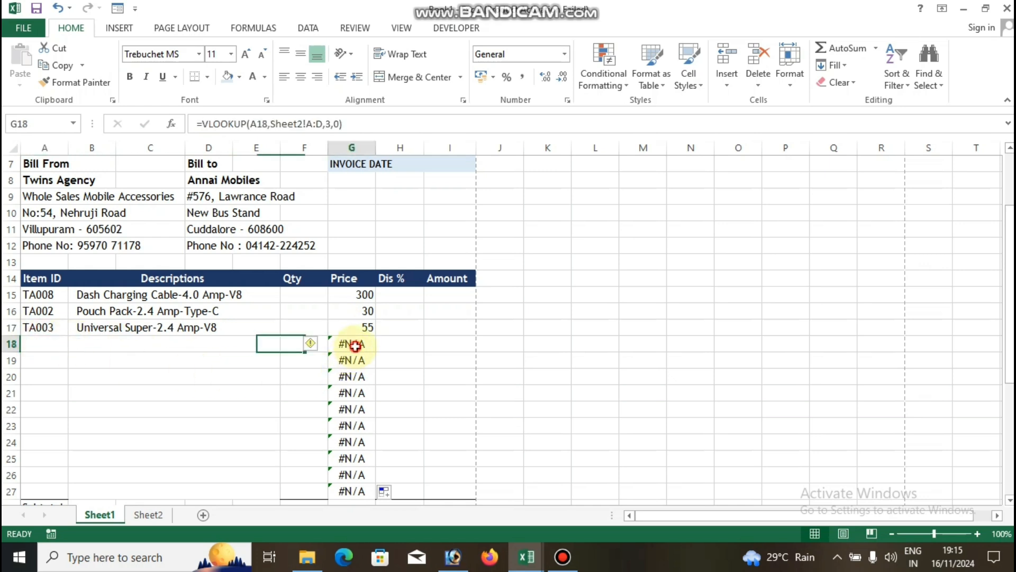
# - Wrap the G15 price lookup in IFERROR with a blank fallback: =IFERROR(VLOOKUP(A15,Sheet2!A:D,3,0)," ")
pyautogui.click(363, 296)
pyautogui.doubleClick(356, 294)
pyautogui.click(337, 295)
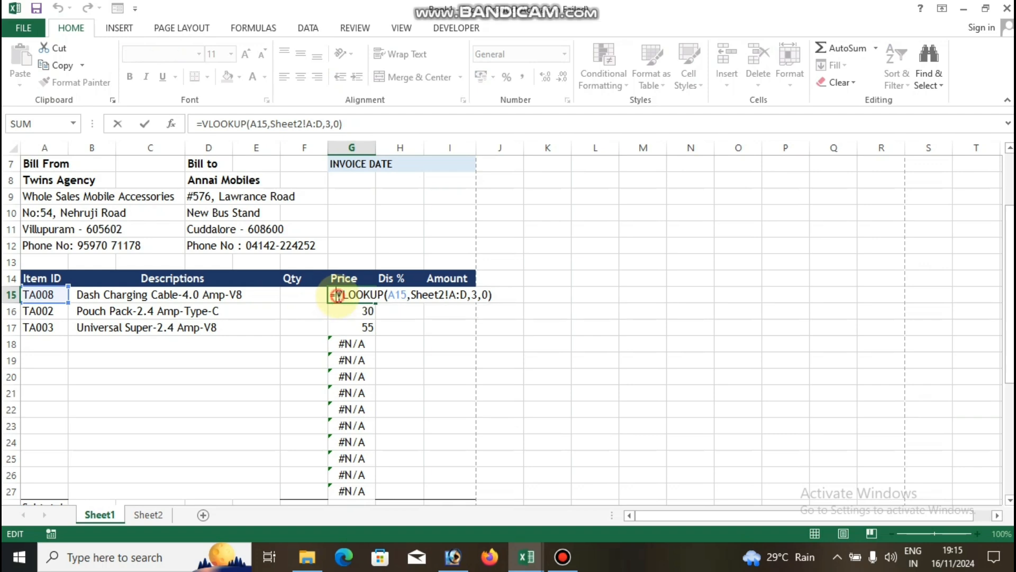
pyautogui.write('IERR')
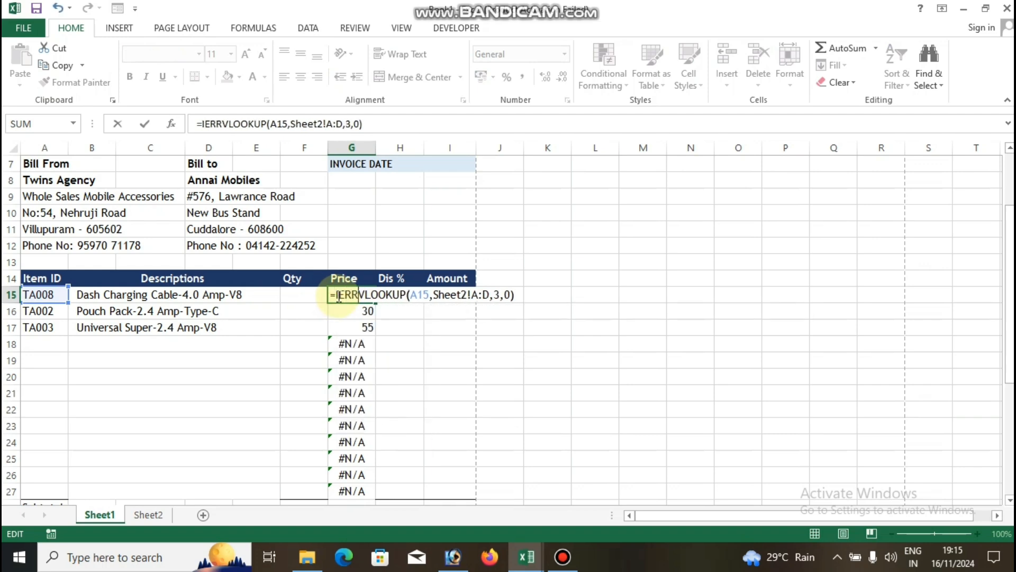
pyautogui.press('BackSpace')
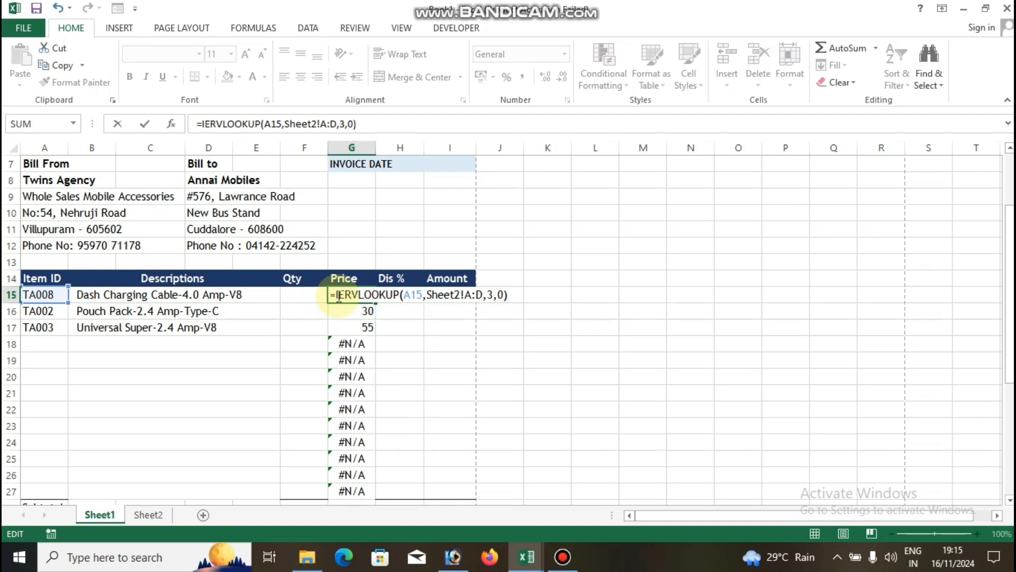
pyautogui.press('BackSpace')
pyautogui.press('BackSpace')
pyautogui.write('FERROR')
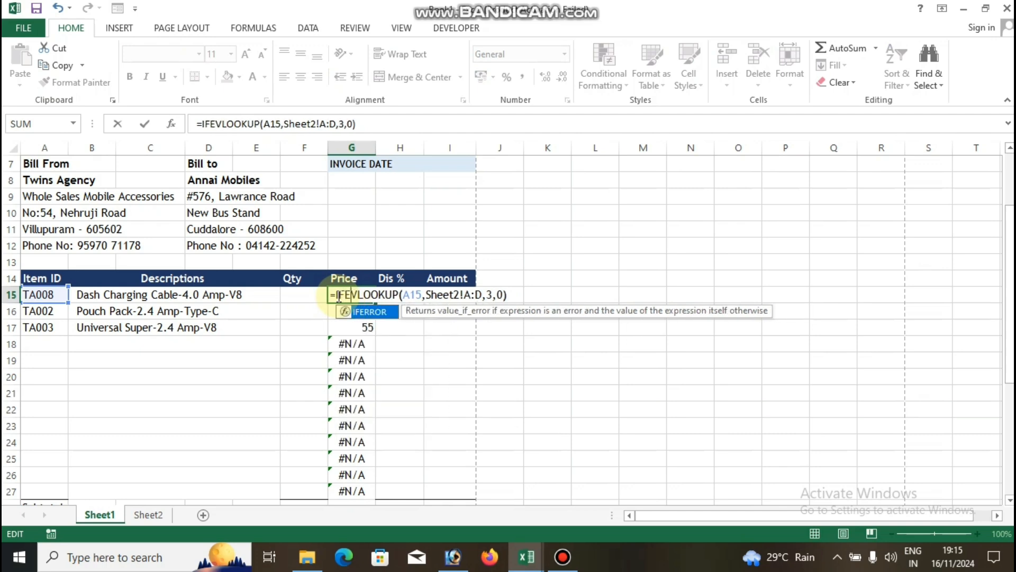
pyautogui.write('(')
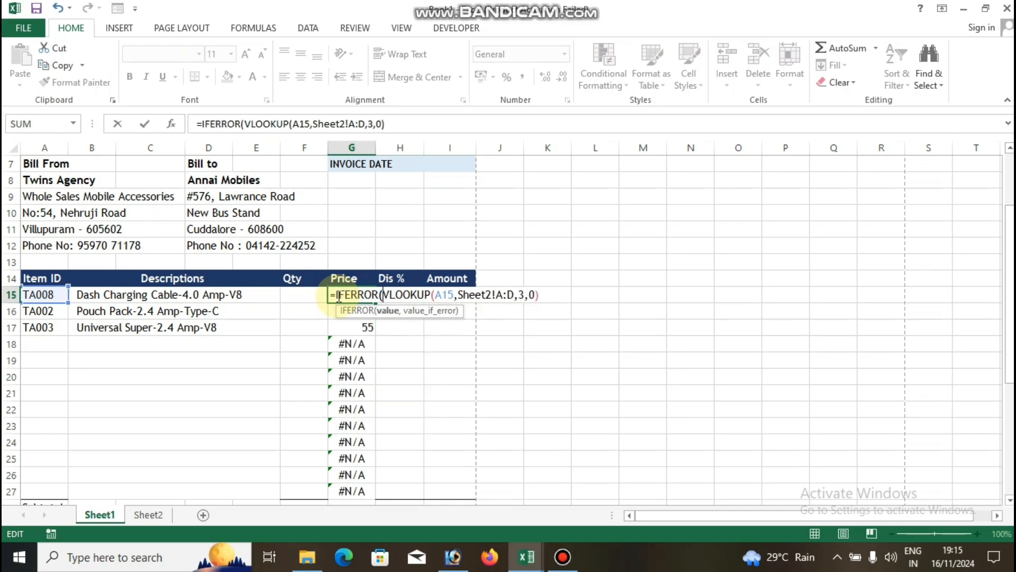
pyautogui.click(444, 126)
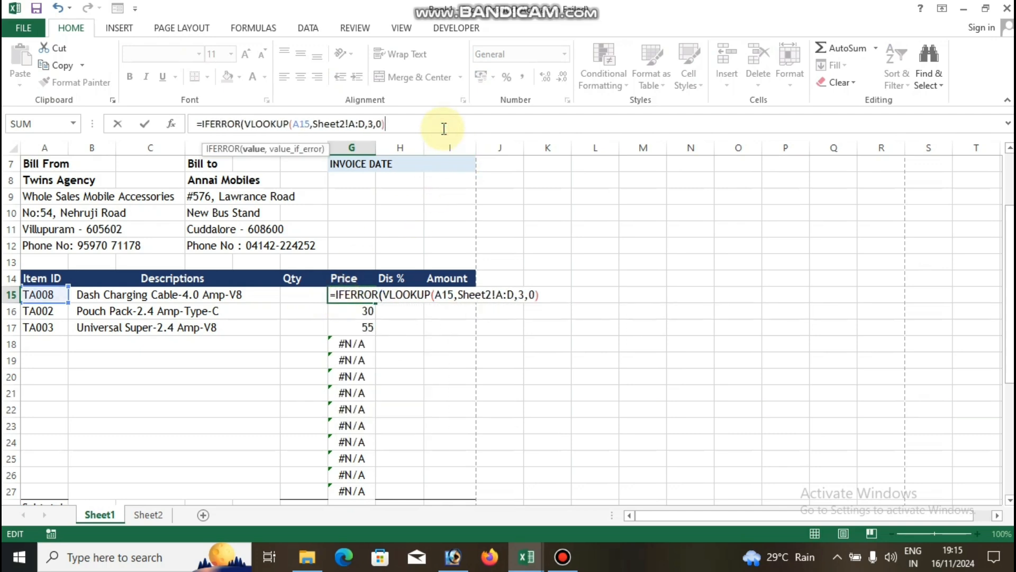
pyautogui.write('," ")')
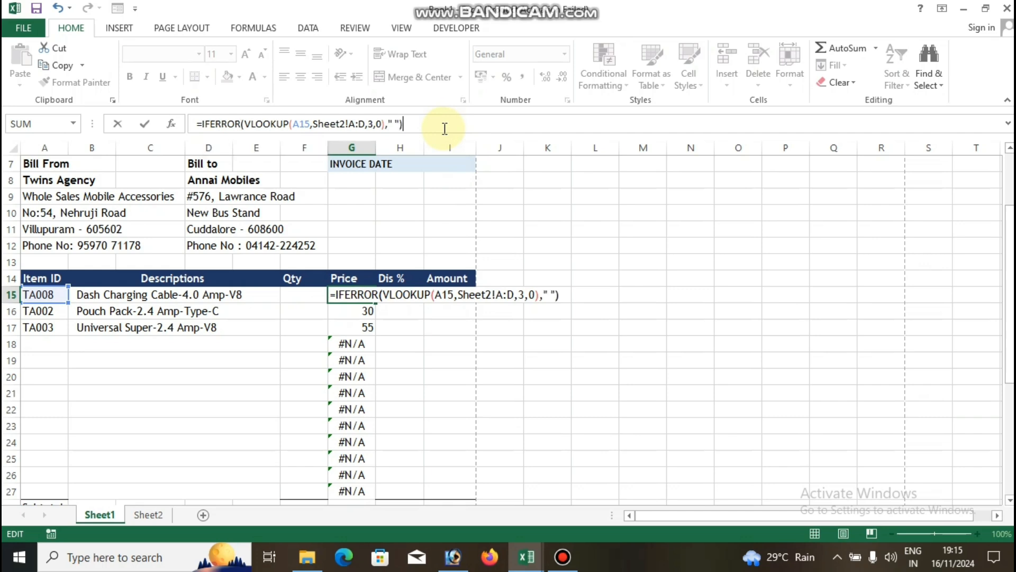
pyautogui.press('Return')
# - Fill the IFERROR price formula from G15 down to G27 and check the cells in the empty item rows
pyautogui.click(371, 295)
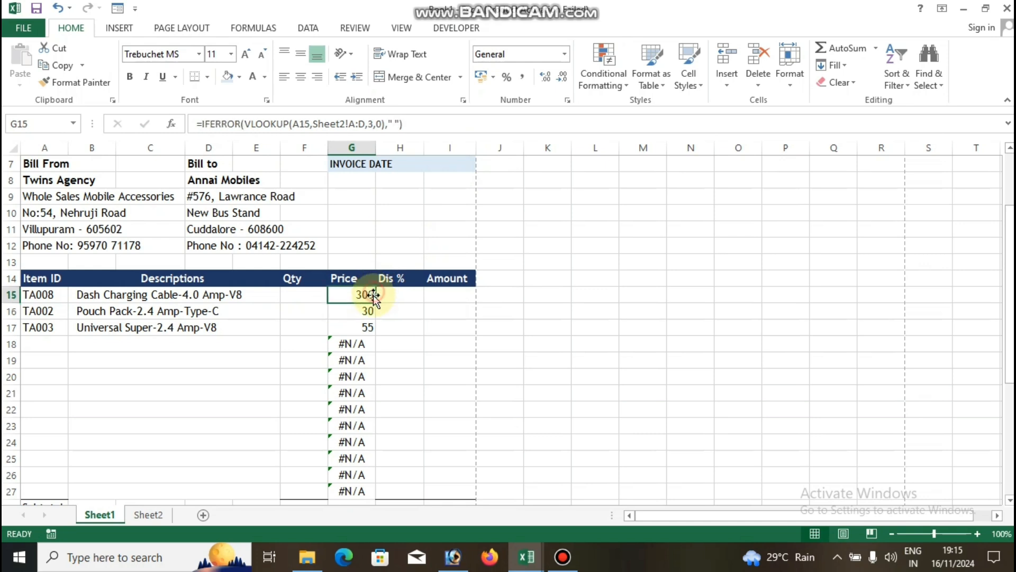
pyautogui.moveTo(378, 301); pyautogui.dragTo(386, 494)
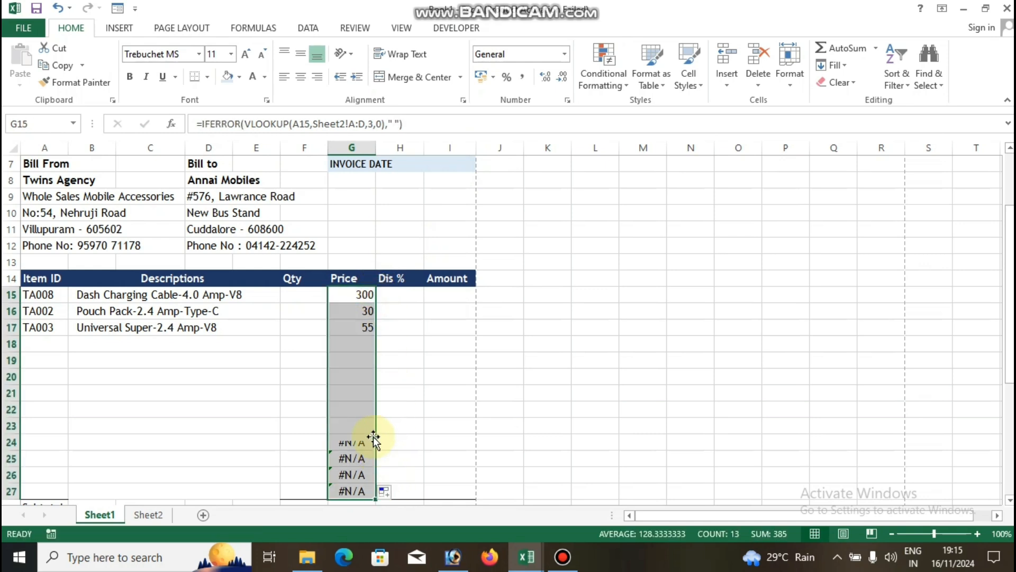
pyautogui.click(355, 345)
pyautogui.click(356, 371)
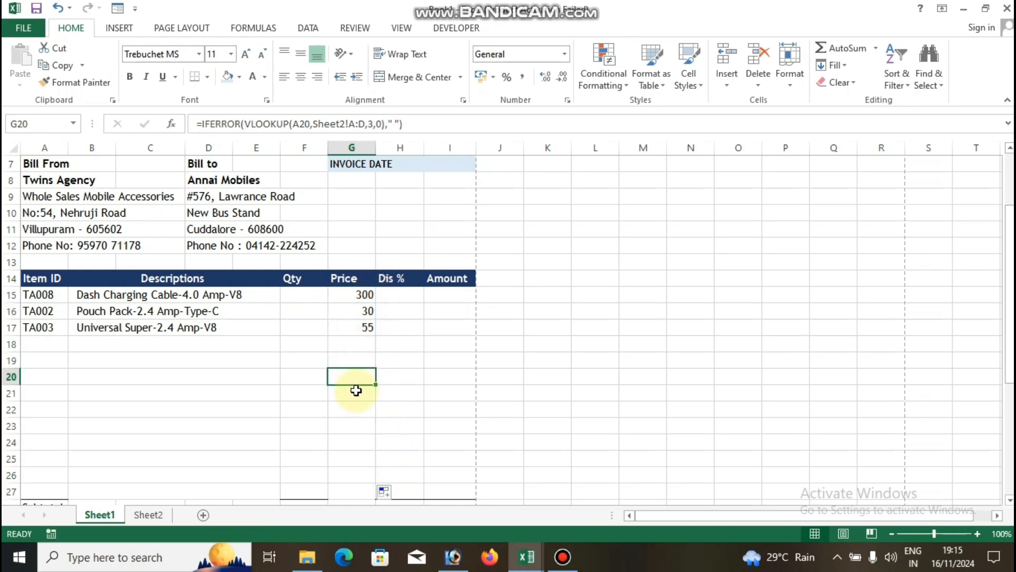
pyautogui.click(356, 391)
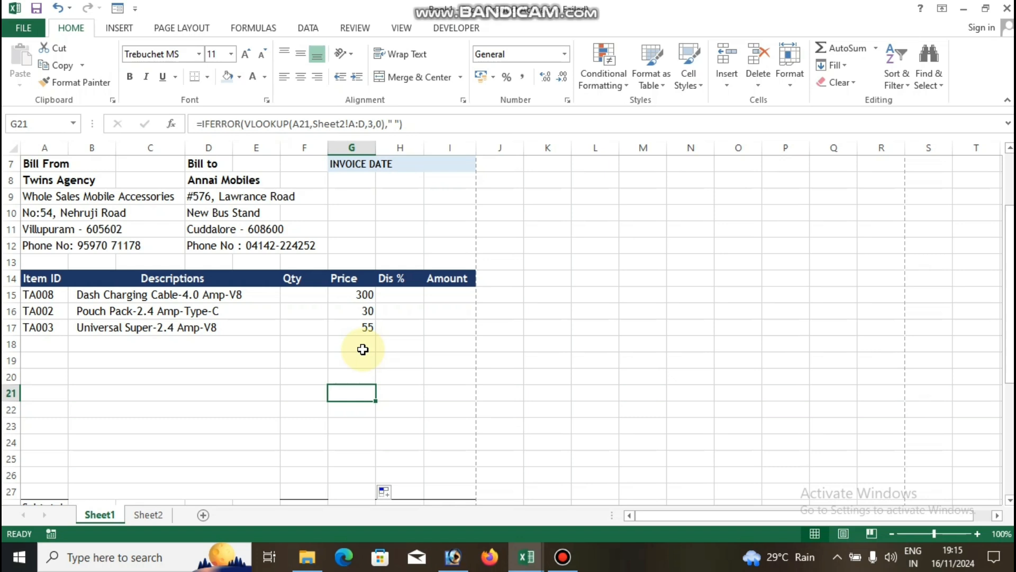
pyautogui.click(363, 347)
# - Enter item ID TA005 in A18 and check the looked-up description and price in that row
pyautogui.click(46, 342)
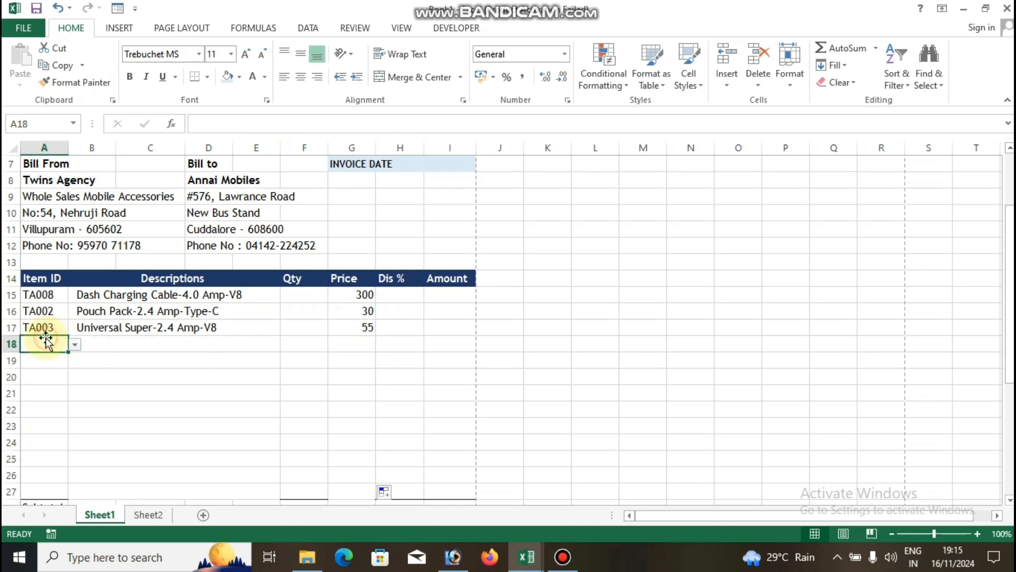
pyautogui.write('T')
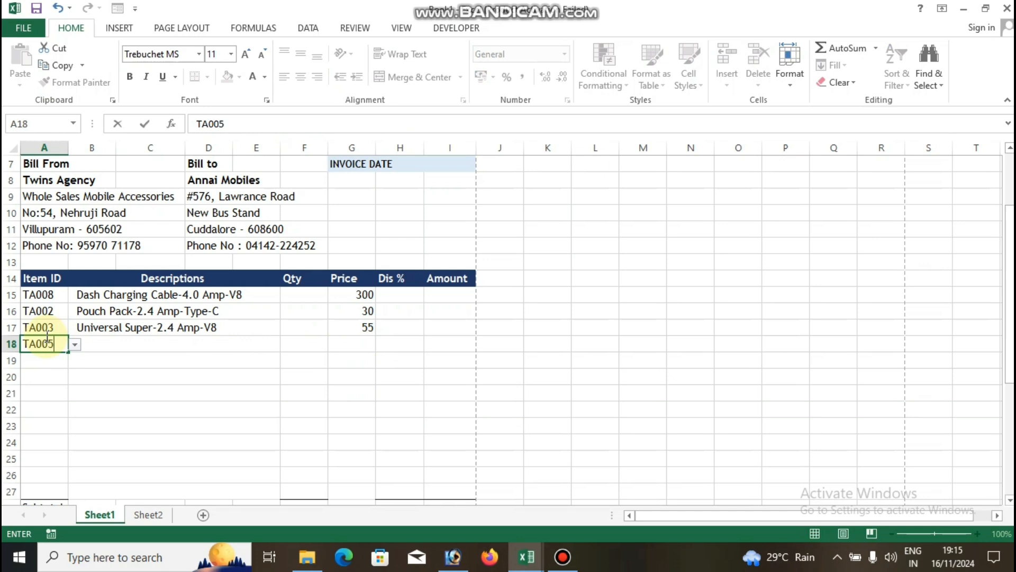
pyautogui.write('A005')
pyautogui.press('Tab')
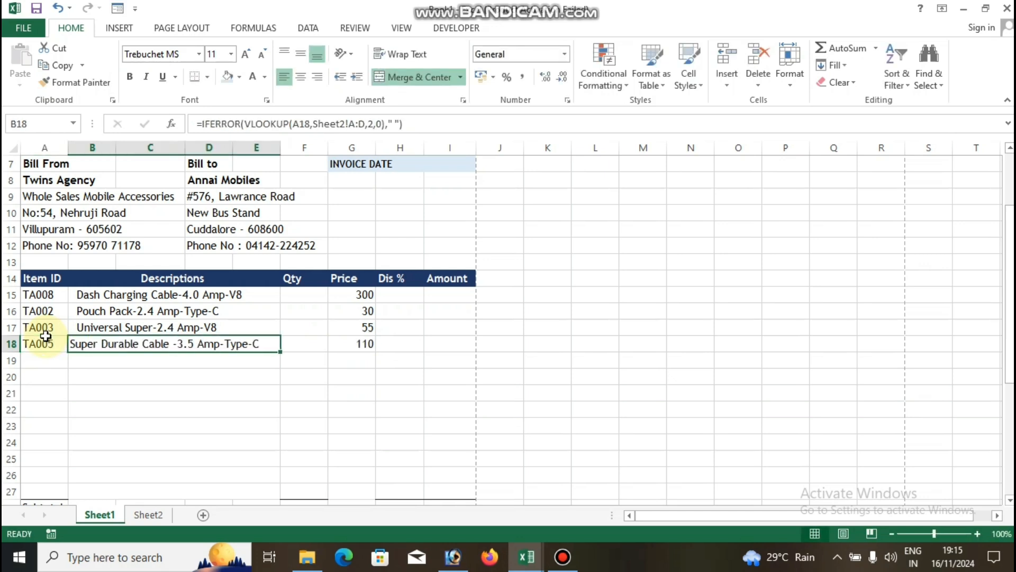
pyautogui.press('Tab')
pyautogui.press('Tab')
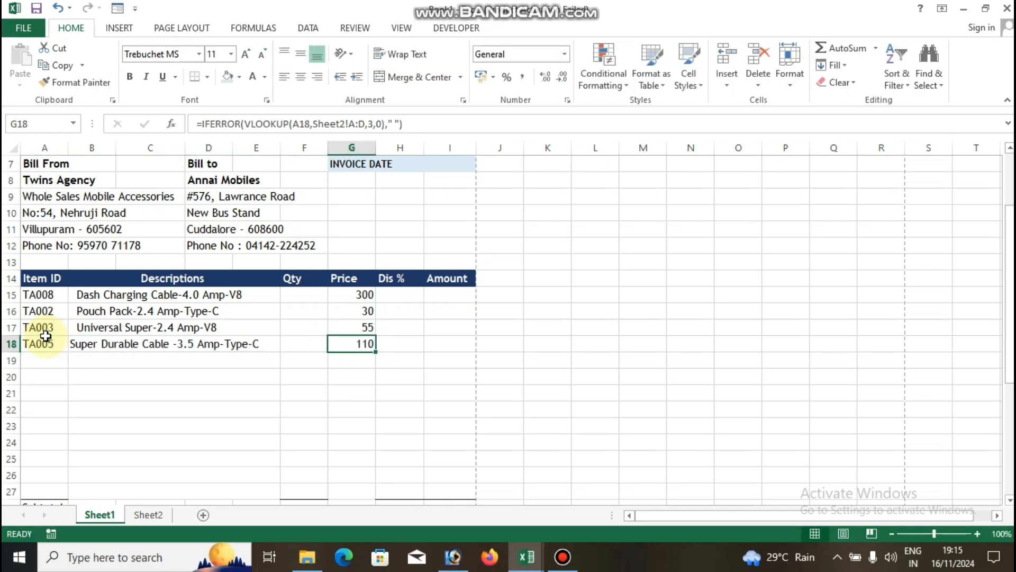
pyautogui.press('Tab')
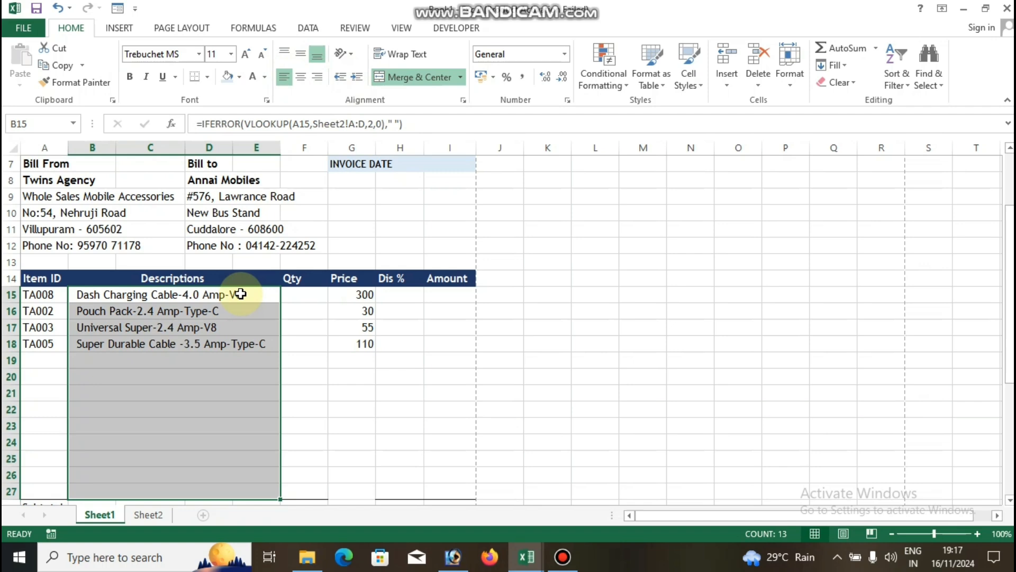
pyautogui.click(243, 340)
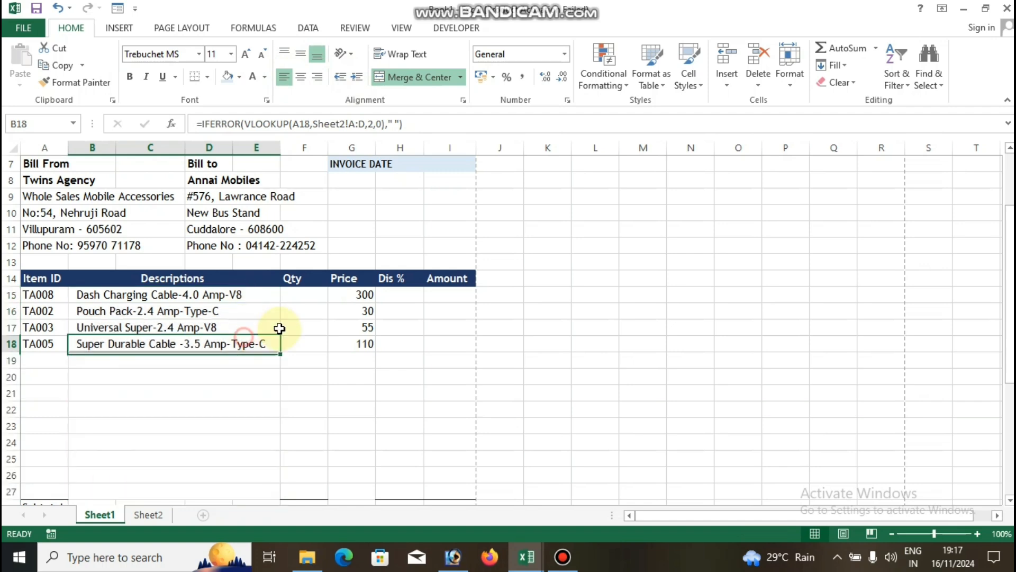
pyautogui.click(155, 283)
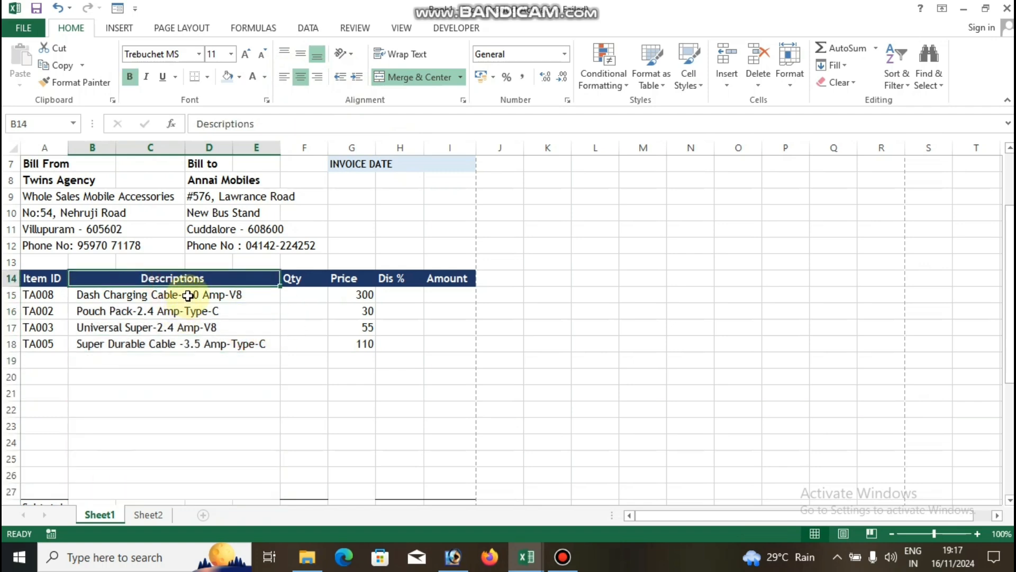
pyautogui.click(188, 296)
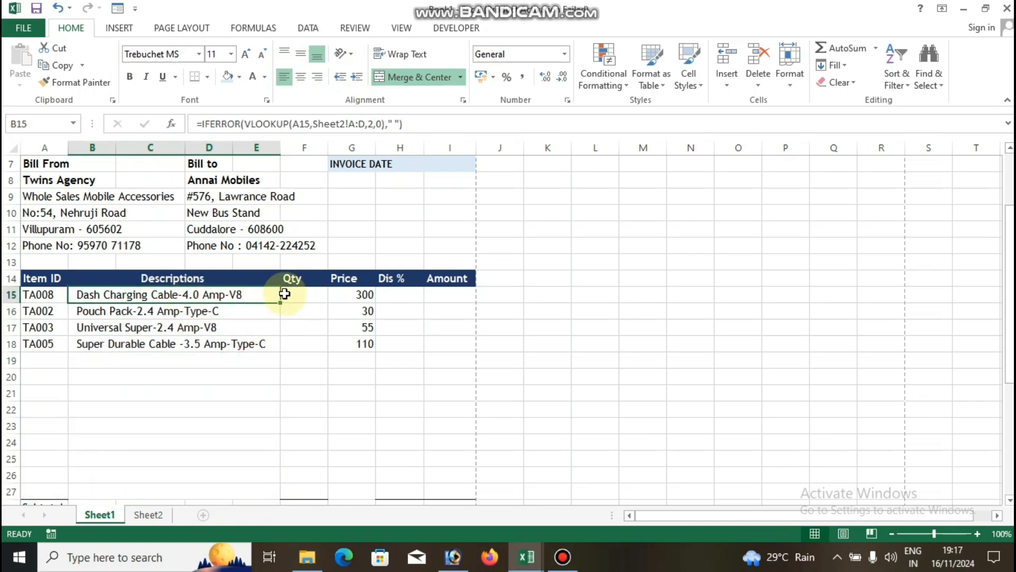
# - Look up the first item's discount in H15 from Sheet2 by its item ID with =VLOOKUP(A15,Sheet2!A:D,4,0)
pyautogui.click(341, 293)
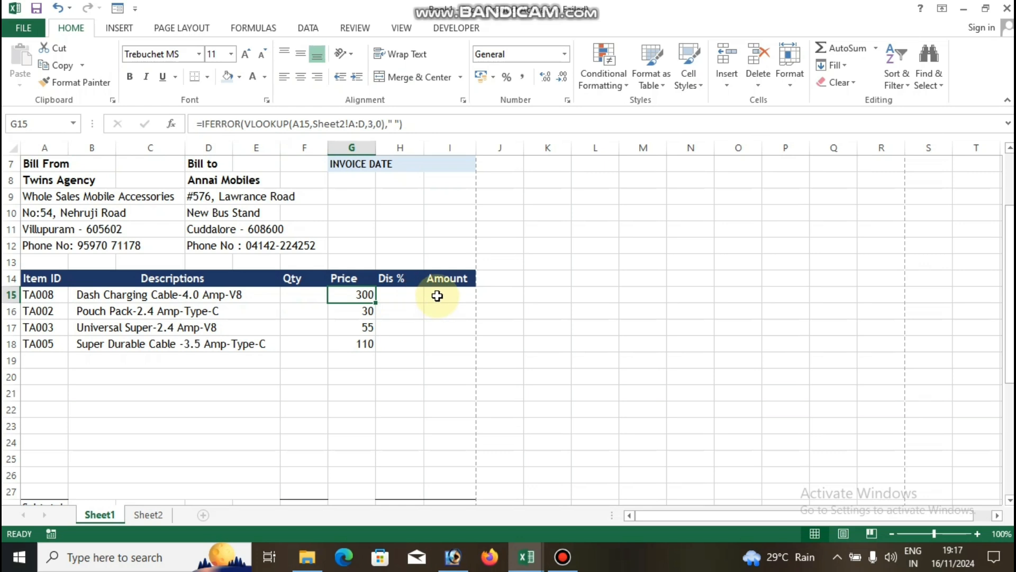
pyautogui.click(404, 293)
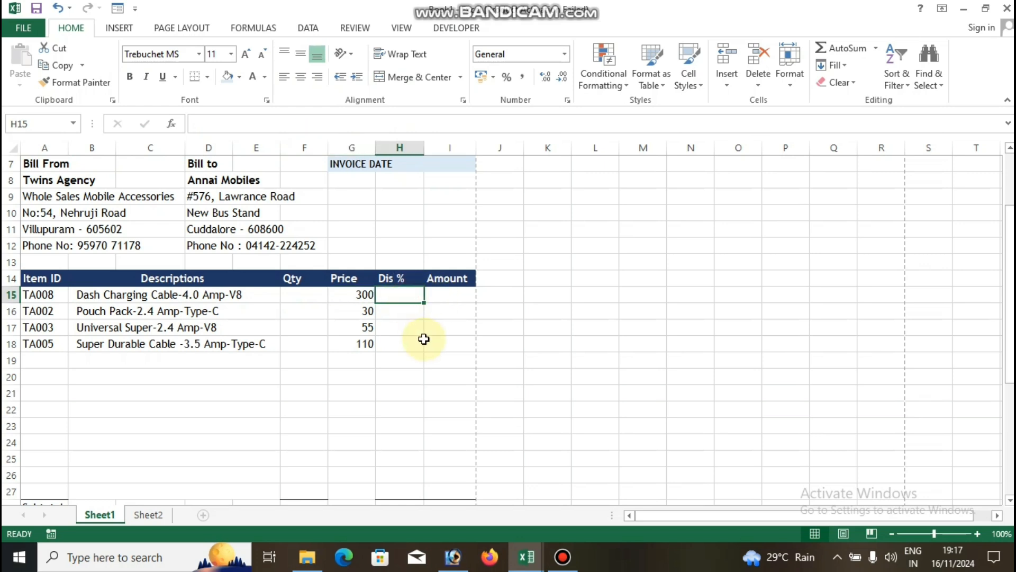
pyautogui.write('=VLOO')
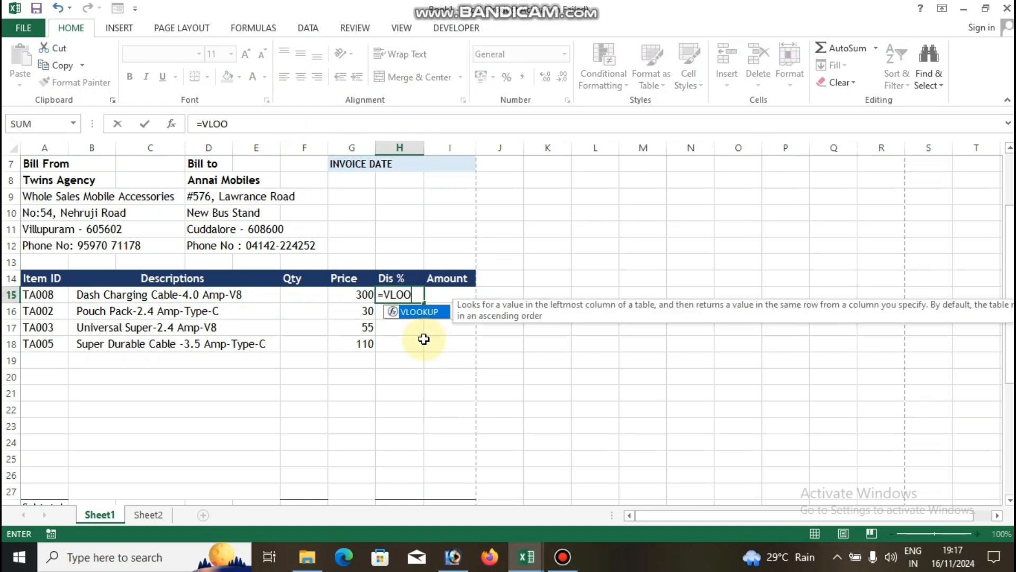
pyautogui.write('KUP(')
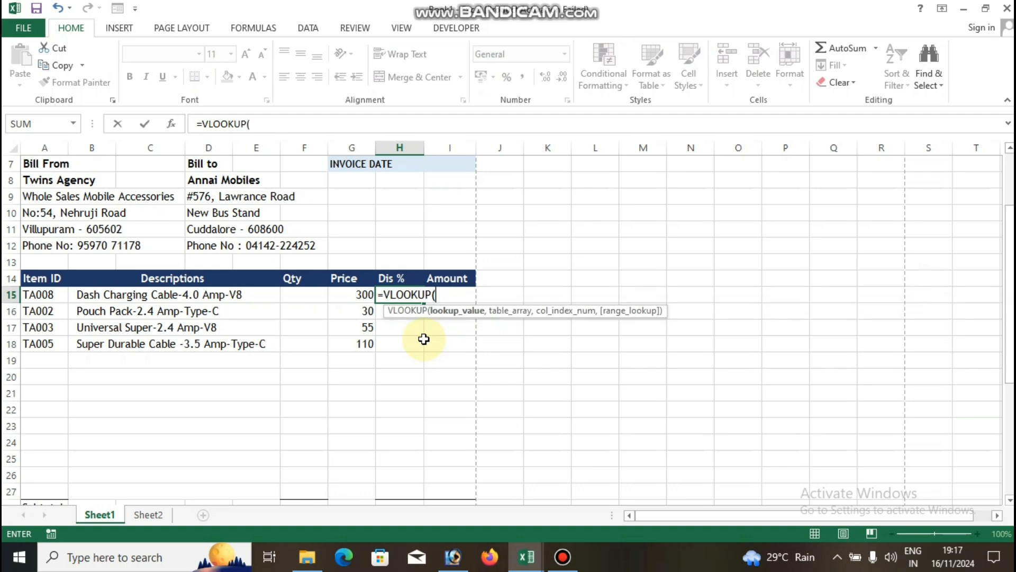
pyautogui.click(38, 291)
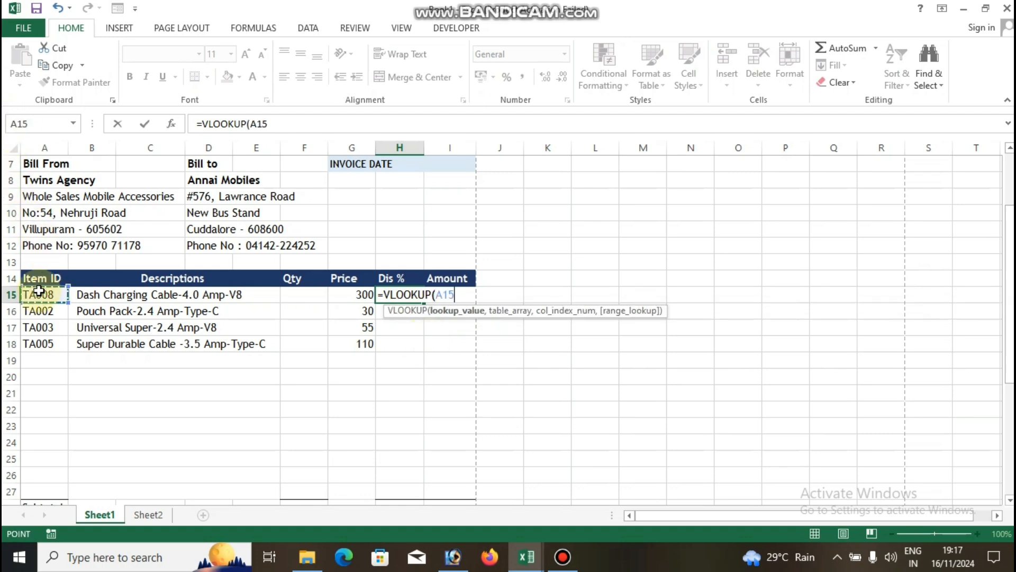
pyautogui.write(',')
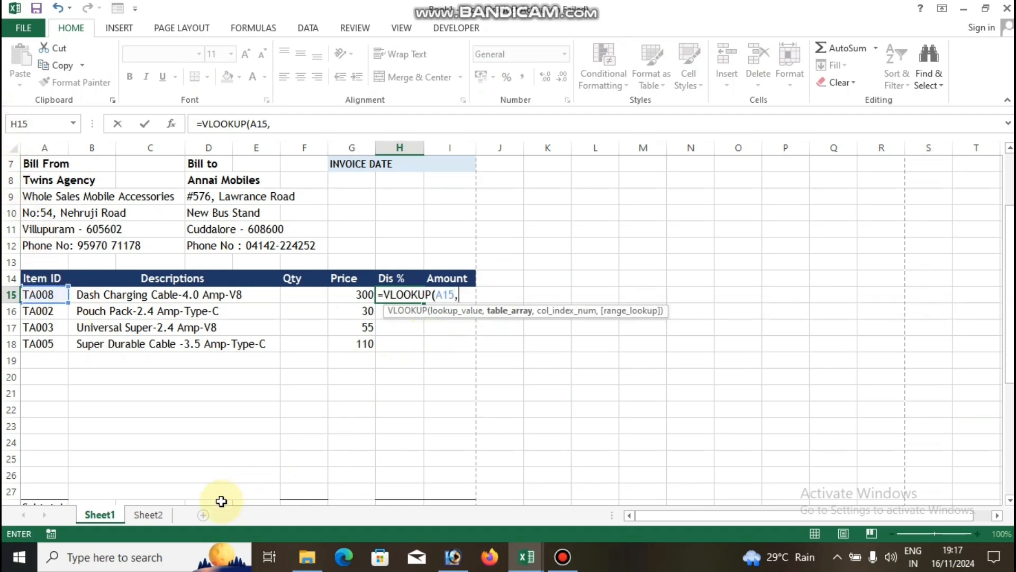
pyautogui.click(149, 515)
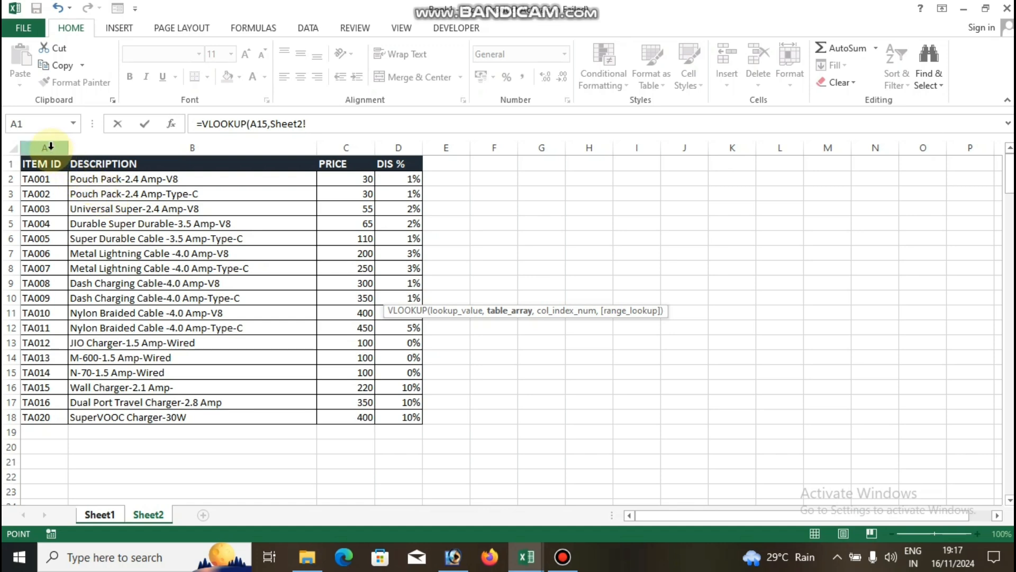
pyautogui.moveTo(47, 147); pyautogui.dragTo(383, 146)
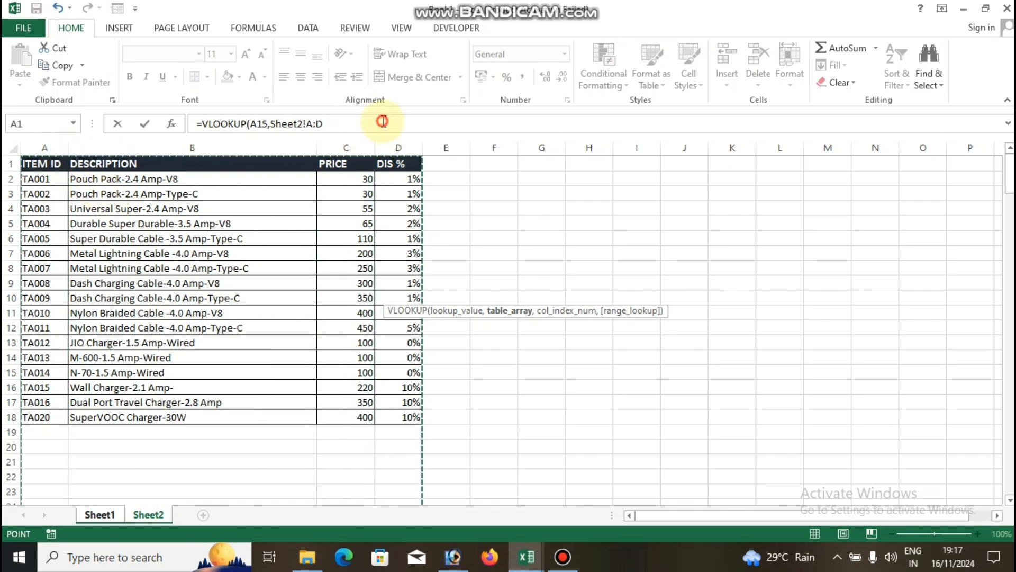
pyautogui.click(384, 123)
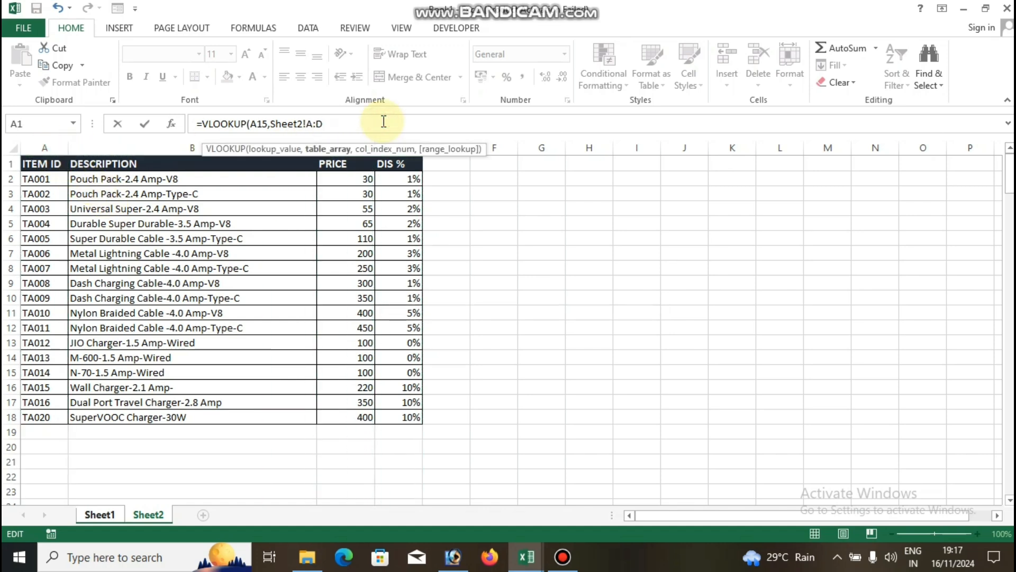
pyautogui.write(',4')
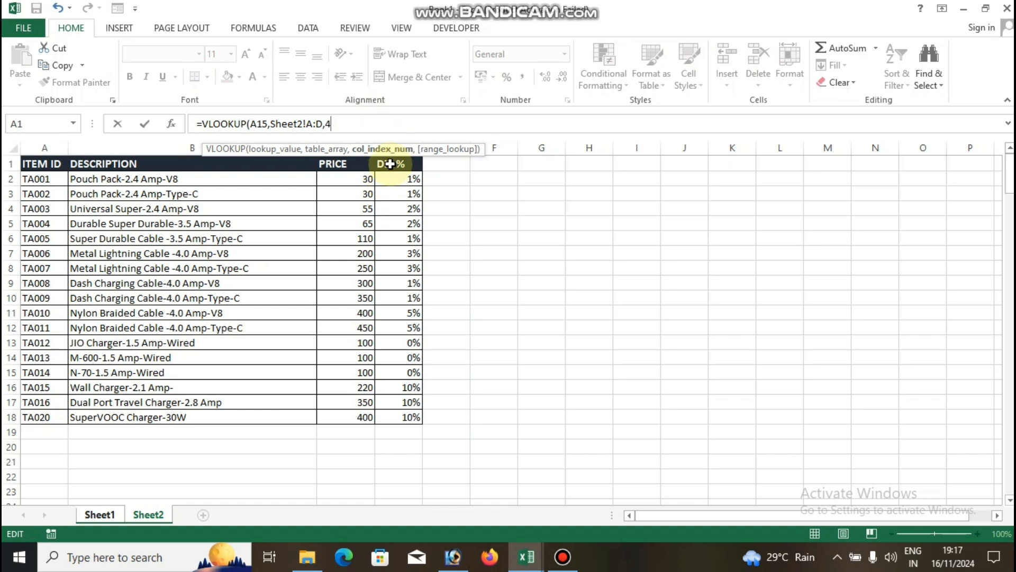
pyautogui.write(',0')
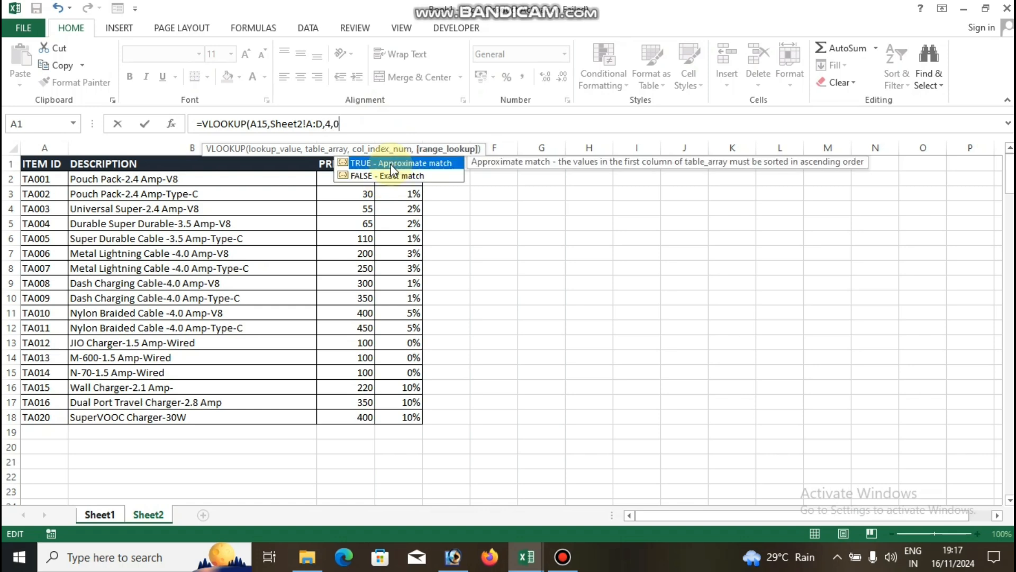
pyautogui.write(')')
pyautogui.press('Return')
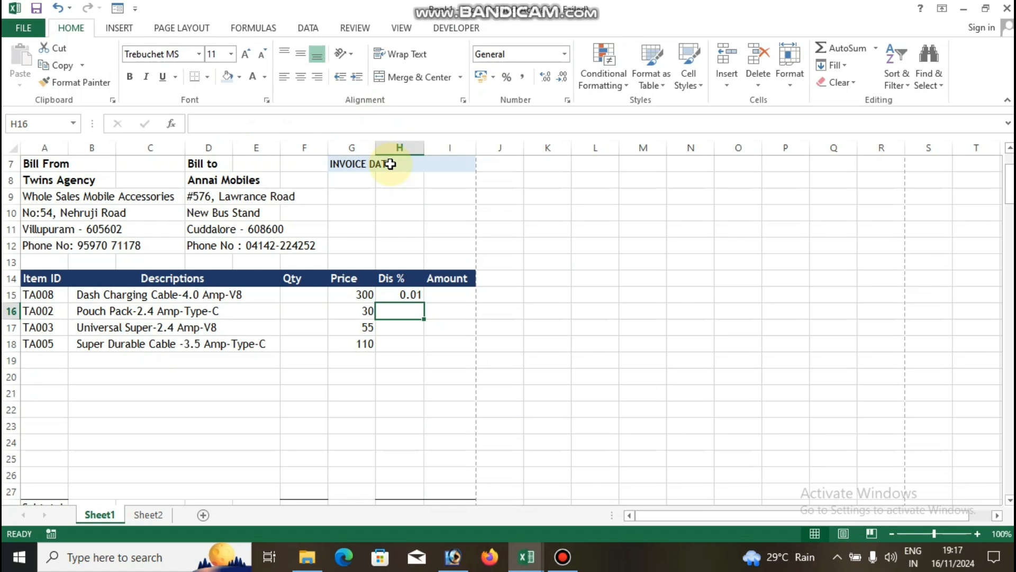
# - Wrap the H15 discount lookup in IFERROR with a blank fallback: =IFERROR(VLOOKUP(A15,Sheet2!A:D,4,0)," ")
pyautogui.doubleClick(416, 294)
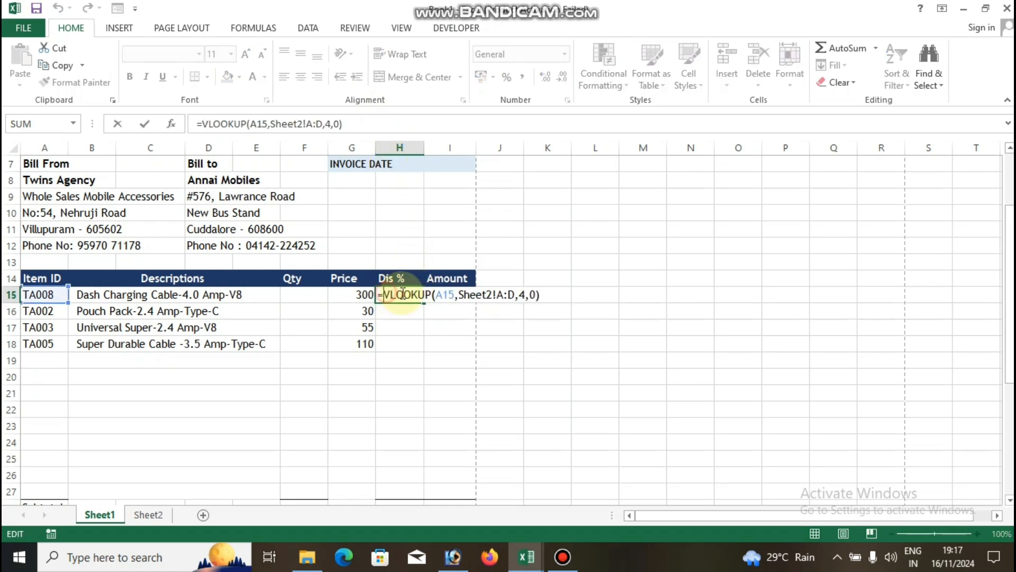
pyautogui.write('IFERROR')
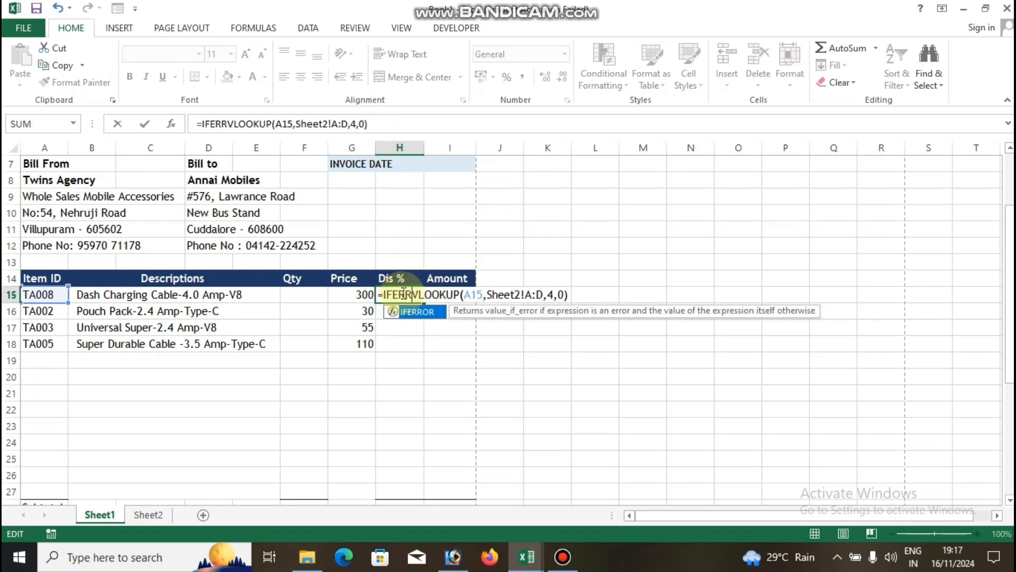
pyautogui.write('(')
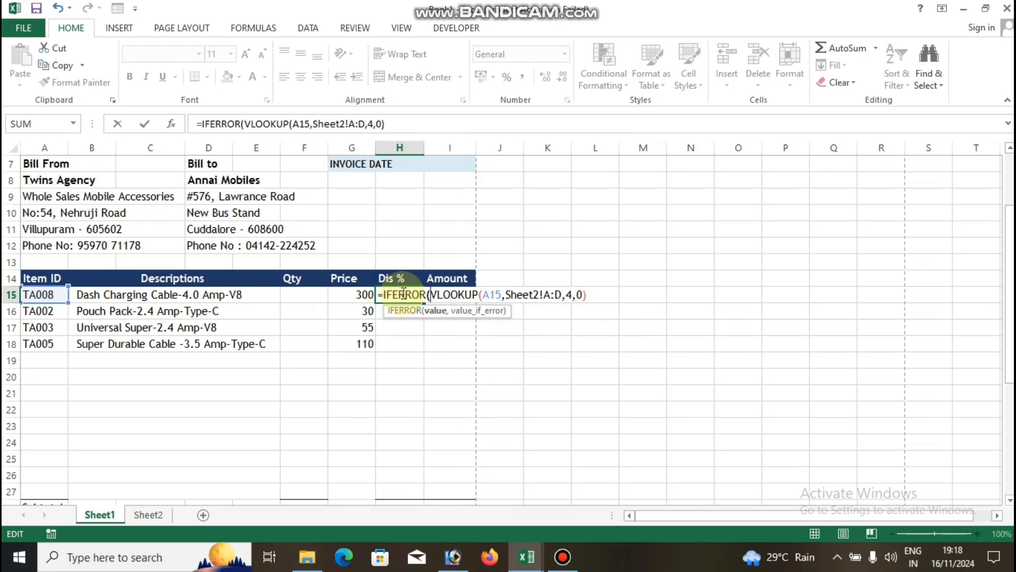
pyautogui.click(411, 126)
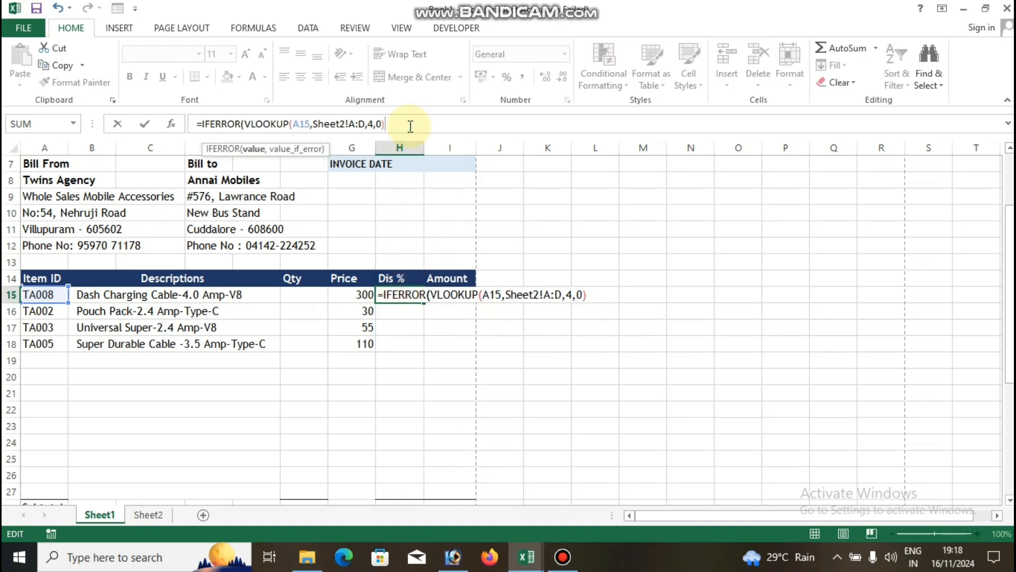
pyautogui.write('," ")')
pyautogui.press('Return')
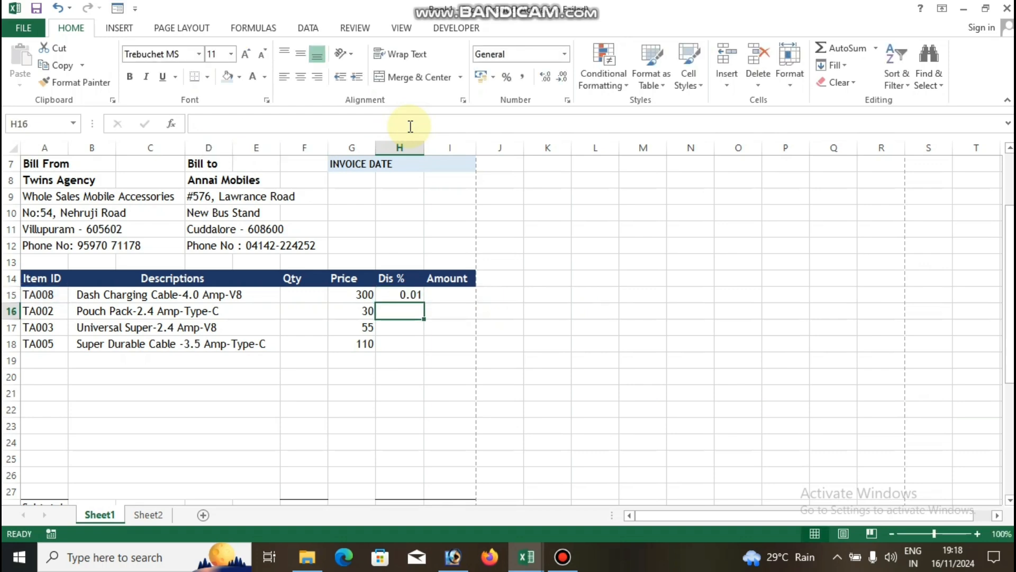
# - Fill the IFERROR discount formula from H15 down to H27 and format those cells as percentages
pyautogui.click(415, 294)
pyautogui.moveTo(423, 301); pyautogui.dragTo(420, 433)
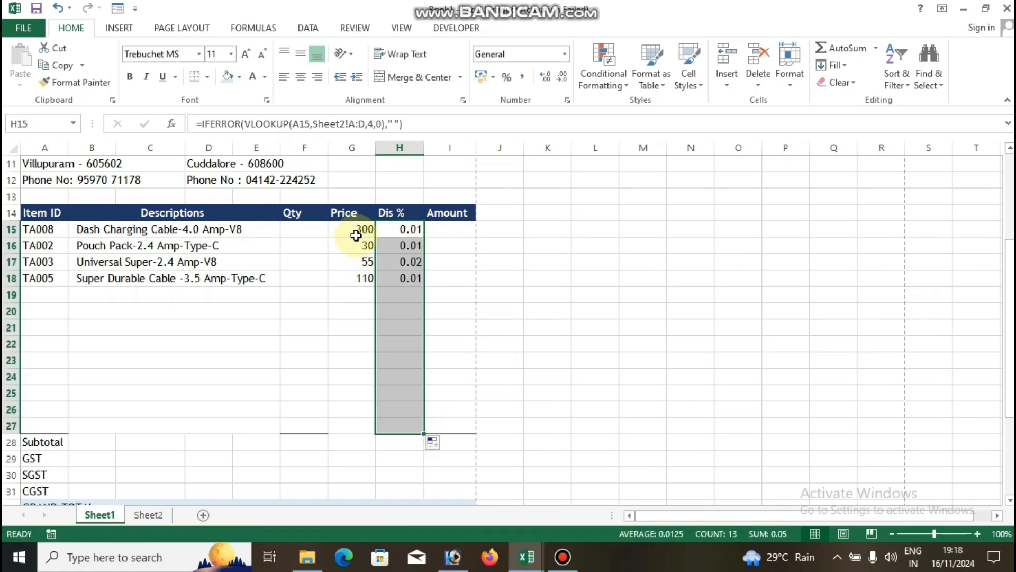
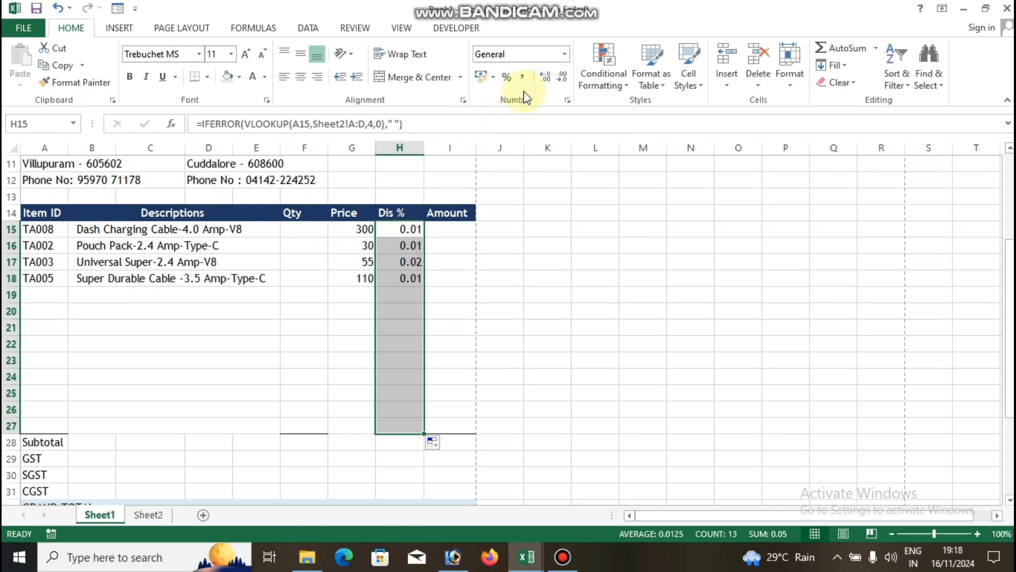
pyautogui.click(508, 79)
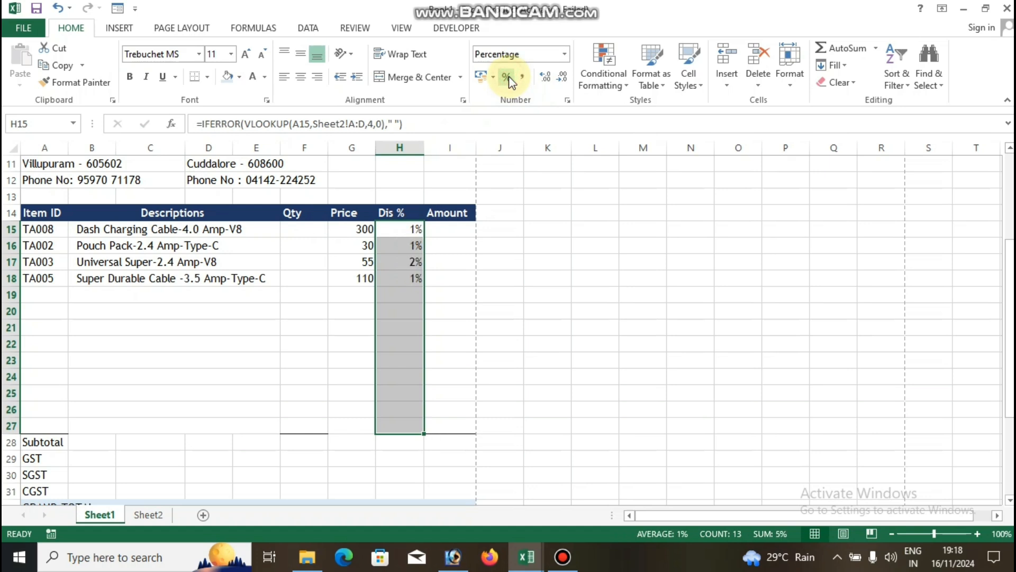
# - Examine the Qty, Price and Amount cells in row 15 to identify the inputs for the amount calculation
pyautogui.click(437, 231)
pyautogui.scroll(1, 440, 233)
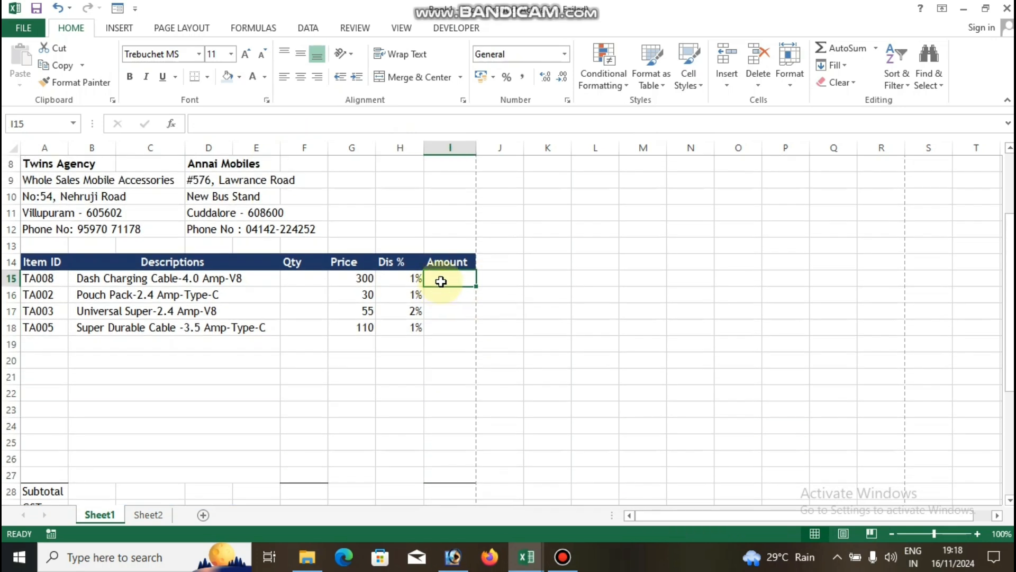
pyautogui.click(303, 281)
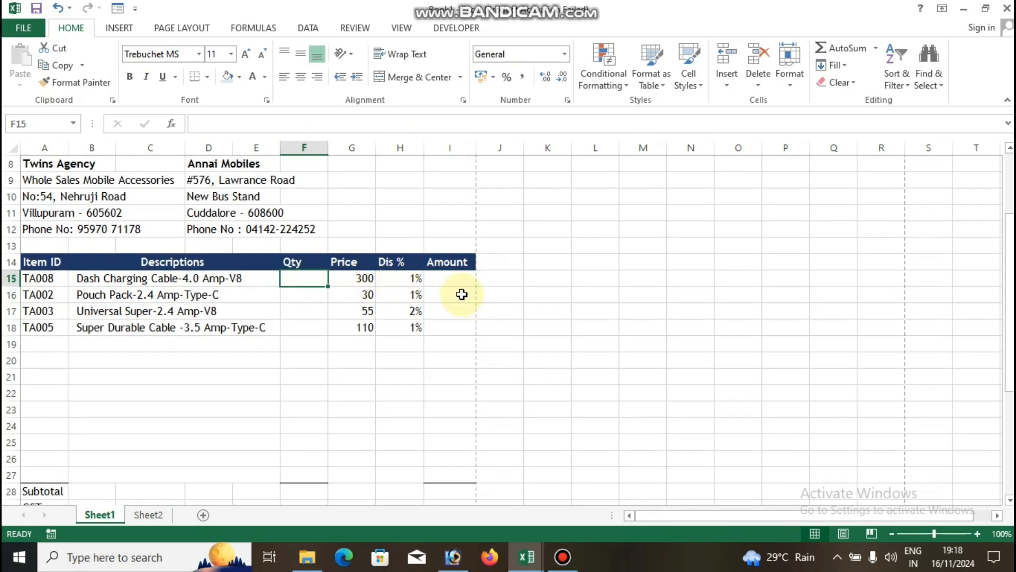
pyautogui.click(454, 279)
pyautogui.click(297, 277)
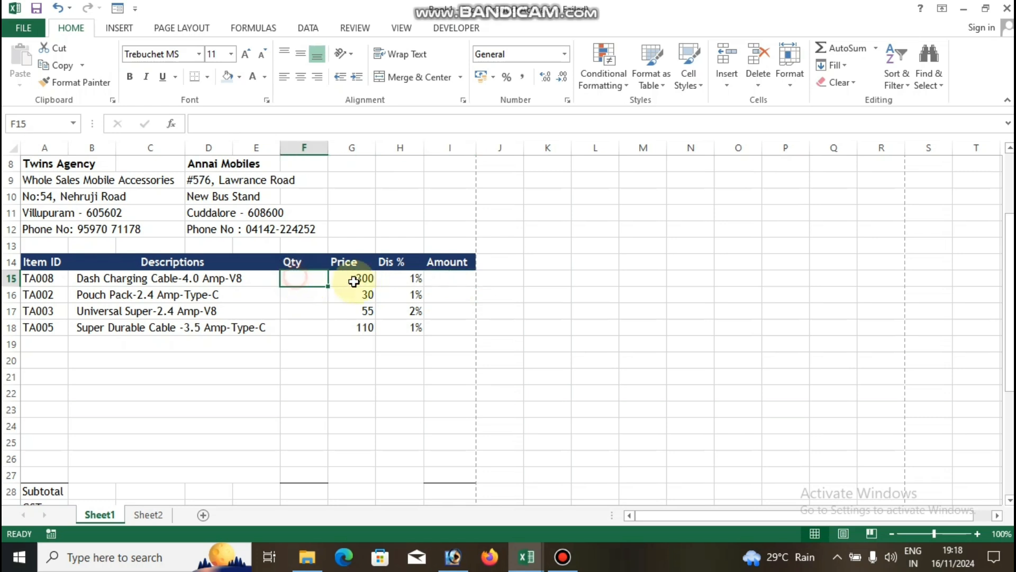
pyautogui.click(353, 279)
pyautogui.click(438, 278)
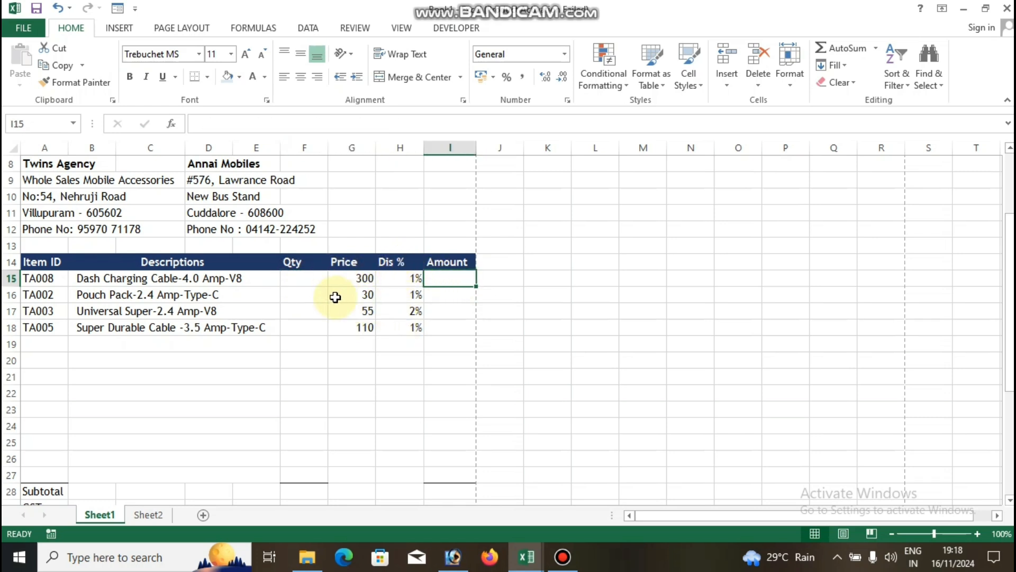
pyautogui.click(299, 279)
pyautogui.click(369, 277)
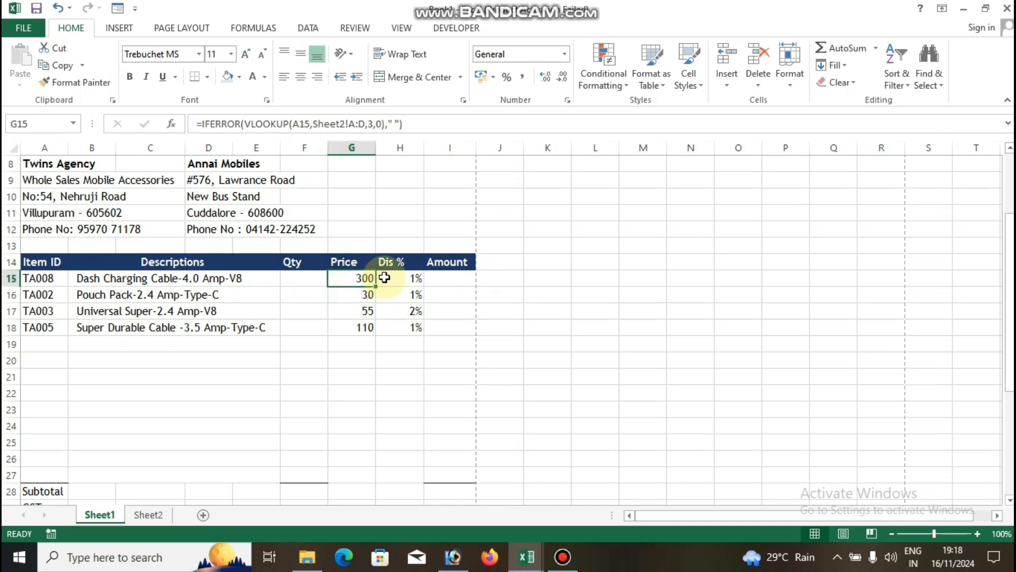
# - Calculate the first item's discounted amount in I15 with the formula =(F15*G15)-(F15*G15*H15)
pyautogui.click(460, 277)
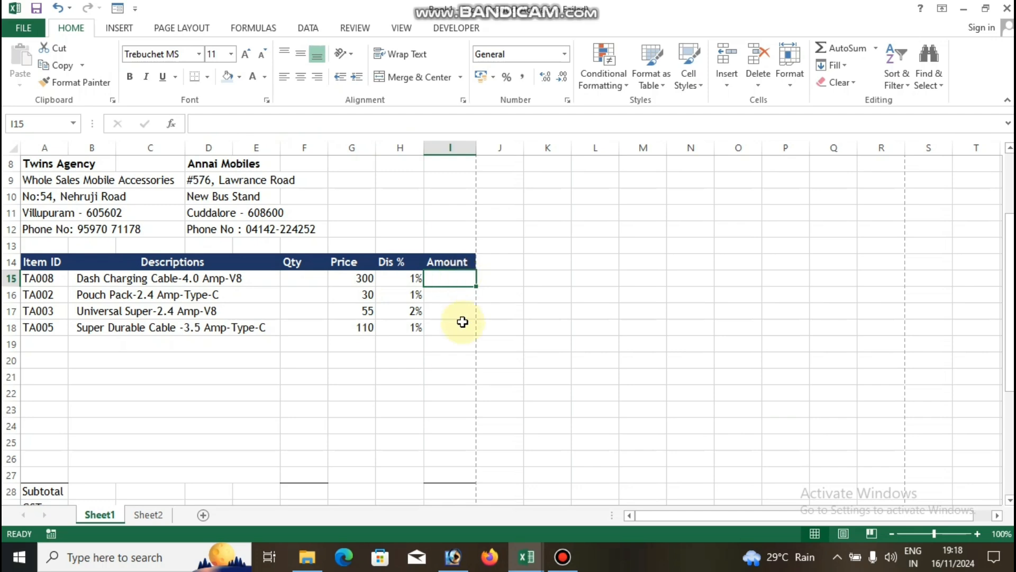
pyautogui.scroll(2, 460, 319)
pyautogui.scroll(1, 462, 322)
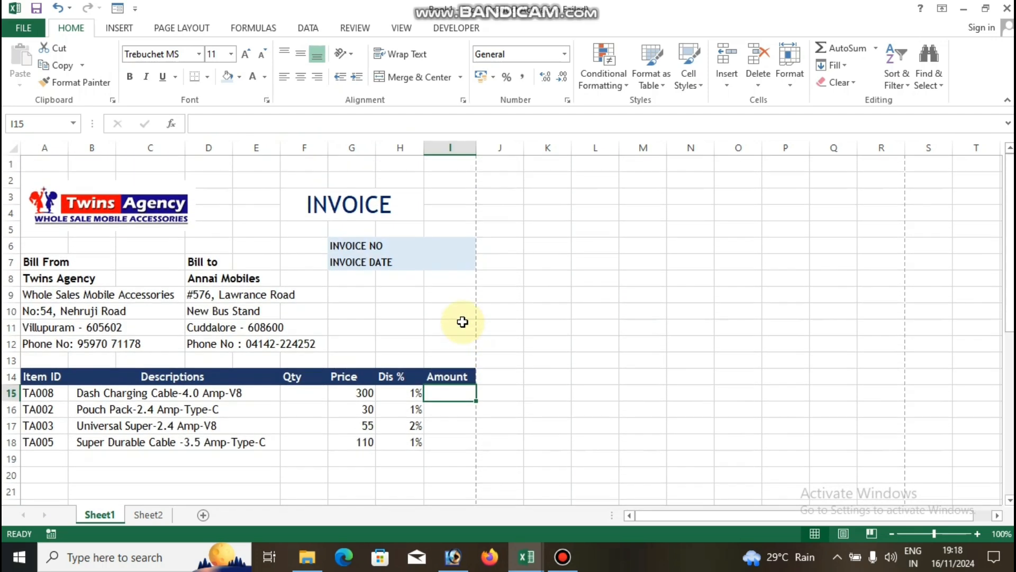
pyautogui.write('=')
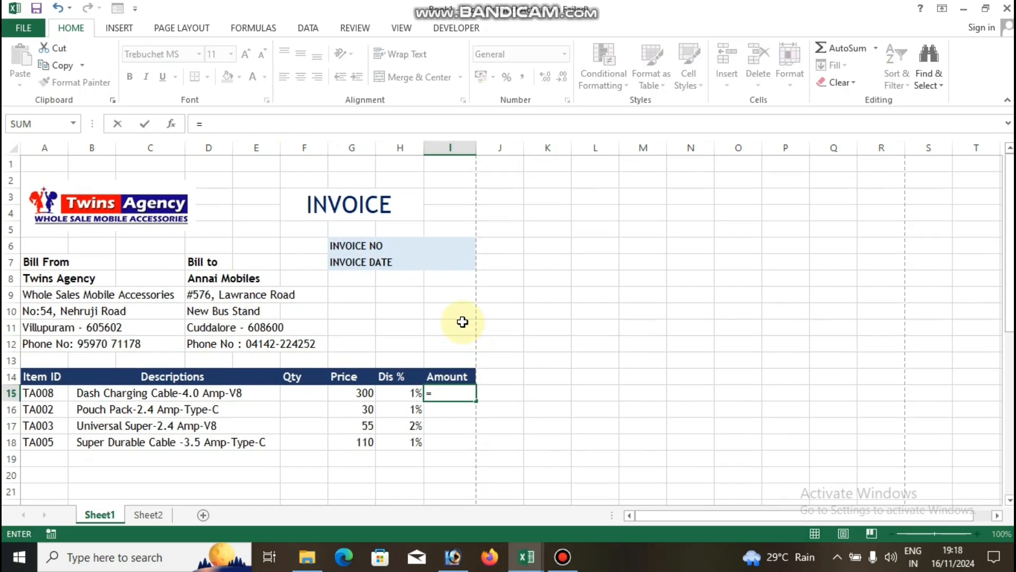
pyautogui.write('(')
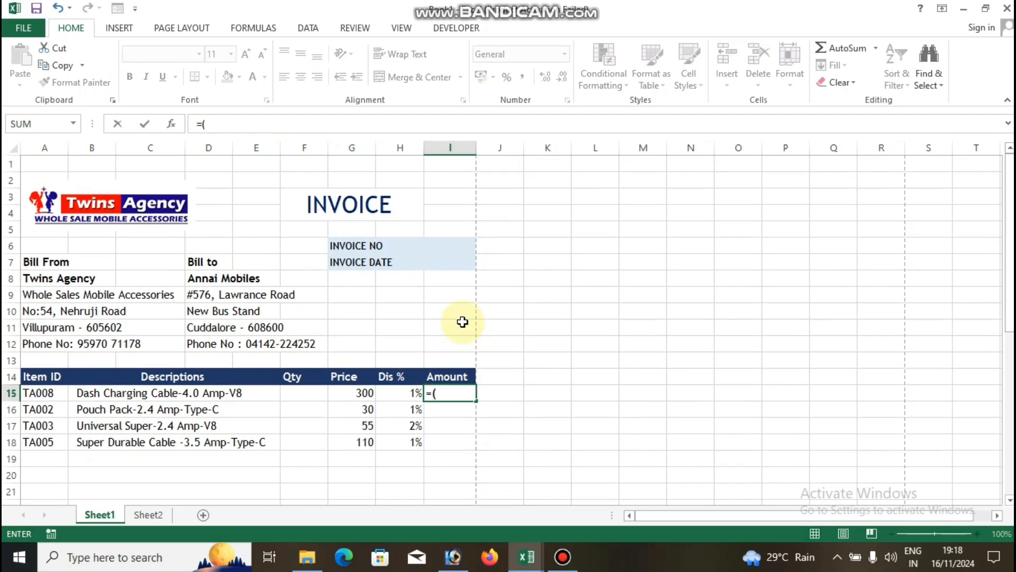
pyautogui.click(315, 391)
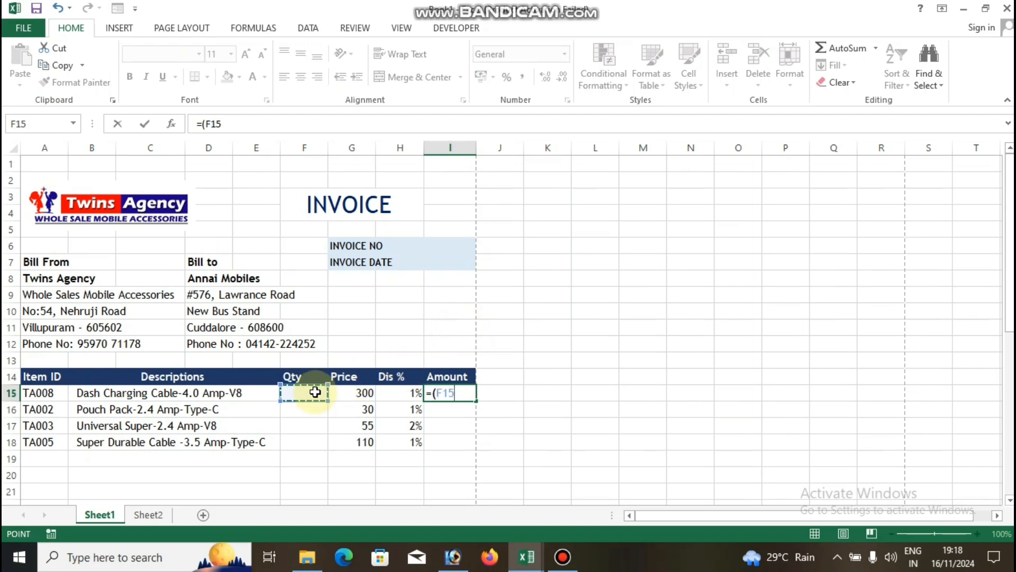
pyautogui.write('*')
pyautogui.click(360, 393)
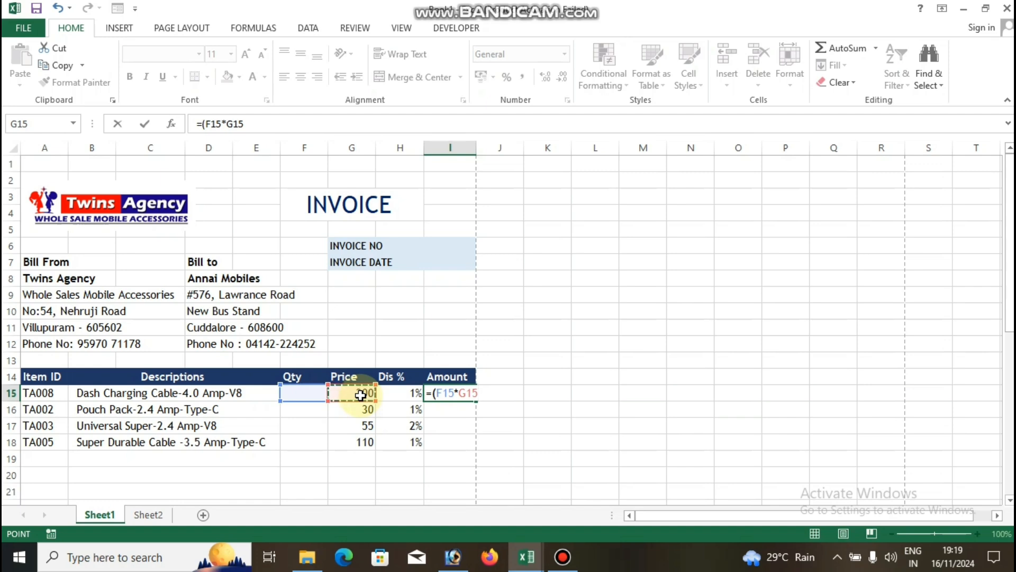
pyautogui.write(')-(')
pyautogui.click(313, 392)
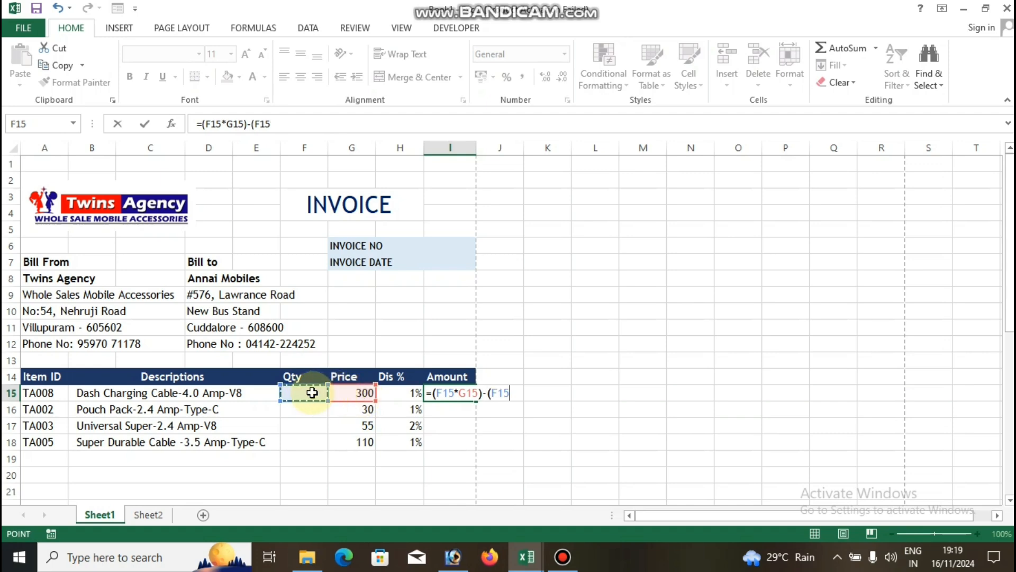
pyautogui.write('*')
pyautogui.click(347, 397)
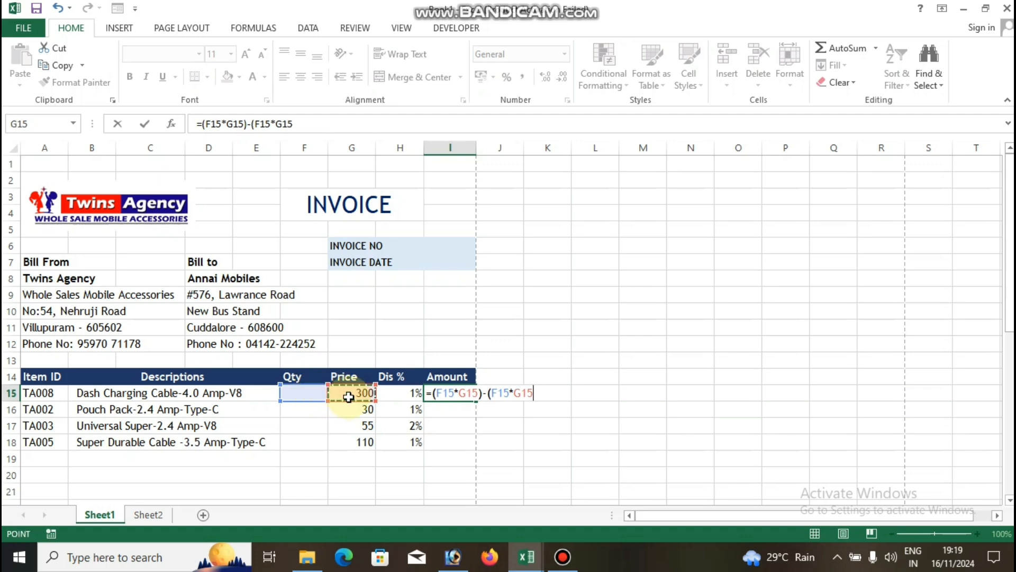
pyautogui.write('*')
pyautogui.click(403, 391)
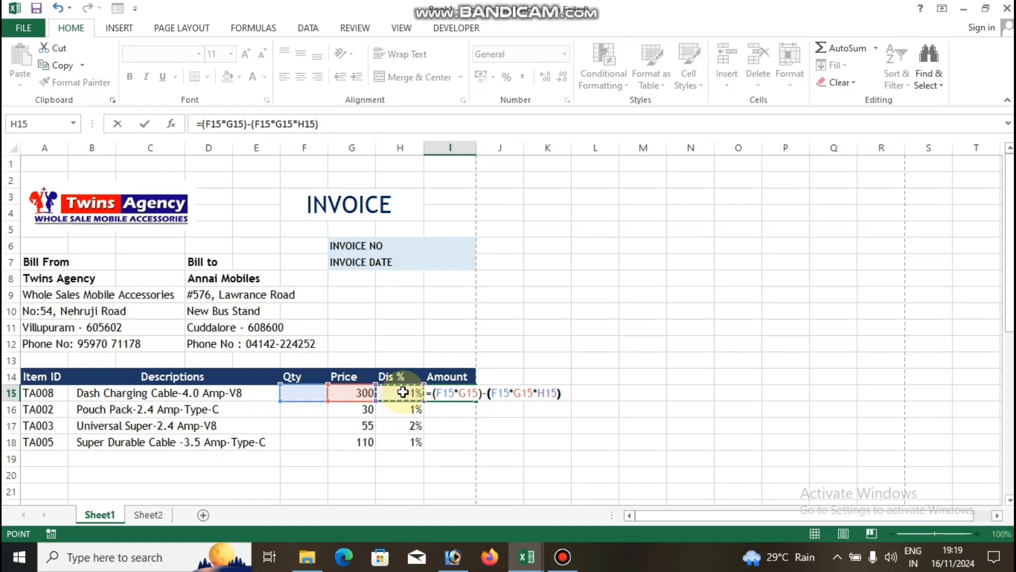
pyautogui.write(')')
pyautogui.press('Return')
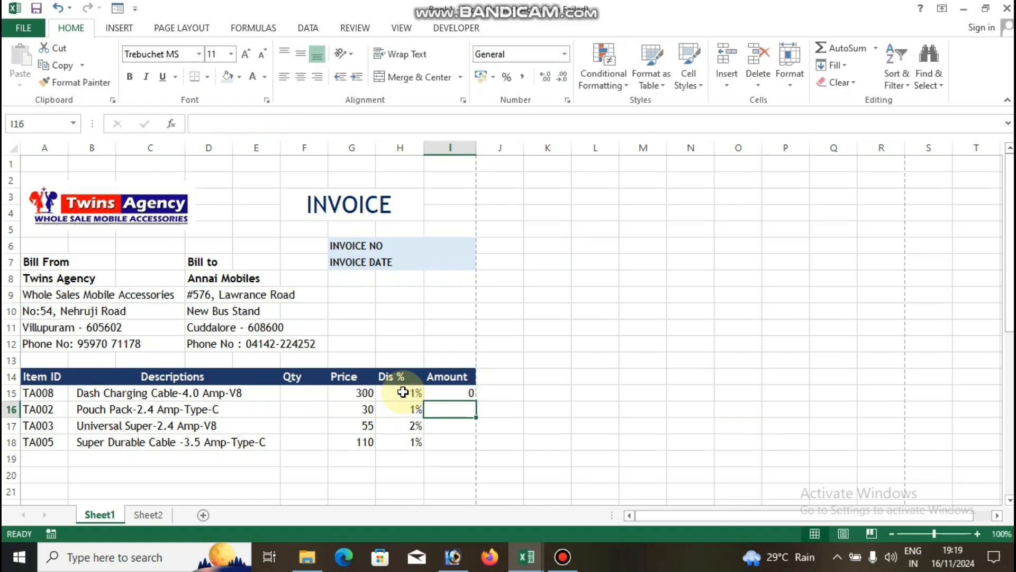
# - Enter a quantity of 1 for the first item in F15
pyautogui.click(439, 391)
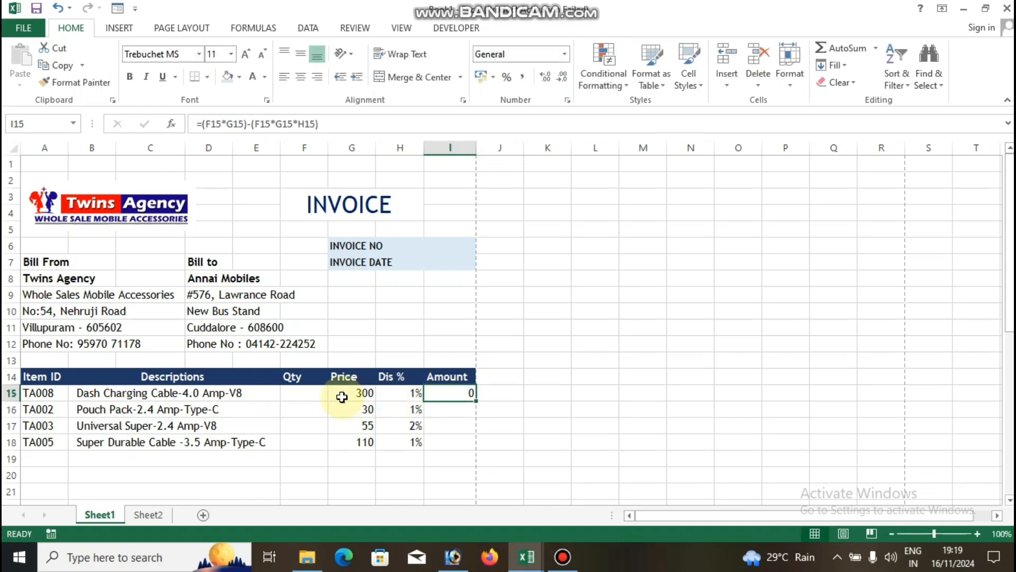
pyautogui.click(313, 392)
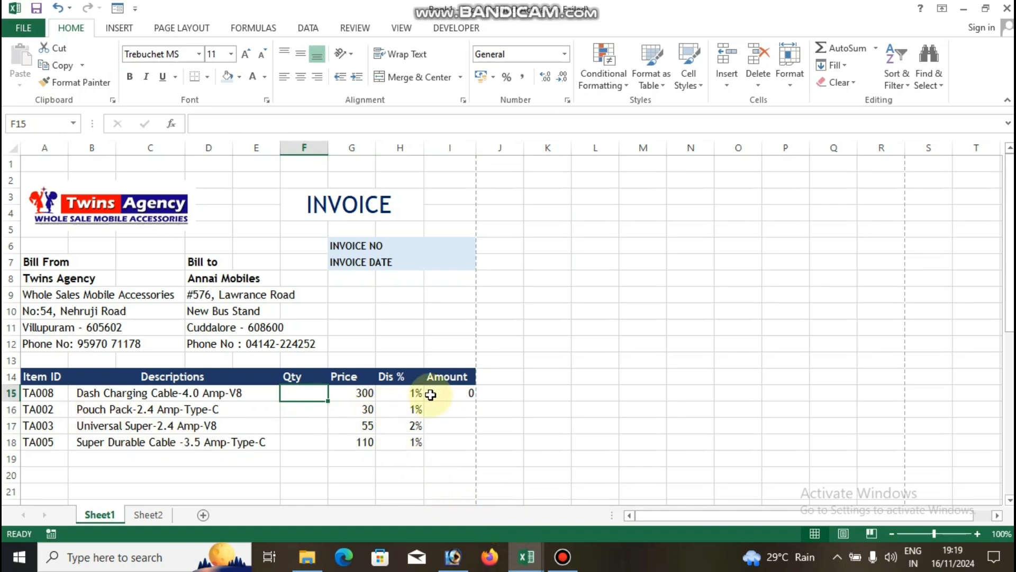
pyautogui.write('1')
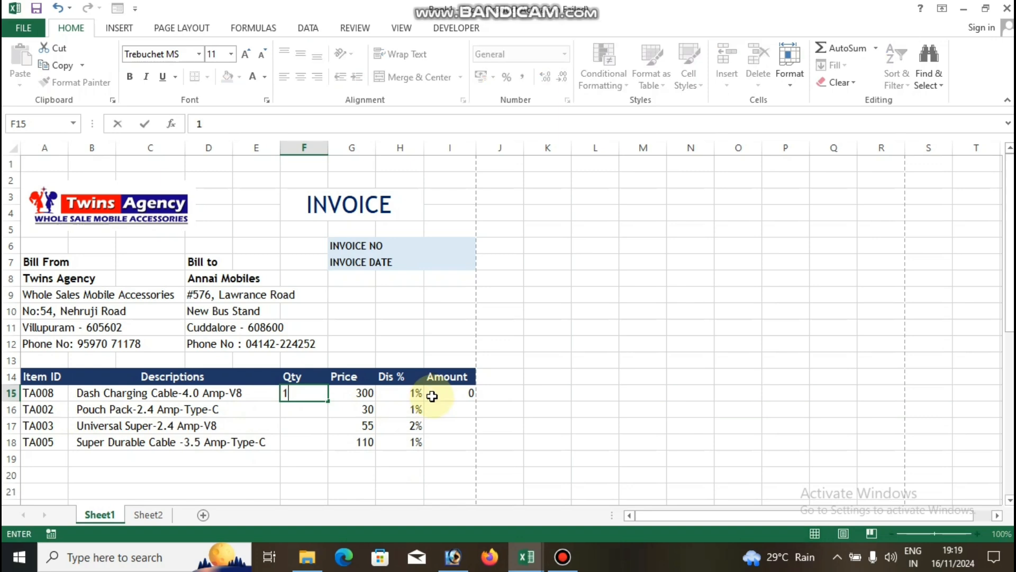
pyautogui.click(448, 423)
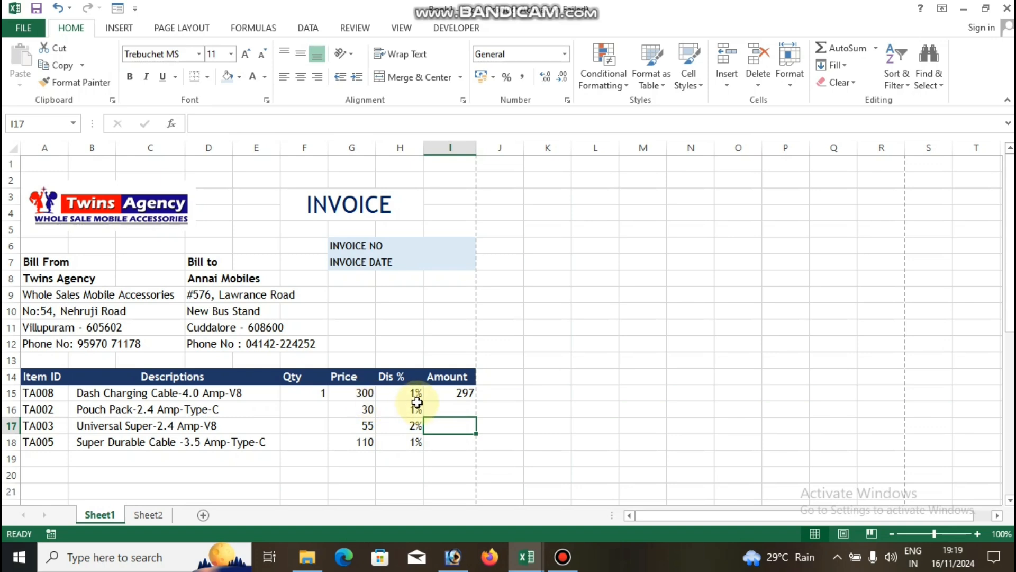
# - Check the amount formula in I15 and fill it down to I27
pyautogui.click(454, 397)
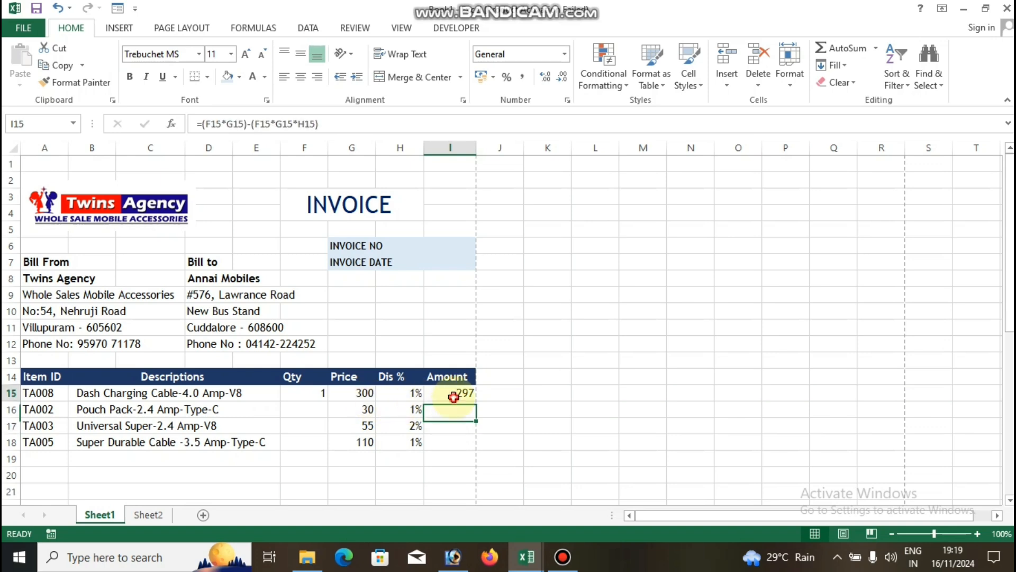
pyautogui.doubleClick(451, 397)
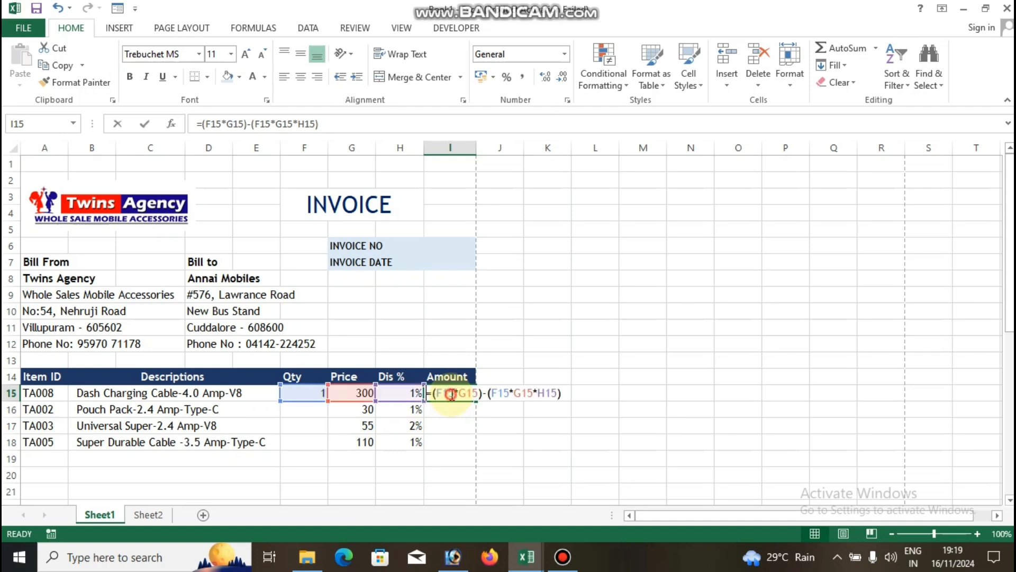
pyautogui.press('Return')
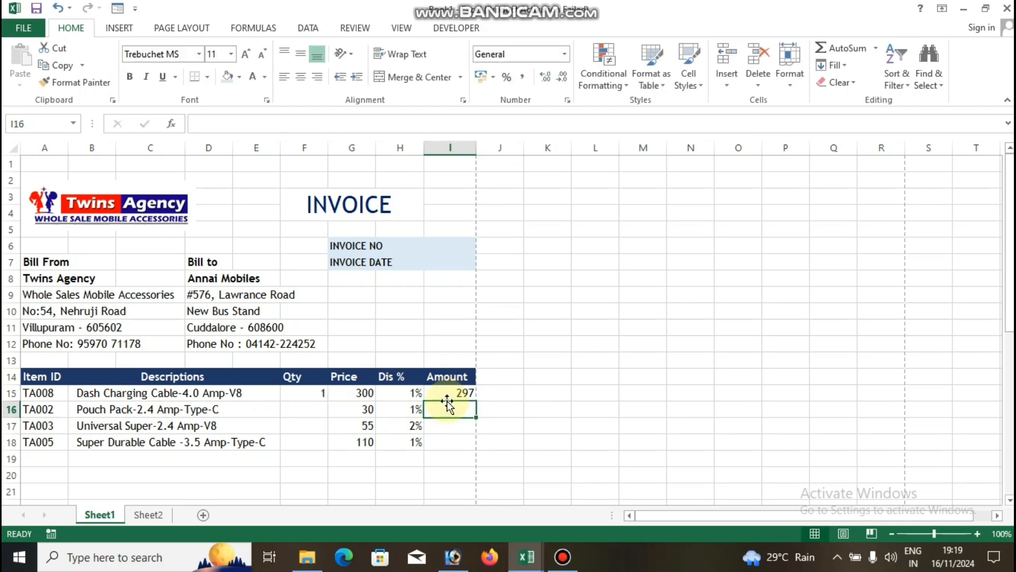
pyautogui.scroll(-2, 476, 370)
pyautogui.click(464, 295)
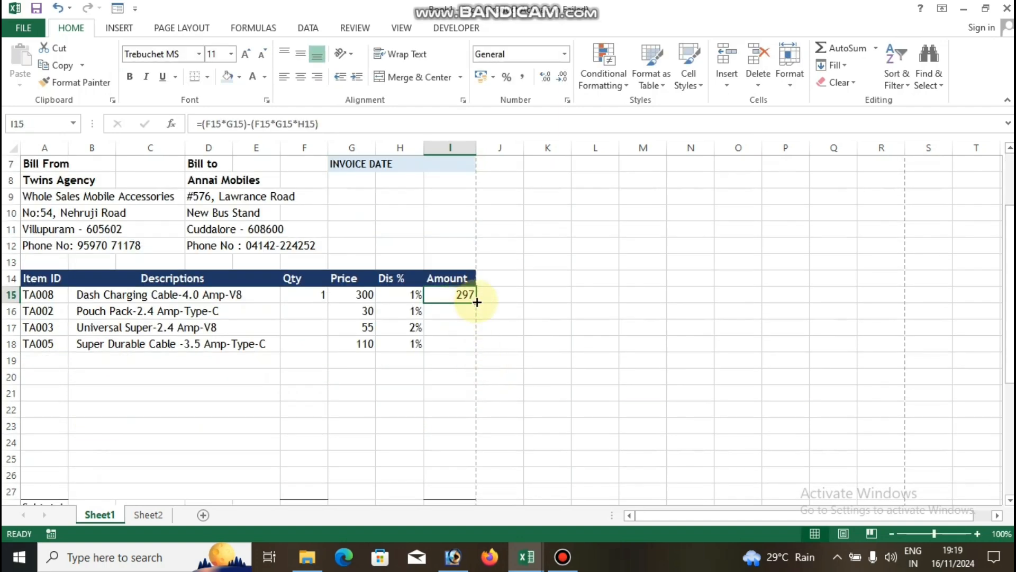
pyautogui.moveTo(476, 302); pyautogui.dragTo(473, 500)
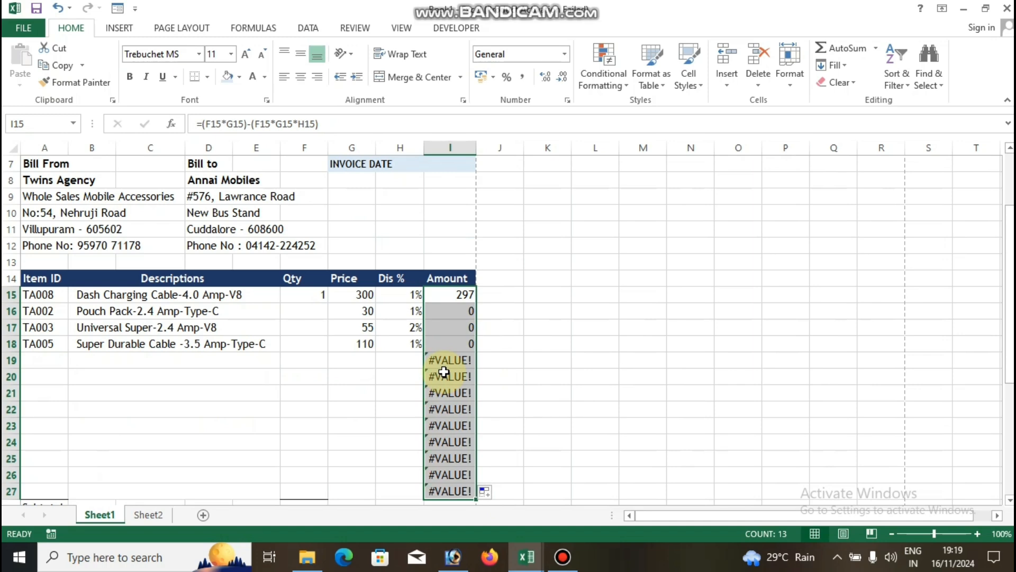
# - Wrap the I15 amount formula in IFERROR with a blank fallback: =IFERROR((F15*G15)-(F15*G15*H15)," ")
pyautogui.click(453, 312)
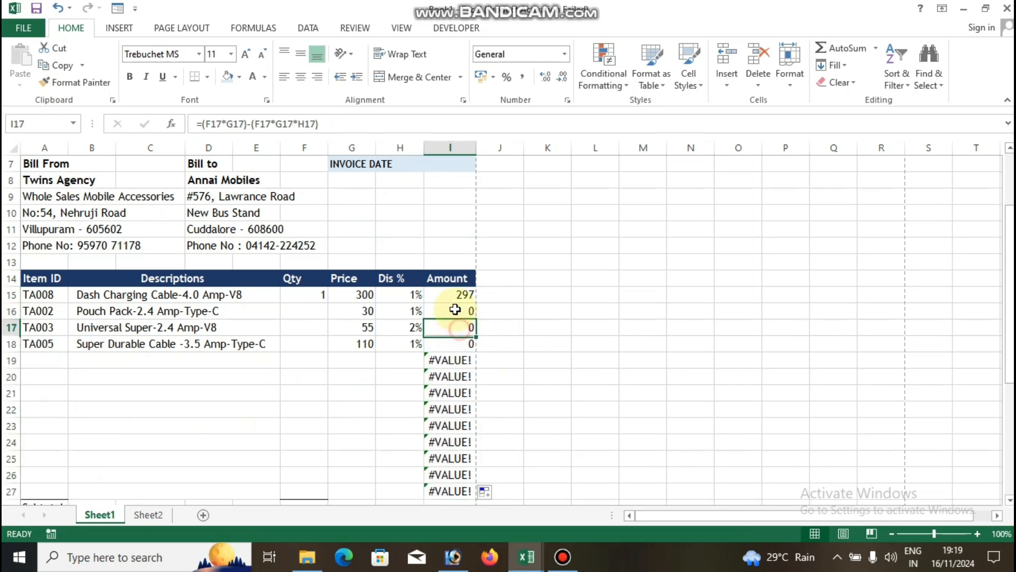
pyautogui.doubleClick(459, 295)
pyautogui.click(433, 295)
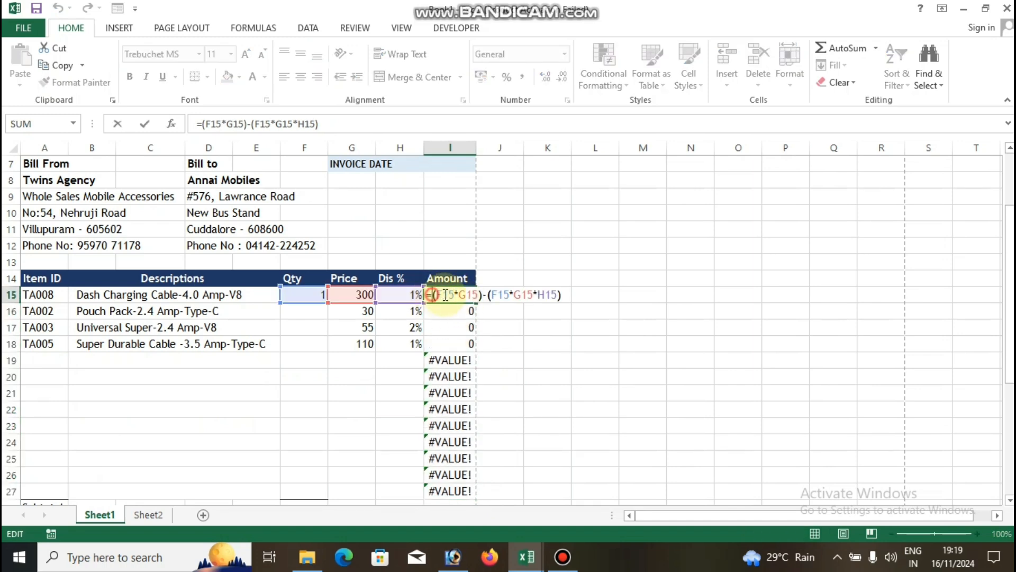
pyautogui.write('IFERR')
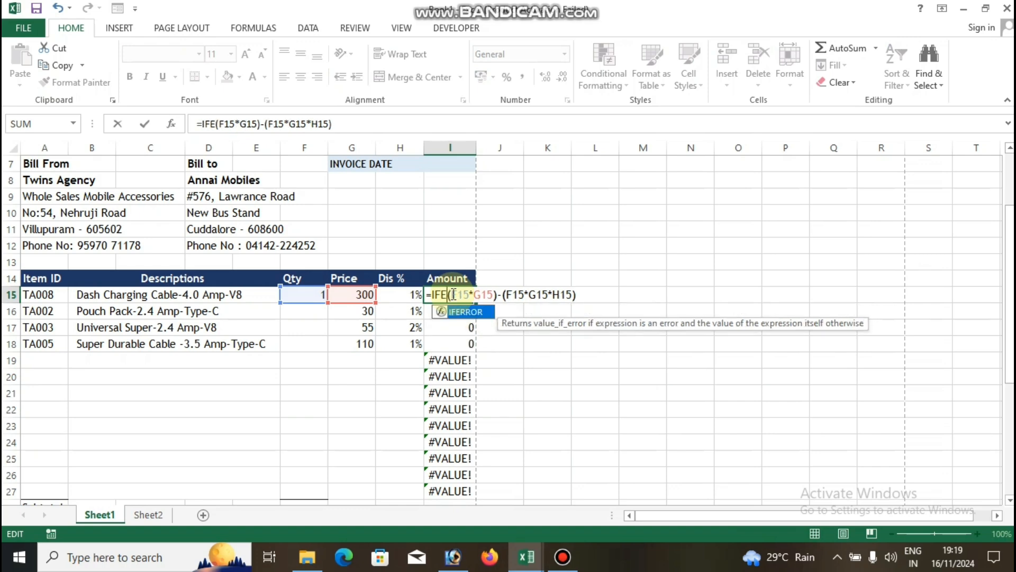
pyautogui.write('OR')
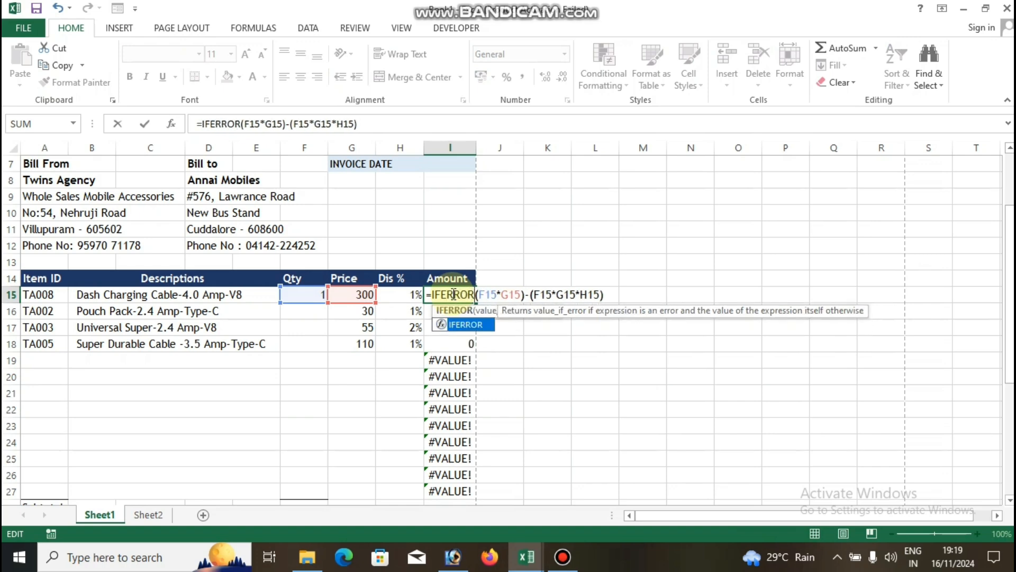
pyautogui.write('(')
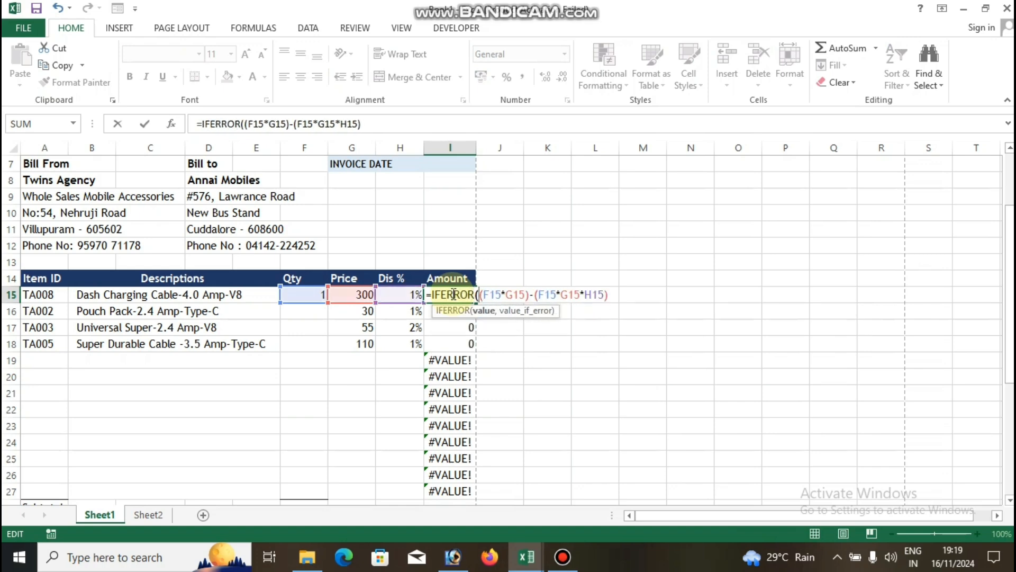
pyautogui.click(411, 123)
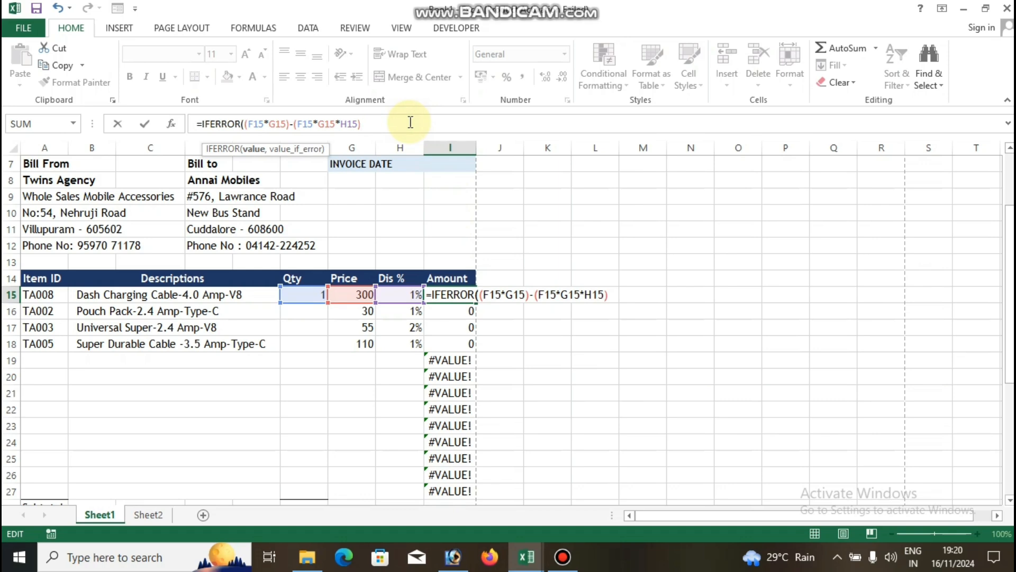
pyautogui.write(',')
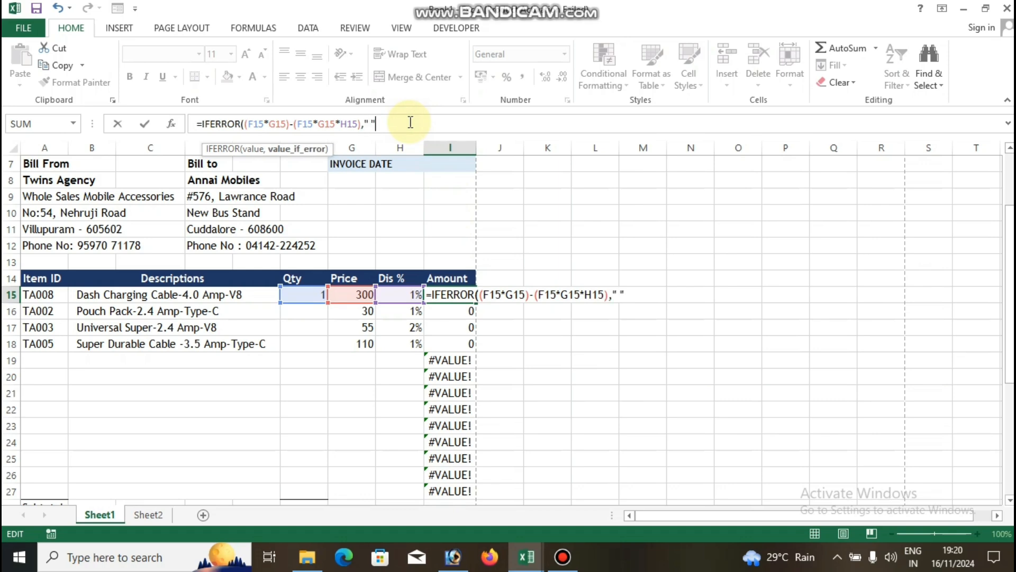
pyautogui.press('Return')
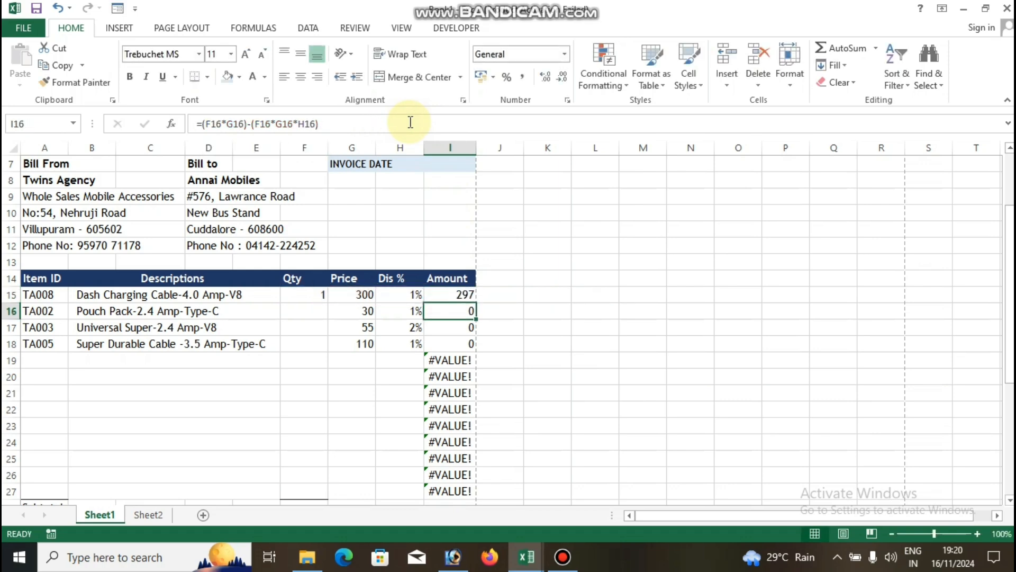
# - Fill the IFERROR amount formula from I15 down to I27
pyautogui.click(453, 294)
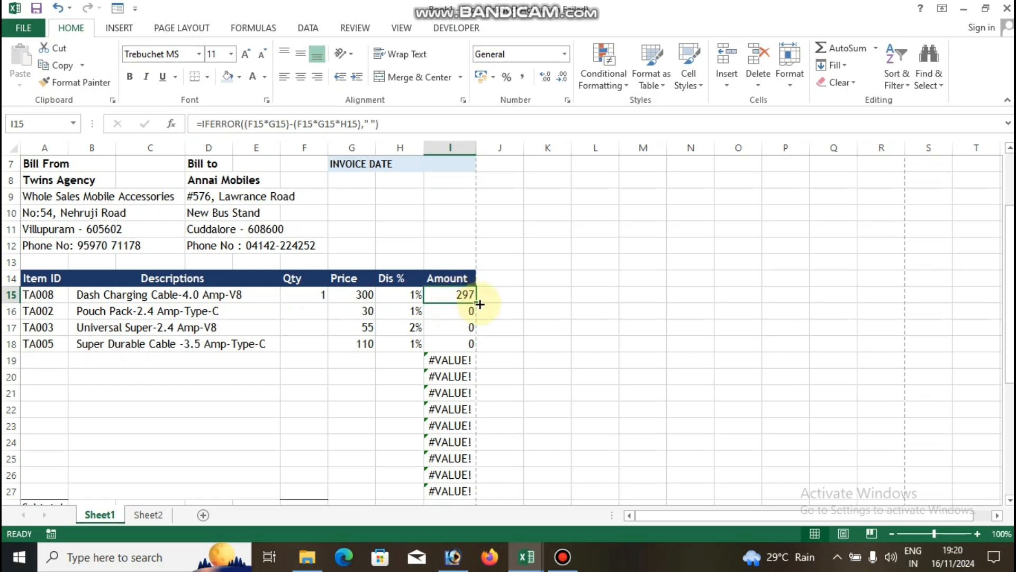
pyautogui.moveTo(476, 303); pyautogui.dragTo(480, 494)
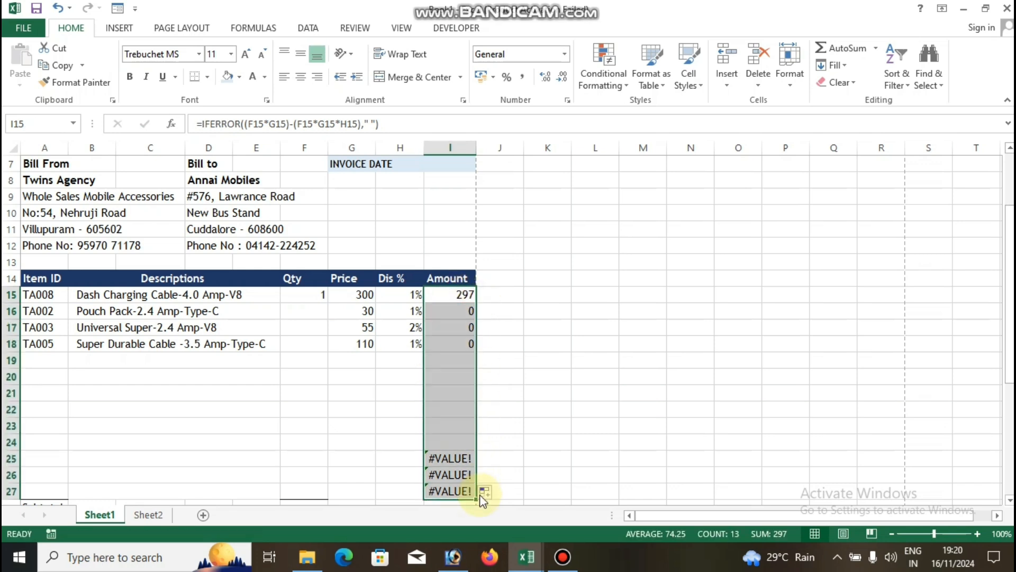
pyautogui.click(466, 428)
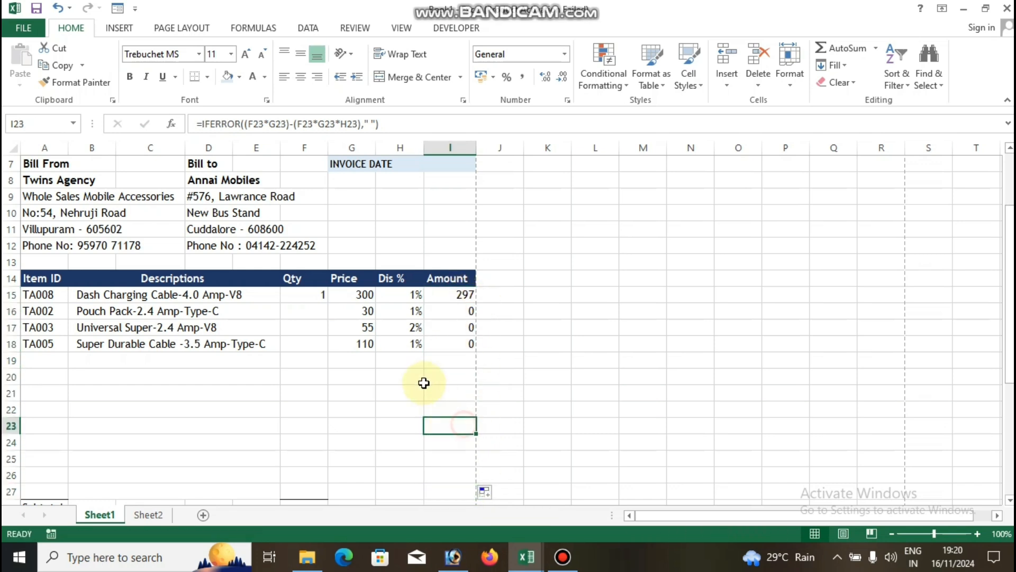
# - Enter the quantities 2, 3 and 4 for the remaining items in F16, F17 and F18
pyautogui.click(320, 309)
pyautogui.write('2')
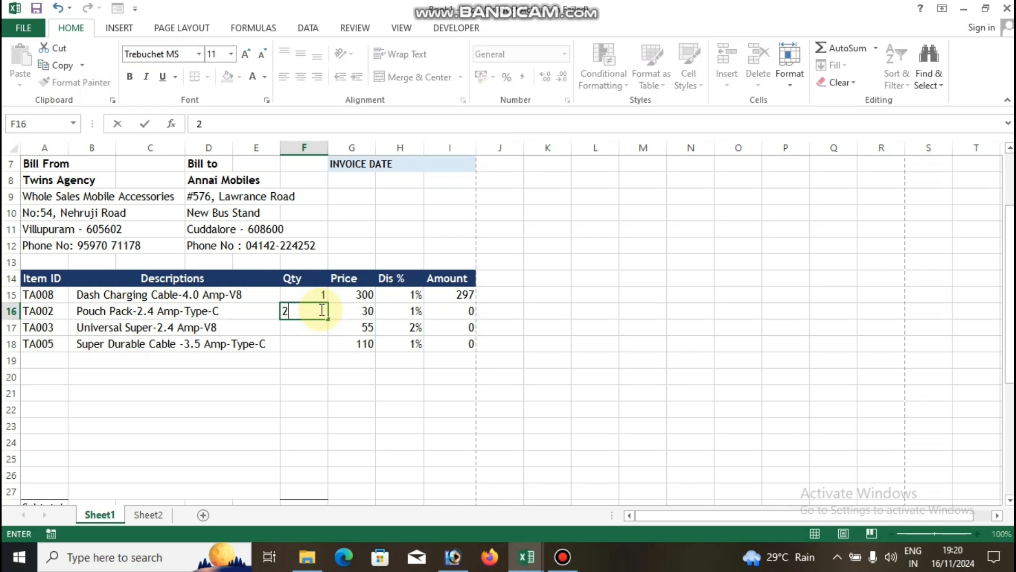
pyautogui.press('Return')
pyautogui.write('3')
pyautogui.press('Return')
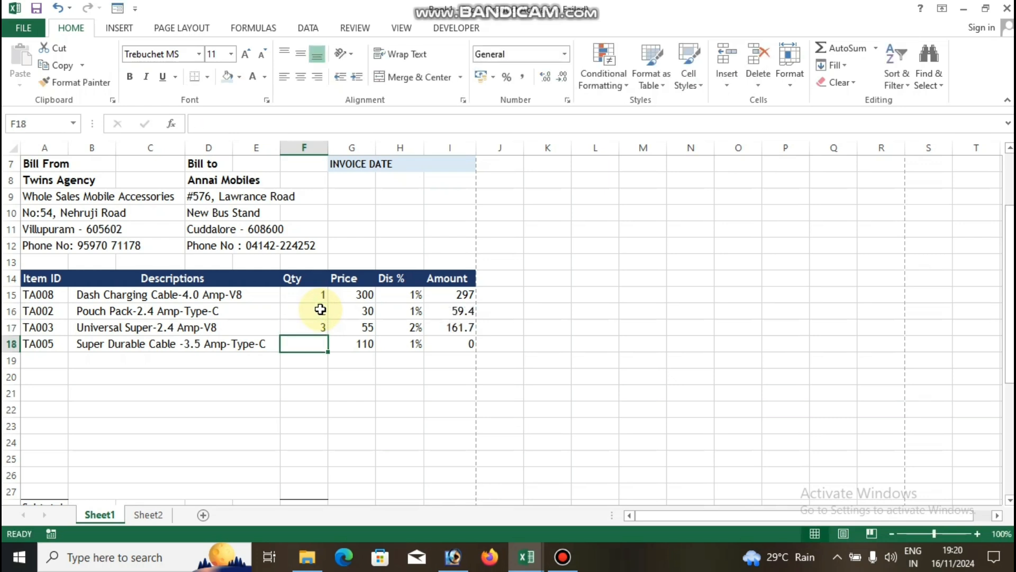
pyautogui.write('4')
pyautogui.press('Return')
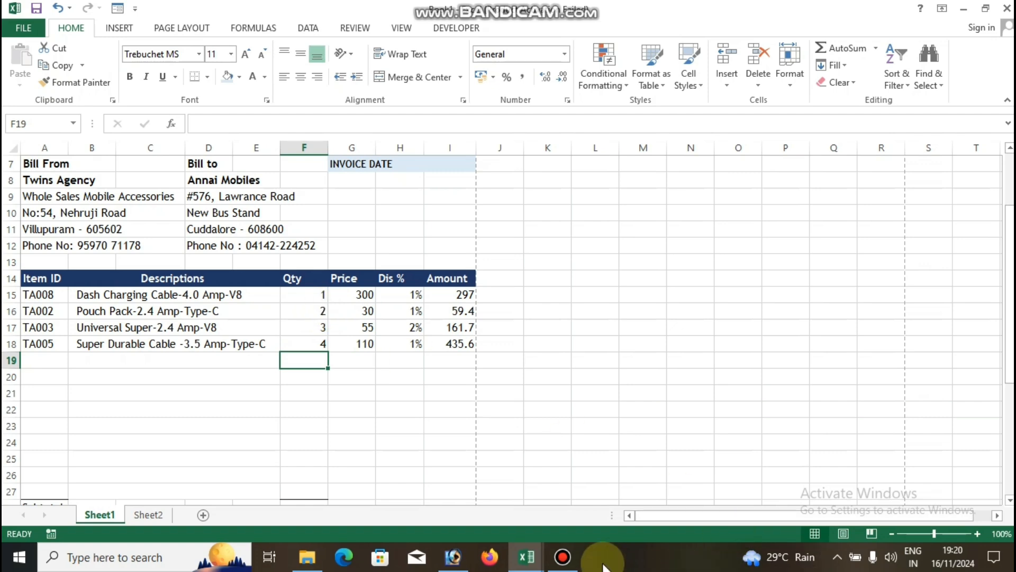
# - Calculate the invoice subtotal in I28 with the formula =SUM(I15:I27)
pyautogui.scroll(-2, 450, 371)
pyautogui.click(450, 410)
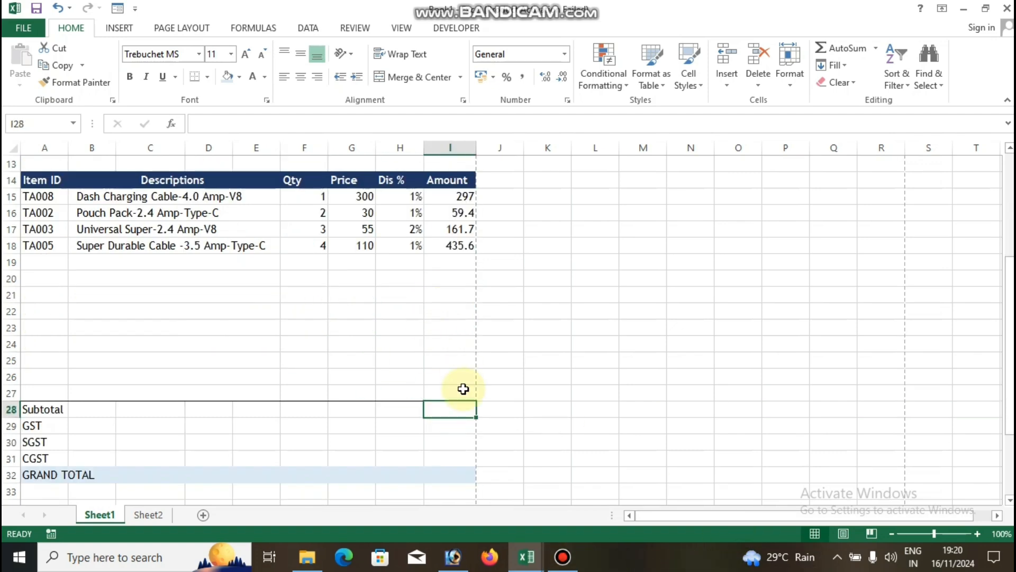
pyautogui.write('=SUM(')
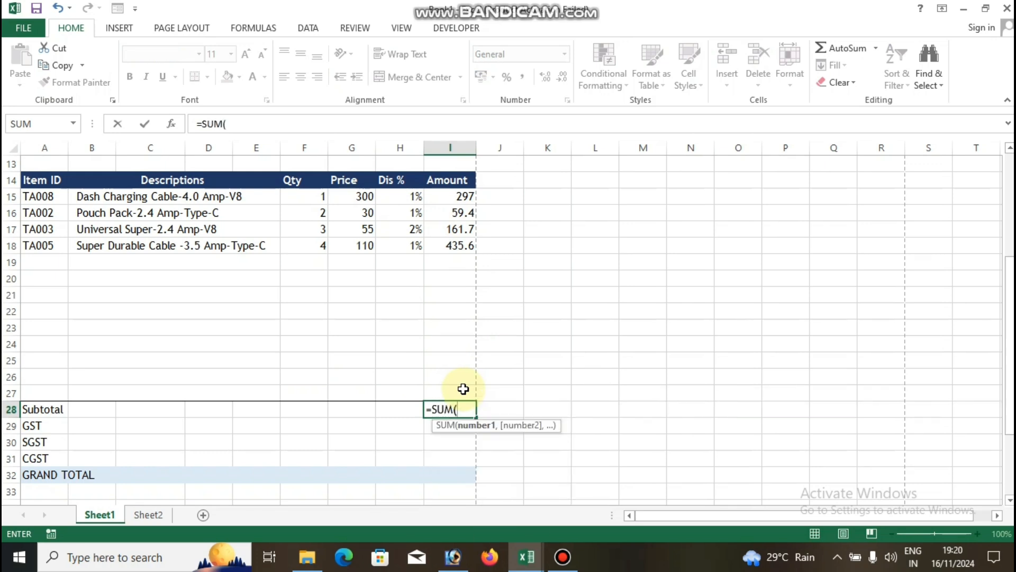
pyautogui.moveTo(452, 201); pyautogui.dragTo(440, 390)
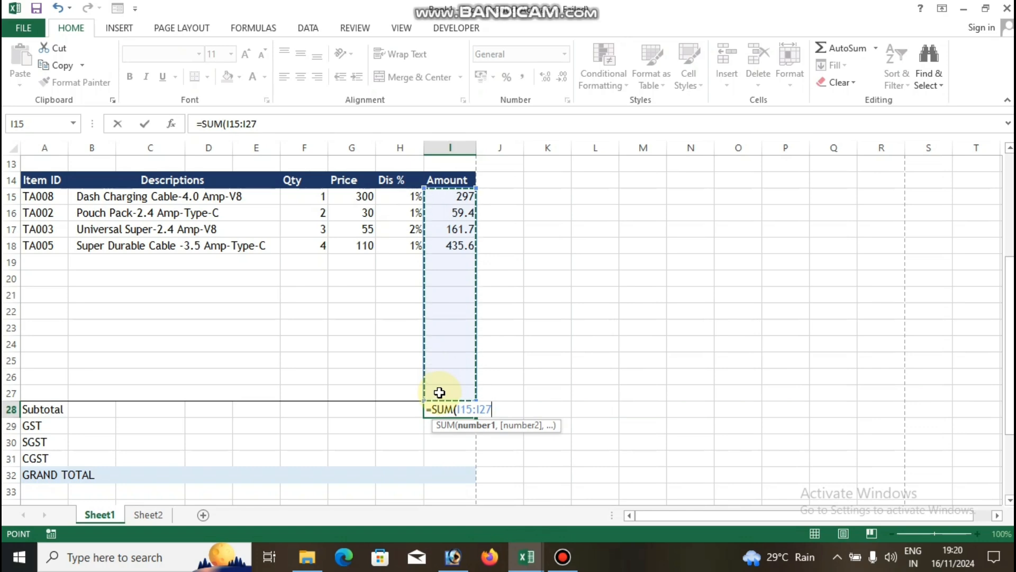
pyautogui.write(')')
pyautogui.press('Return')
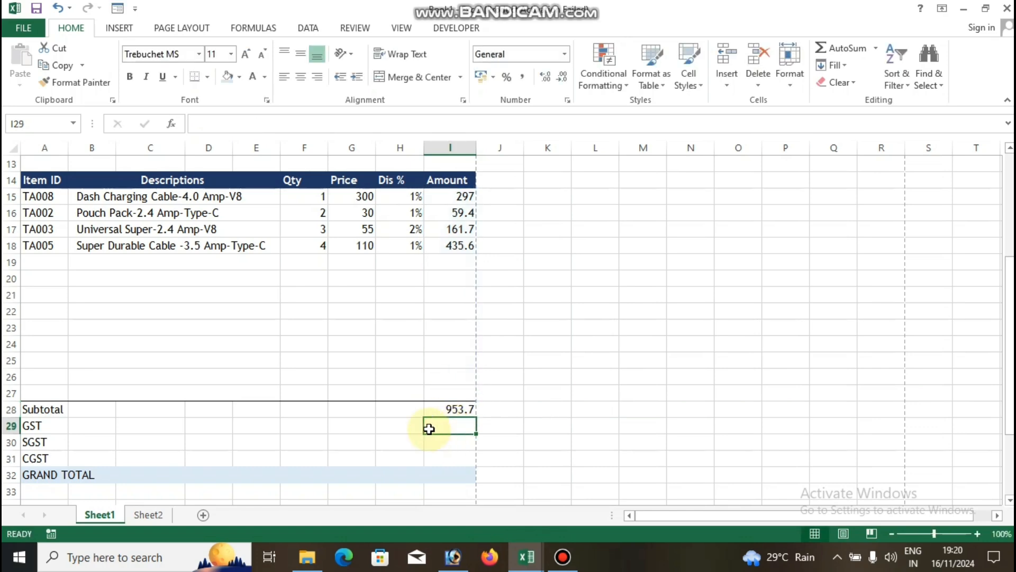
# - Enter a GST rate of 12% in H29
pyautogui.click(411, 426)
pyautogui.write('1')
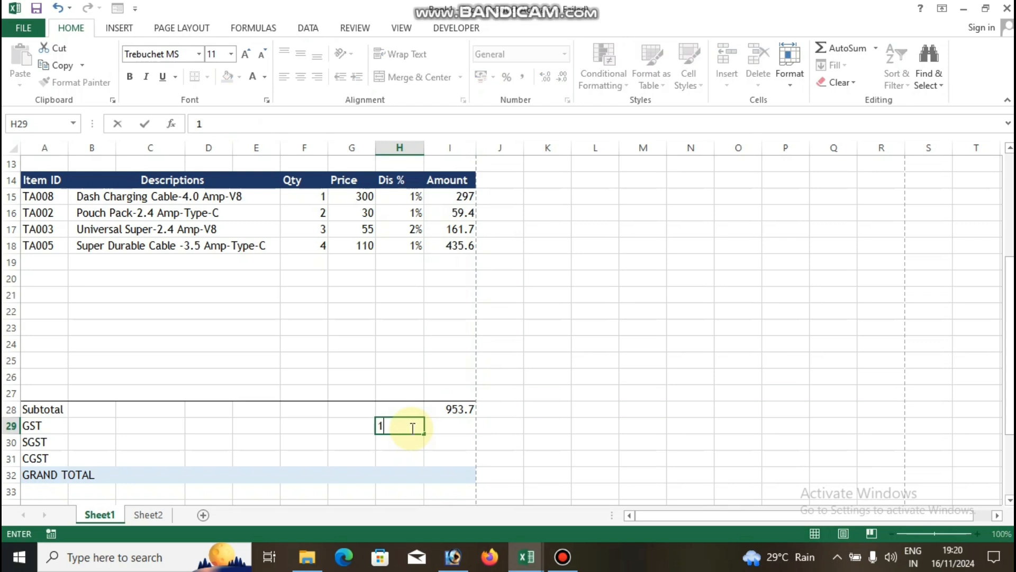
pyautogui.write('2%')
pyautogui.press('Return')
# - Calculate the SGST rate in H30 and the CGST rate in H31 as half of the GST rate, each with =H29*50%
pyautogui.write('=')
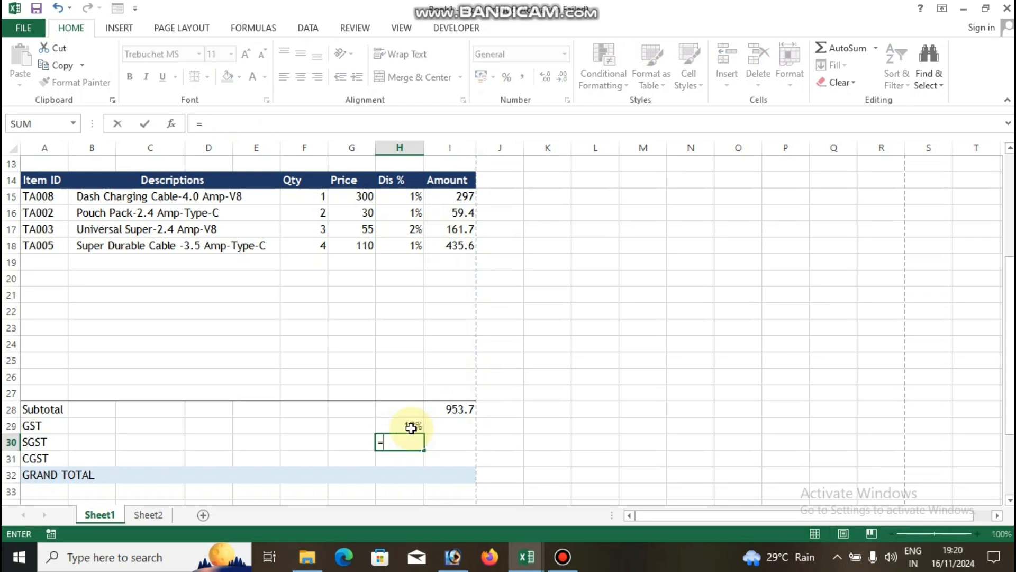
pyautogui.click(411, 428)
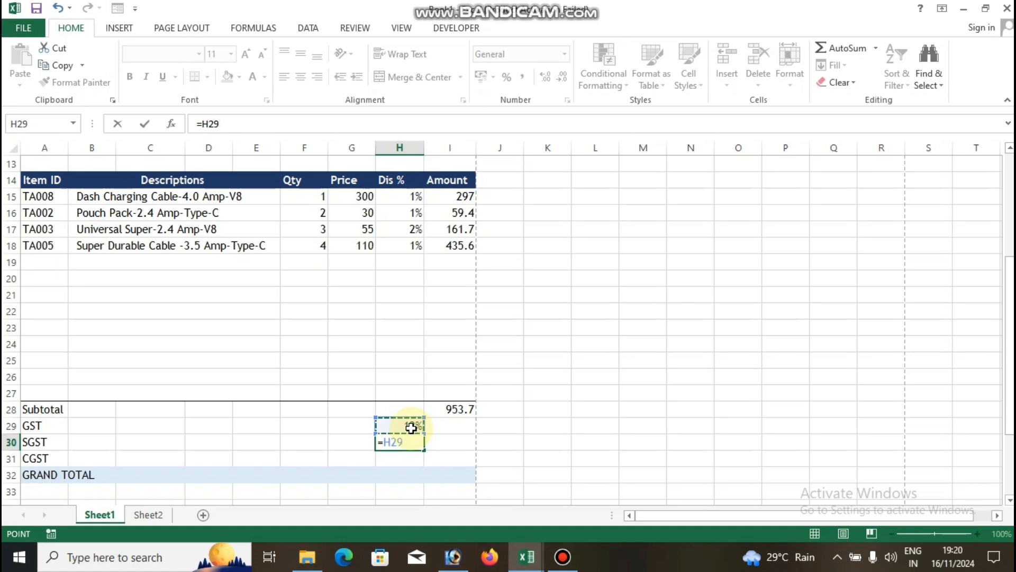
pyautogui.write('*50')
pyautogui.press('Return')
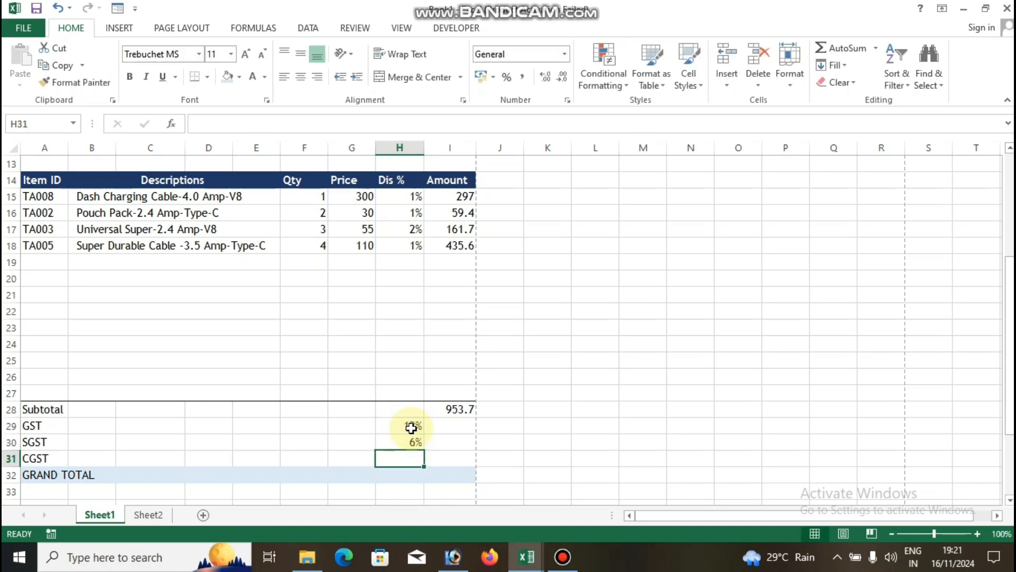
pyautogui.write('=')
pyautogui.click(412, 427)
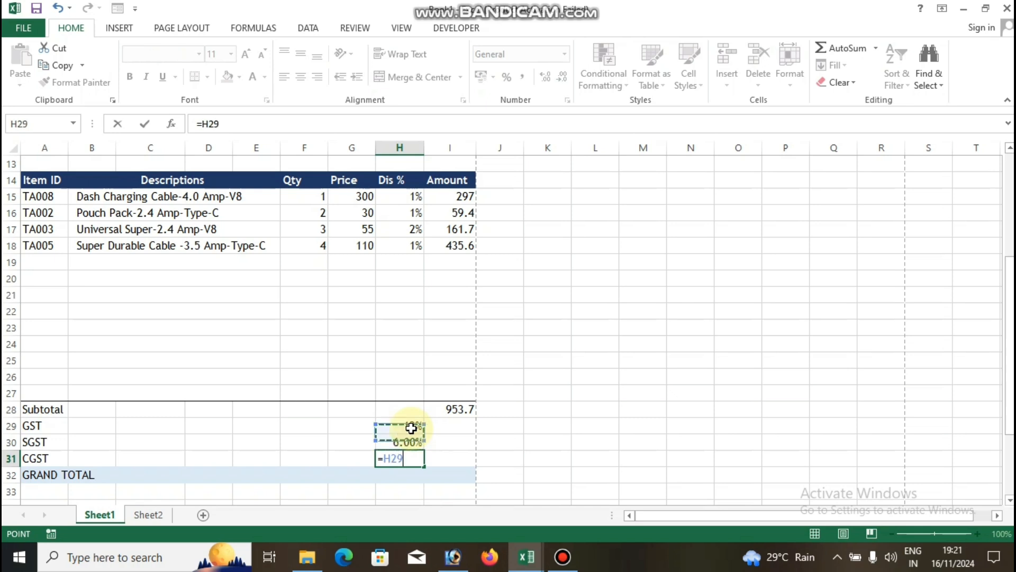
pyautogui.write('*')
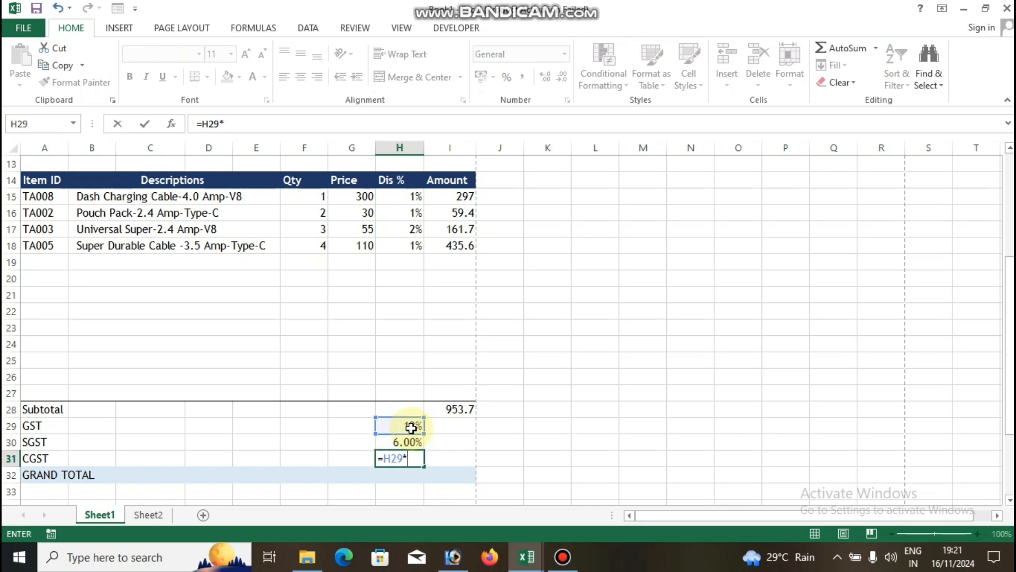
pyautogui.write('50%')
pyautogui.press('Return')
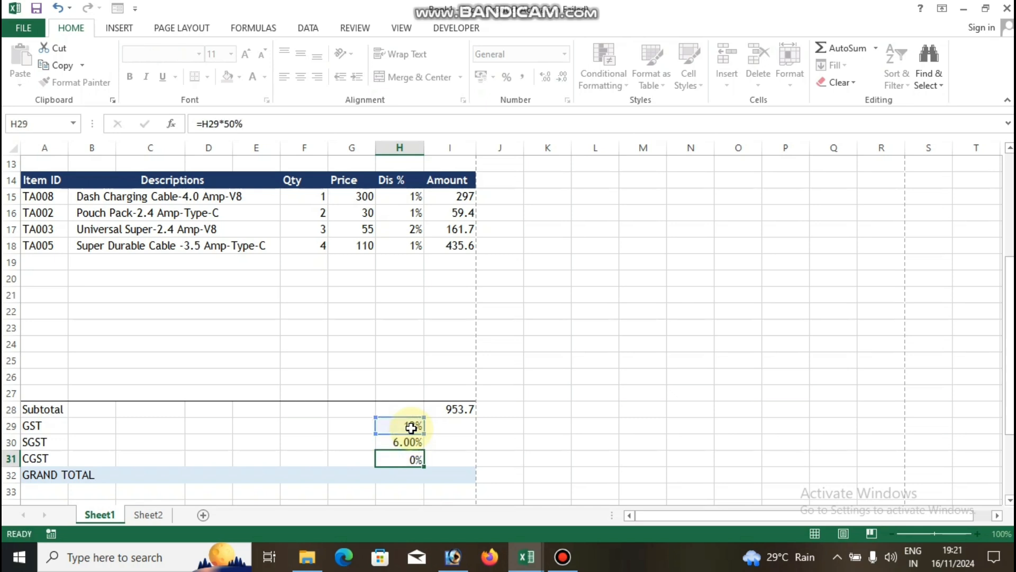
pyautogui.click(405, 441)
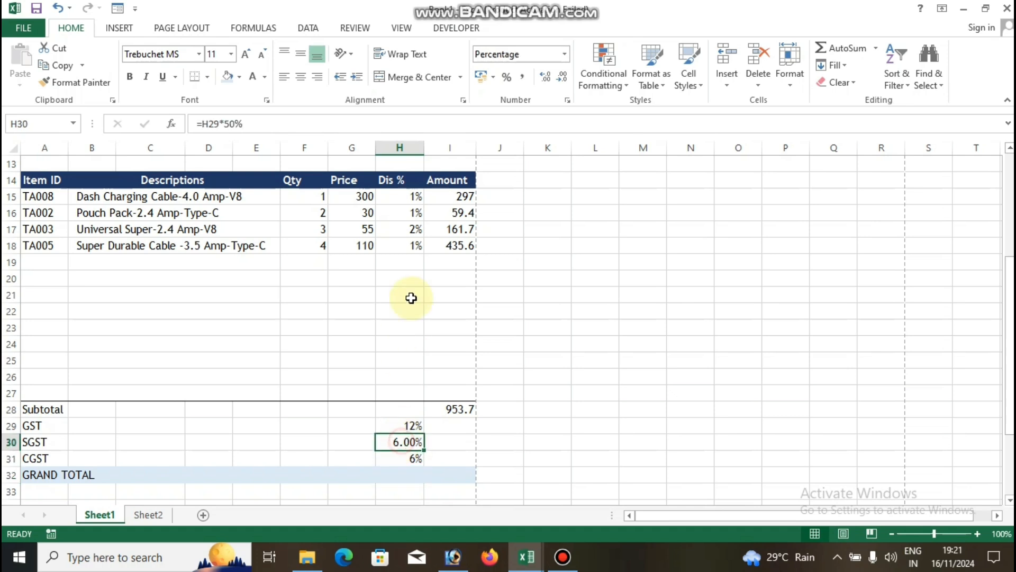
# - Show the SGST rate in H30 as a percentage without decimal places
pyautogui.click(563, 78)
pyautogui.click(562, 78)
# - Calculate the GST amount in I29 by multiplying the subtotal by the GST rate with =I28*H29
pyautogui.click(455, 424)
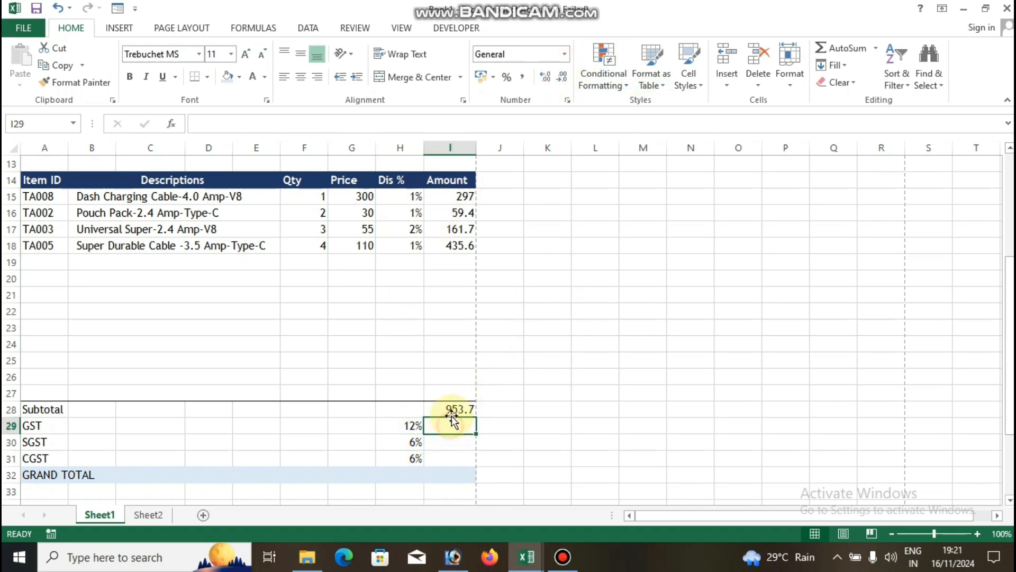
pyautogui.click(453, 409)
pyautogui.click(459, 429)
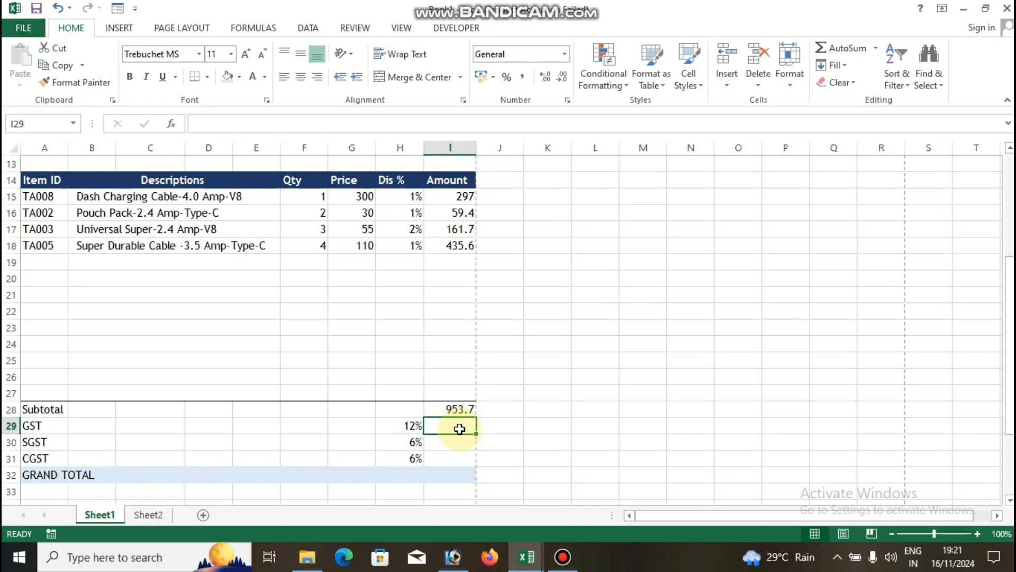
pyautogui.write('=')
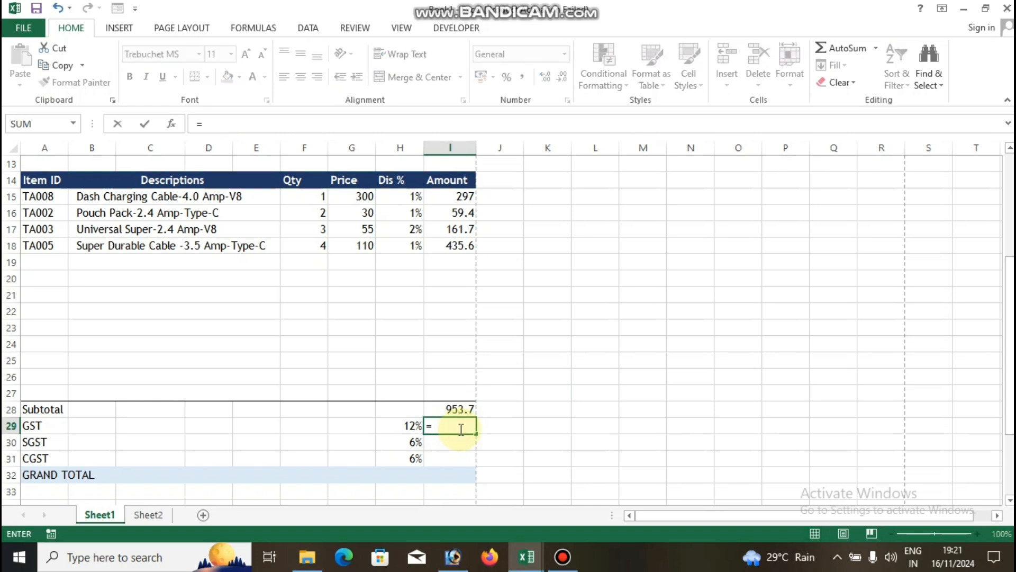
pyautogui.click(465, 406)
pyautogui.write('*')
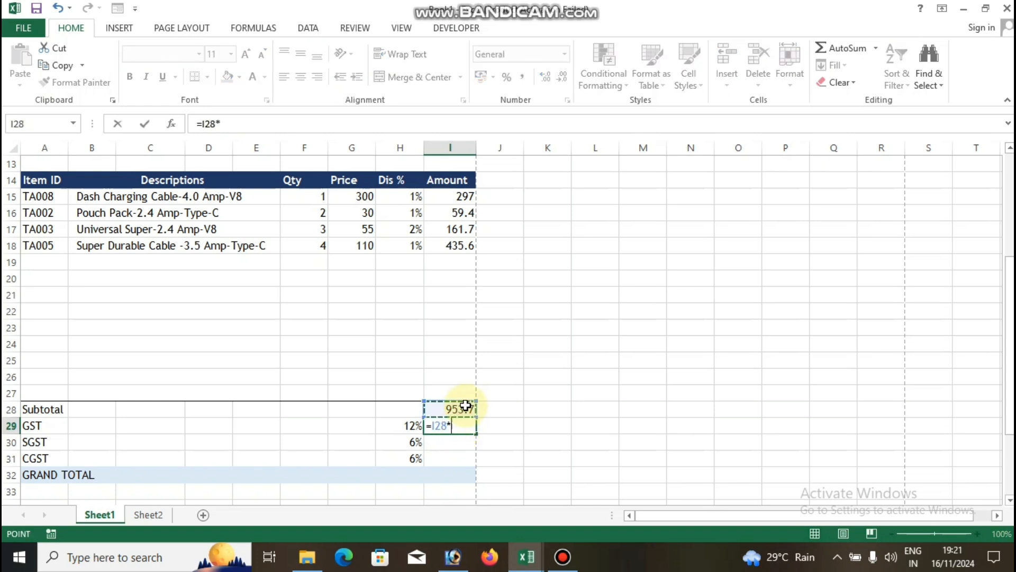
pyautogui.click(410, 426)
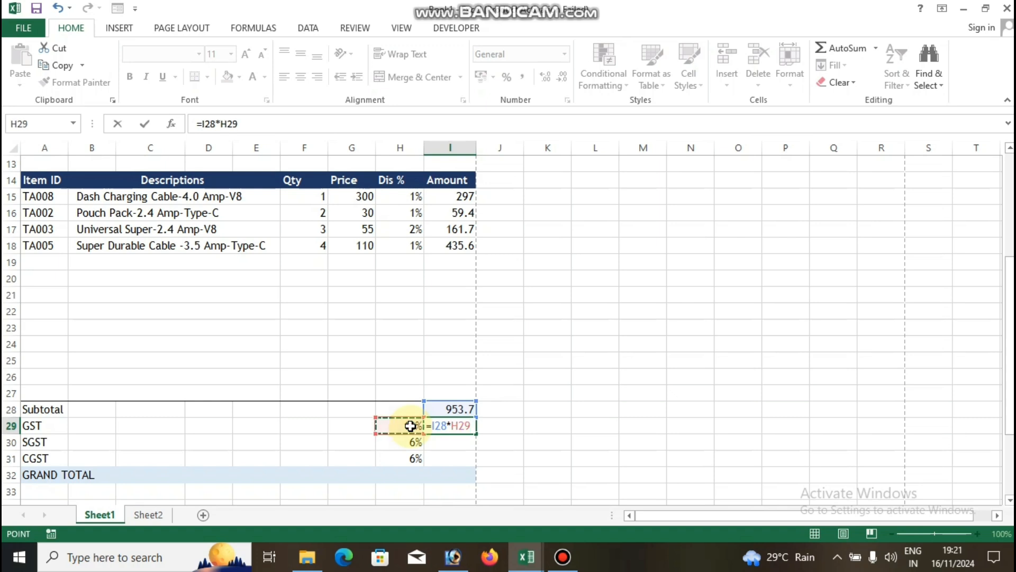
pyautogui.press('Return')
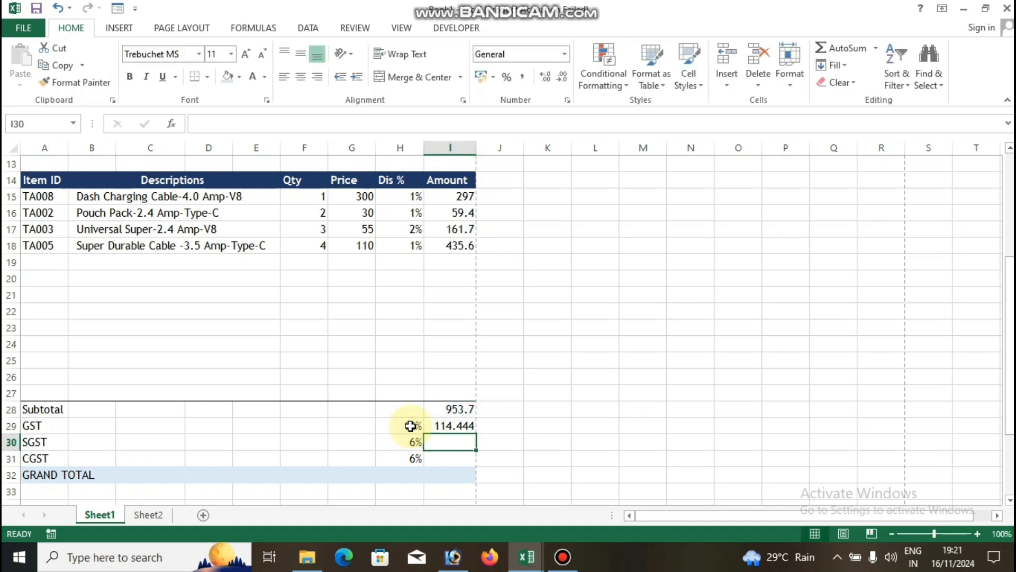
pyautogui.click(450, 423)
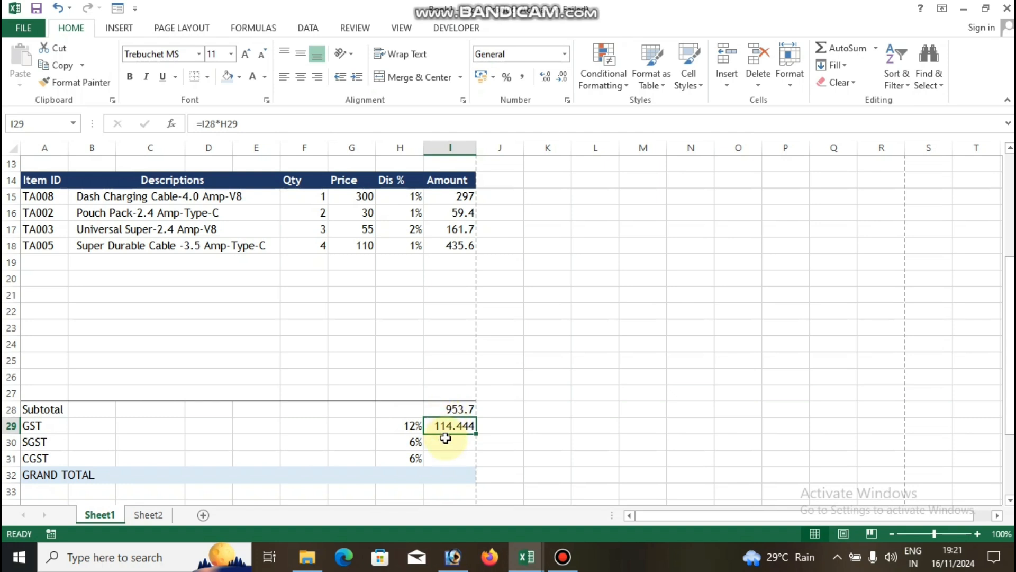
# - Calculate the SGST amount in I30 as half of the GST amount with =I29*50%
pyautogui.click(445, 444)
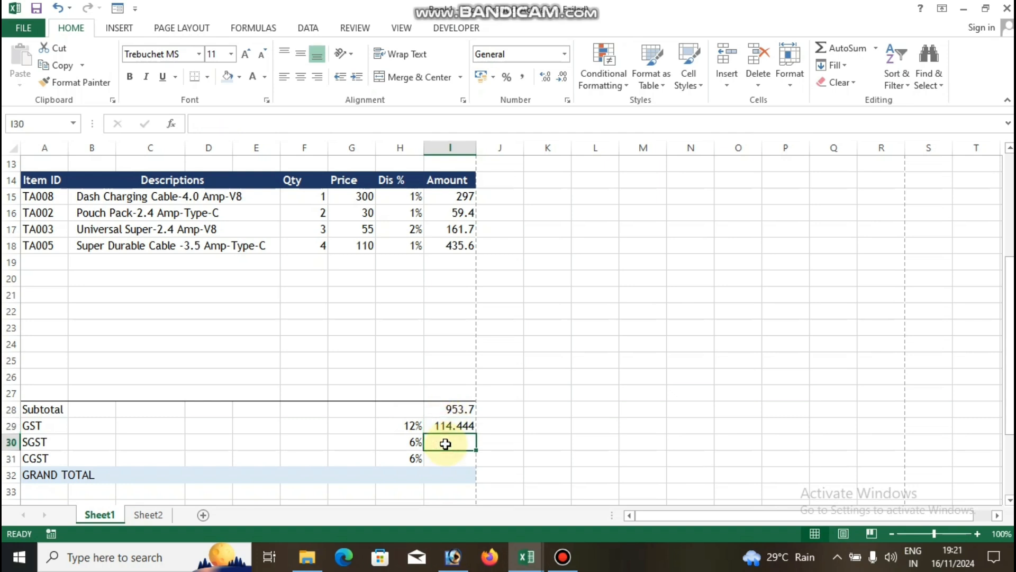
pyautogui.write('=')
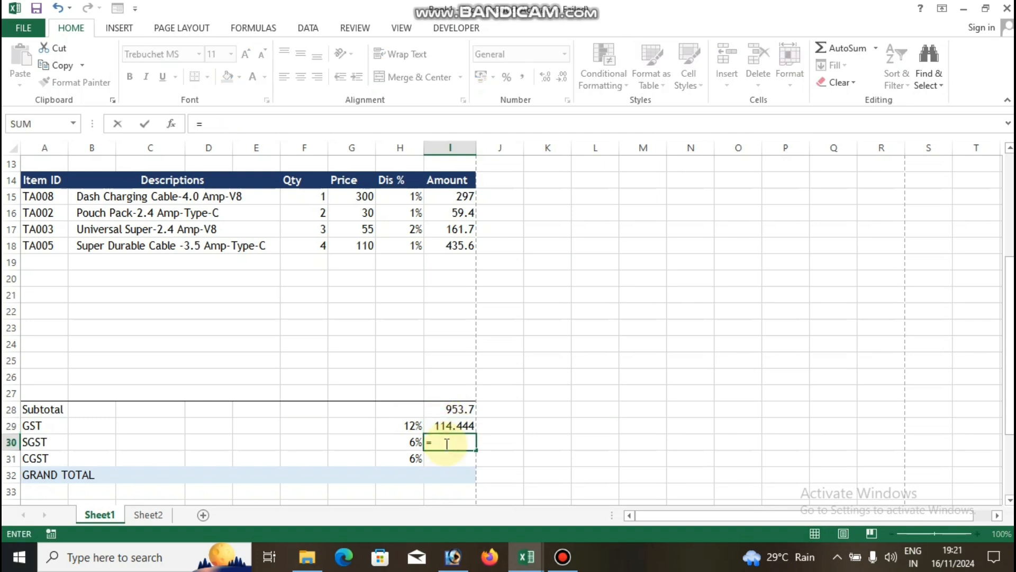
pyautogui.press('Up')
pyautogui.write('*50%')
pyautogui.press('Return')
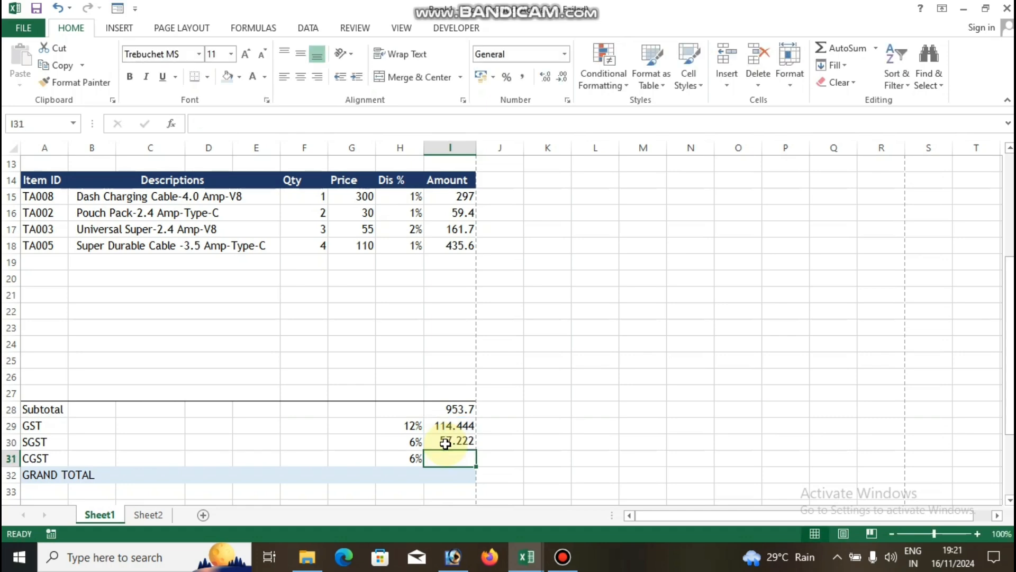
# - Calculate the CGST amount in I31 as half of the GST amount with =I29*50%
pyautogui.write('=')
pyautogui.press('Up')
pyautogui.press('Up')
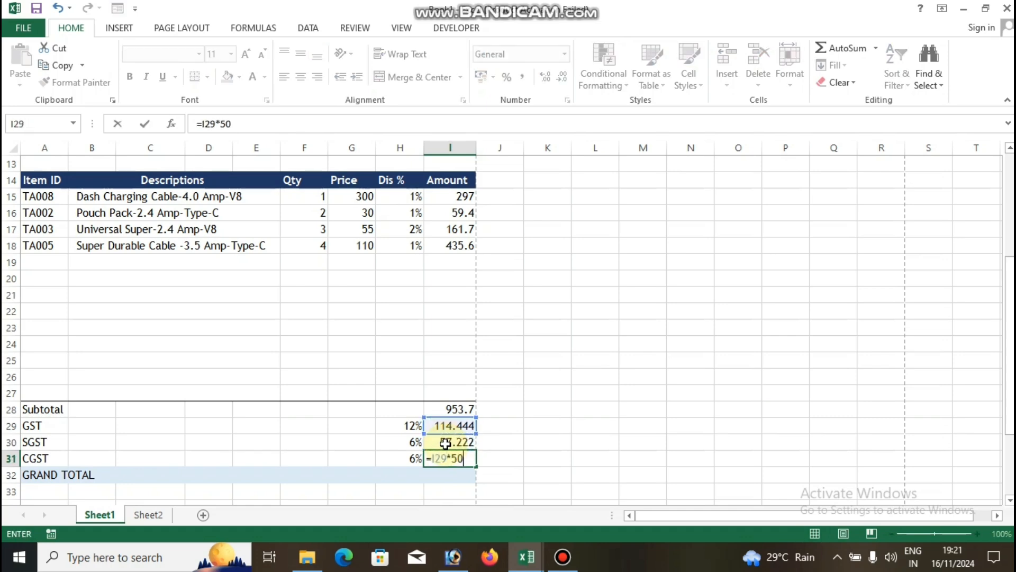
pyautogui.write('%')
pyautogui.press('Return')
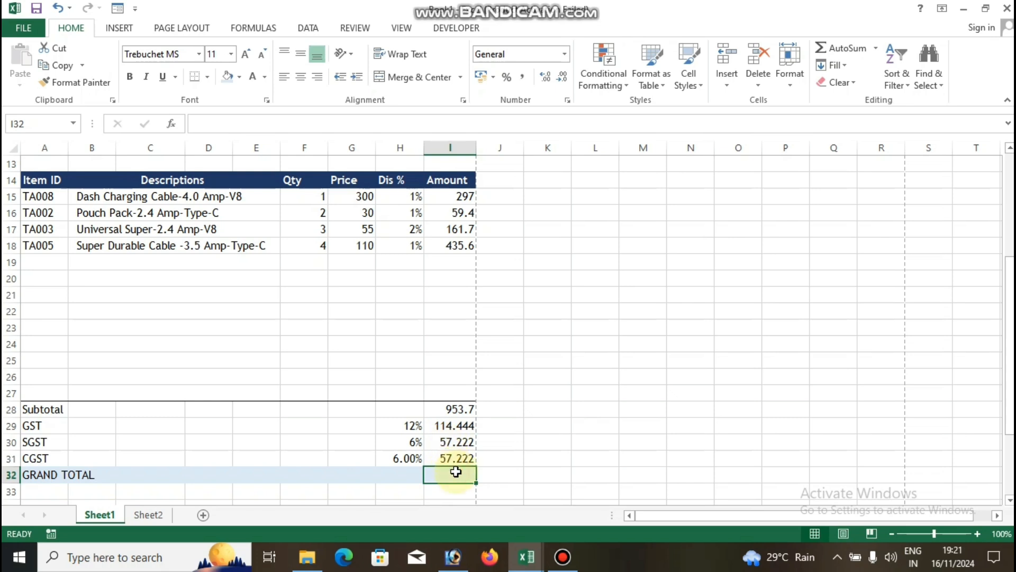
# - Calculate the grand total in I32 by adding the subtotal and GST amount with =I28+I29
pyautogui.write('=')
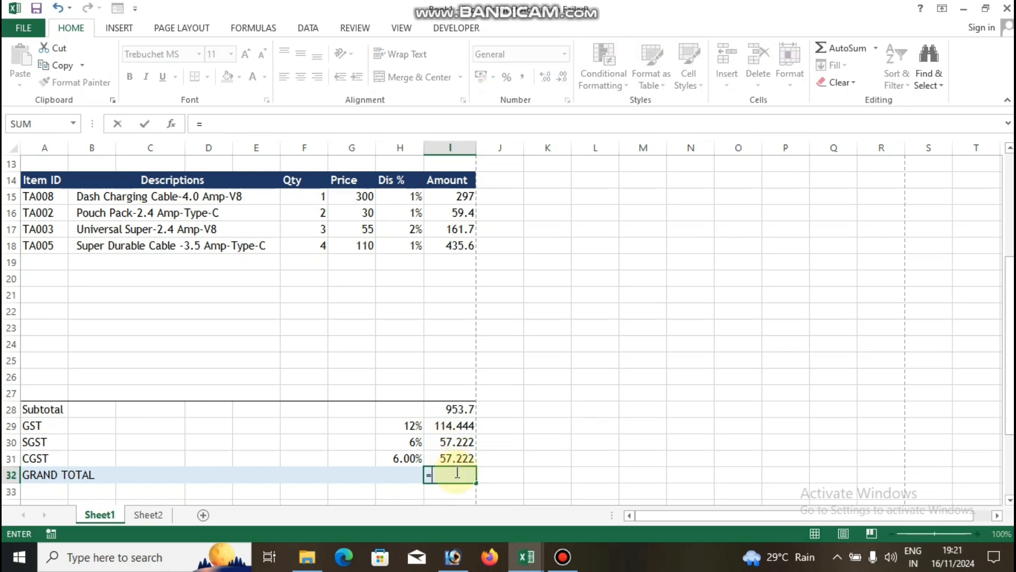
pyautogui.click(455, 405)
pyautogui.write('+')
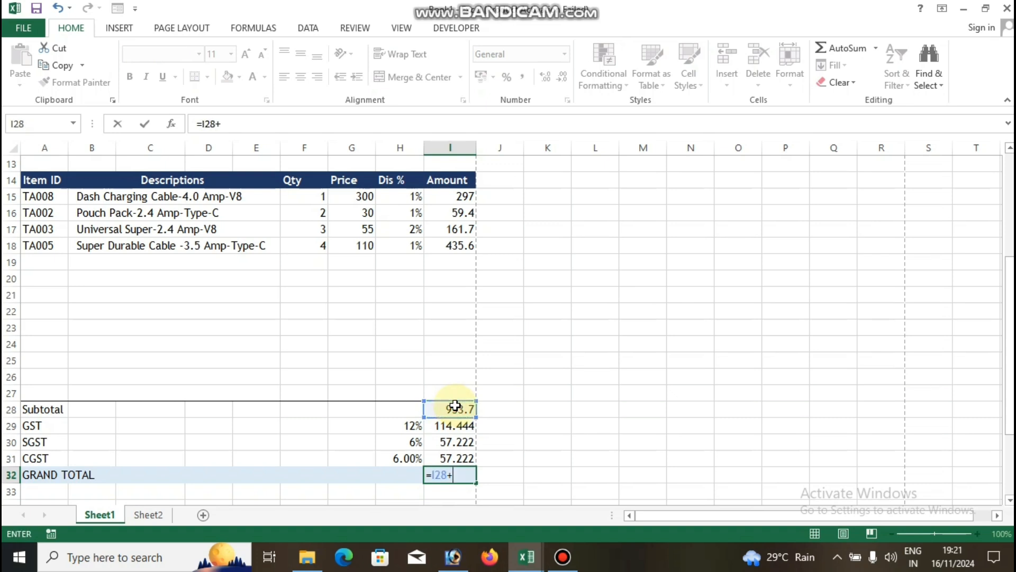
pyautogui.click(449, 422)
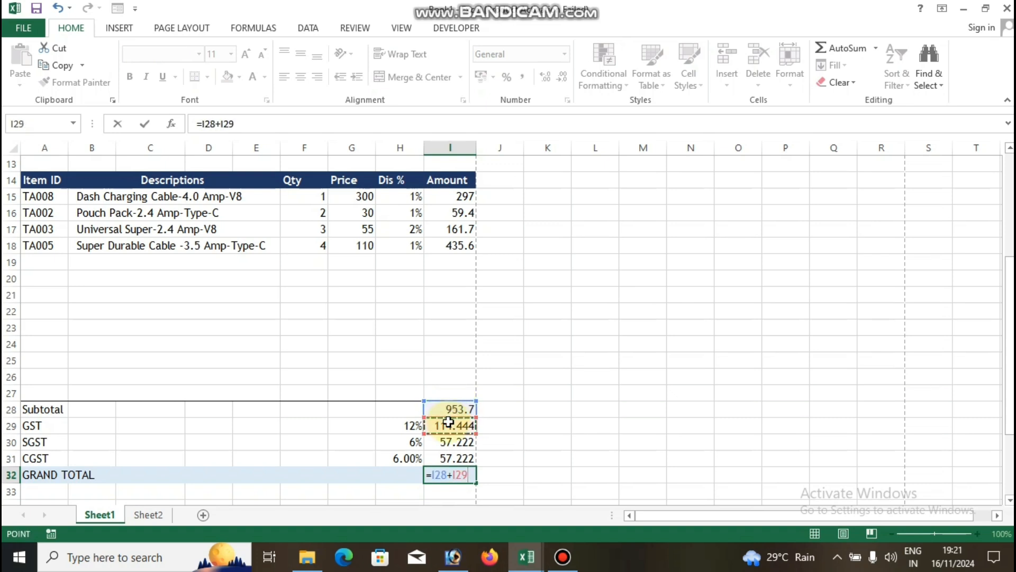
pyautogui.press('Return')
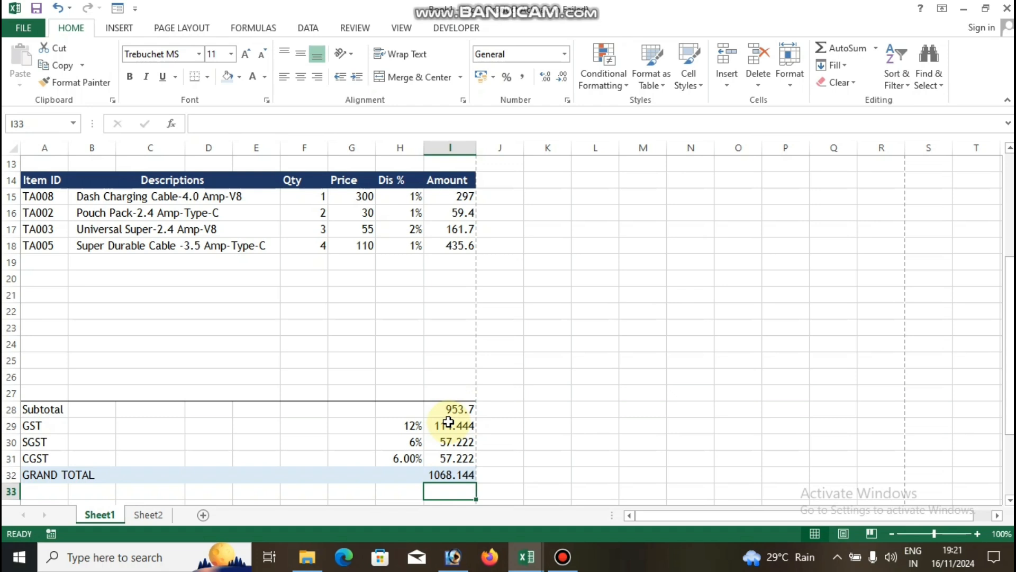
# - Make the entire GRAND TOTAL row bold
pyautogui.click(443, 474)
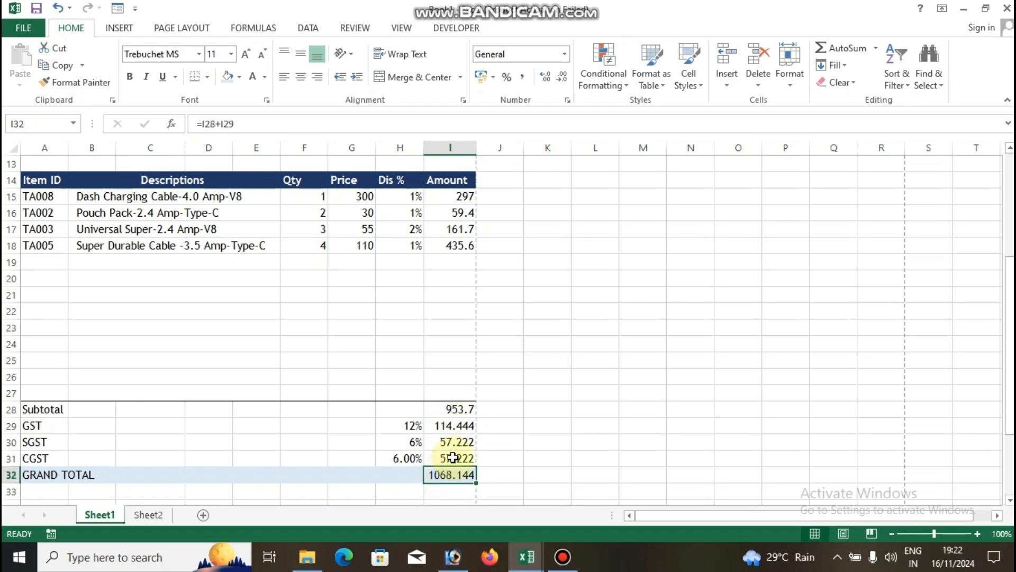
pyautogui.click(8, 474)
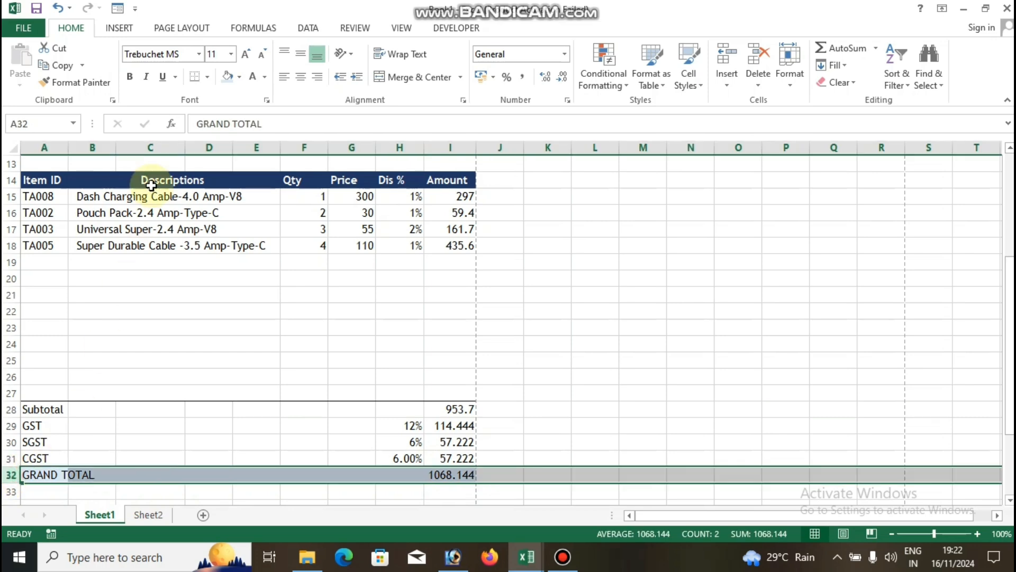
pyautogui.click(131, 79)
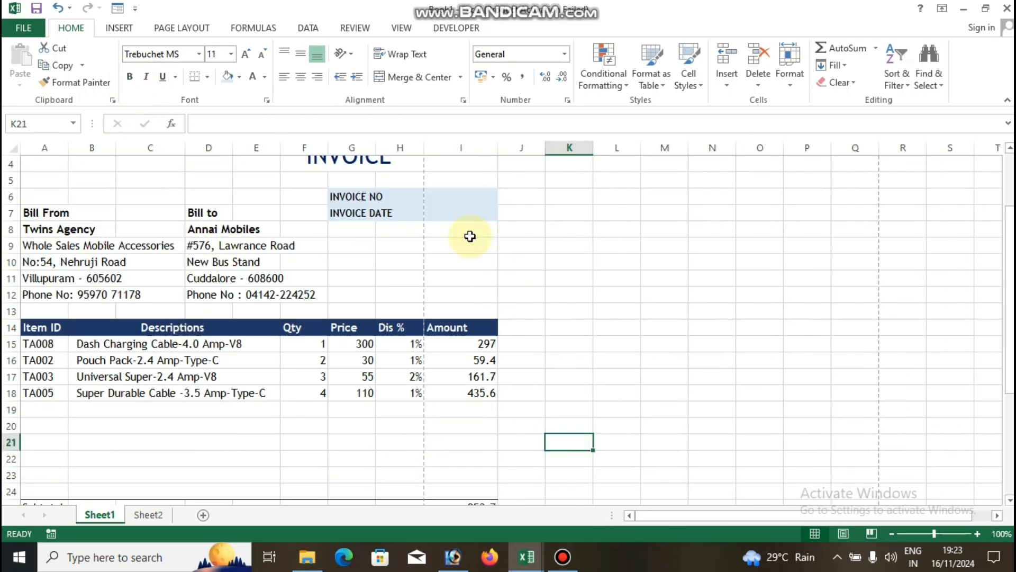
# - Format the Amount column from I14 to I29 as Accounting with two decimal places and the ₹ English (India) symbol
pyautogui.scroll(-2, 470, 239)
pyautogui.scroll(-2, 470, 240)
pyautogui.scroll(4, 469, 254)
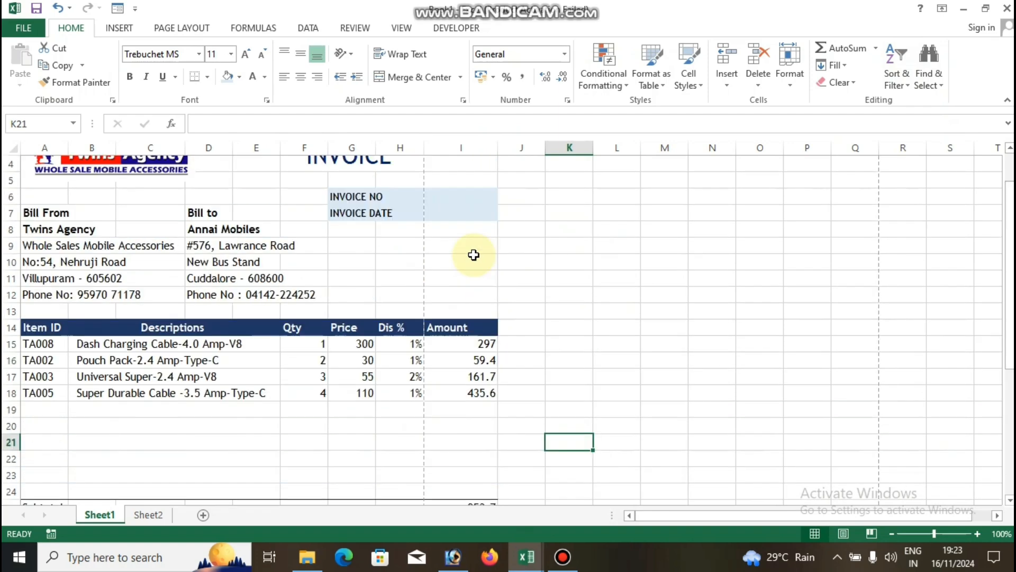
pyautogui.scroll(-1, 471, 291)
pyautogui.scroll(-1, 475, 333)
pyautogui.moveTo(466, 228); pyautogui.dragTo(480, 464)
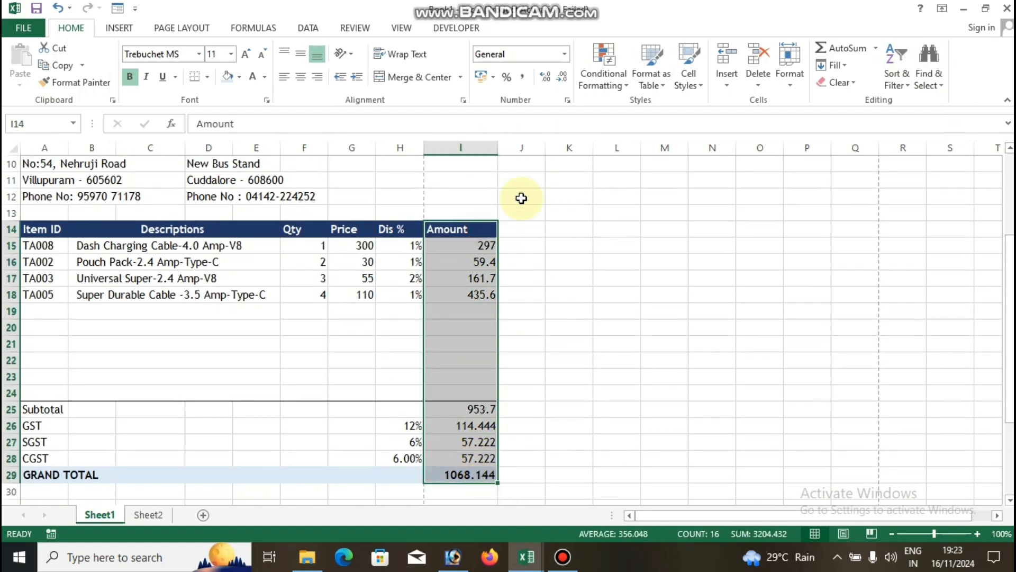
pyautogui.click(567, 53)
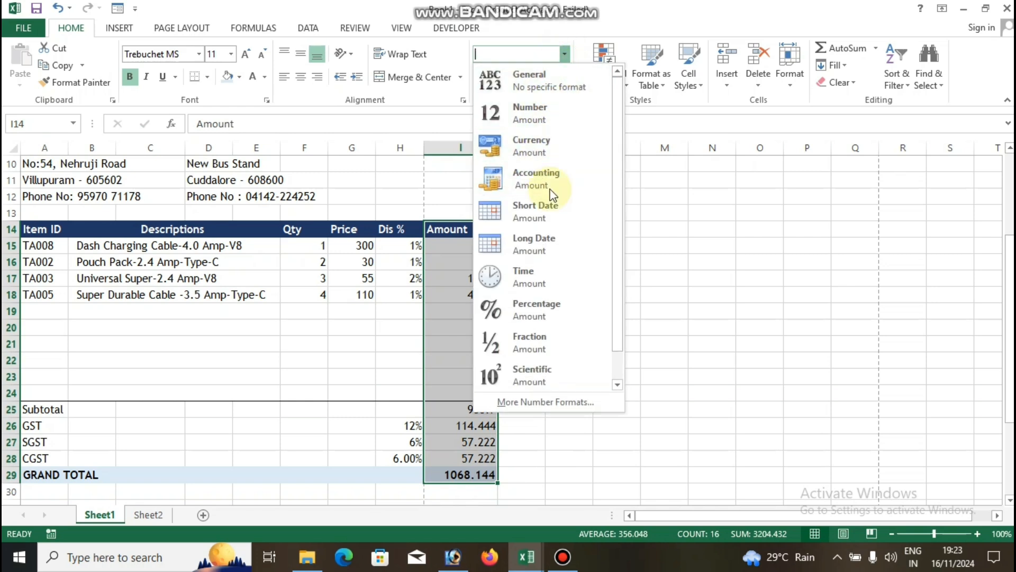
pyautogui.click(535, 403)
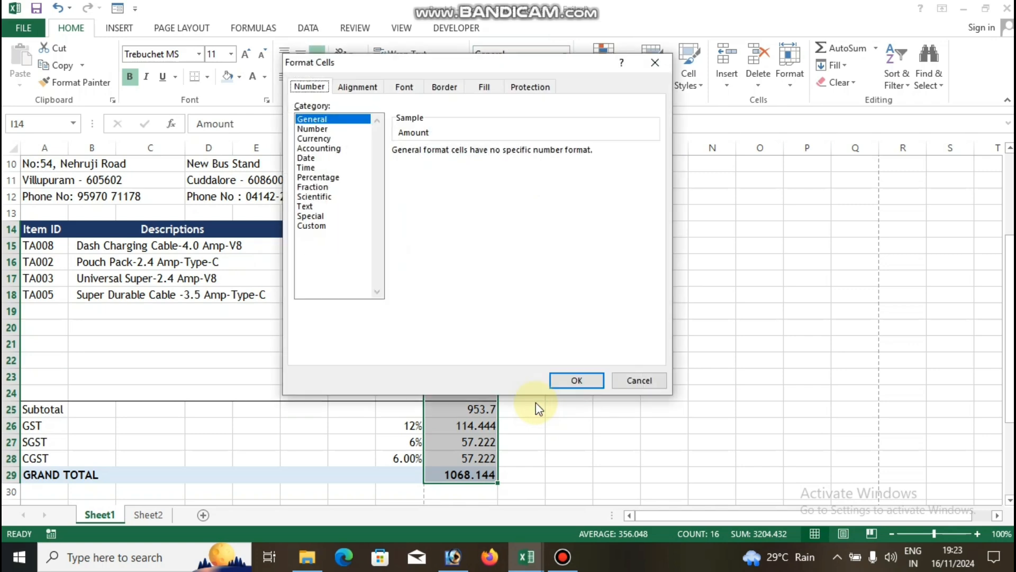
pyautogui.click(316, 149)
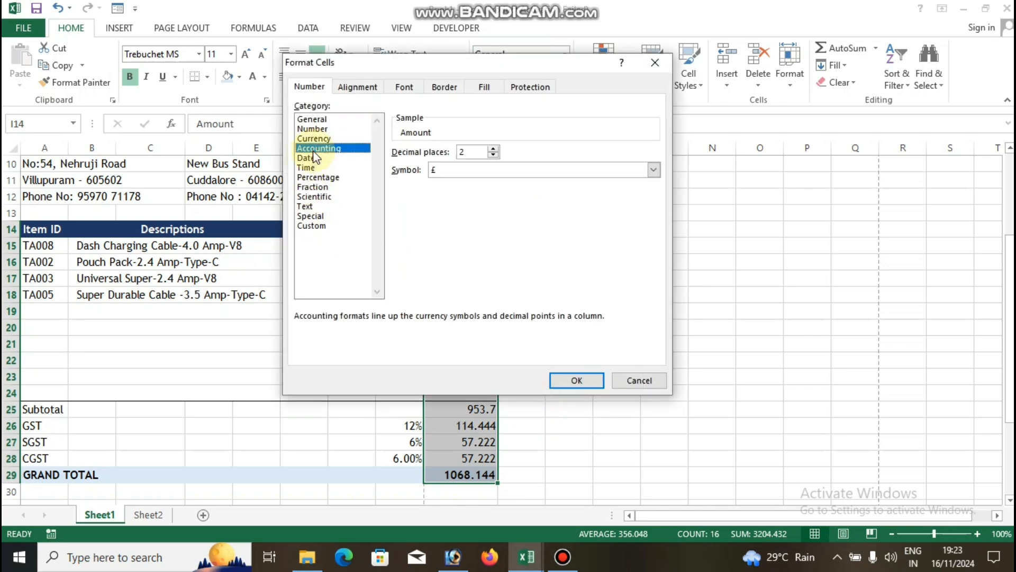
pyautogui.click(455, 170)
pyautogui.scroll(-10, 466, 214)
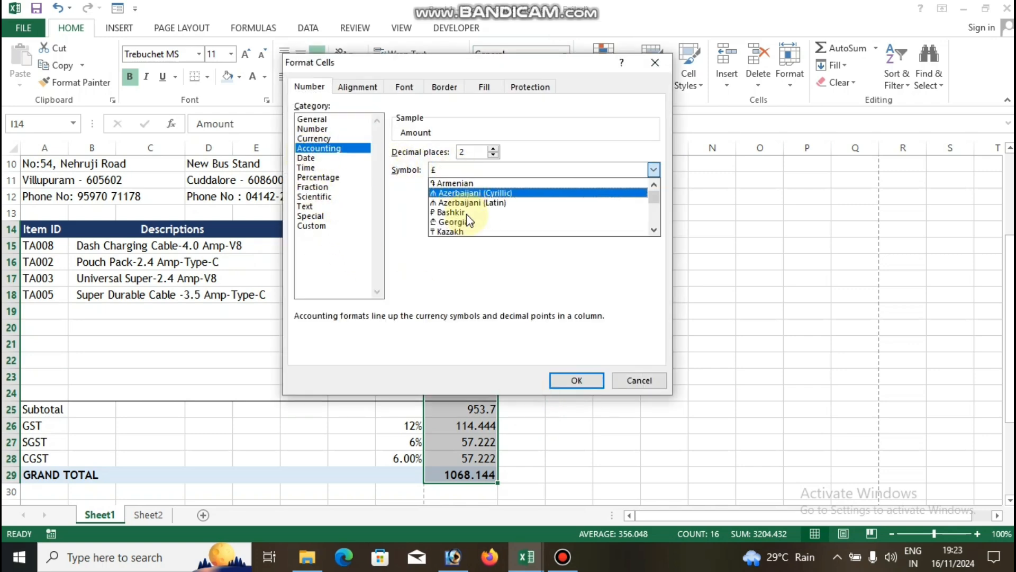
pyautogui.scroll(-15, 466, 215)
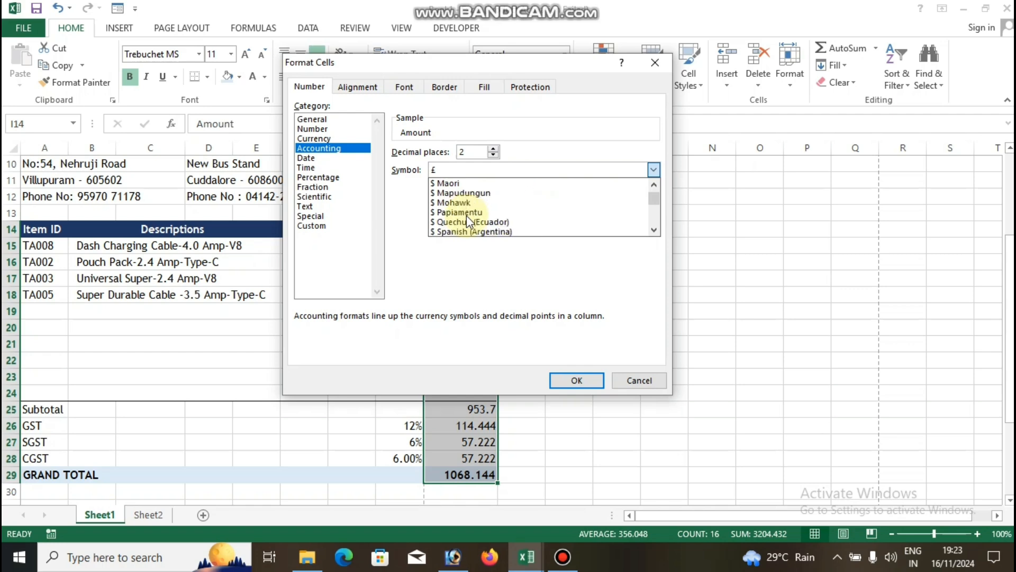
pyautogui.scroll(-12, 466, 215)
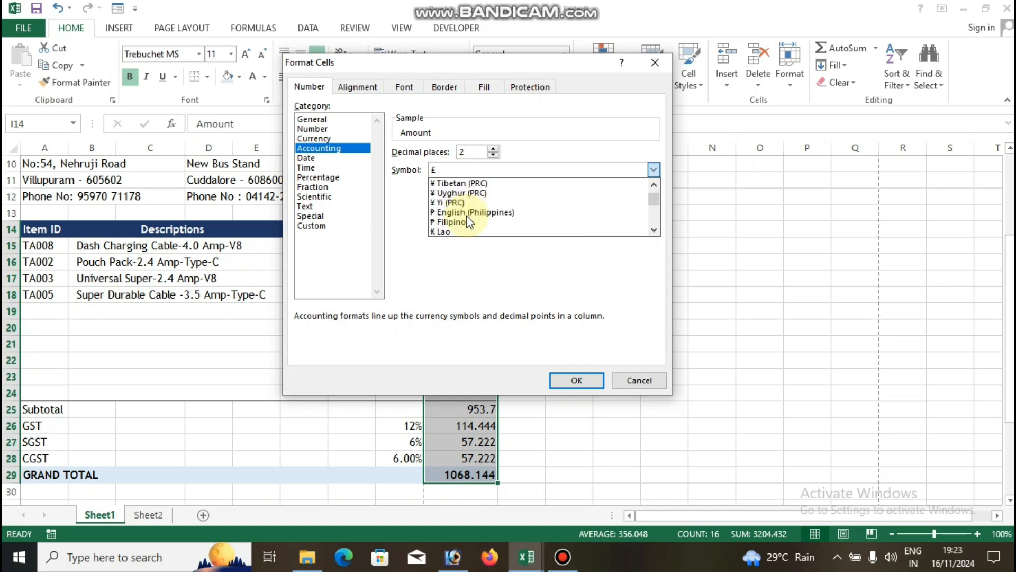
pyautogui.scroll(-12, 466, 215)
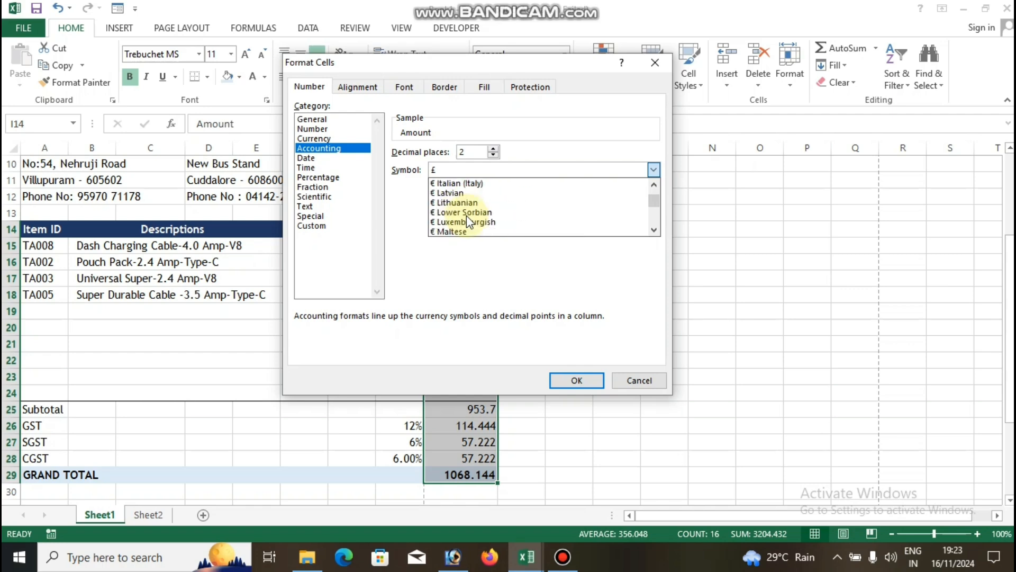
pyautogui.scroll(-1, 465, 217)
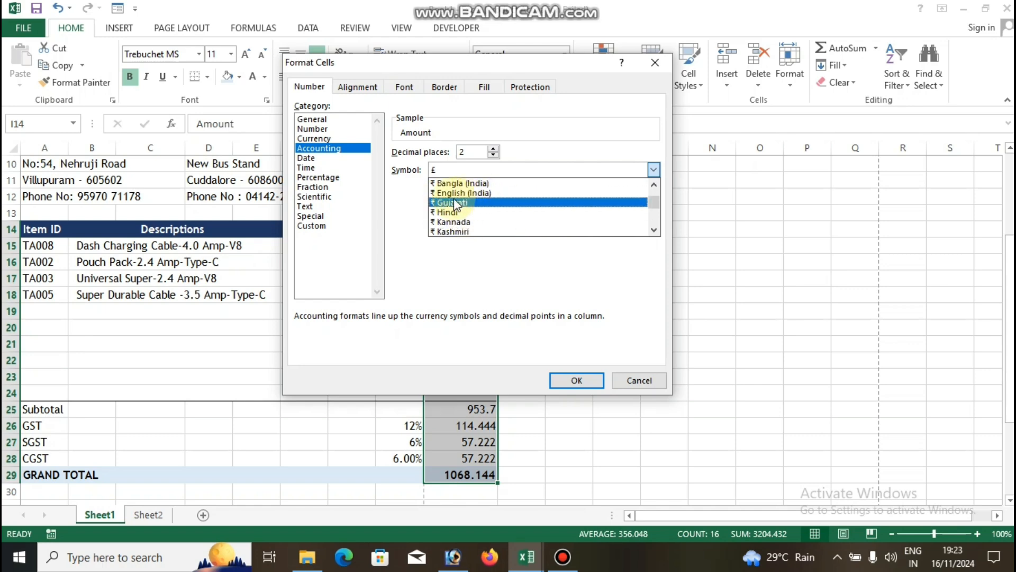
pyautogui.click(463, 194)
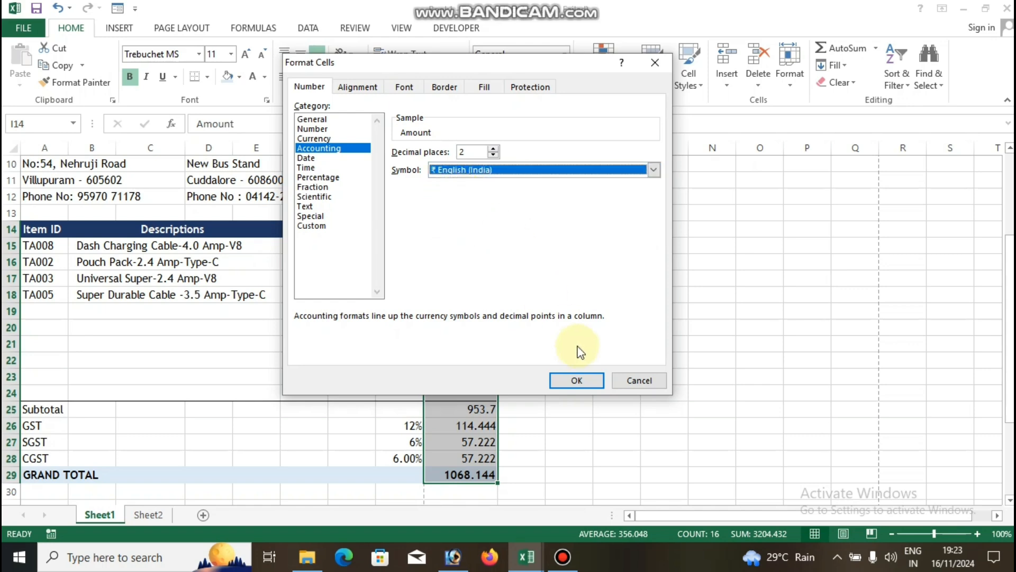
pyautogui.click(577, 380)
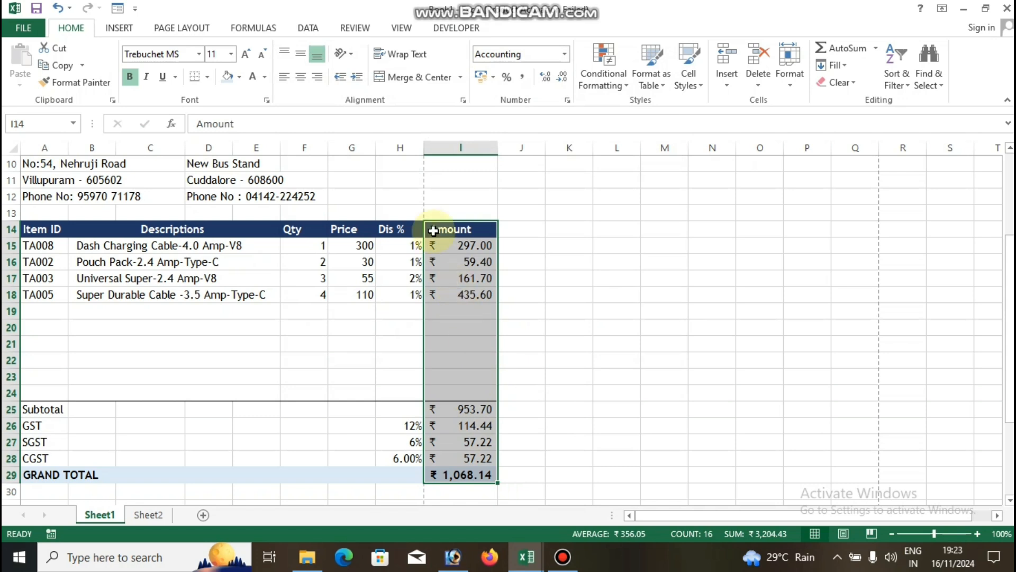
pyautogui.click(454, 340)
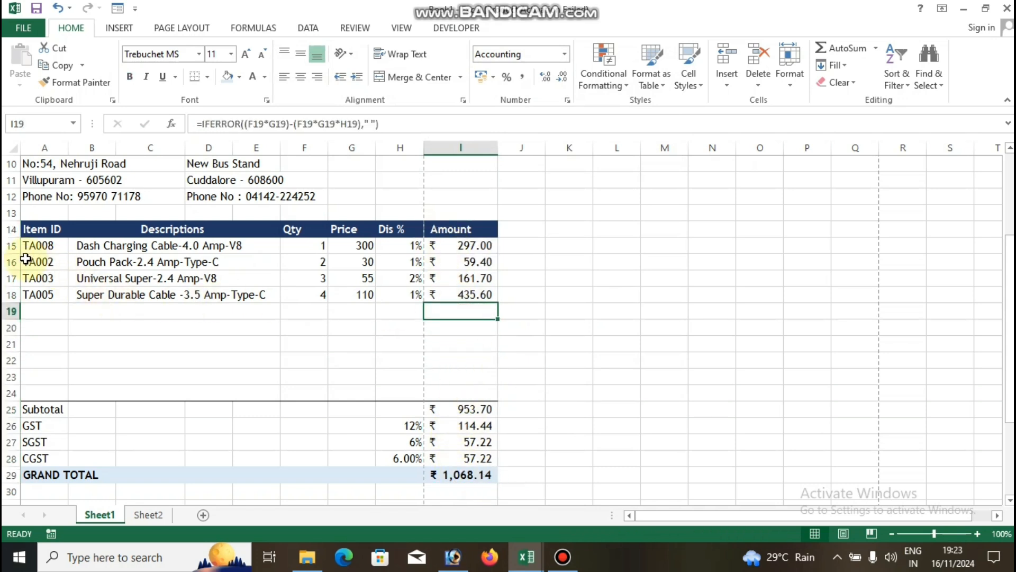
# - Shade the TA002 item row, A16:I16, with the light blue fill colour
pyautogui.moveTo(31, 244); pyautogui.dragTo(454, 253)
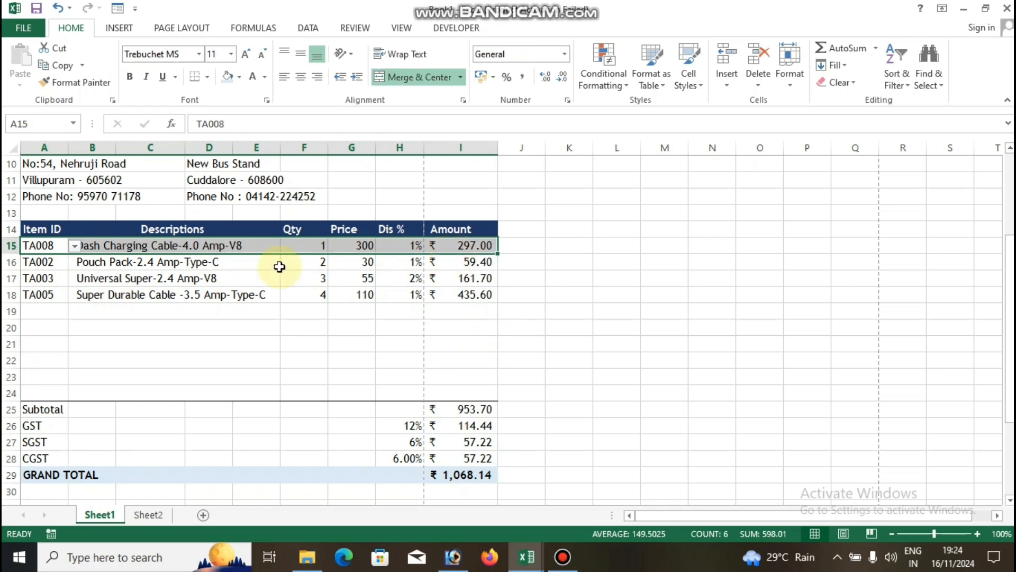
pyautogui.moveTo(39, 263); pyautogui.dragTo(453, 269)
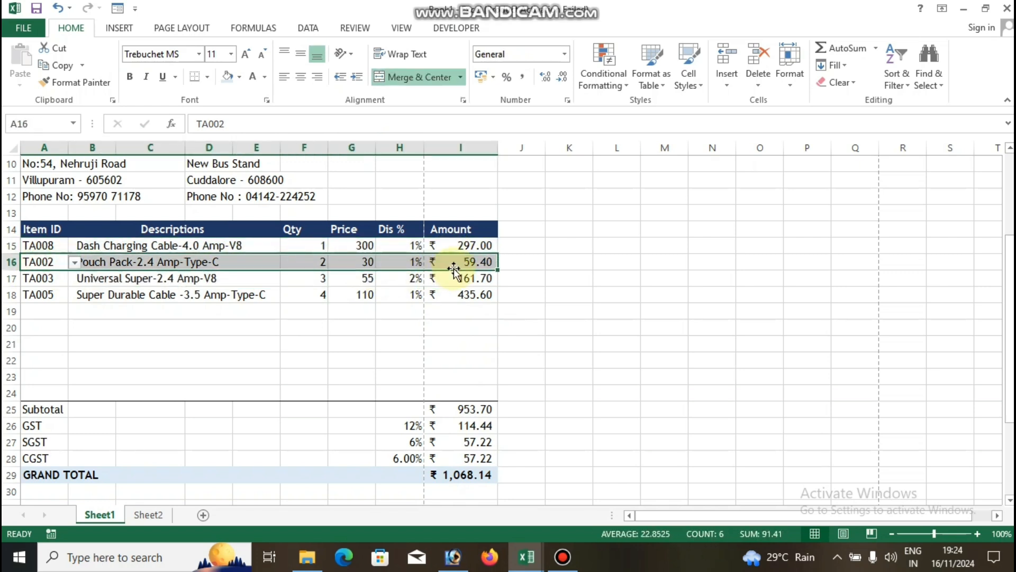
pyautogui.click(228, 76)
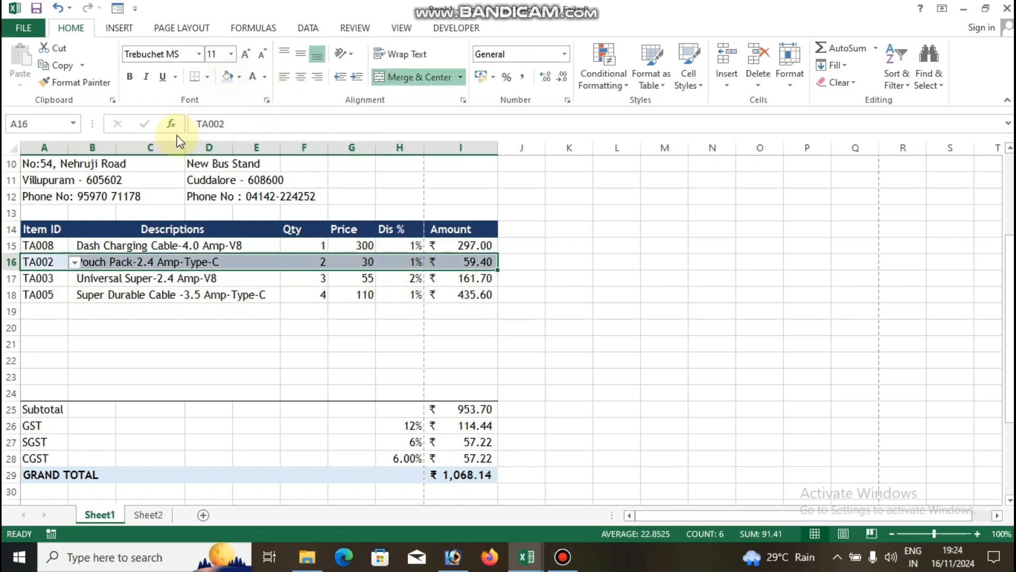
# - Copy the light blue TA002 row formatting onto alternate item rows A18:I18, A20:I20, A22:I22 and A24:I24
pyautogui.click(80, 82)
pyautogui.moveTo(37, 294); pyautogui.dragTo(458, 297)
pyautogui.moveTo(33, 327); pyautogui.dragTo(443, 326)
pyautogui.moveTo(50, 359); pyautogui.dragTo(433, 358)
pyautogui.moveTo(41, 390); pyautogui.dragTo(469, 396)
pyautogui.click(69, 81)
pyautogui.click(569, 261)
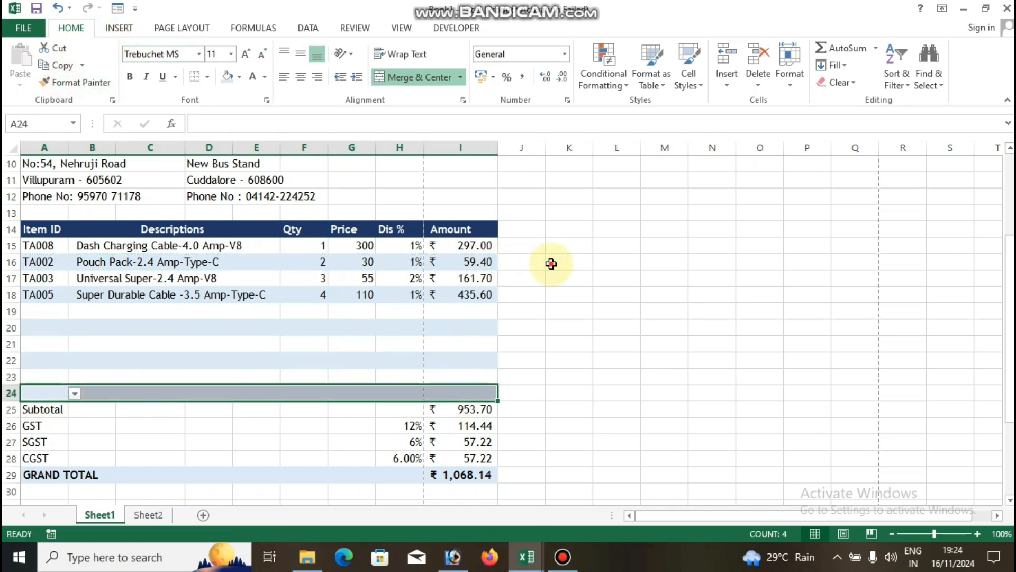
# - Enter TA0011 as the invoice number in I6
pyautogui.scroll(3, 262, 359)
pyautogui.click(418, 245)
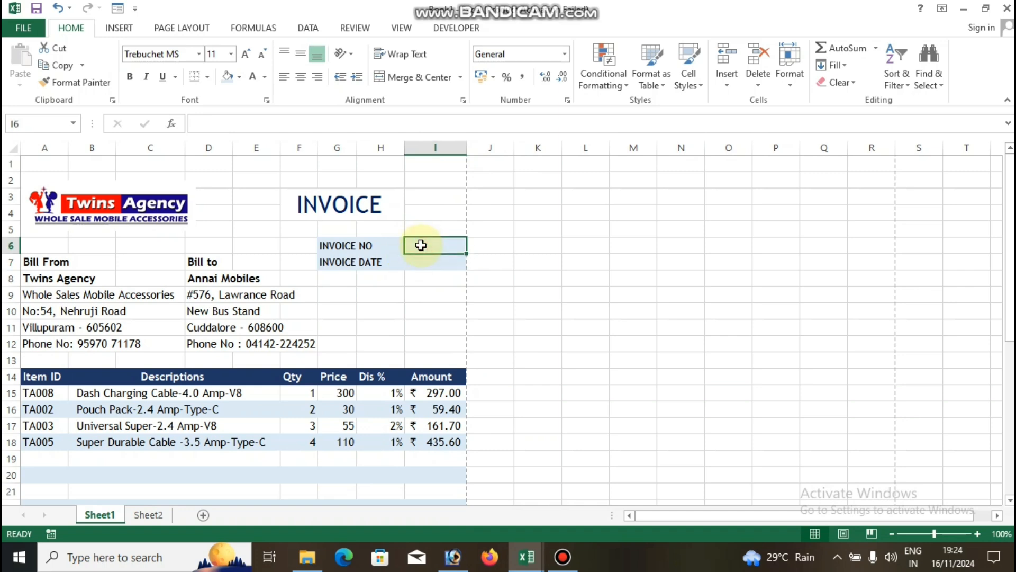
pyautogui.write('T')
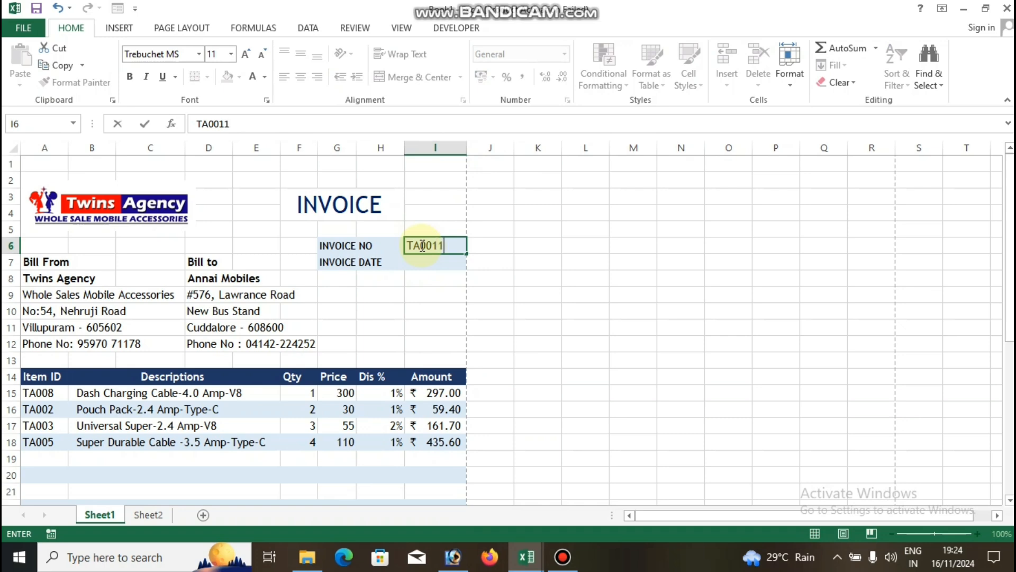
pyautogui.write('A0011')
pyautogui.press('Return')
# - Fill the invoice date in I7 with =NOW() and widen column I to fit the date and time
pyautogui.write('=')
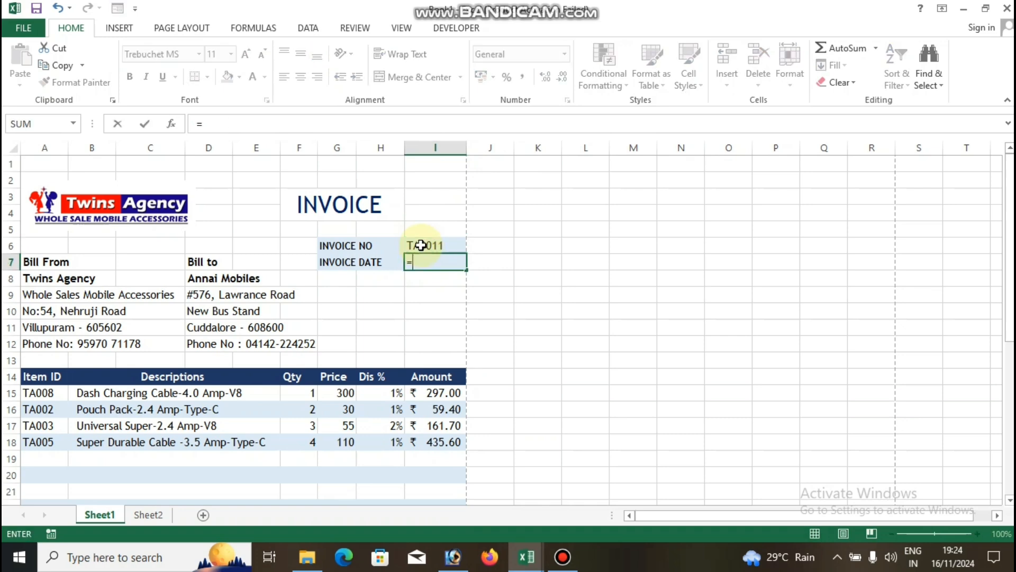
pyautogui.write('NO')
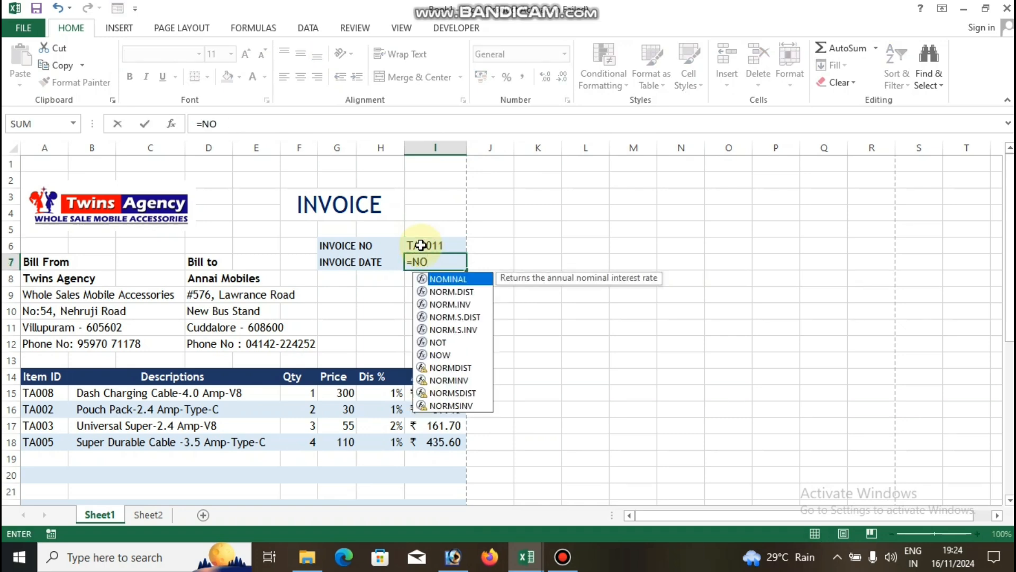
pyautogui.write('W()')
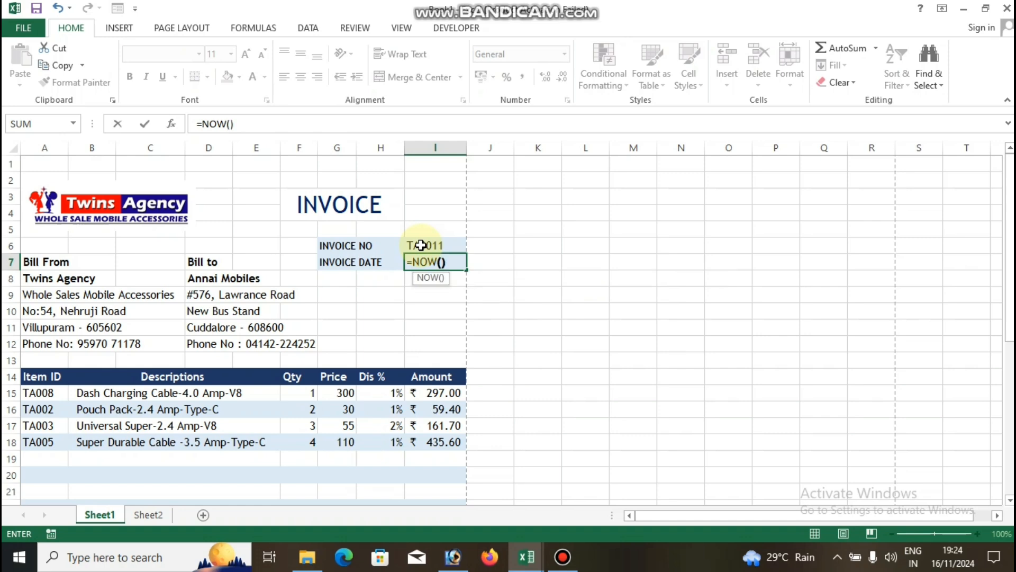
pyautogui.press('Return')
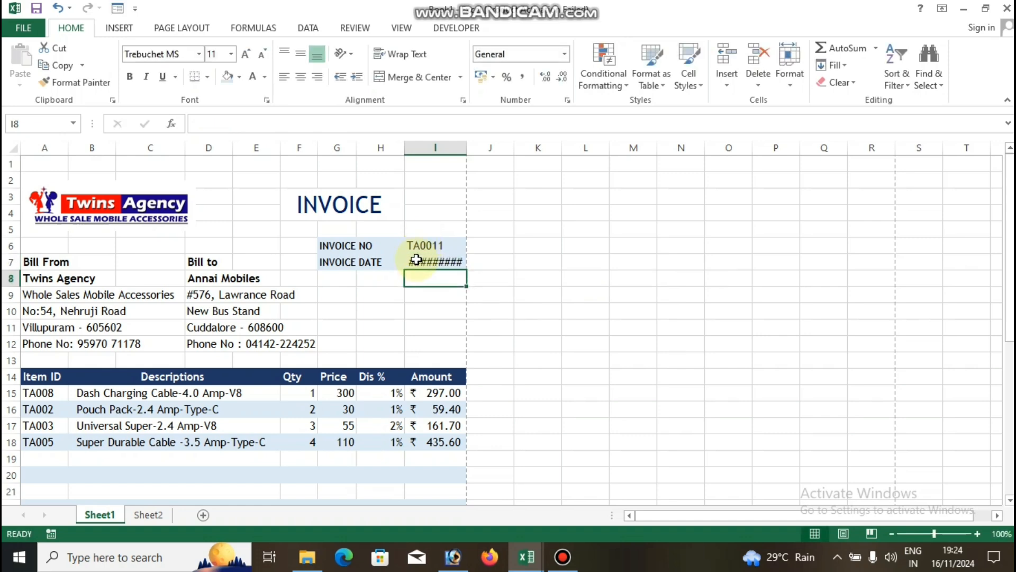
pyautogui.click(416, 261)
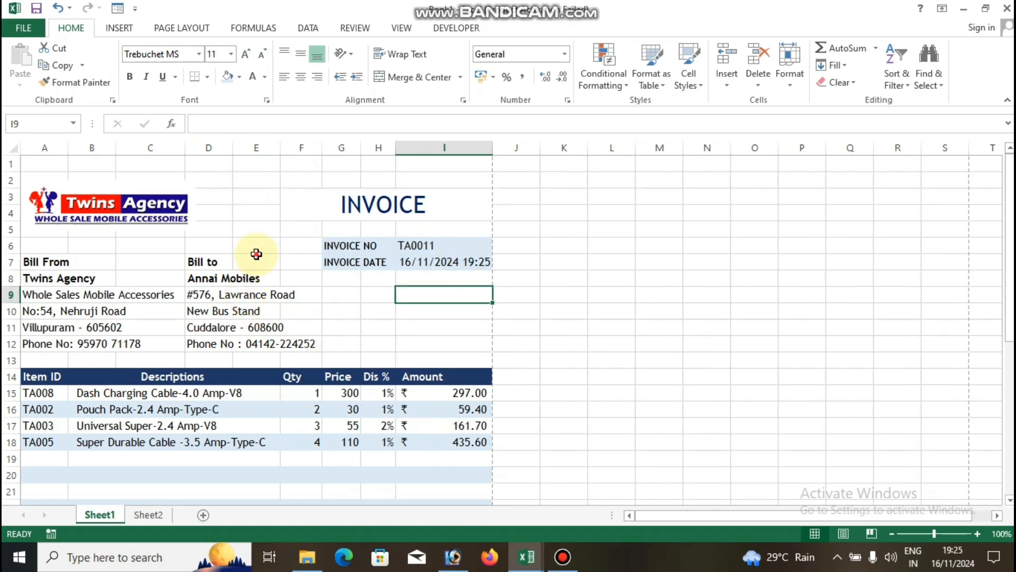
pyautogui.click(257, 254)
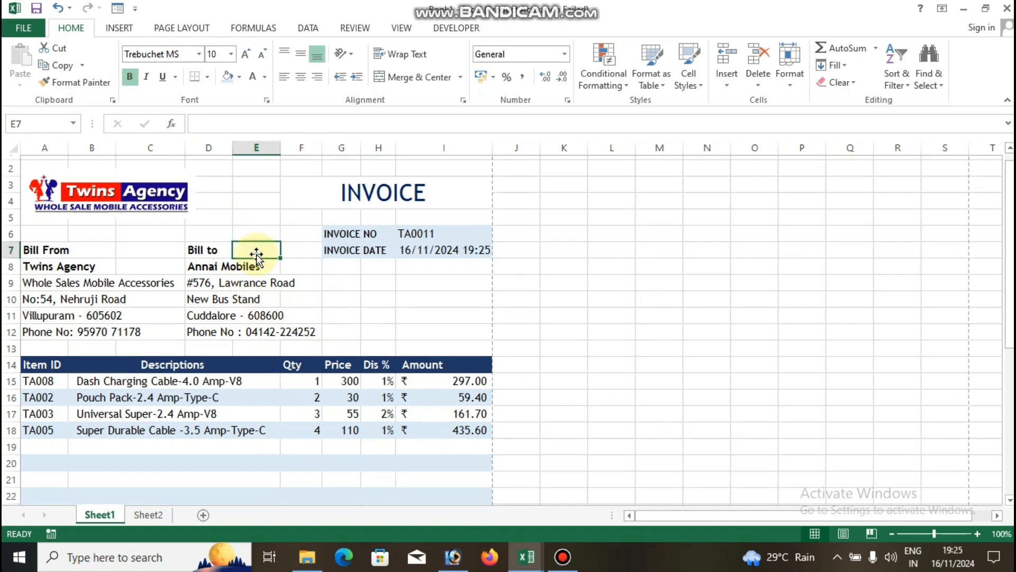
# - Clear the sample item IDs in A15:A18 and the quantities in F15:F18
pyautogui.scroll(-6, 239, 268)
pyautogui.scroll(2, 238, 266)
pyautogui.moveTo(41, 197); pyautogui.dragTo(47, 256)
pyautogui.press('Delete')
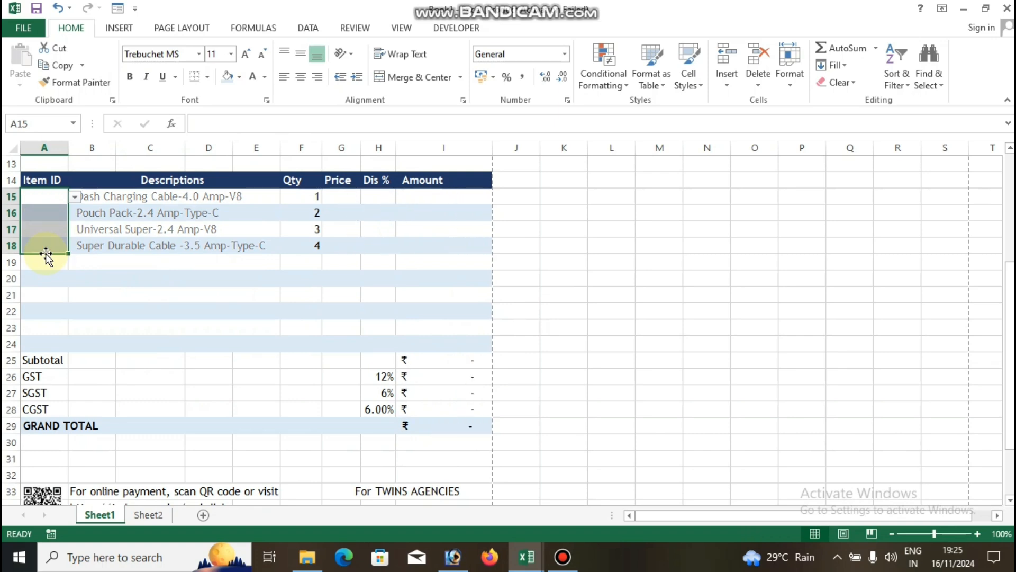
pyautogui.click(303, 197)
pyautogui.moveTo(303, 197); pyautogui.dragTo(305, 241)
pyautogui.press('Delete')
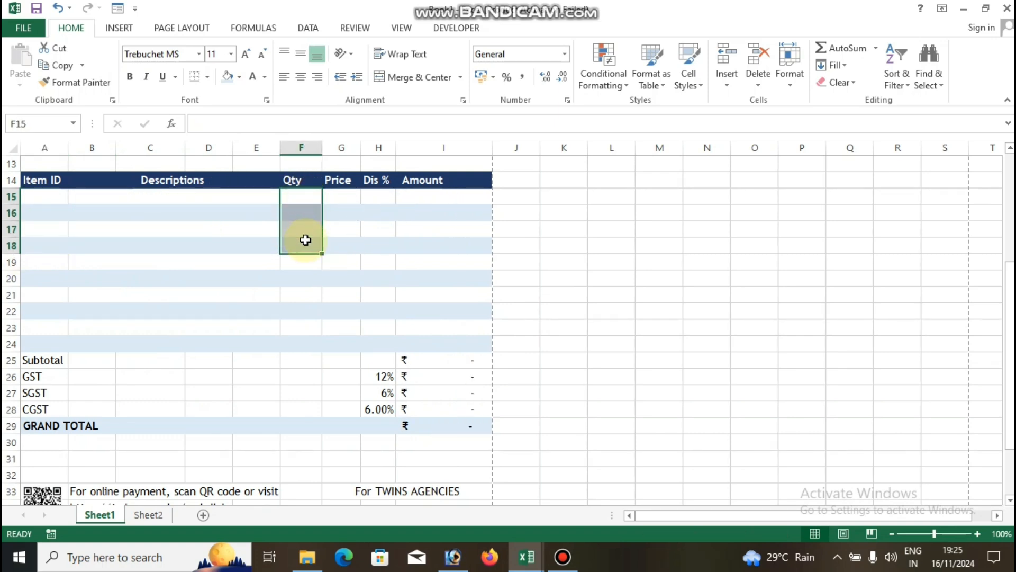
# - Display the CGST percentage in H28 without decimal places
pyautogui.click(366, 407)
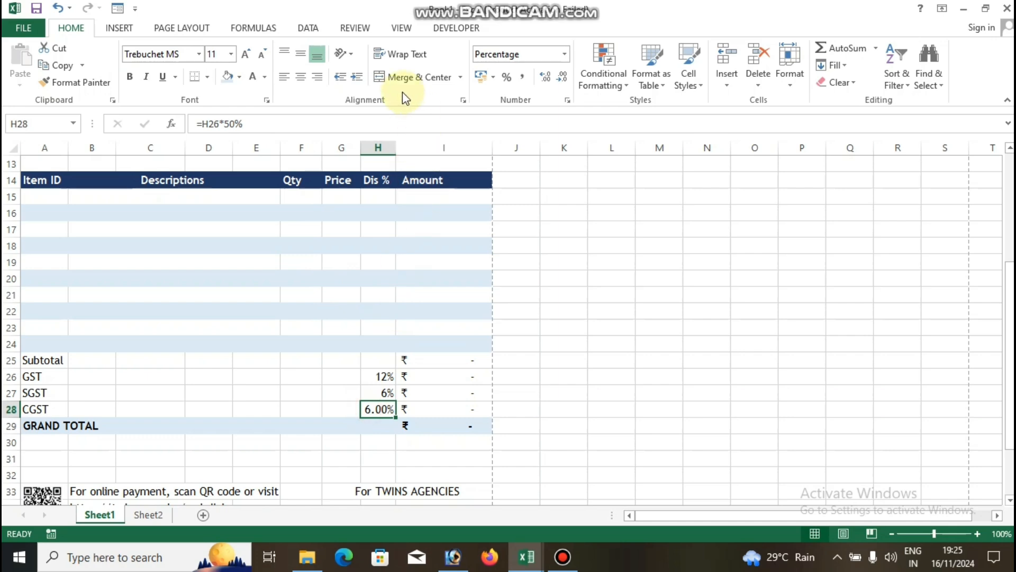
pyautogui.click(356, 79)
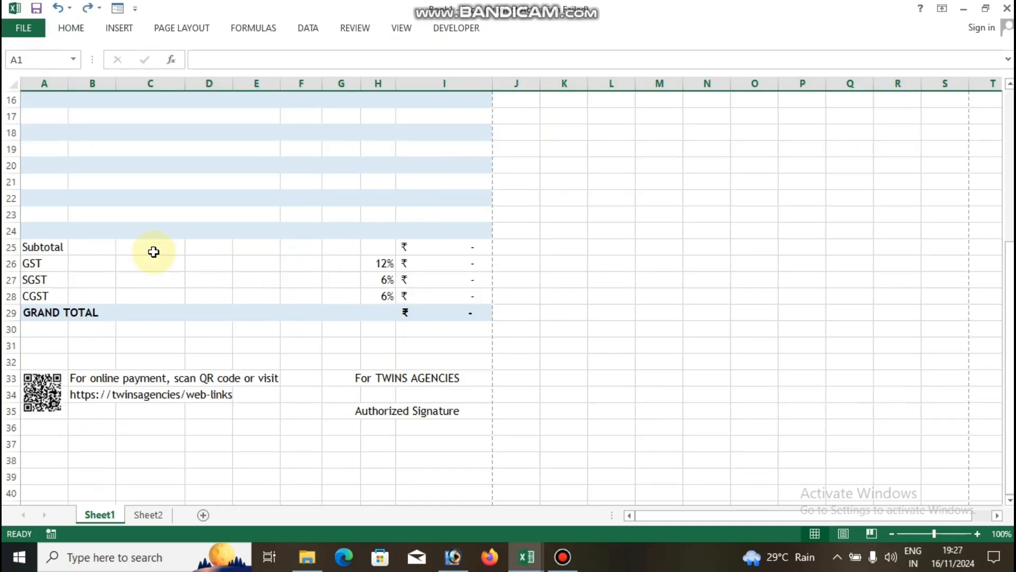
# - Hide the gridlines, row and column headings and formula bar, and keep the ribbon collapsed
pyautogui.scroll(5, 152, 252)
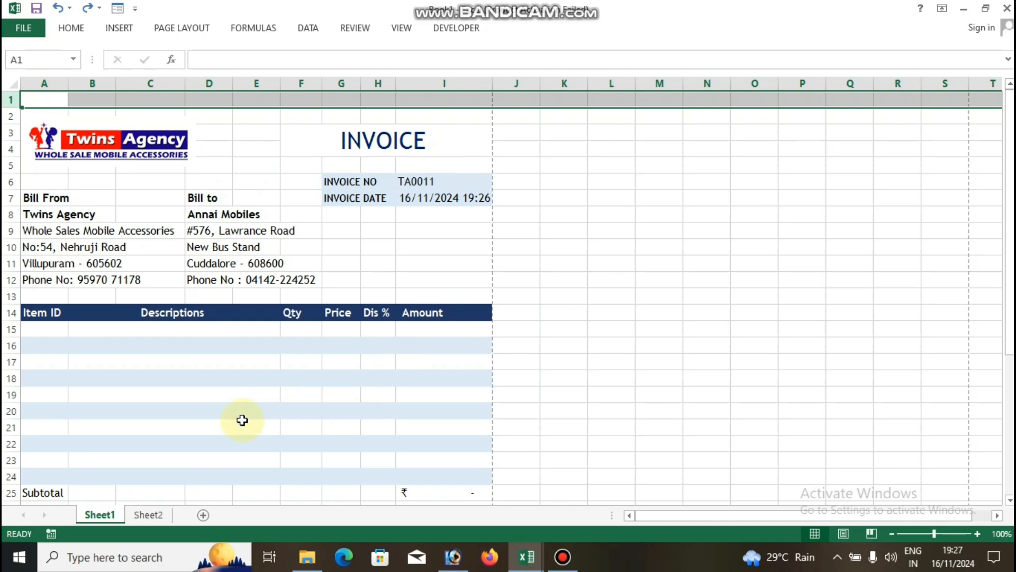
pyautogui.scroll(-2, 240, 408)
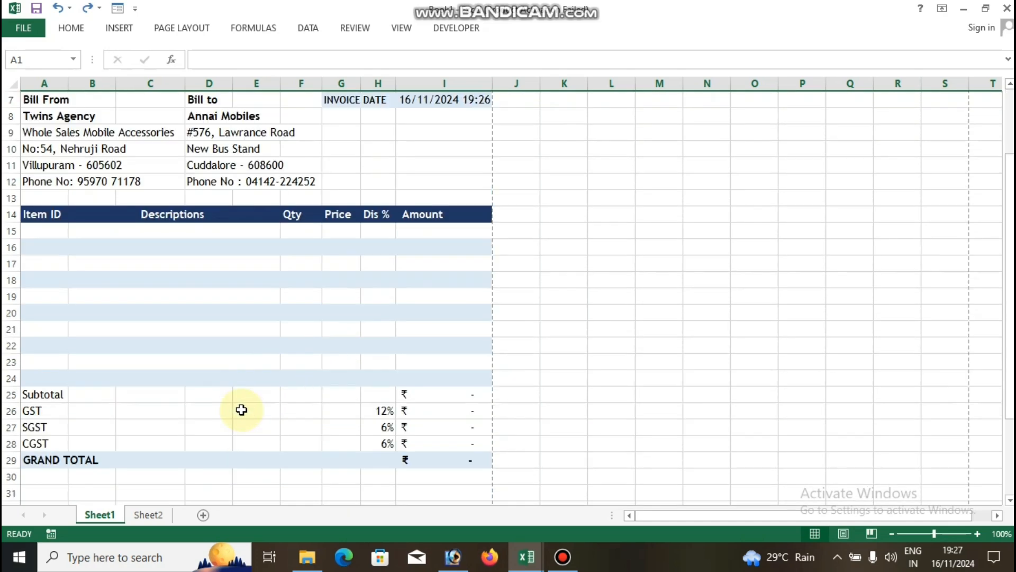
pyautogui.scroll(-3, 241, 410)
pyautogui.scroll(5, 285, 291)
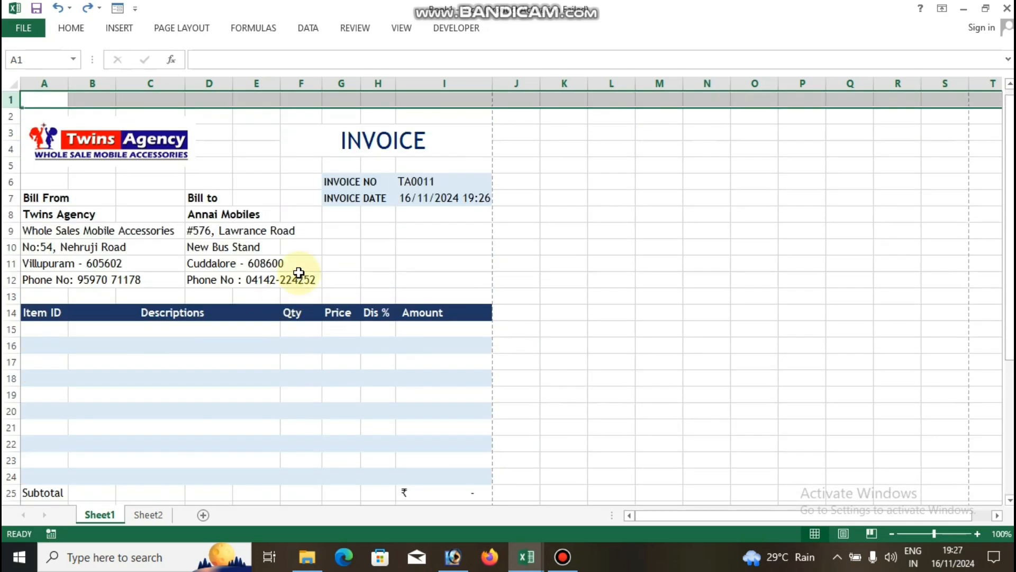
pyautogui.click(411, 28)
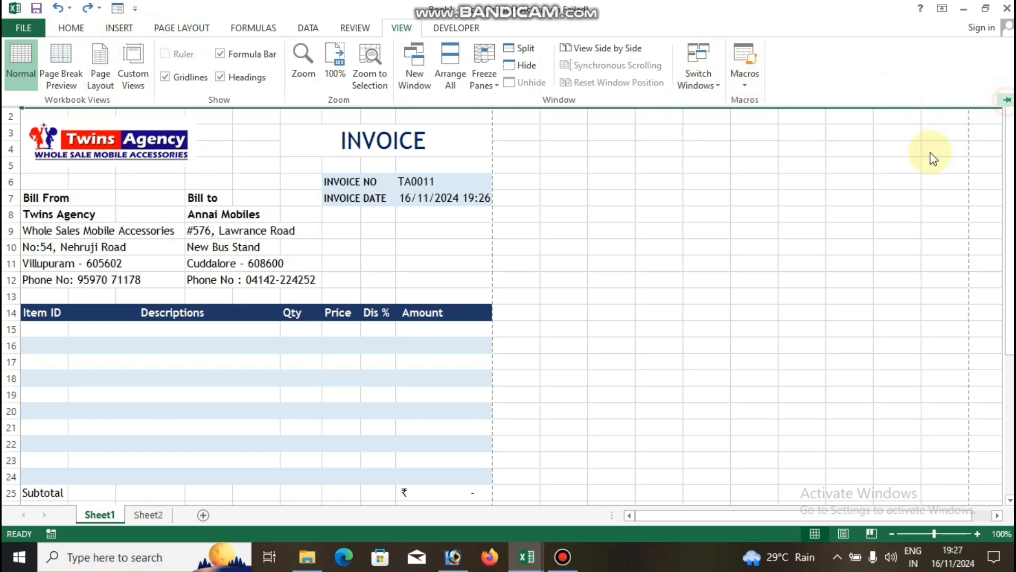
pyautogui.click(1006, 98)
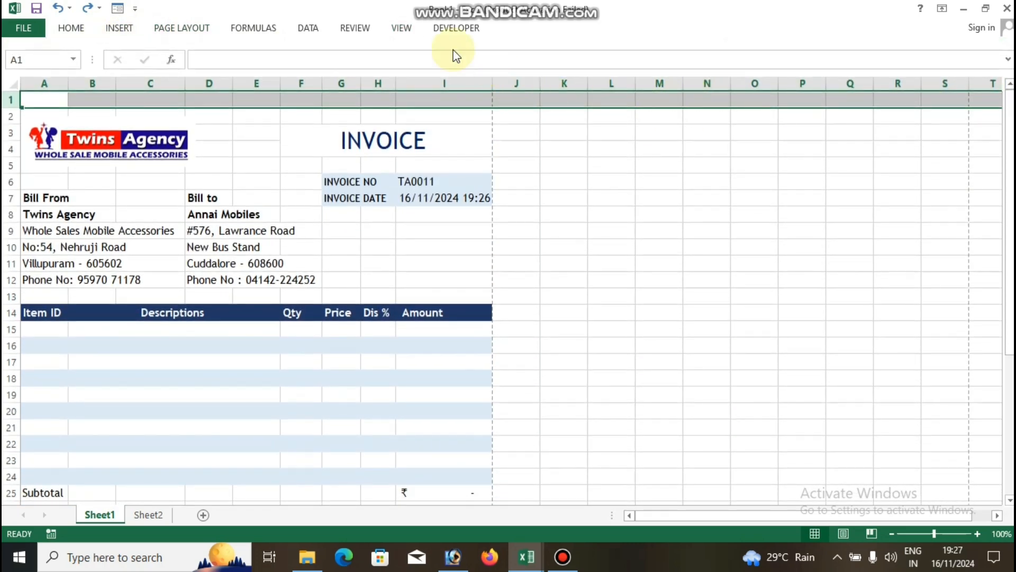
pyautogui.click(400, 28)
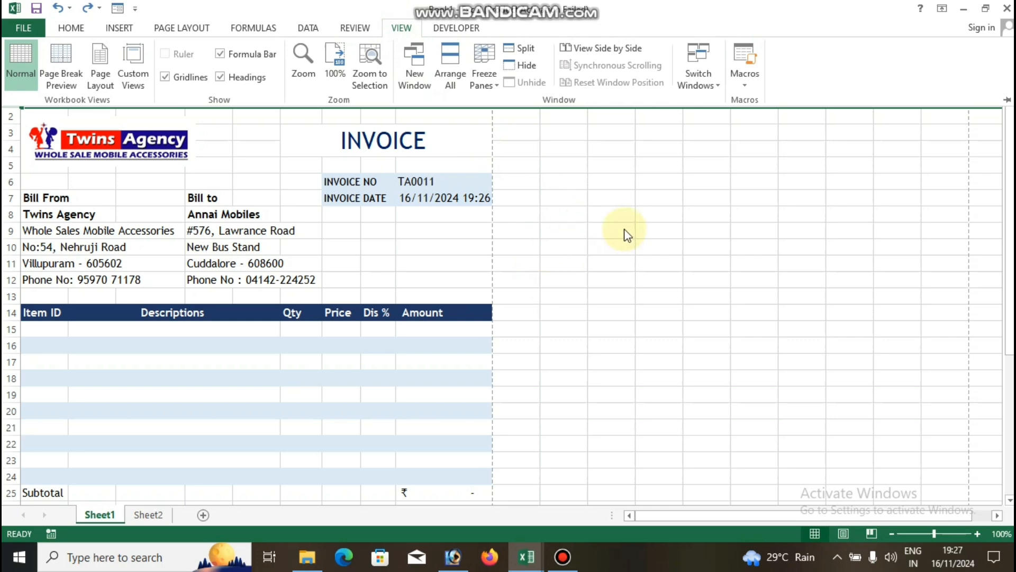
pyautogui.click(165, 75)
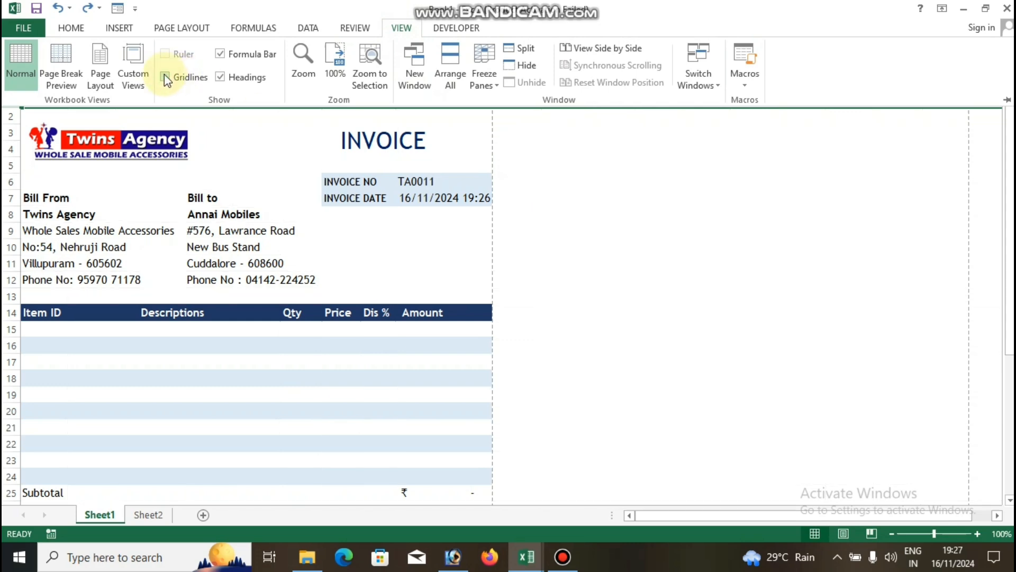
pyautogui.click(221, 77)
pyautogui.click(221, 53)
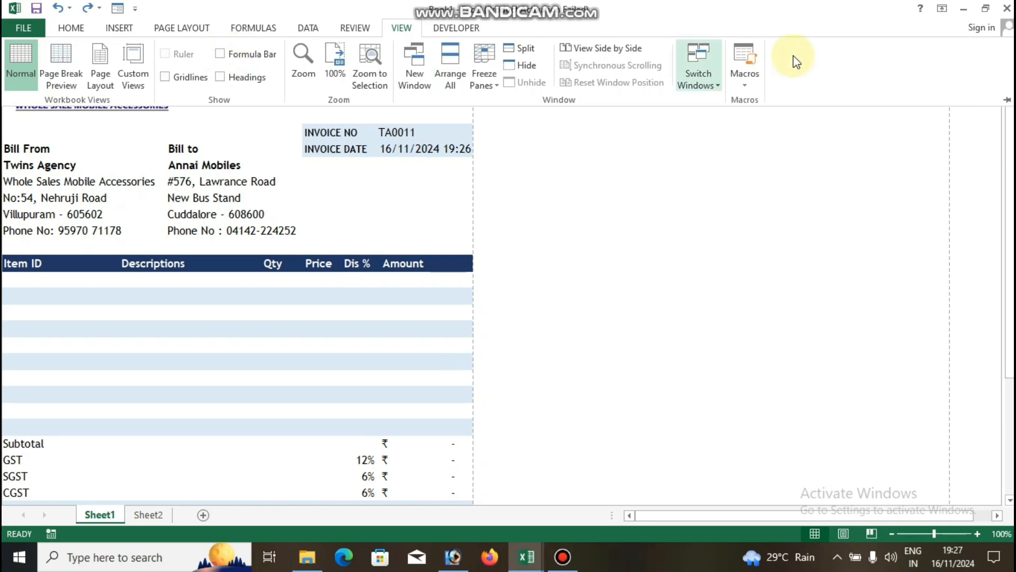
pyautogui.click(1007, 98)
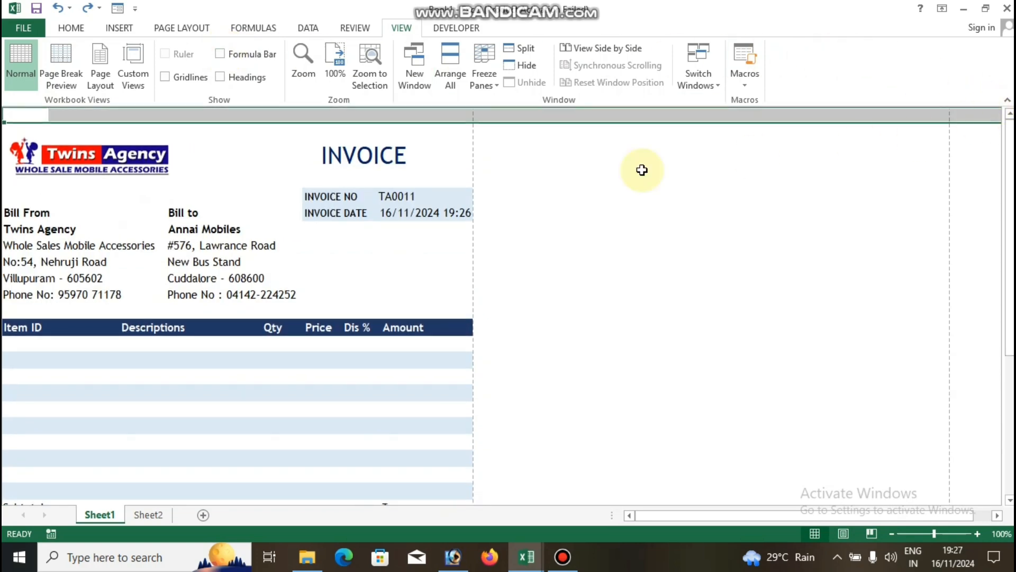
pyautogui.click(1006, 101)
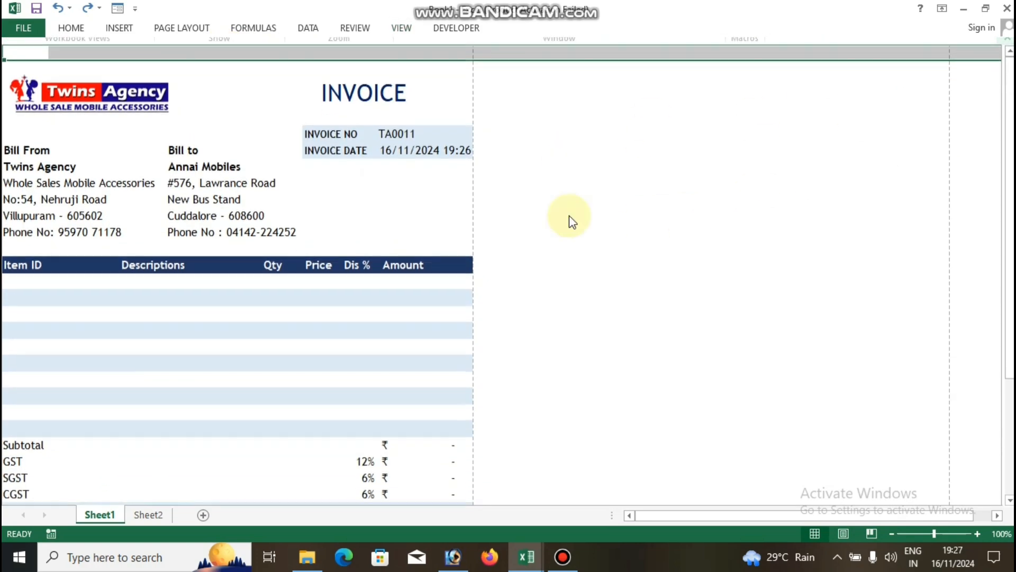
# - Switch the invoice sheet to Page Layout view
pyautogui.scroll(-2, 227, 159)
pyautogui.scroll(2, 234, 149)
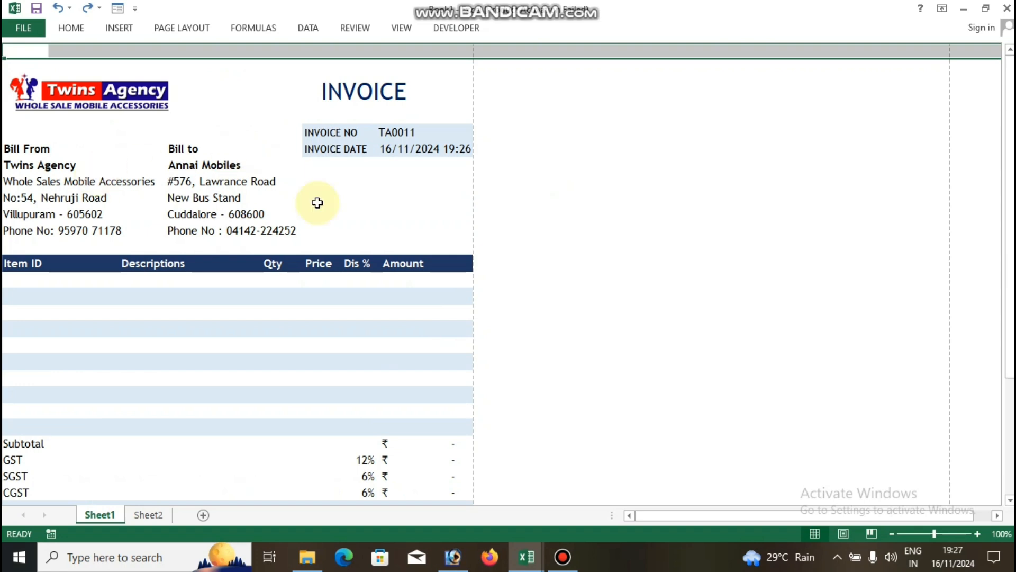
pyautogui.click(406, 30)
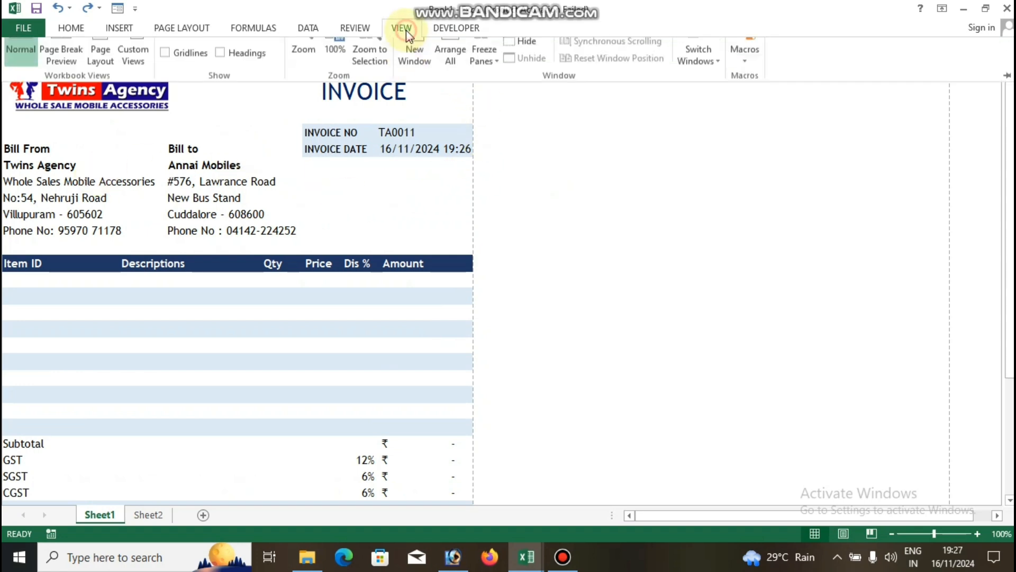
pyautogui.click(98, 68)
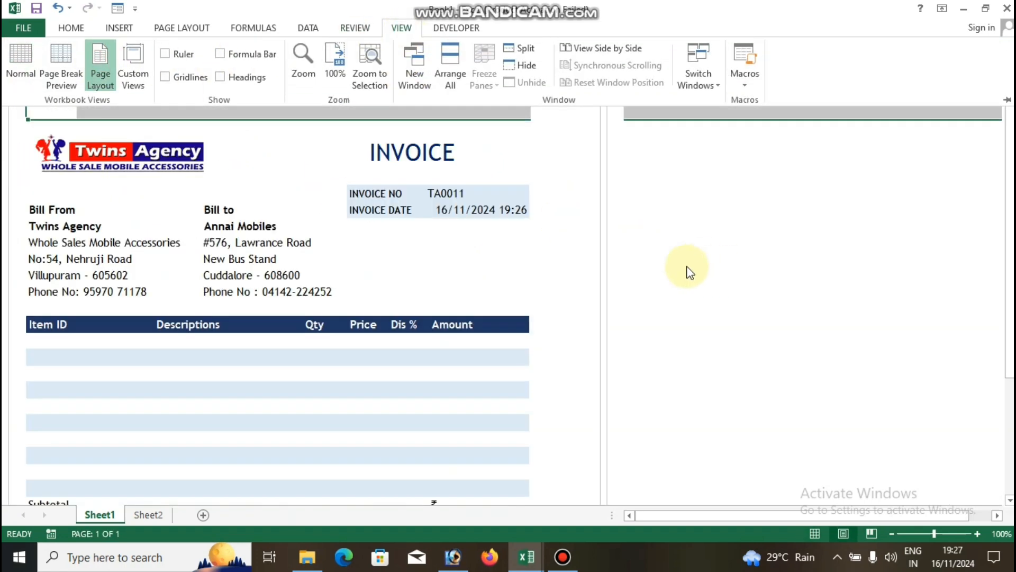
pyautogui.click(412, 263)
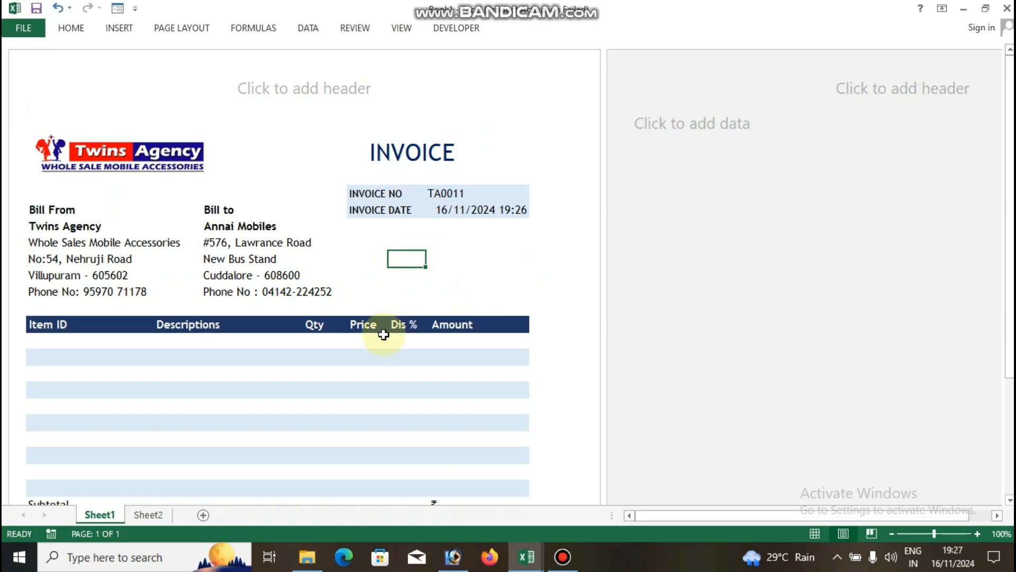
# - Review the whole invoice page in the new view, from the header down to the totals and payment section
pyautogui.scroll(-7, 382, 331)
pyautogui.scroll(7, 382, 331)
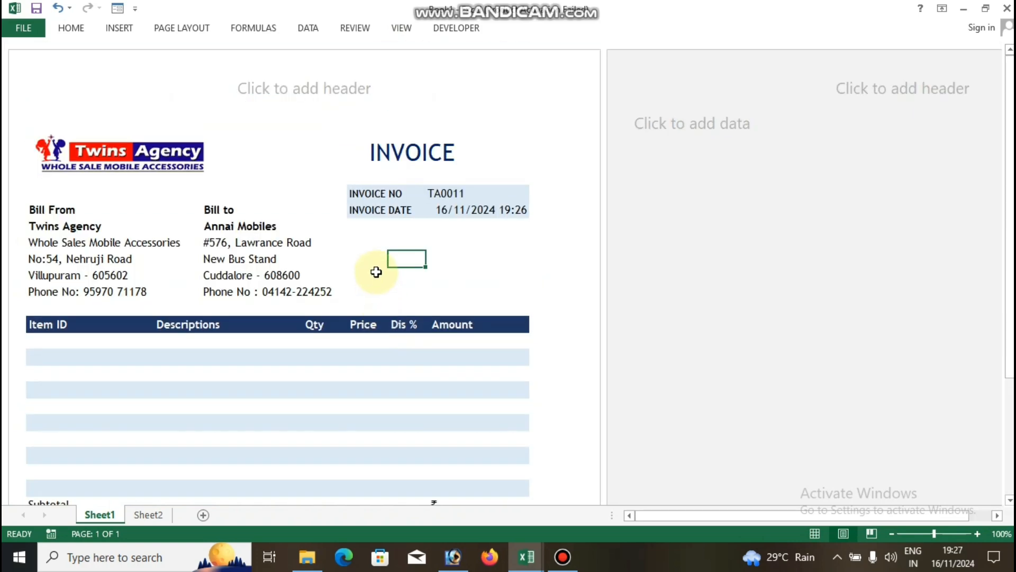
pyautogui.scroll(-3, 376, 272)
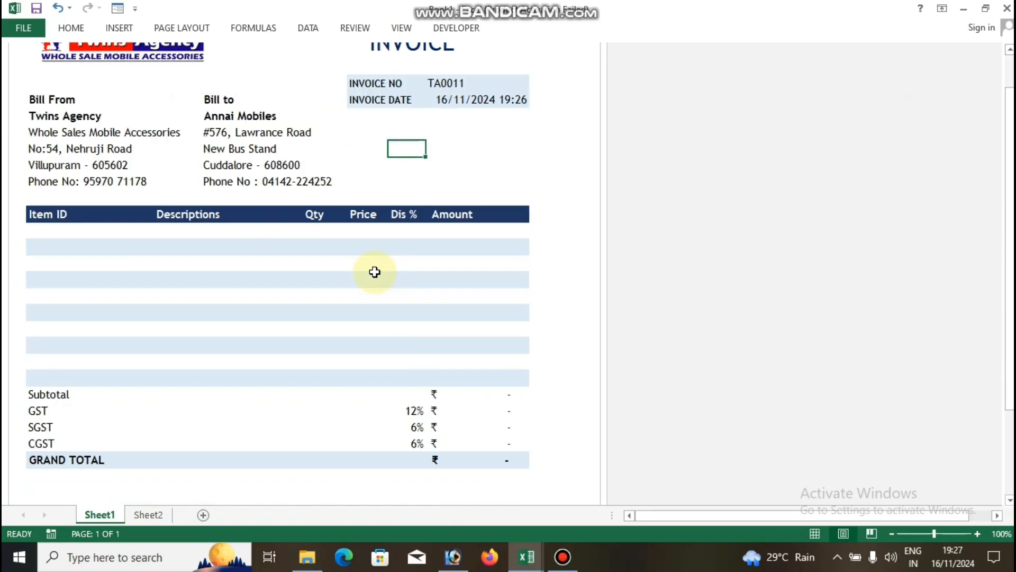
pyautogui.scroll(3, 375, 272)
pyautogui.scroll(-3, 375, 272)
pyautogui.scroll(-1, 375, 272)
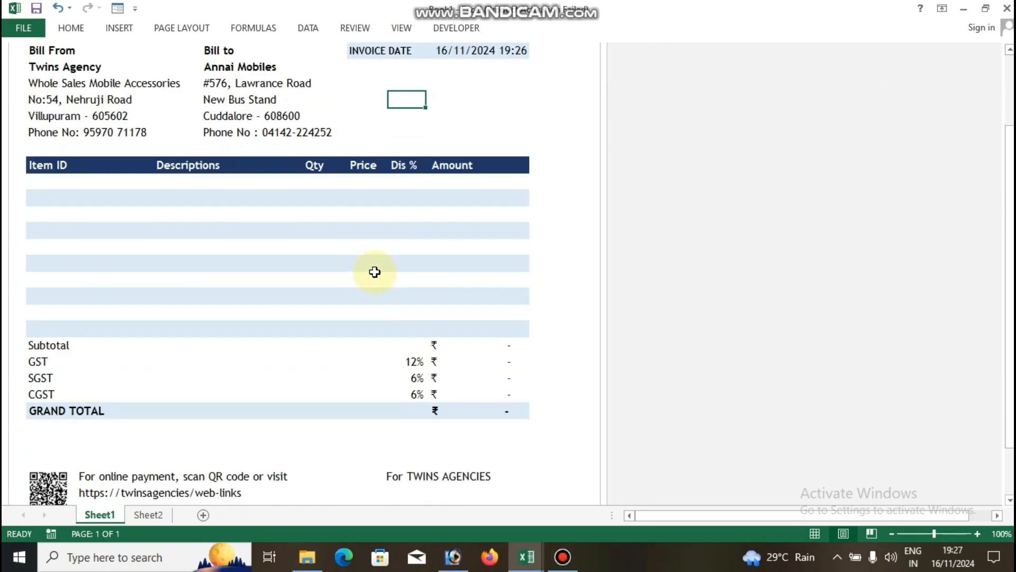
pyautogui.scroll(1, 375, 272)
# - Add item TA001 with a quantity of 10 in the first row of the item table
pyautogui.click(57, 230)
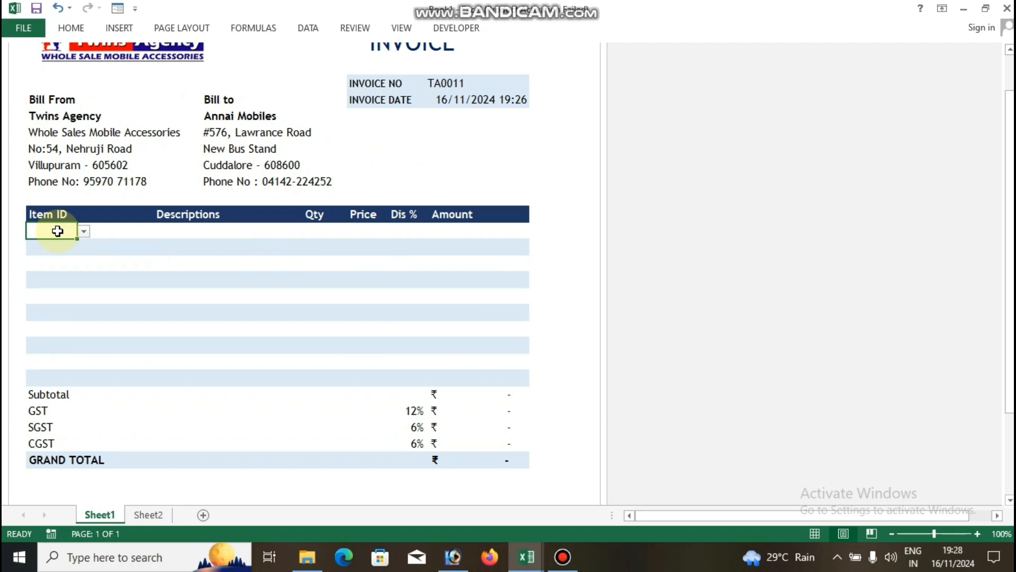
pyautogui.write('TA')
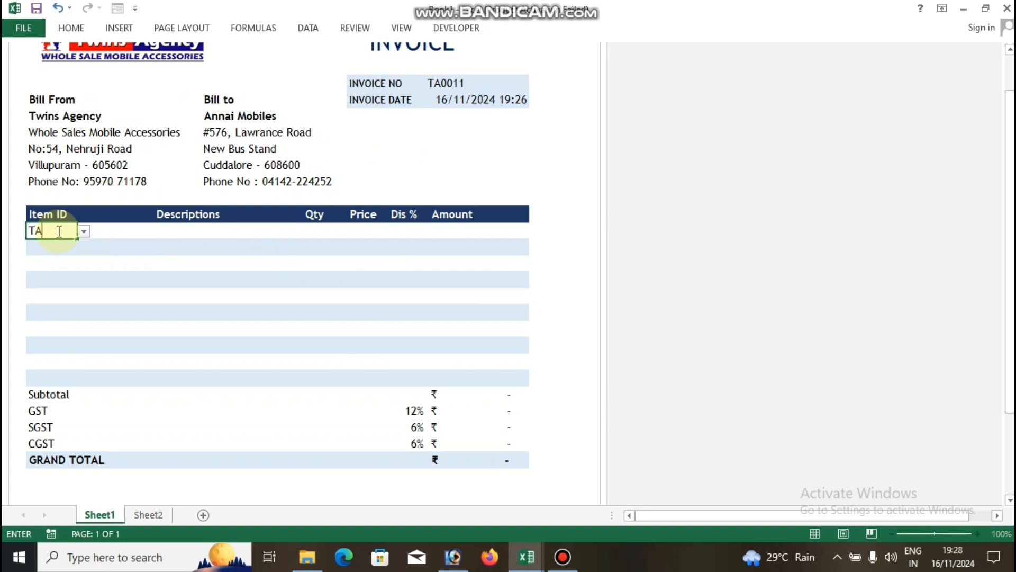
pyautogui.write('001')
pyautogui.press('Tab')
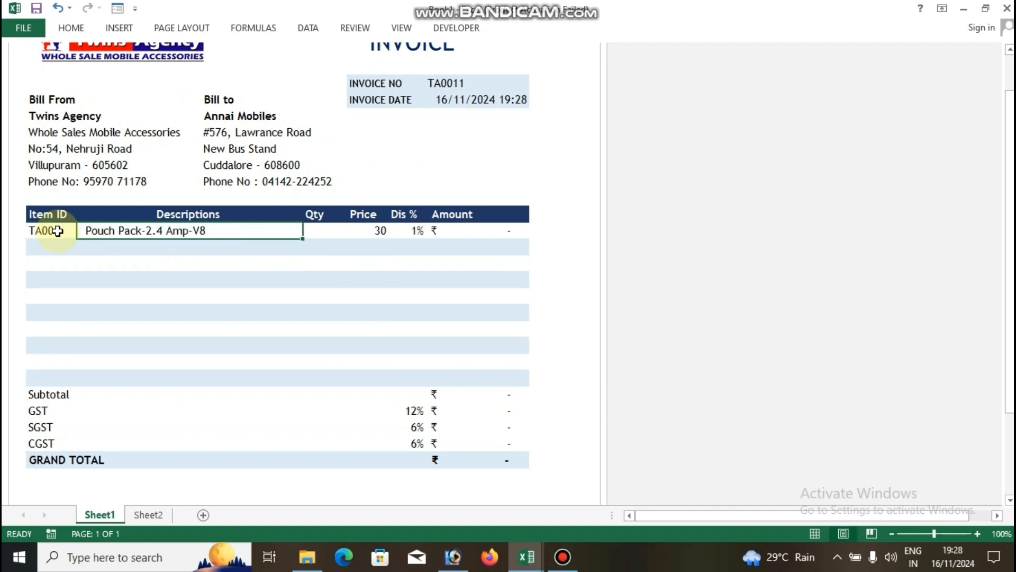
pyautogui.press('Tab')
pyautogui.write('10')
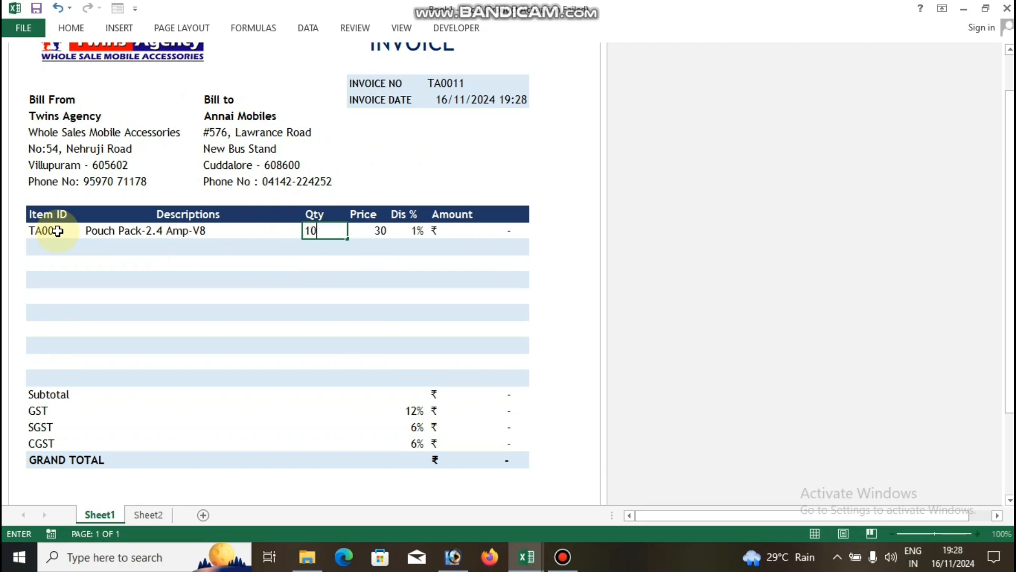
pyautogui.press('Return')
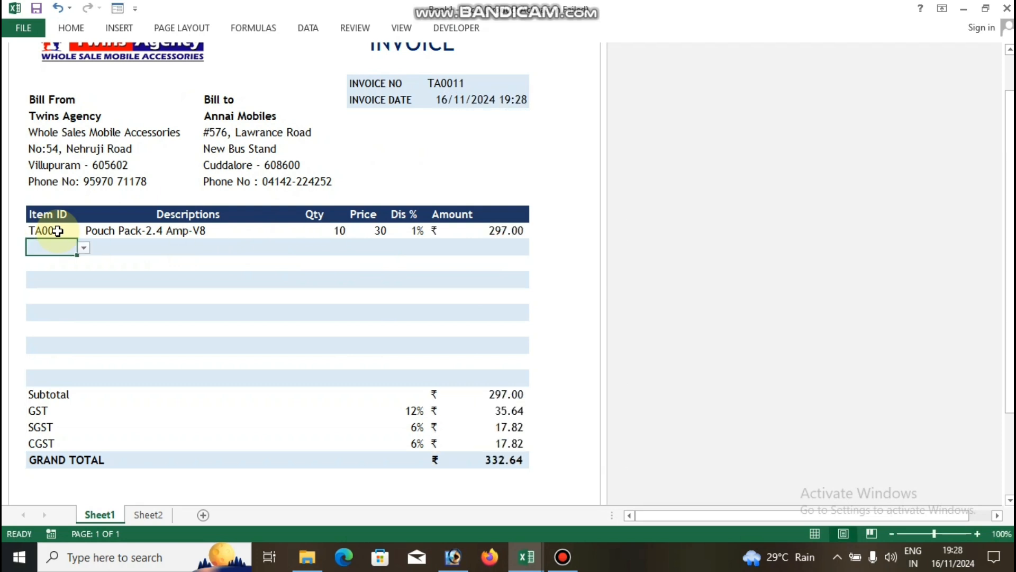
# - Add item TA002 with a quantity of 15 in the second row of the item table
pyautogui.write('TA001')
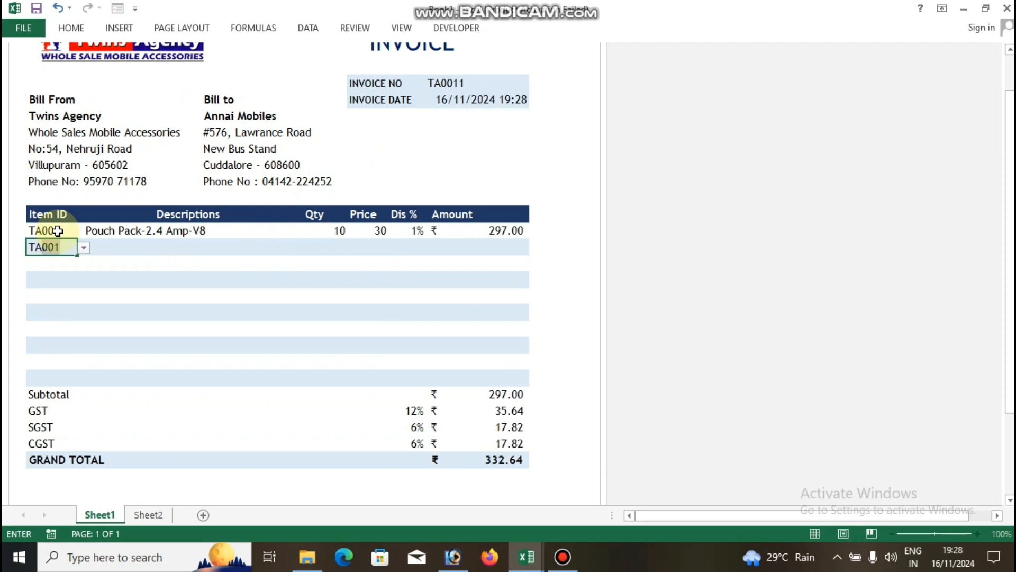
pyautogui.press('BackSpace')
pyautogui.write('2')
pyautogui.press('Tab')
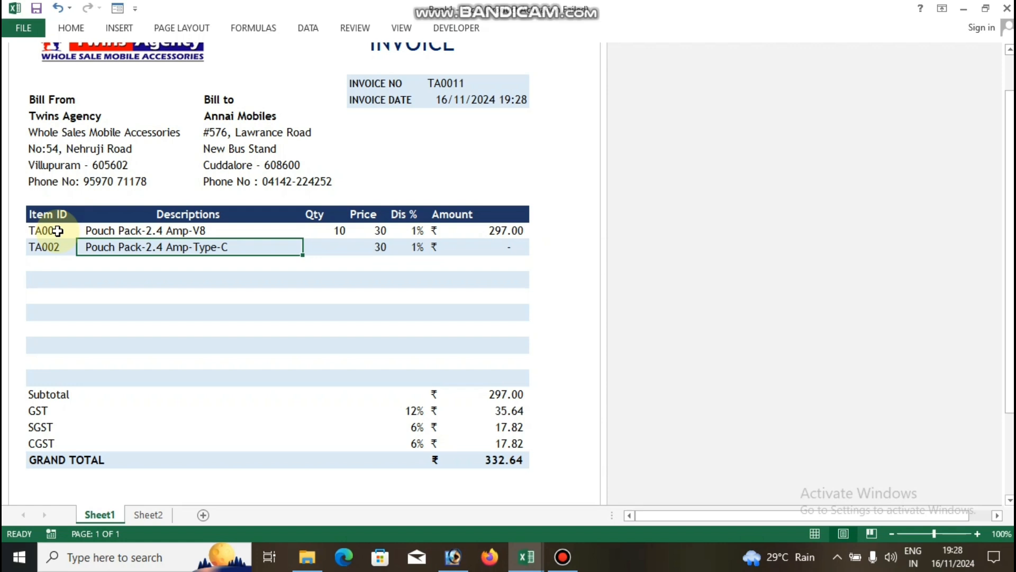
pyautogui.press('Tab')
pyautogui.write('1')
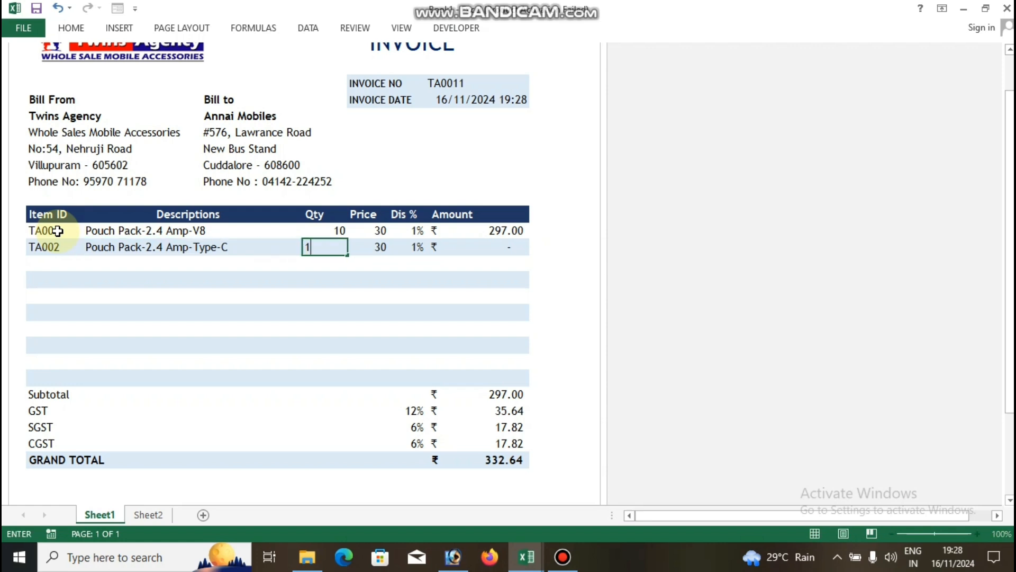
pyautogui.press('Return')
# - Add item TA004 with a quantity of 20 in the third row of the item table
pyautogui.write('T')
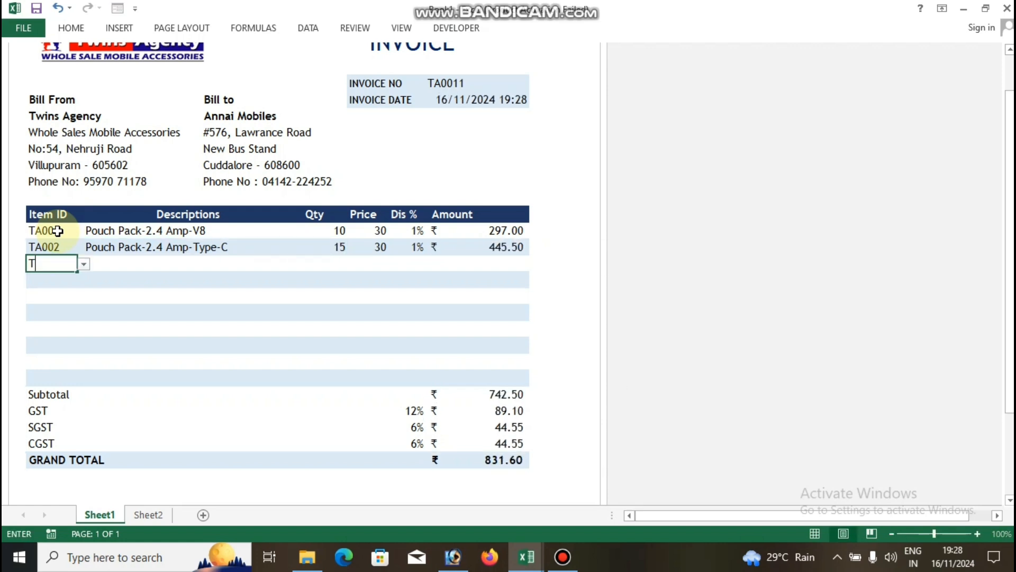
pyautogui.write('A004')
pyautogui.press('Tab')
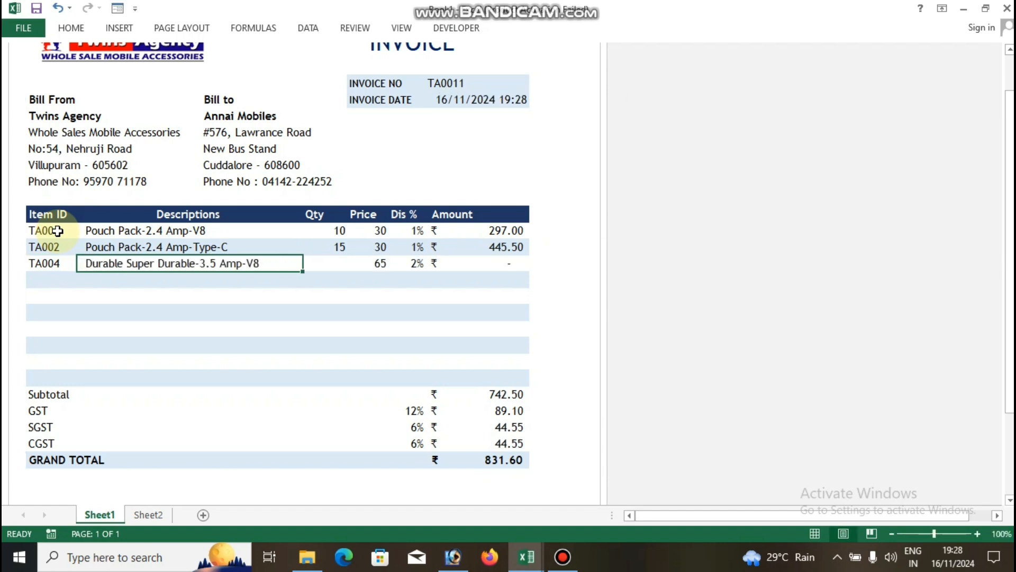
pyautogui.press('Tab')
pyautogui.write('20')
pyautogui.press('Return')
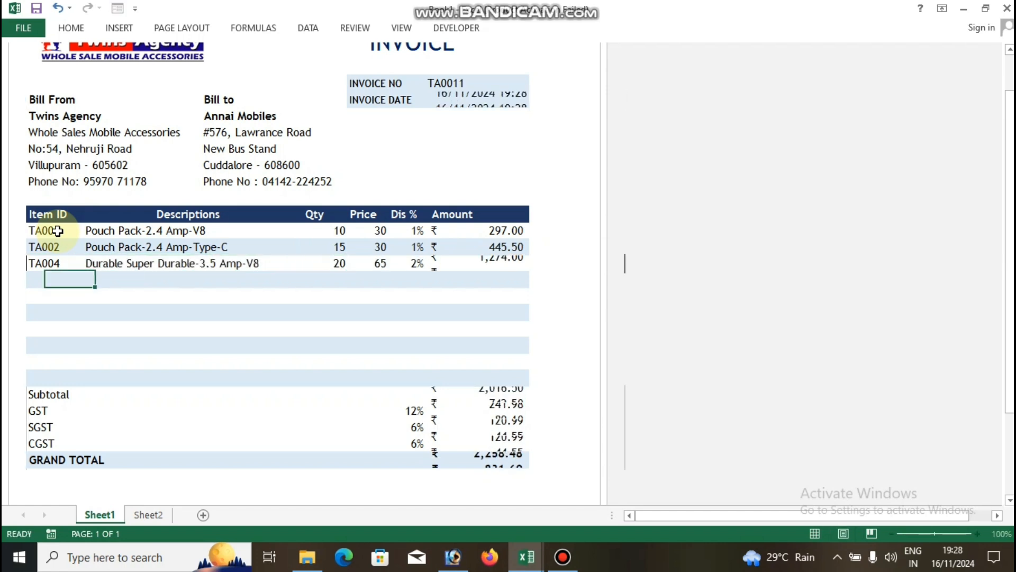
# - Add item TA005 with a quantity of 10 in the fourth row of the item table
pyautogui.write('TA005')
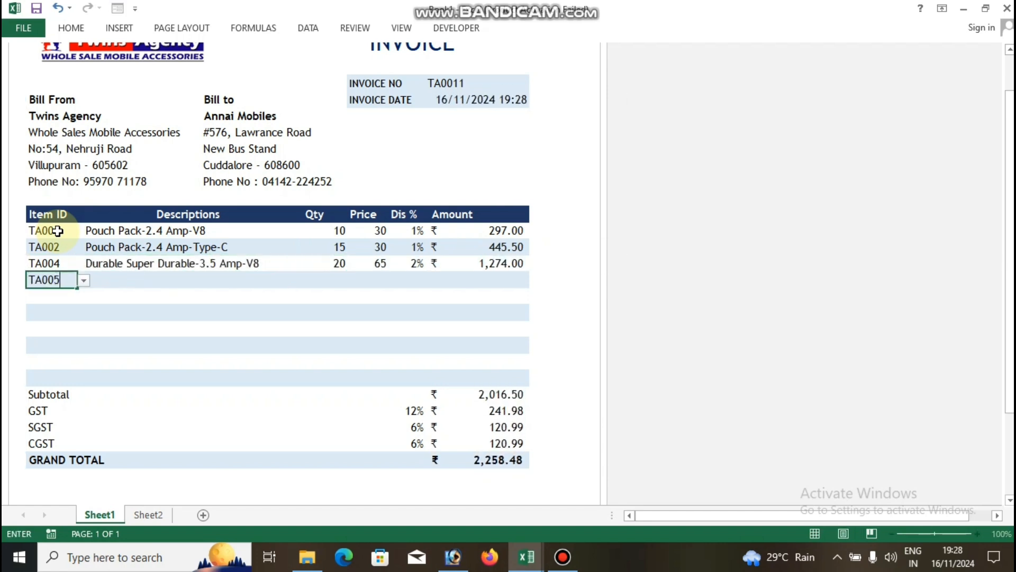
pyautogui.press('Tab')
pyautogui.press('Tab')
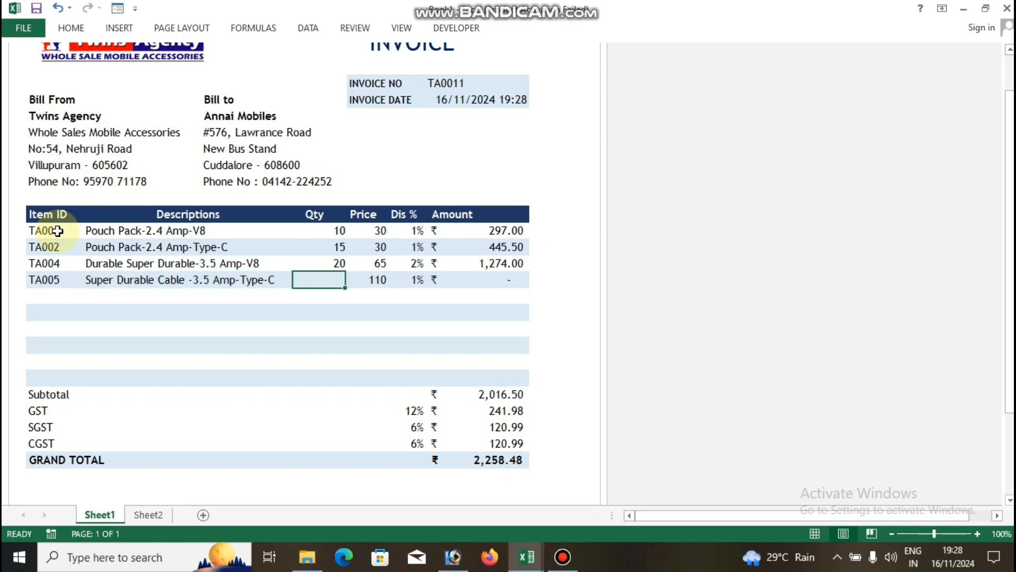
pyautogui.write('10')
pyautogui.press('Return')
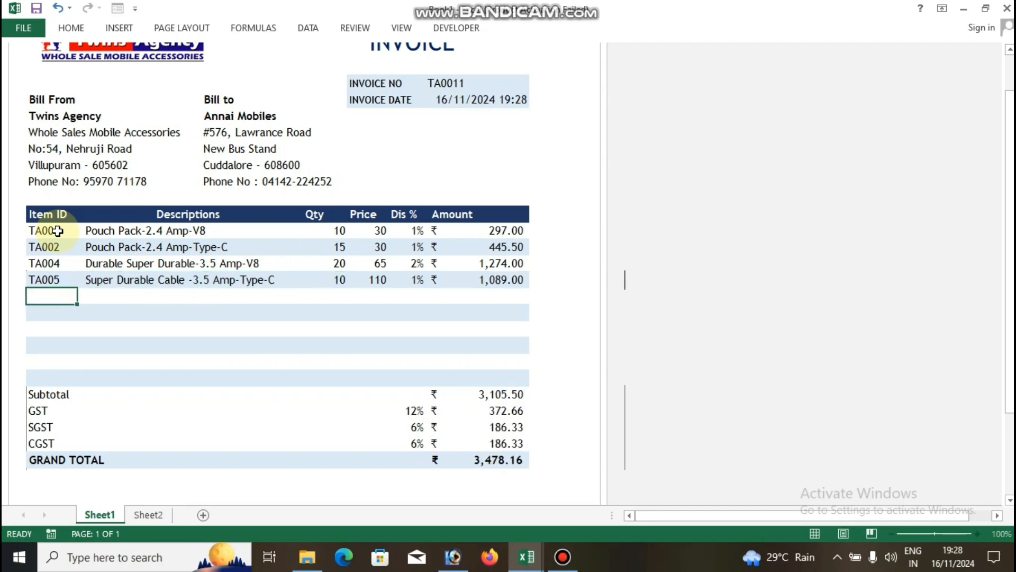
# - Add item TA006 with a quantity of 15 in the fifth row of the item table
pyautogui.write('TA')
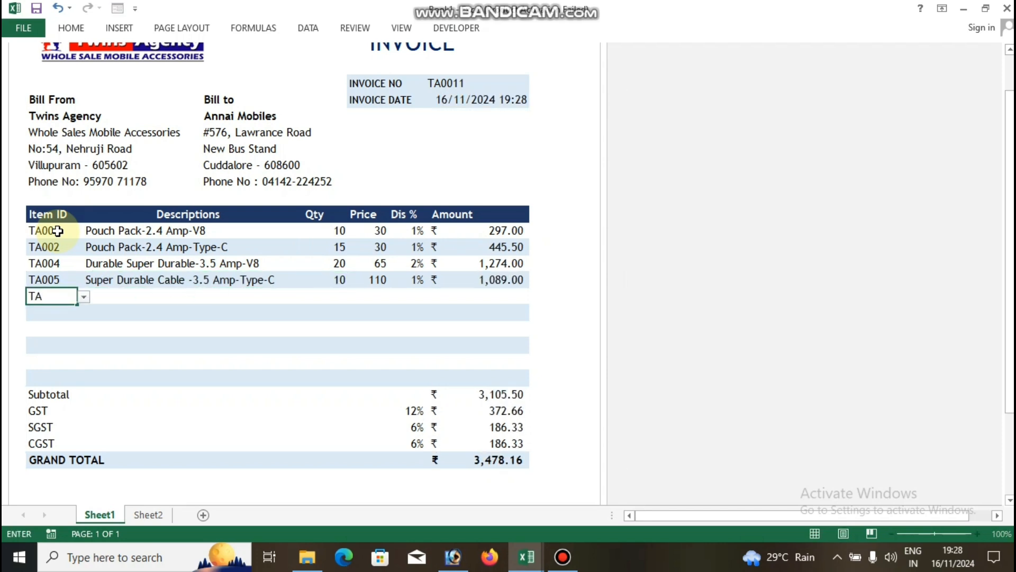
pyautogui.press('Tab')
pyautogui.press('Tab')
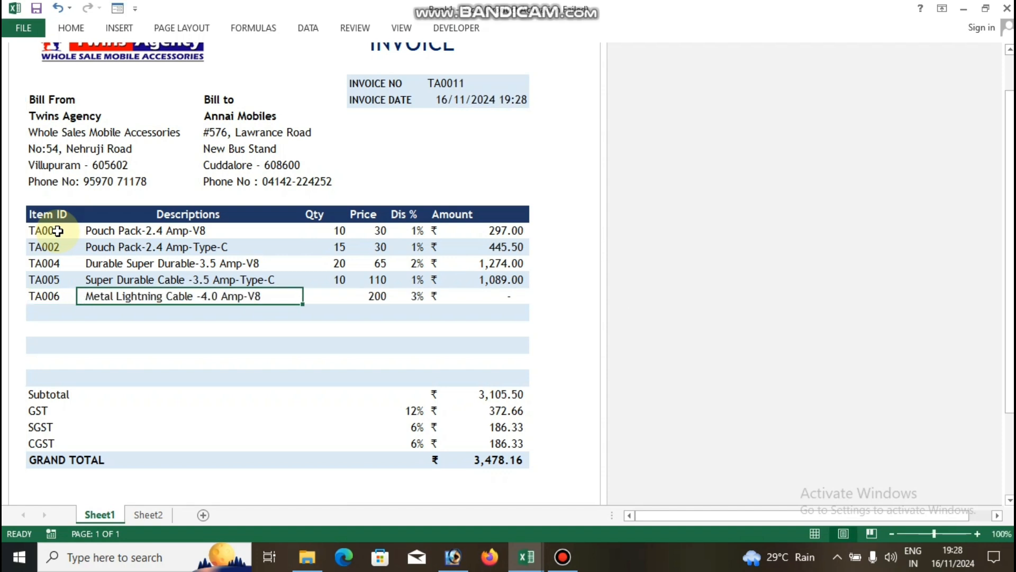
pyautogui.write('15')
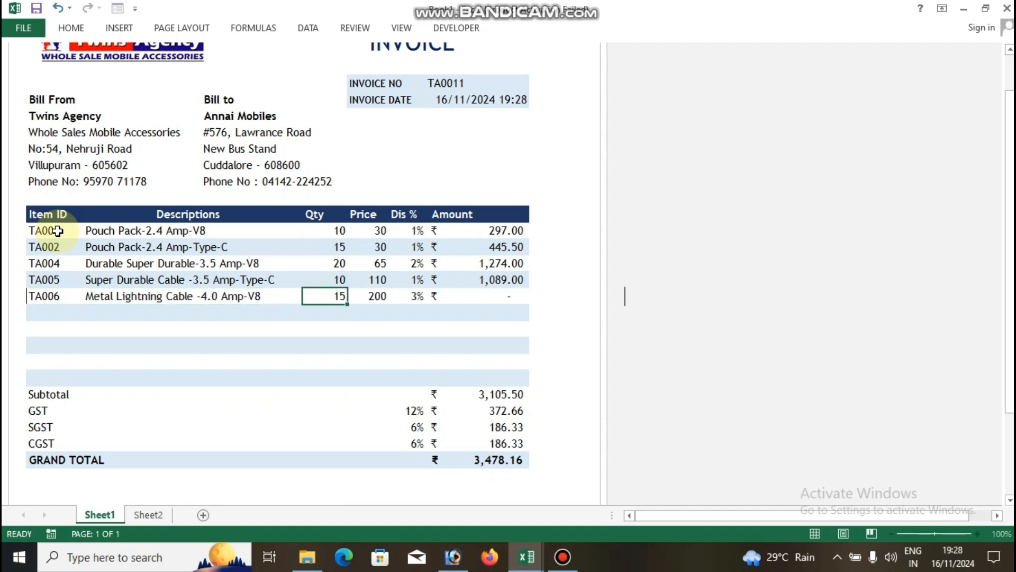
pyautogui.press('Return')
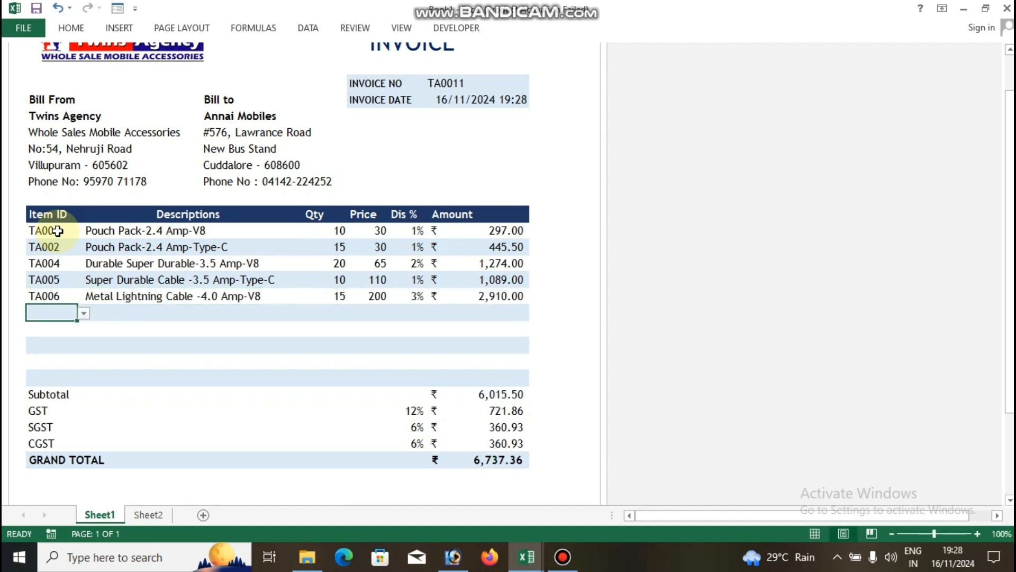
# - Add item TA007 with a quantity of 16 in the sixth row of the item table
pyautogui.write('TA')
pyautogui.write('007')
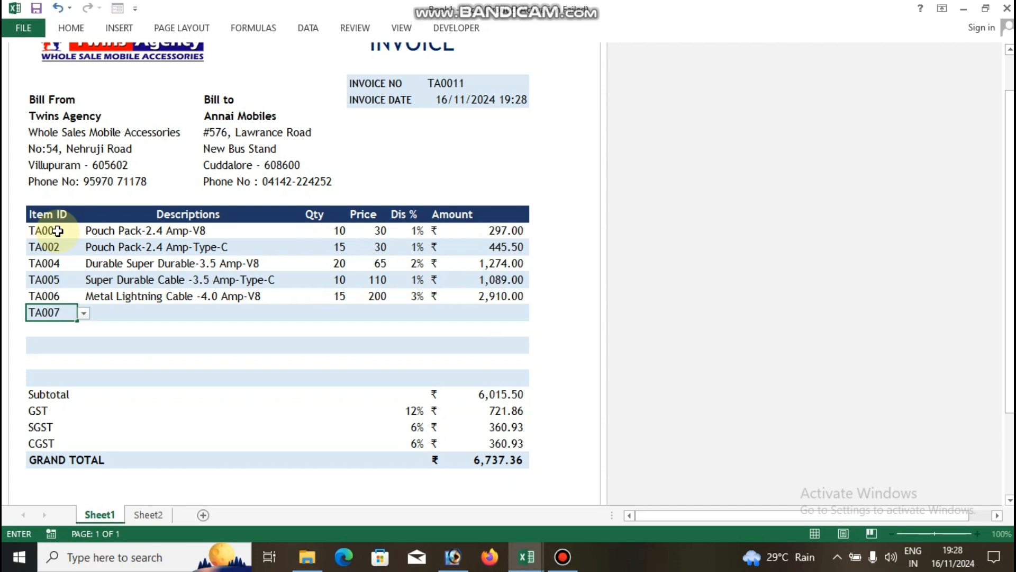
pyautogui.press('Tab')
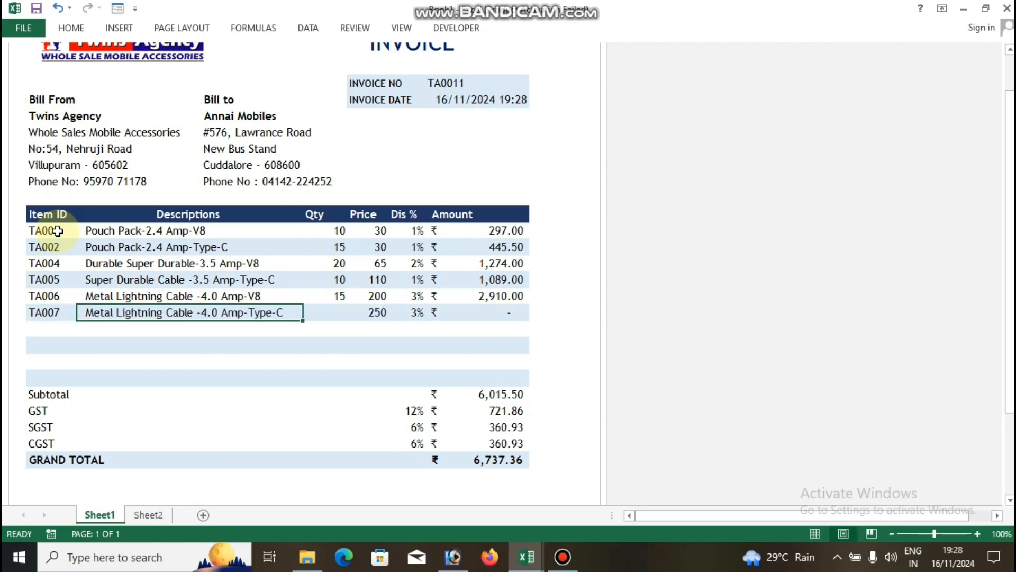
pyautogui.press('Tab')
pyautogui.write('16')
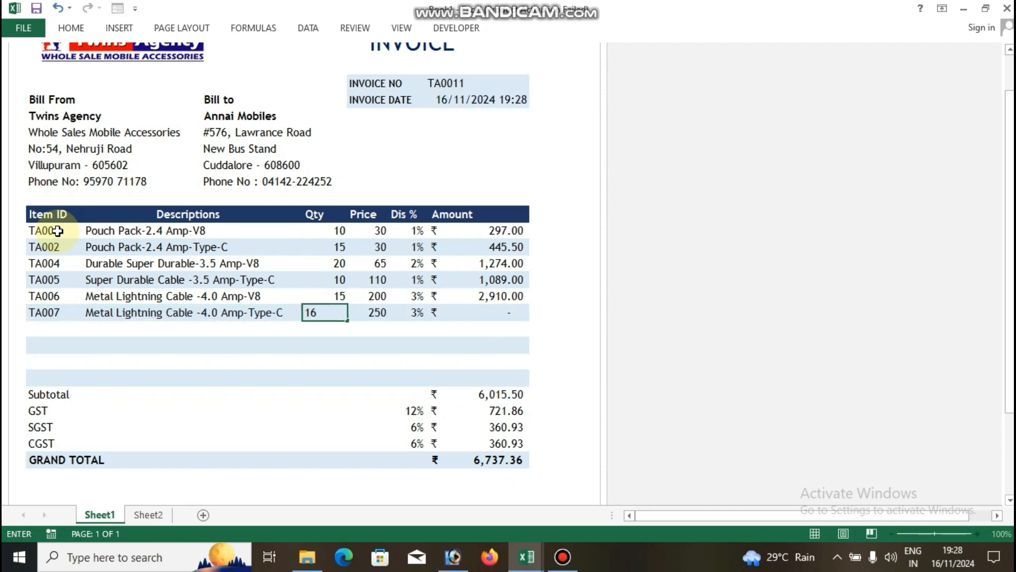
pyautogui.press('Return')
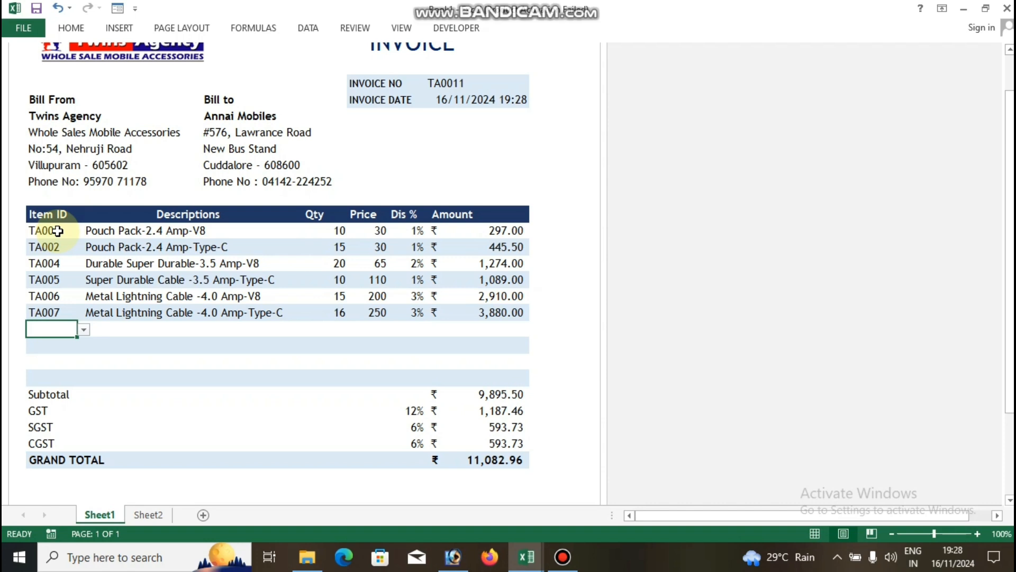
# - Add item TA008 with a quantity of 15 in the seventh row of the item table
pyautogui.write('TA008')
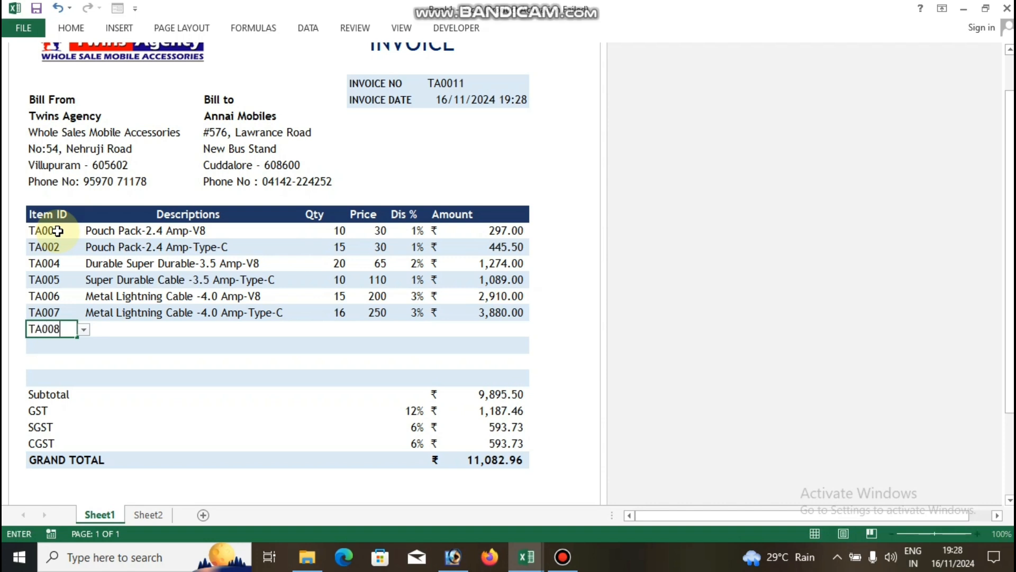
pyautogui.press('Tab')
pyautogui.press('Tab')
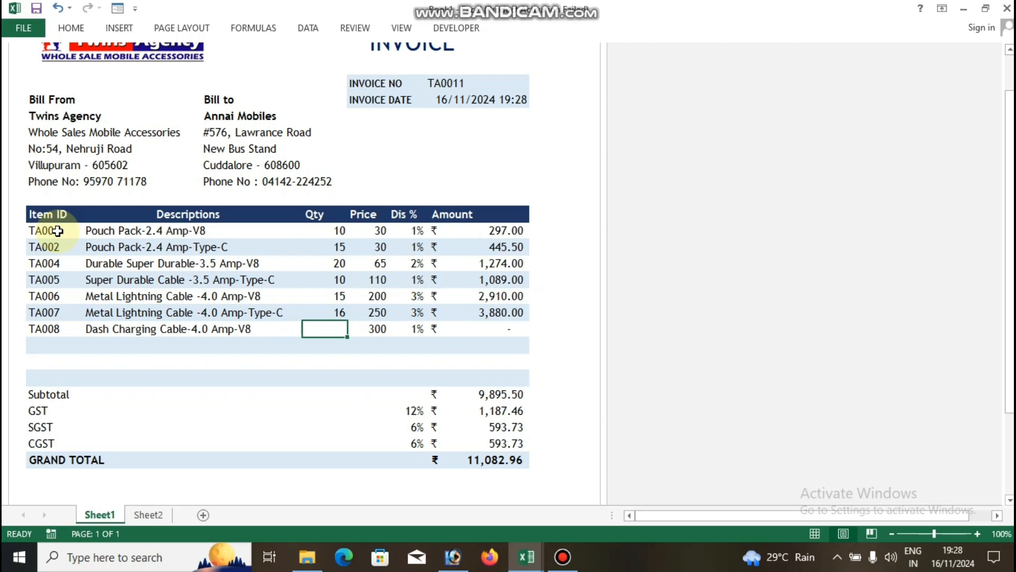
pyautogui.write('15')
pyautogui.press('Return')
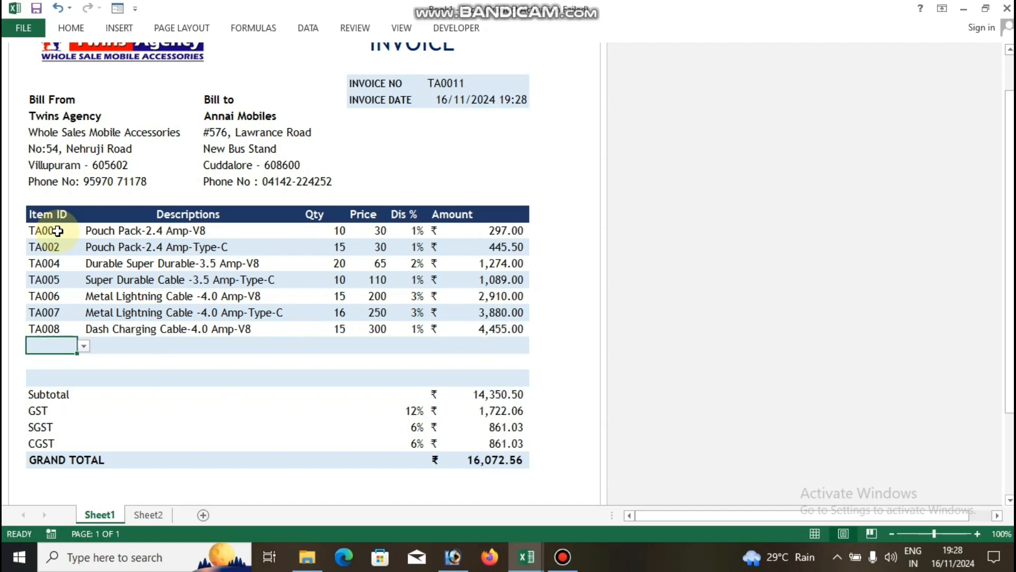
# - Review the filled invoice, then open its print preview and examine the page from the header down to the totals and payment section
pyautogui.scroll(-3, 176, 358)
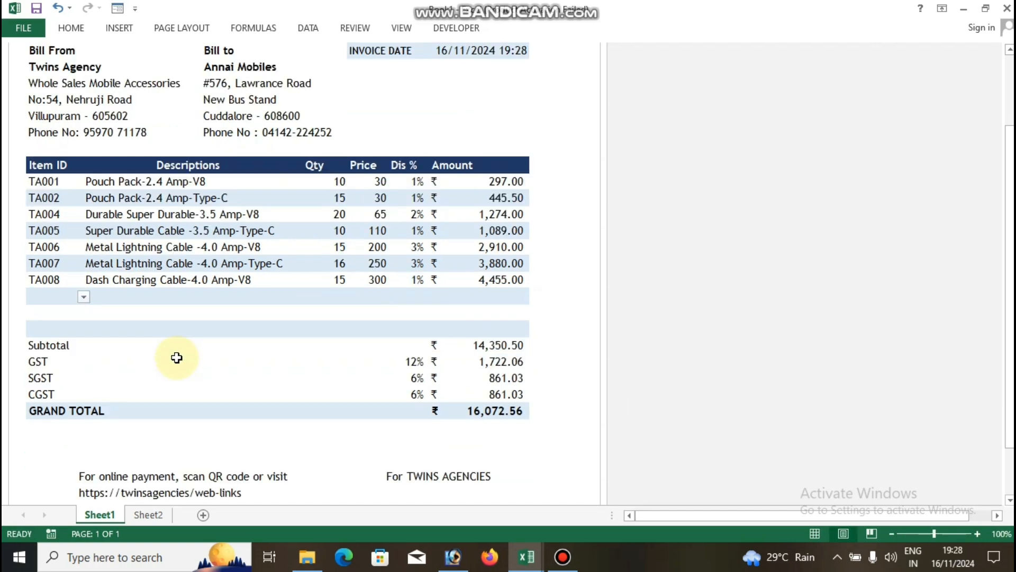
pyautogui.scroll(1, 176, 357)
pyautogui.scroll(4, 176, 357)
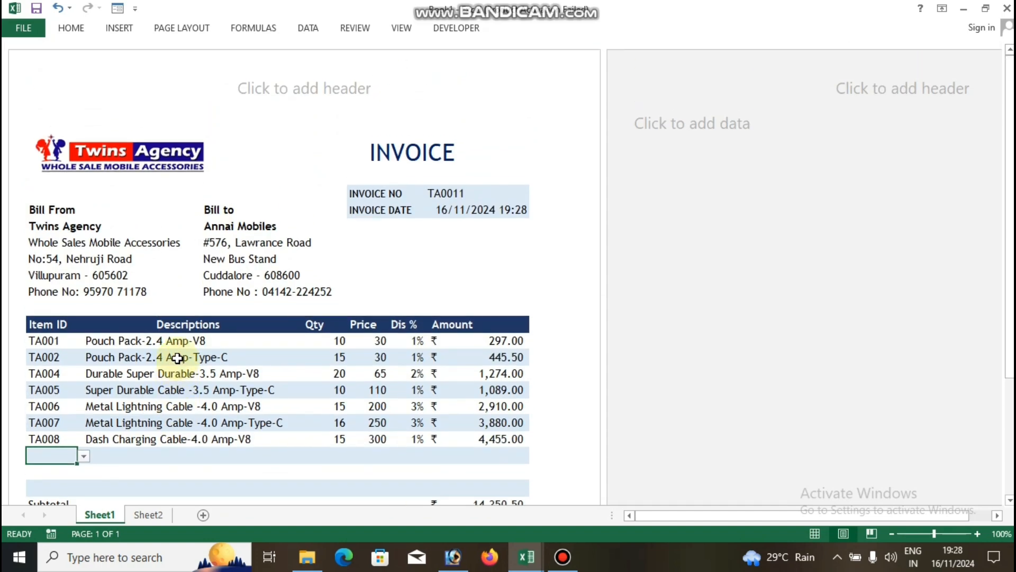
pyautogui.scroll(-3, 374, 293)
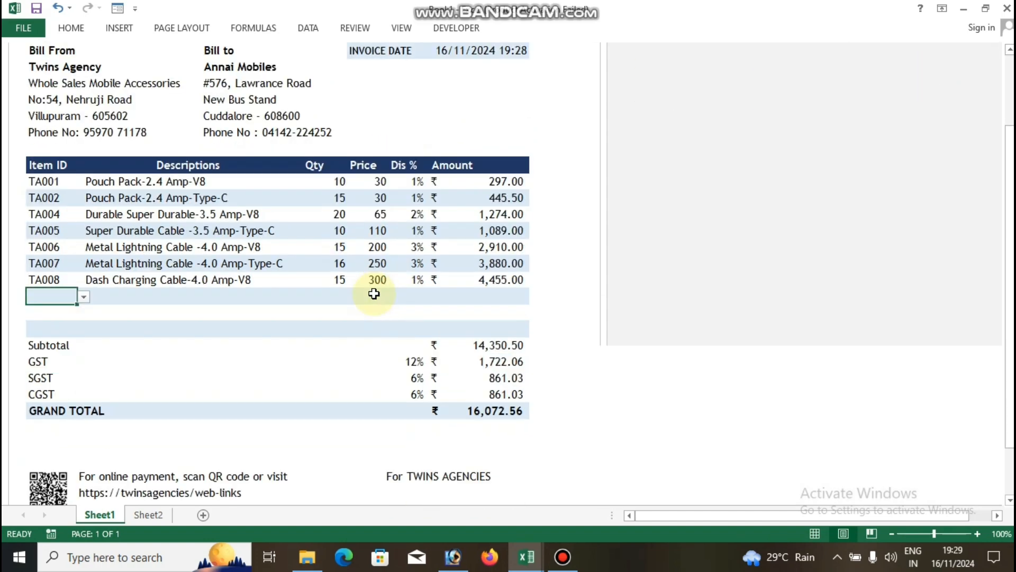
pyautogui.hotkey('ctrl', 'p')
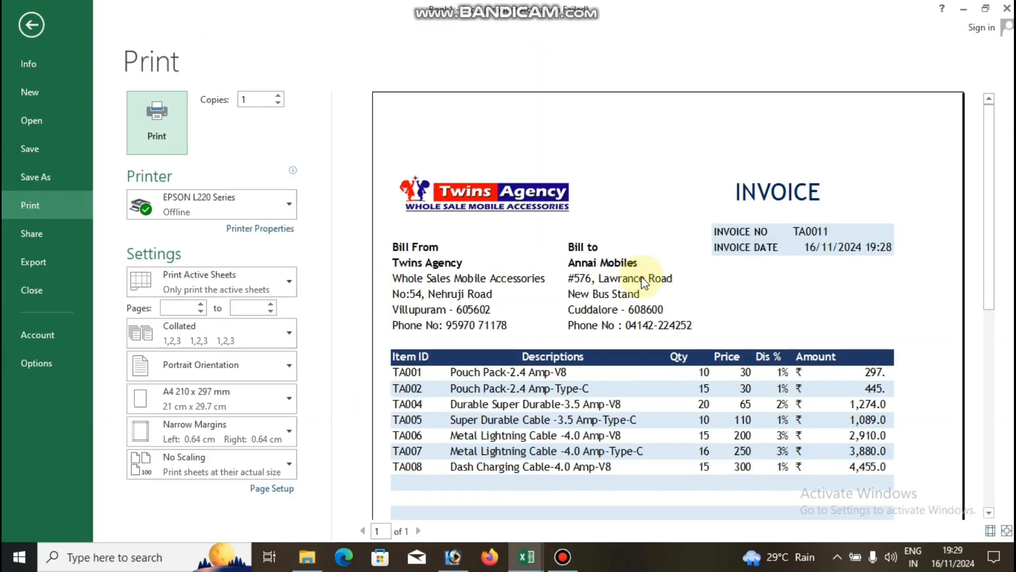
pyautogui.scroll(-1, 643, 283)
pyautogui.scroll(1, 614, 212)
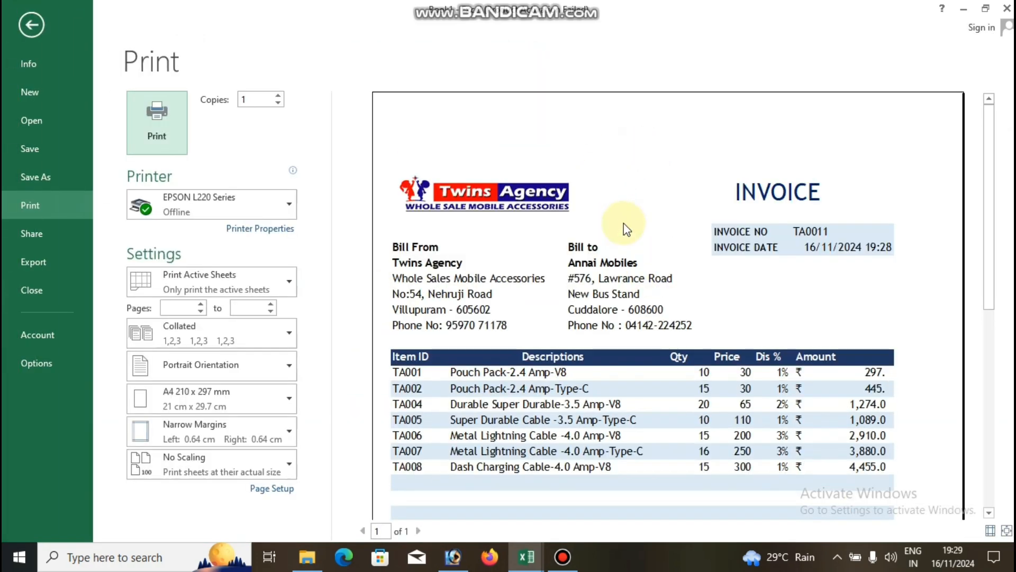
pyautogui.scroll(-5, 623, 227)
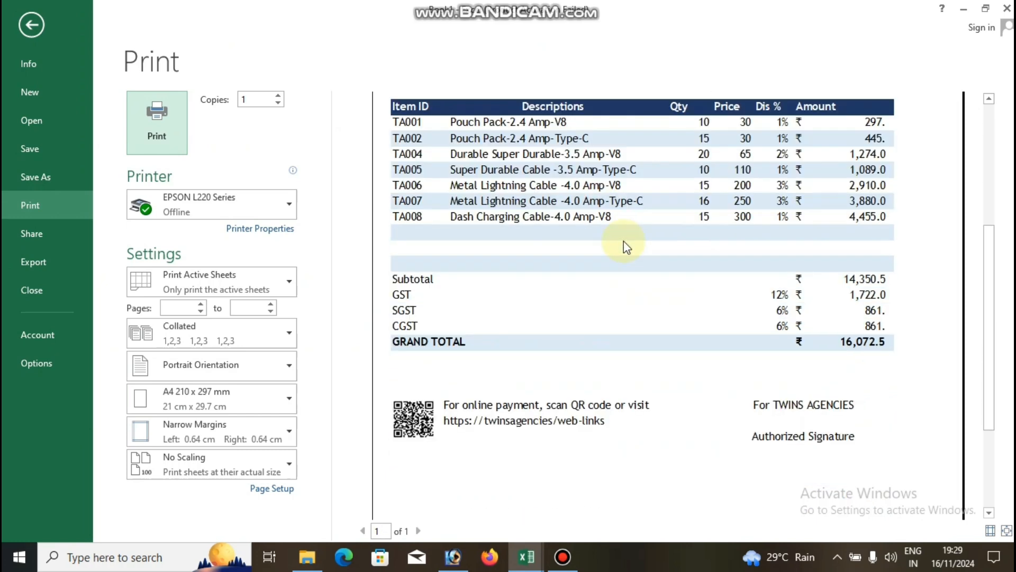
pyautogui.scroll(3, 623, 240)
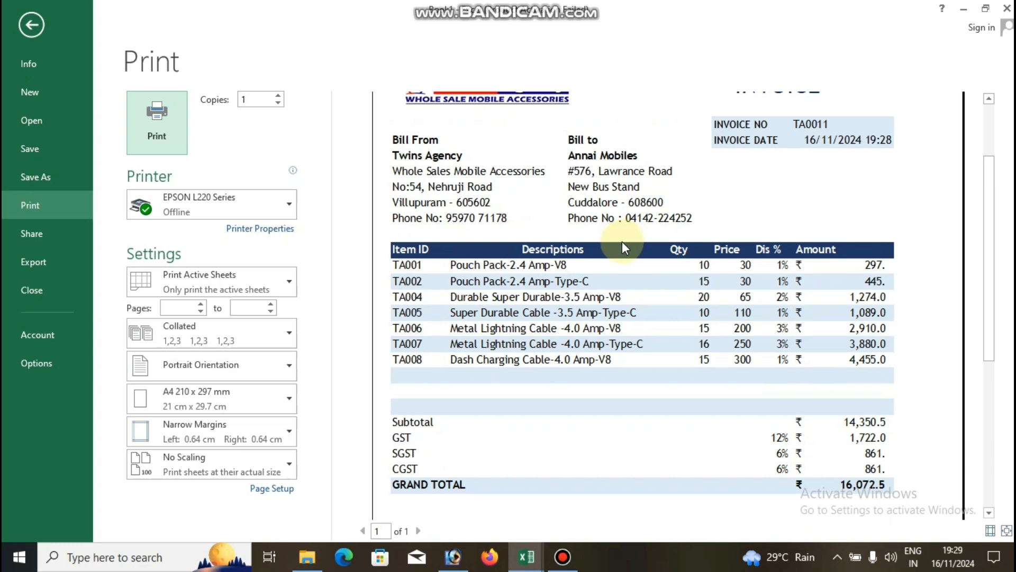
pyautogui.scroll(2, 623, 241)
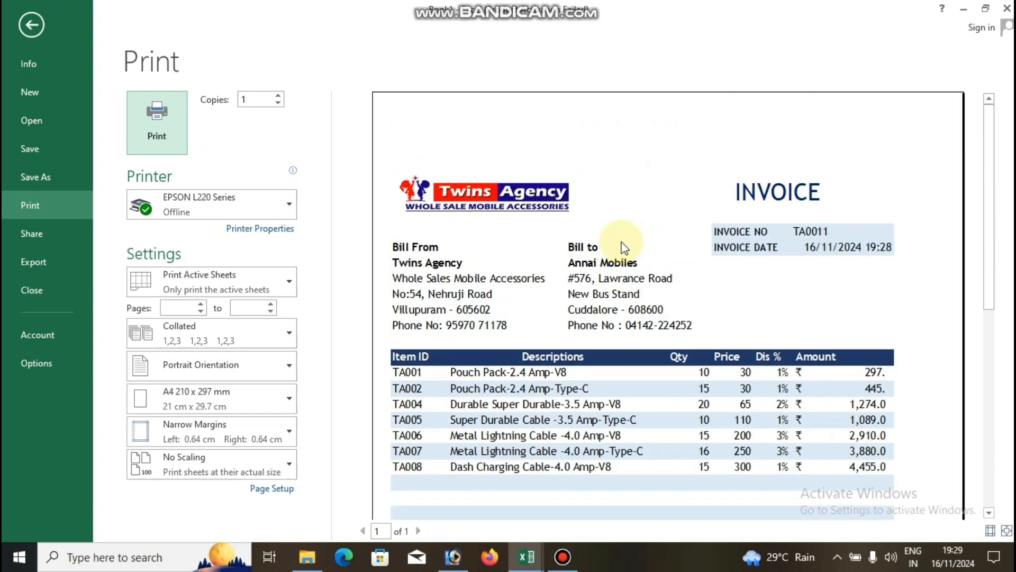